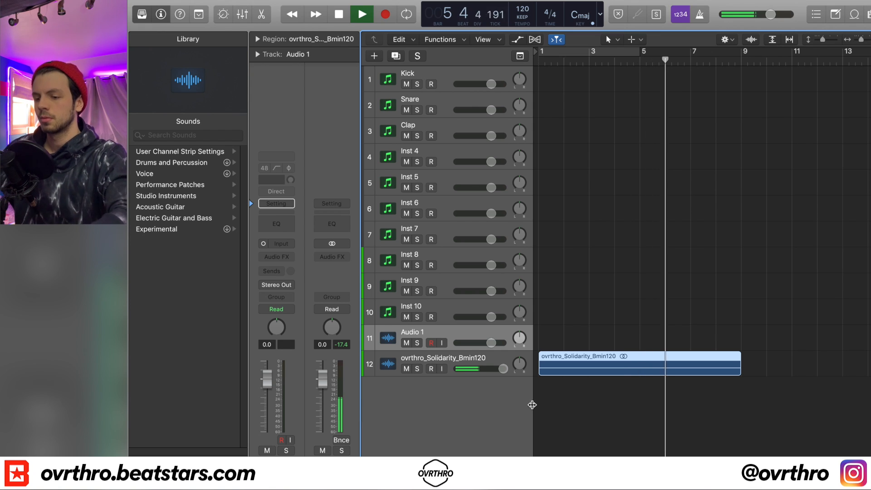
Lower the ovrthro_Solidarity track's volume to 4.0 dB and loop playback over bars 1 to 9
{"action": "left_click_drag", "start_coordinate": [501, 371], "coordinate": [497, 370]}
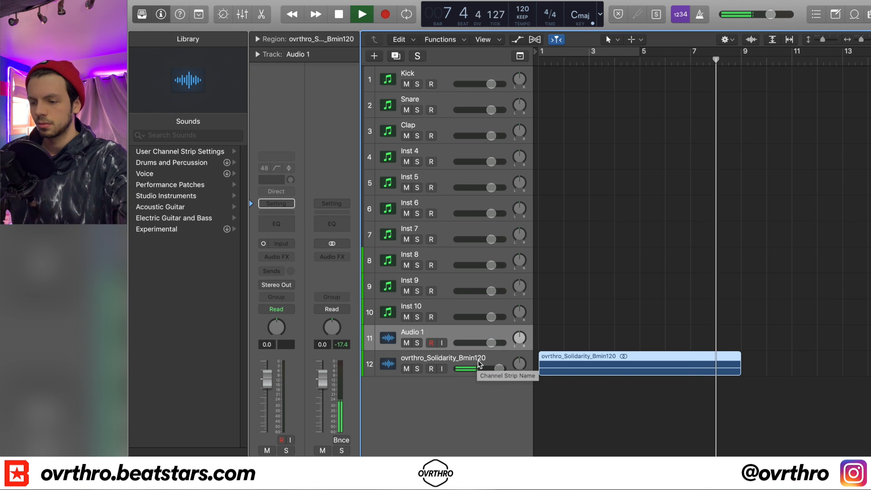
{"action": "left_click", "coordinate": [633, 52]}
{"action": "left_click_drag", "start_coordinate": [639, 53], "coordinate": [738, 52]}
{"action": "key", "text": "space"}
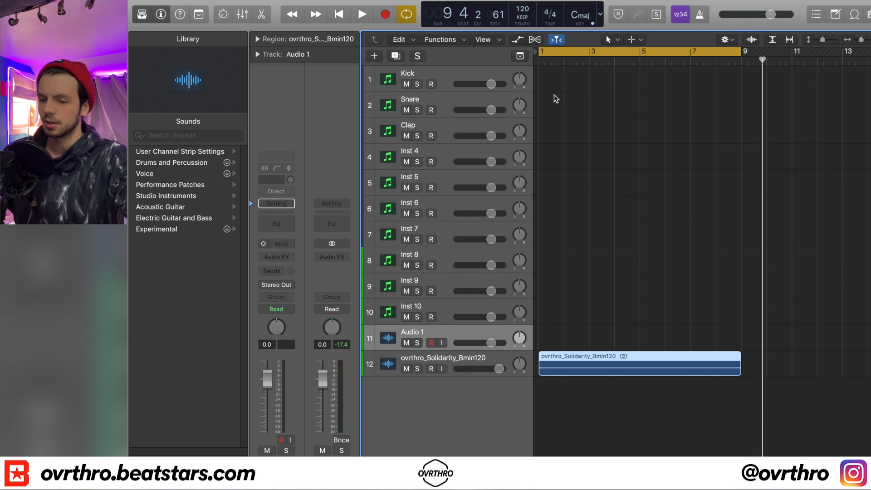
{"action": "key", "text": "space"}
{"action": "left_click", "coordinate": [287, 256]}
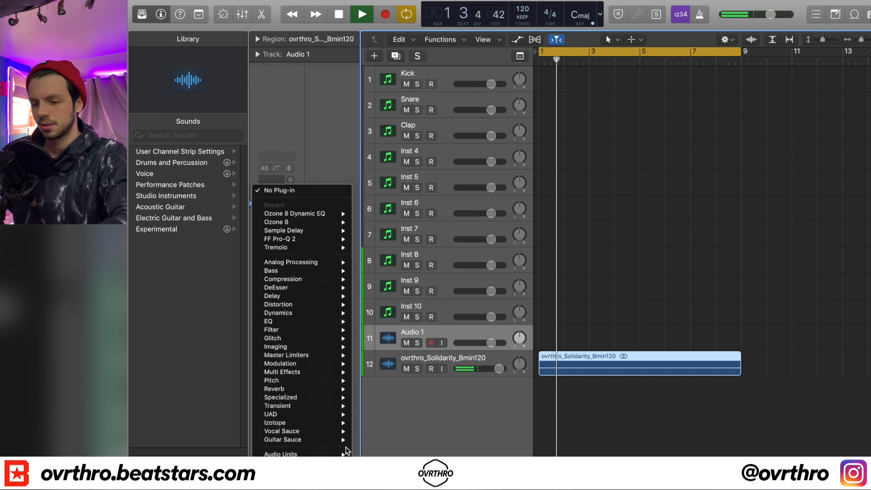
{"action": "mouse_move", "coordinate": [343, 365]}
{"action": "mouse_move", "coordinate": [409, 363]}
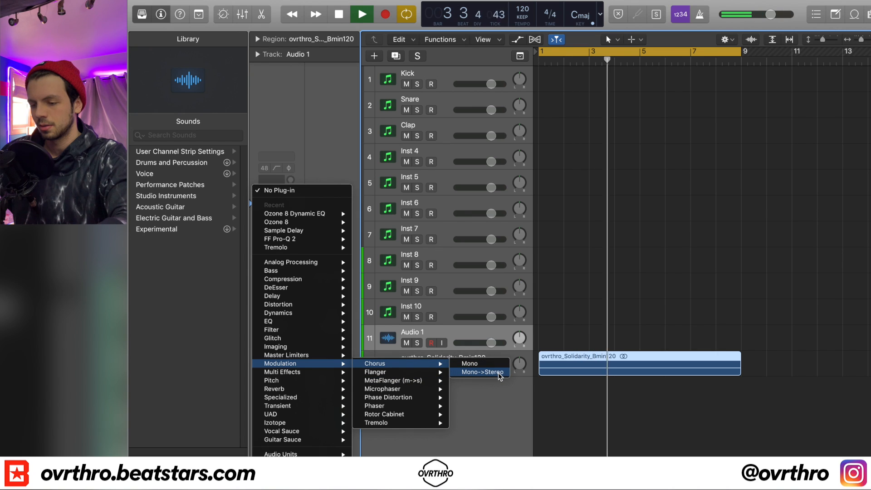
{"action": "left_click", "coordinate": [499, 373]}
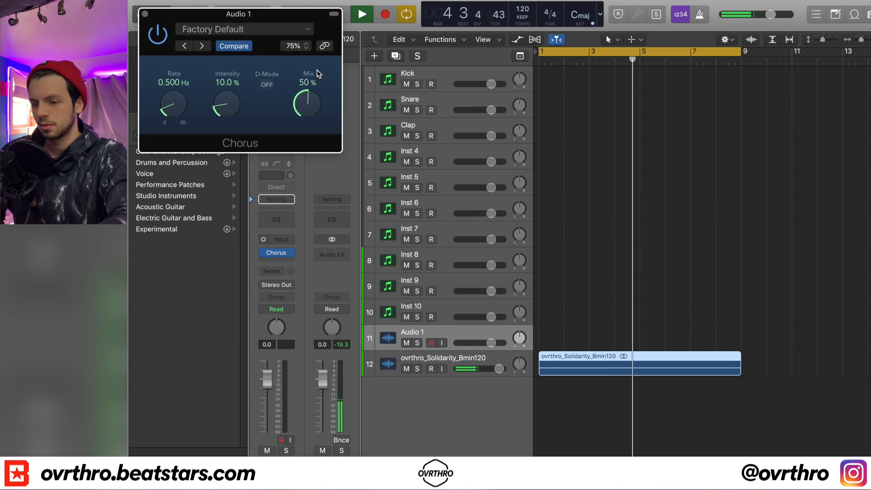
Delete the unused Audio 1 track
{"action": "left_click", "coordinate": [464, 329]}
{"action": "key", "text": "Delete"}
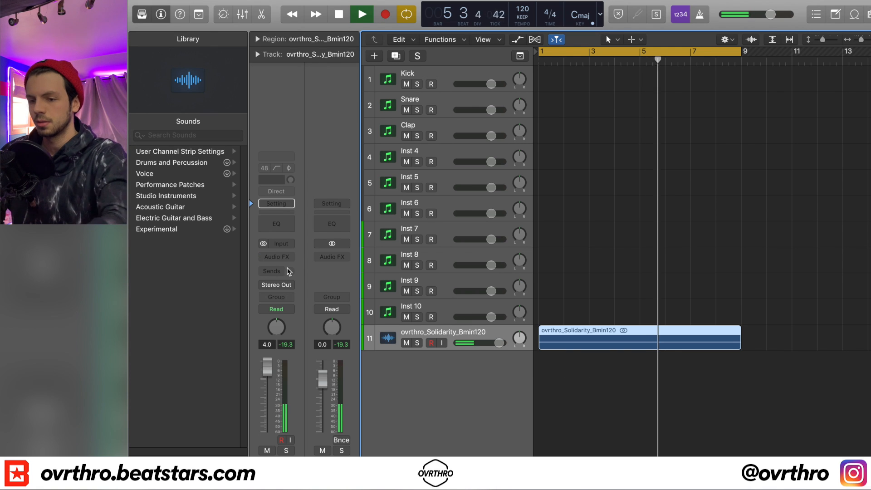
Insert a Chorus from the modulation effects on the ovrthro_Solidarity track and set its mix to 27%
{"action": "left_click", "coordinate": [282, 255]}
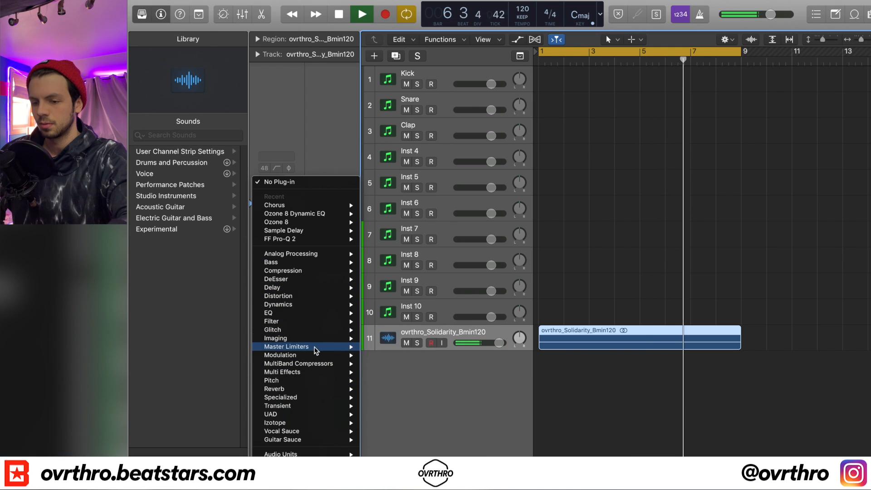
{"action": "mouse_move", "coordinate": [280, 355]}
{"action": "mouse_move", "coordinate": [376, 355]}
{"action": "left_click", "coordinate": [470, 355]}
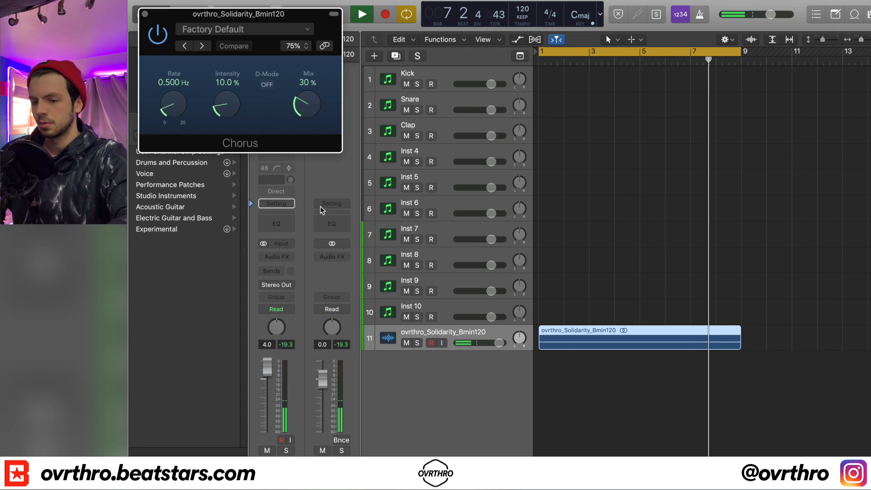
{"action": "left_click_drag", "start_coordinate": [312, 108], "coordinate": [312, 113]}
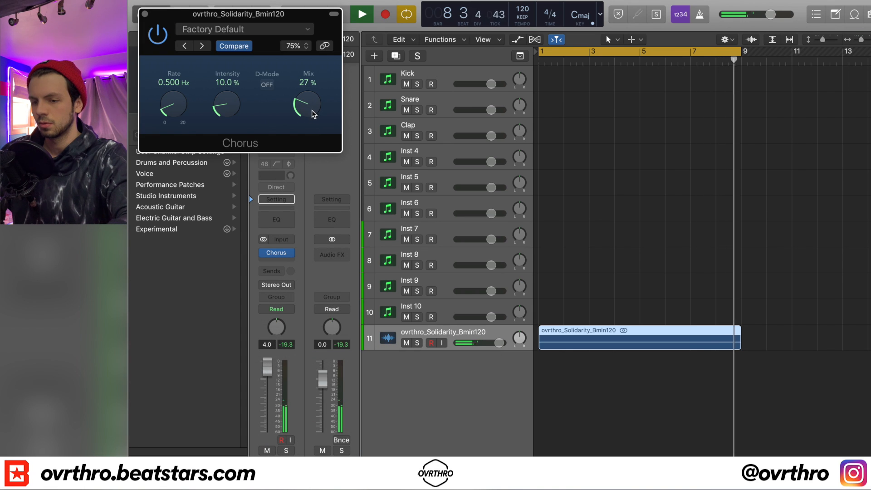
{"action": "left_click", "coordinate": [263, 239]}
{"action": "mouse_move", "coordinate": [263, 252]}
{"action": "left_click", "coordinate": [281, 259]}
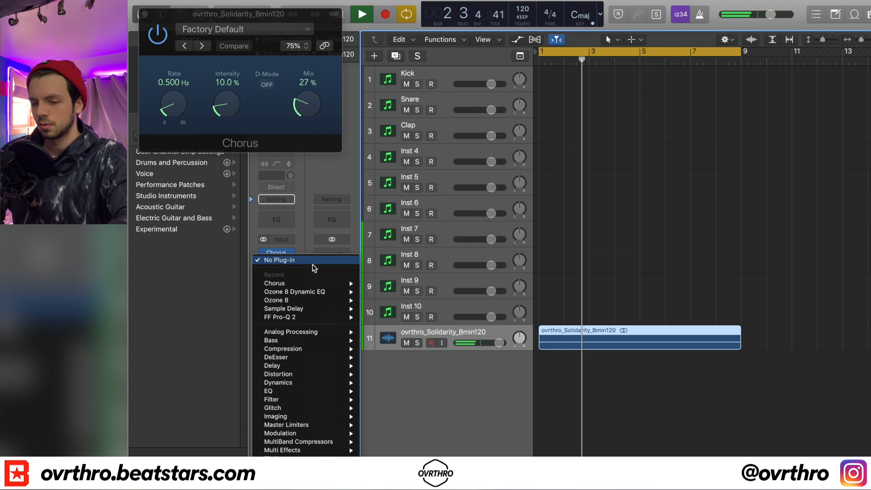
{"action": "left_click", "coordinate": [307, 197]}
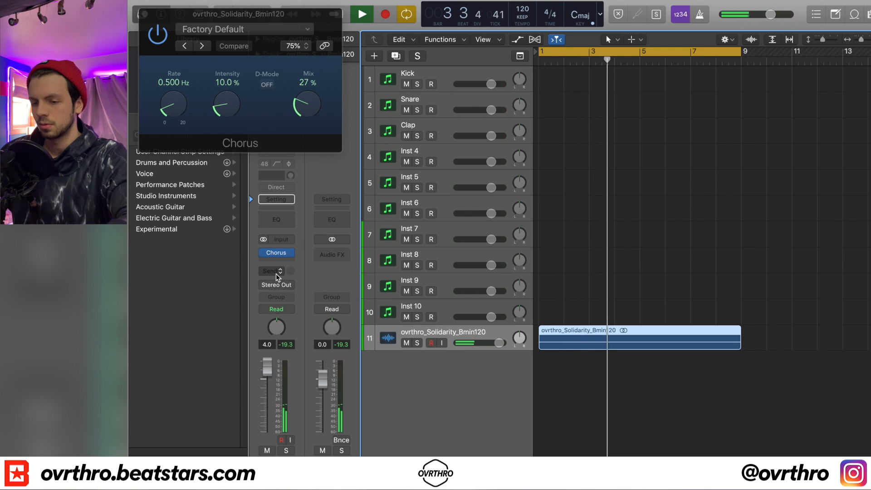
Add a send from the ovrthro_Solidarity track to Bus 5
{"action": "left_click", "coordinate": [275, 272]}
{"action": "mouse_move", "coordinate": [304, 289]}
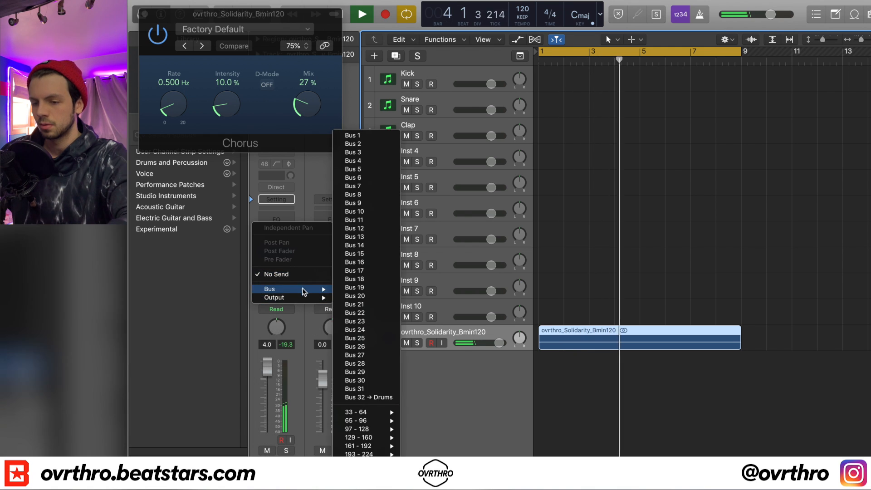
{"action": "left_click", "coordinate": [369, 170]}
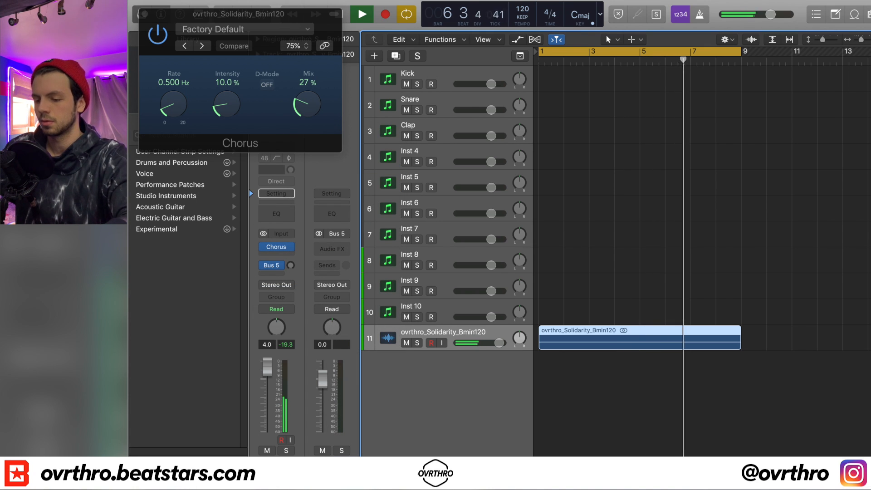
Insert the stereo H-Delay (s) plug-in on the Bus 5 return channel
{"action": "left_click", "coordinate": [333, 249]}
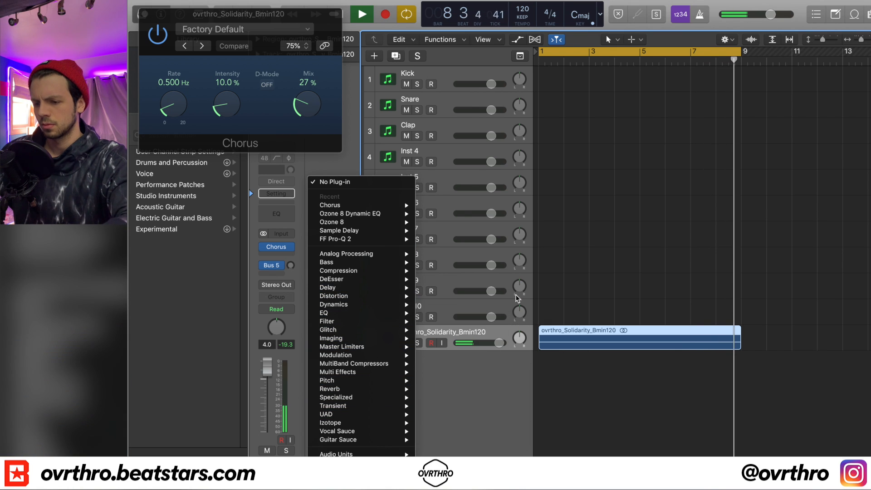
{"action": "mouse_move", "coordinate": [380, 288]}
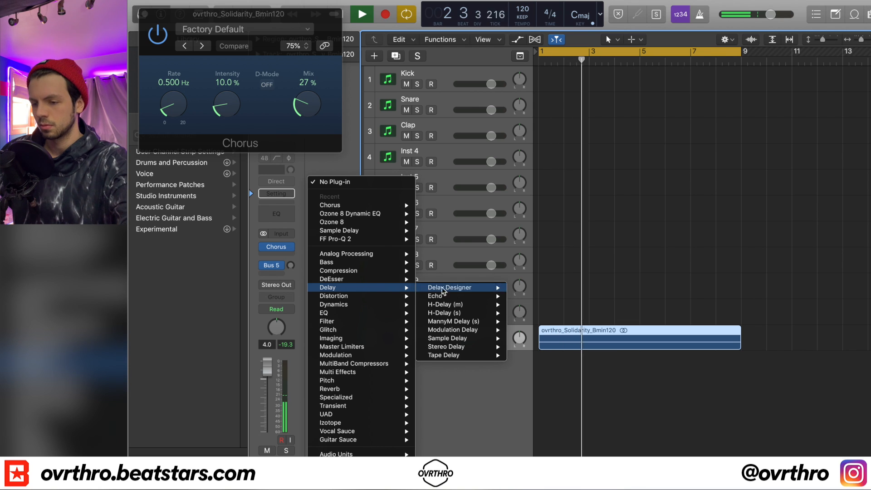
{"action": "mouse_move", "coordinate": [503, 313]}
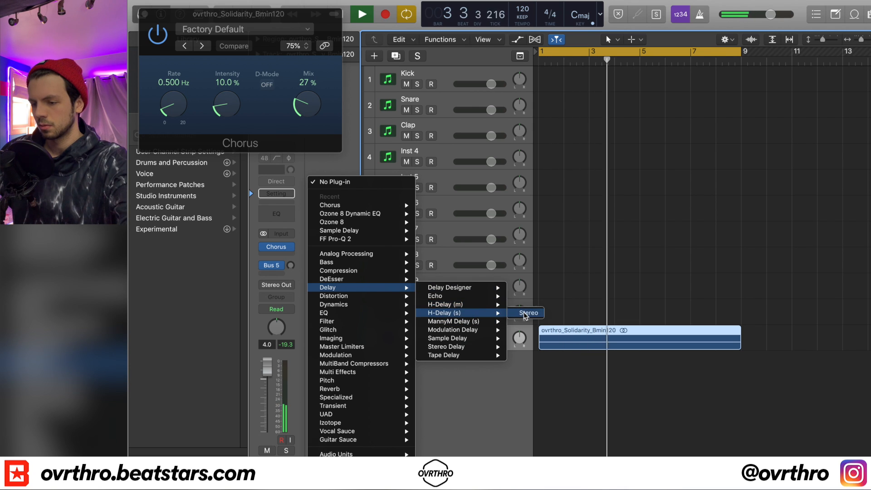
{"action": "left_click", "coordinate": [527, 312]}
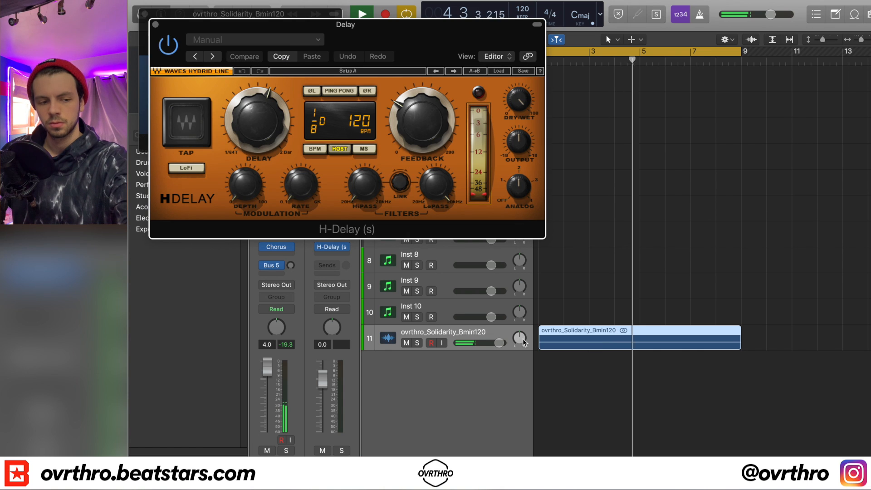
Set the H-Delay to a 1/8 ping-pong delay and close the open plug-in windows
{"action": "left_click_drag", "start_coordinate": [257, 120], "coordinate": [257, 120]}
{"action": "left_click_drag", "start_coordinate": [164, 26], "coordinate": [253, 29]}
{"action": "left_click", "coordinate": [244, 28]}
{"action": "left_click", "coordinate": [145, 15]}
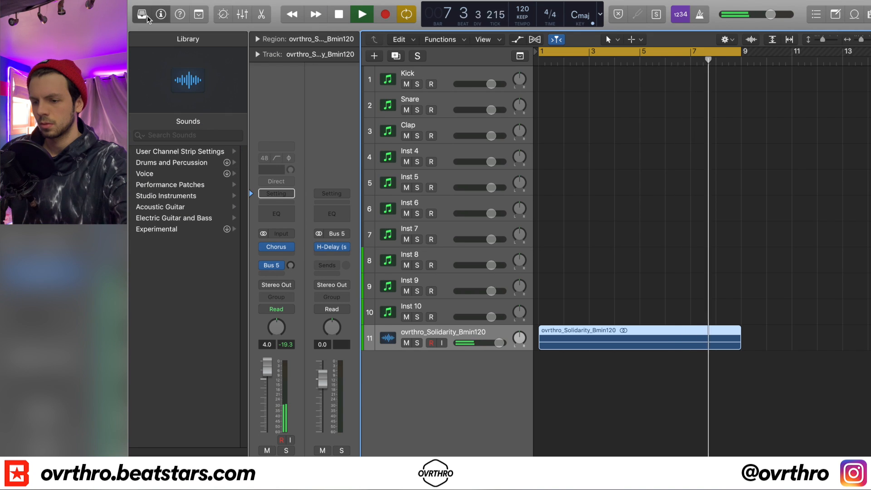
While the loop plays, raise the ovrthro_Solidarity track's Bus 5 send level and adjust the H-Delay modulation depth
{"action": "key", "text": "space"}
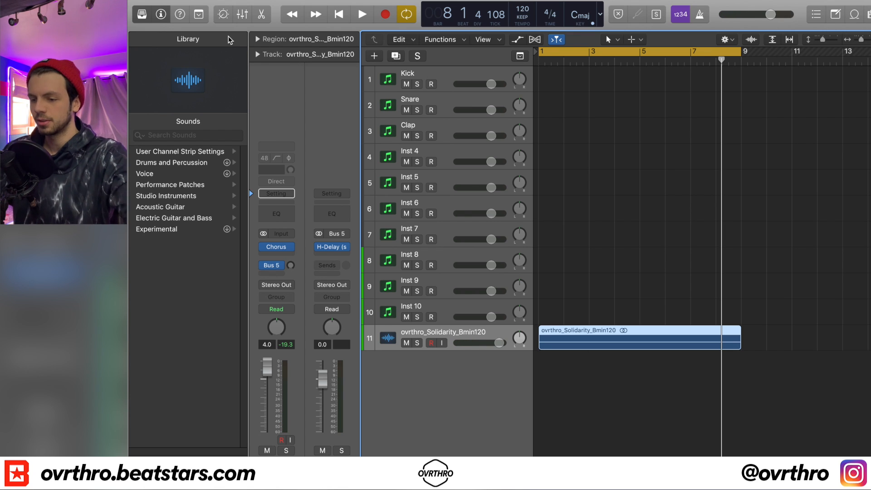
{"action": "key", "text": "space"}
{"action": "left_click", "coordinate": [330, 248]}
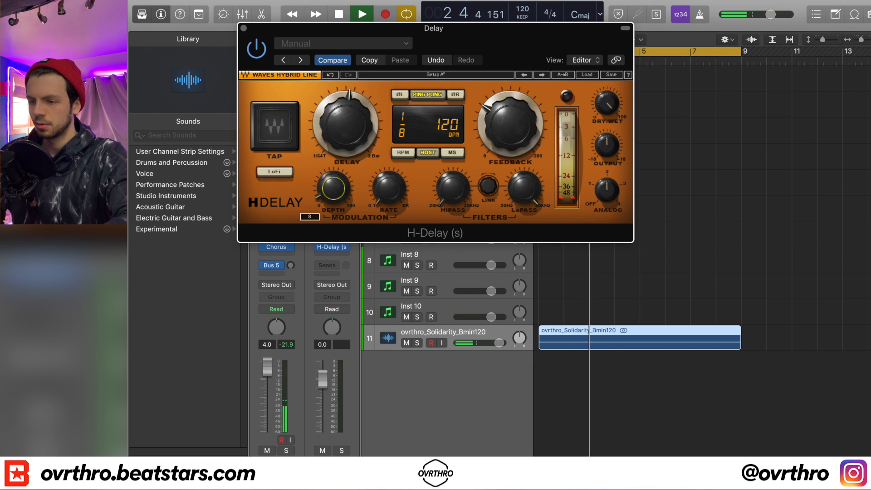
{"action": "left_click_drag", "start_coordinate": [291, 265], "coordinate": [298, 239]}
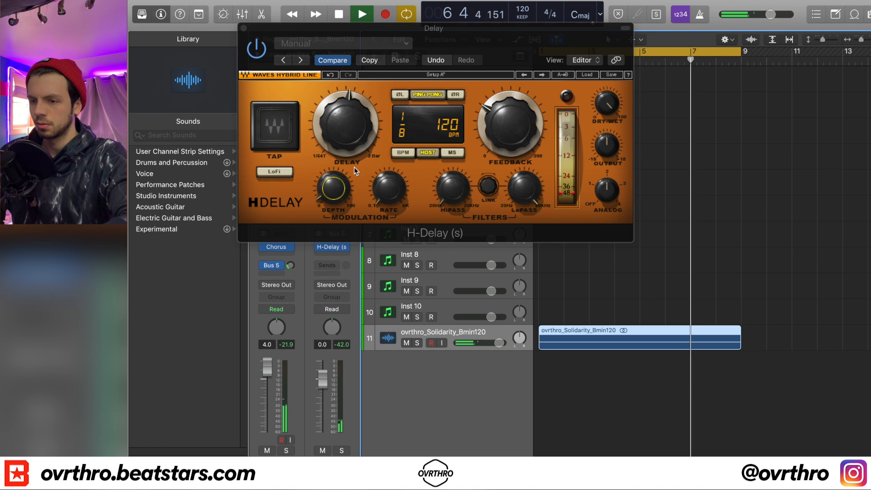
{"action": "left_click_drag", "start_coordinate": [337, 187], "coordinate": [337, 182]}
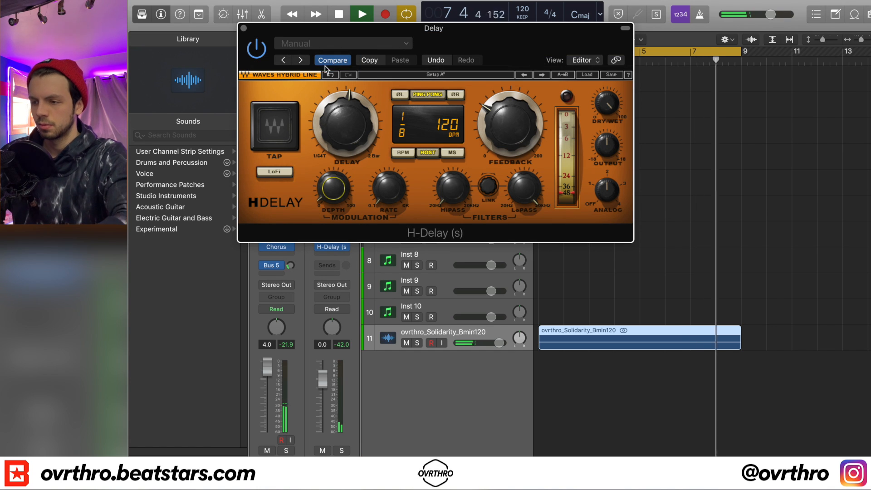
{"action": "left_click", "coordinate": [243, 29]}
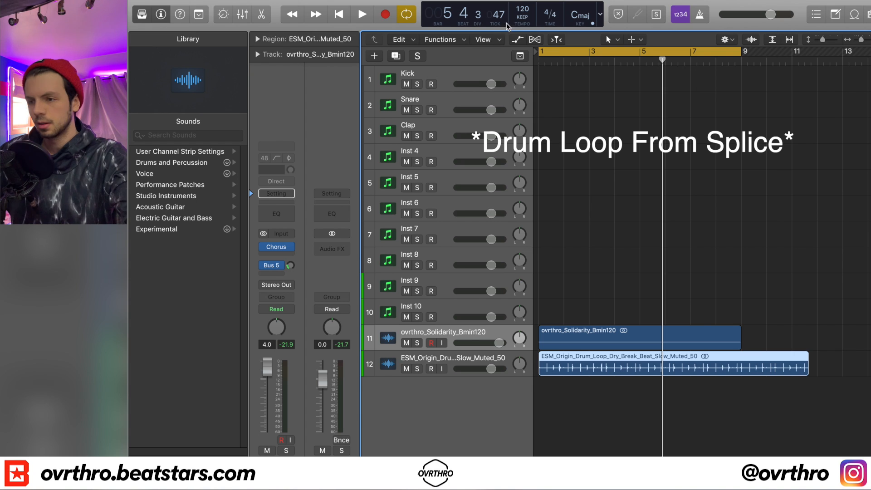
Set the project tempo to 130 BPM
{"action": "double_click", "coordinate": [522, 8]}
{"action": "type", "text": "135"}
{"action": "key", "text": "Return"}
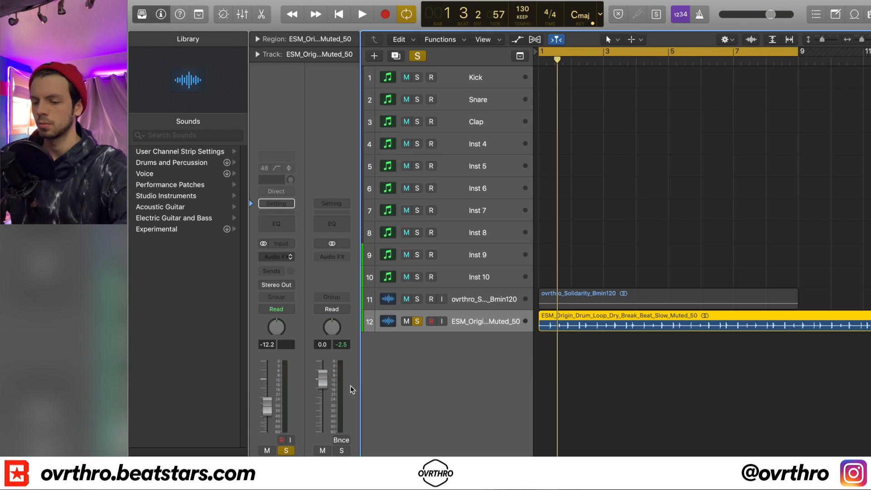
Insert a BPM Counter on the soloed drum loop track, play the loop to detect its tempo, and unsolo the track
{"action": "left_click", "coordinate": [277, 182]}
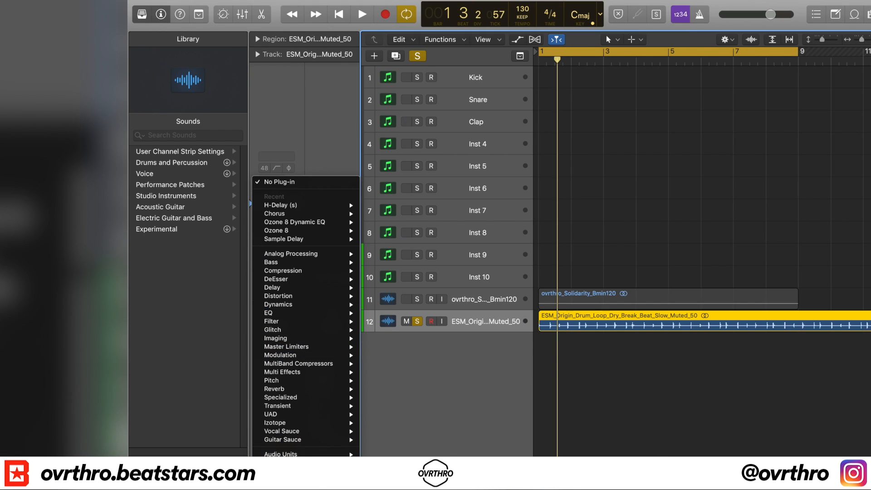
{"action": "mouse_move", "coordinate": [282, 454]}
{"action": "mouse_move", "coordinate": [426, 412]}
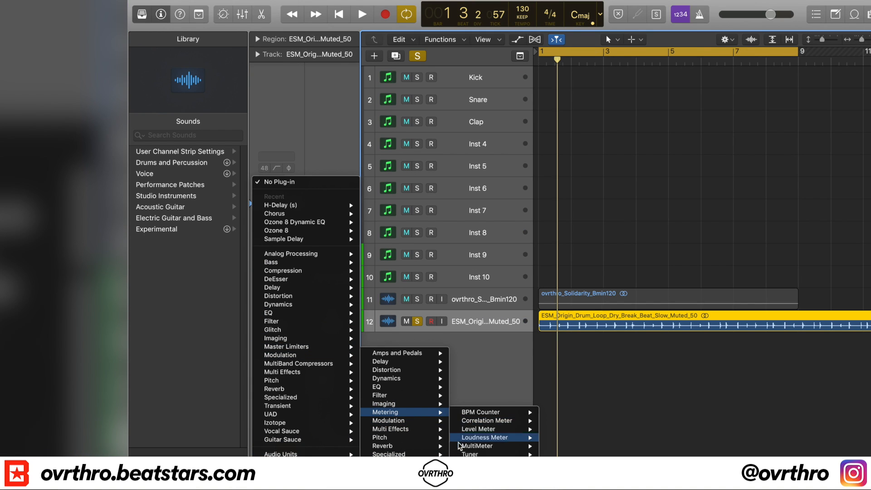
{"action": "mouse_move", "coordinate": [522, 412]}
{"action": "left_click", "coordinate": [558, 412]}
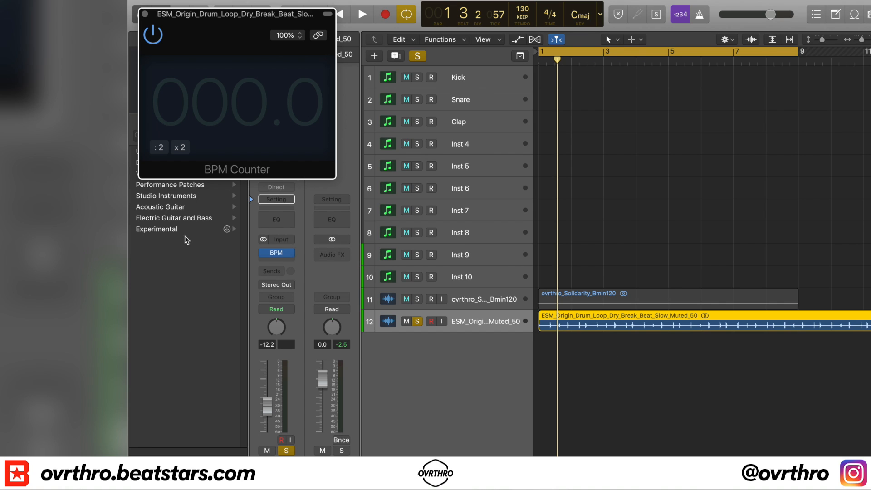
{"action": "key", "text": "space"}
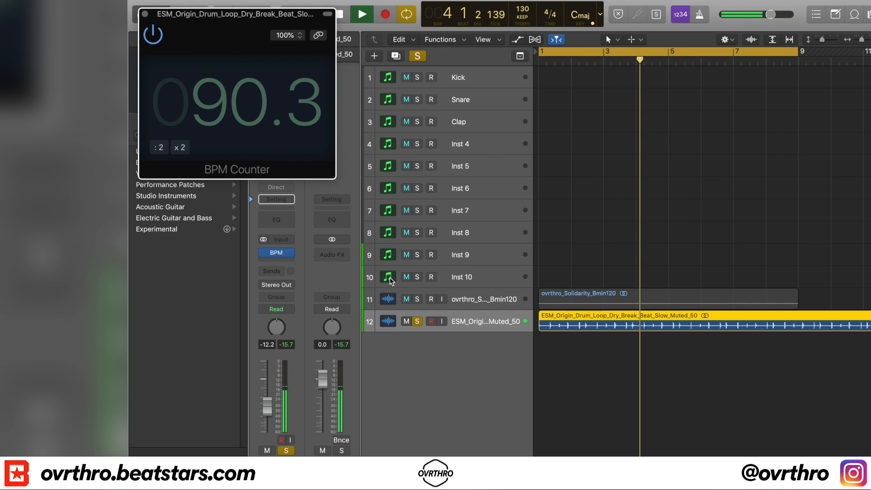
{"action": "left_click", "coordinate": [145, 14]}
{"action": "left_click", "coordinate": [418, 321]}
Time-stretch the drum loop file with the Time and Pitch Machine from an original tempo of 90 bpm to 65 bpm
{"action": "key", "text": "e"}
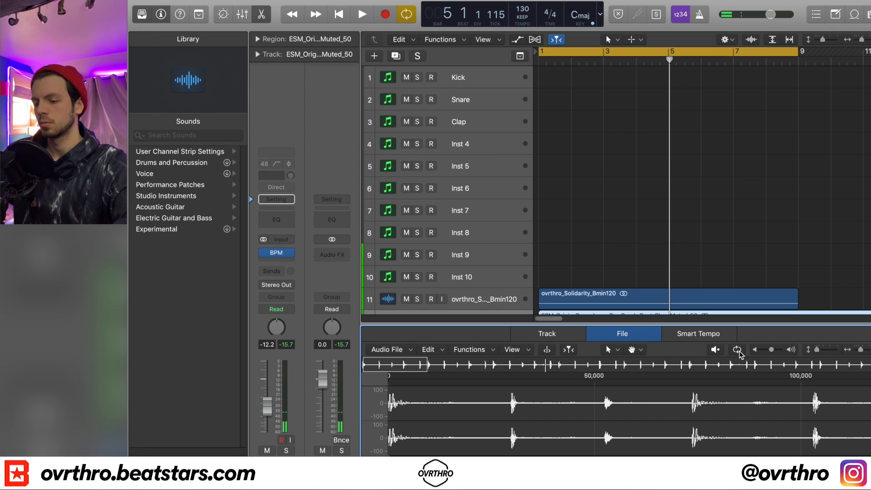
{"action": "key", "text": "ctrl+t"}
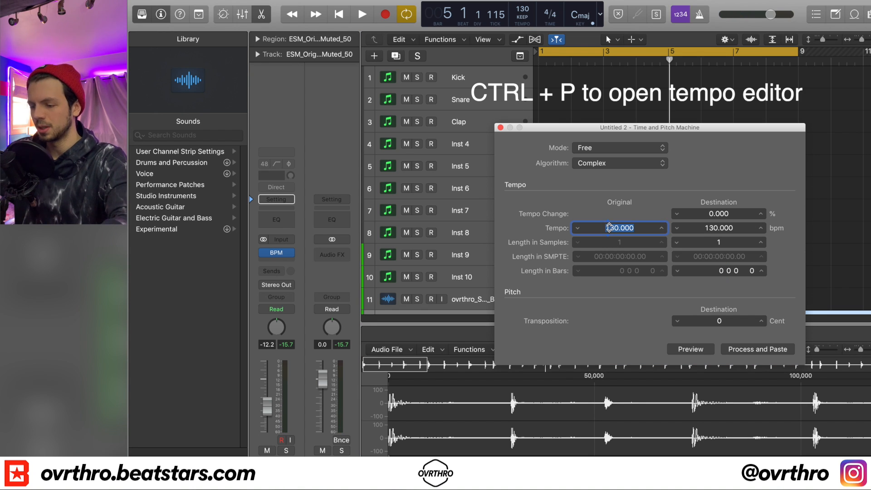
{"action": "double_click", "coordinate": [710, 228]}
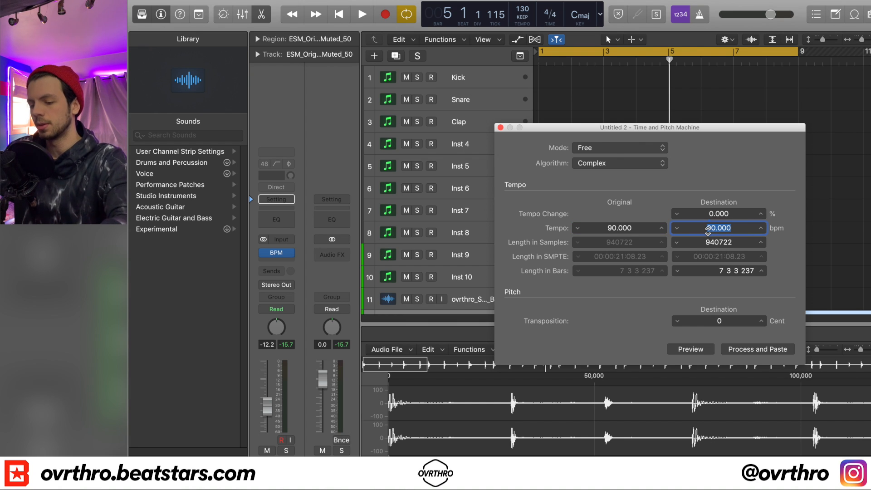
{"action": "left_click", "coordinate": [767, 351]}
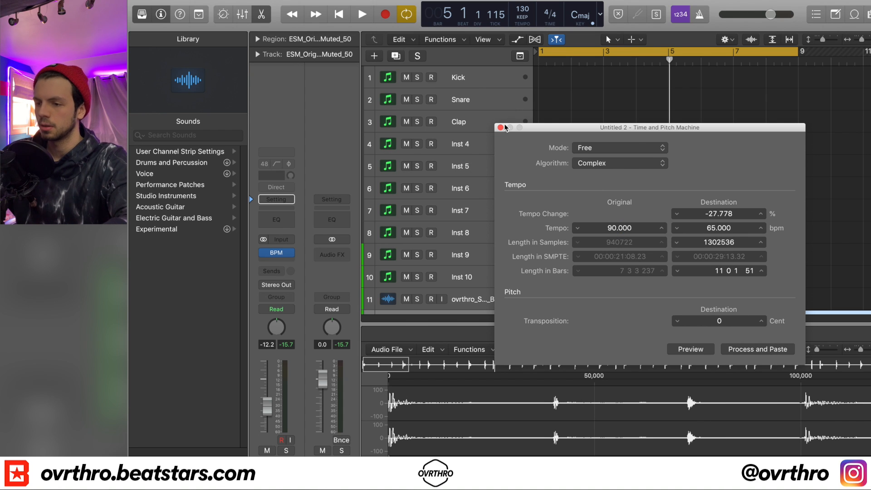
{"action": "left_click", "coordinate": [501, 127]}
Play the stretched drum loop together with the melody loop and close the audio file editor
{"action": "scroll", "coordinate": [590, 182], "scroll_direction": "down", "scroll_amount": 2}
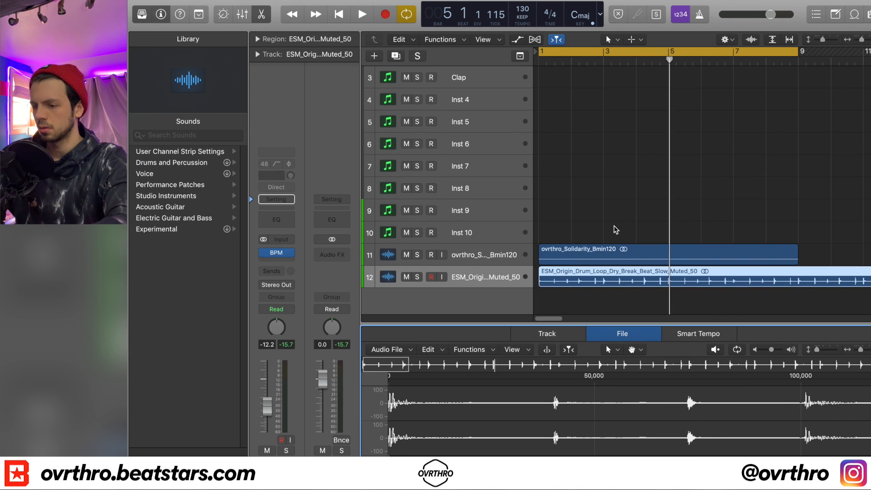
{"action": "key", "text": "space"}
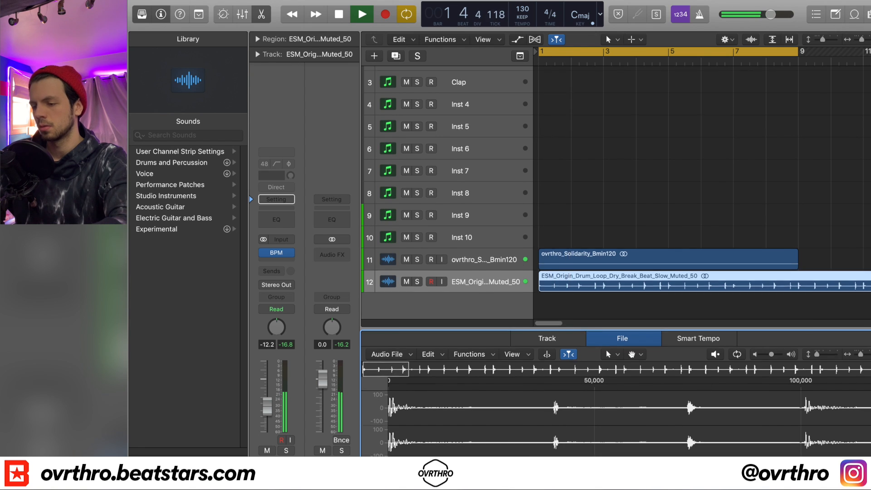
{"action": "key", "text": "e"}
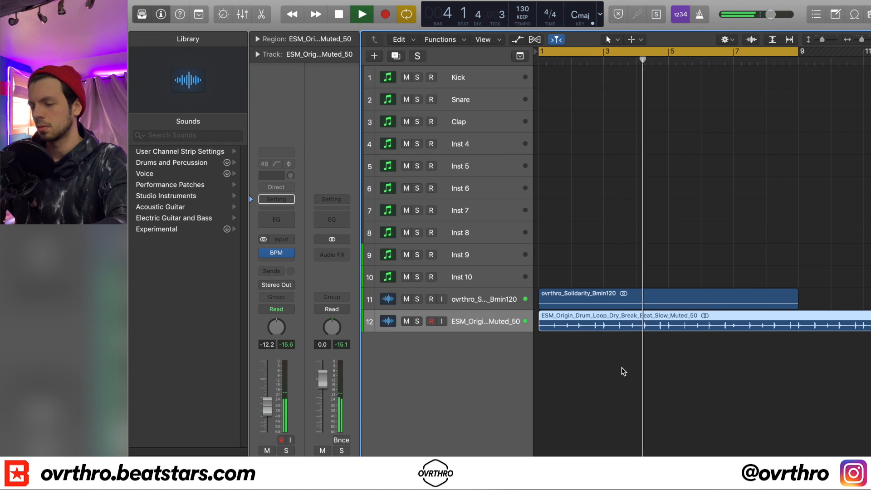
Trim the stretched drum loop region down to its first bar and play it with the melody
{"action": "scroll", "coordinate": [819, 370], "scroll_direction": "down", "scroll_amount": 5}
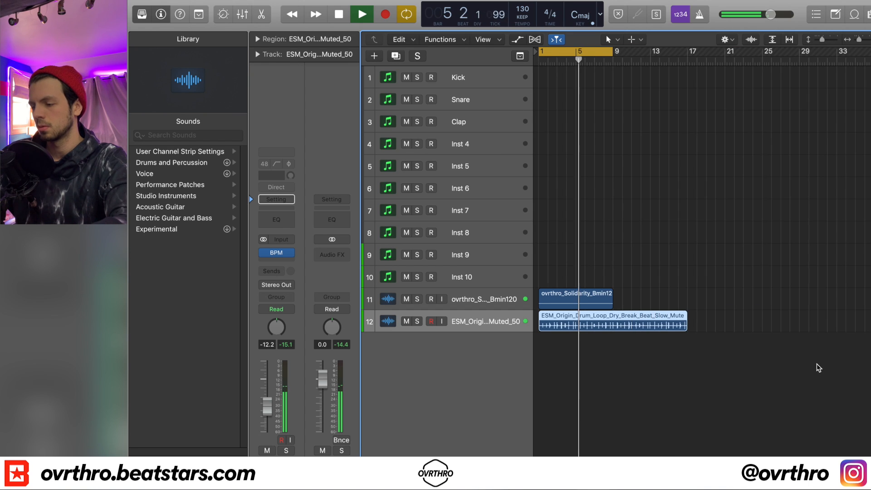
{"action": "scroll", "coordinate": [707, 329], "scroll_direction": "up", "scroll_amount": 3}
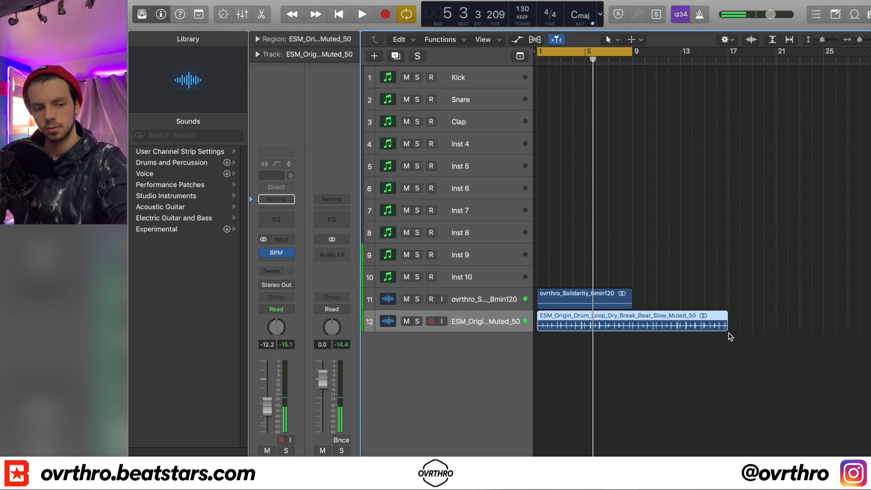
{"action": "scroll", "coordinate": [751, 341], "scroll_direction": "left", "scroll_amount": 1}
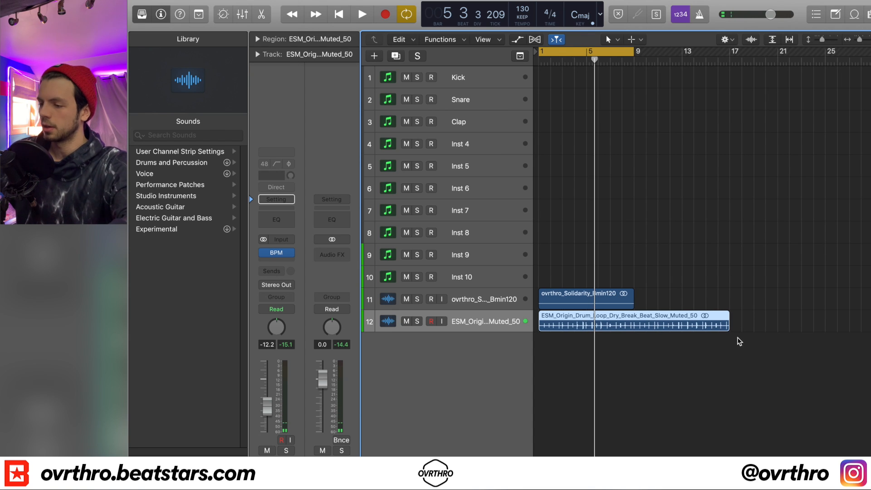
{"action": "left_click_drag", "start_coordinate": [726, 322], "coordinate": [547, 330]}
{"action": "scroll", "coordinate": [587, 304], "scroll_direction": "up", "scroll_amount": 4}
{"action": "key", "text": "space"}
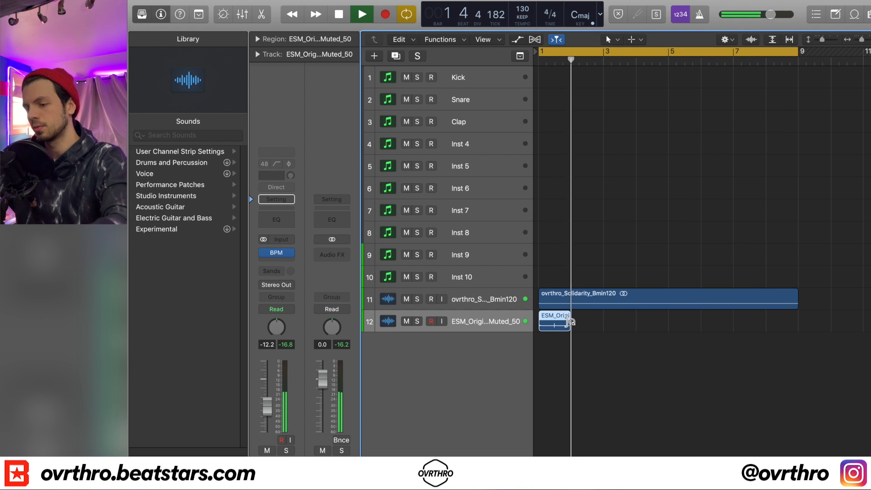
Repeat the one-bar drum region back to back along its track and play the result
{"action": "key", "text": "super+r"}
{"action": "key", "text": "space"}
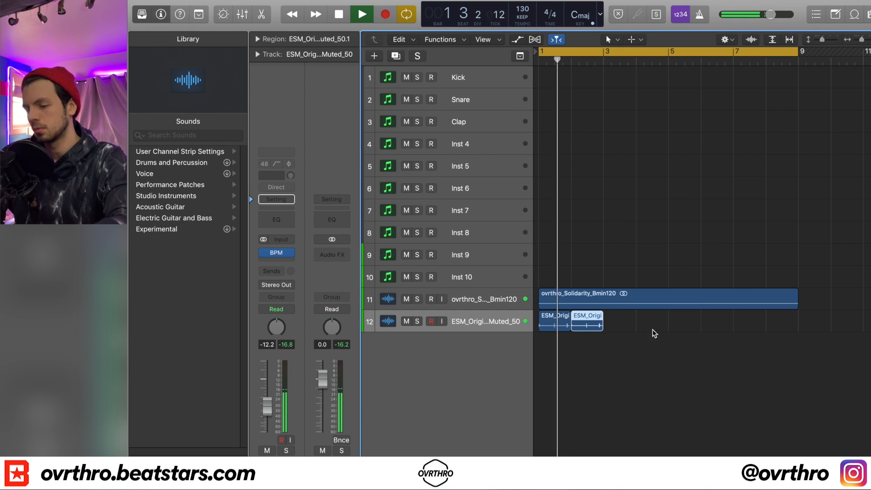
{"action": "scroll", "coordinate": [635, 327], "scroll_direction": "up", "scroll_amount": 3}
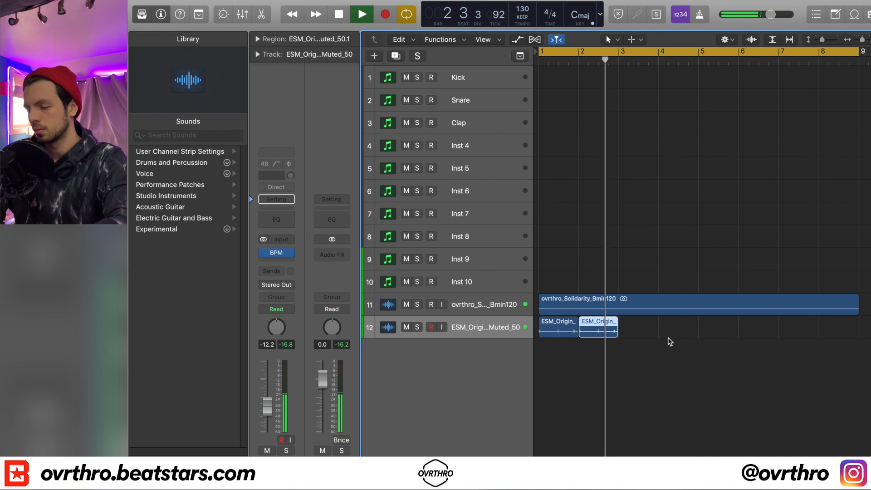
{"action": "key", "text": "super+r"}
{"action": "key", "text": "super+r"}
{"action": "key", "text": "super+r"}
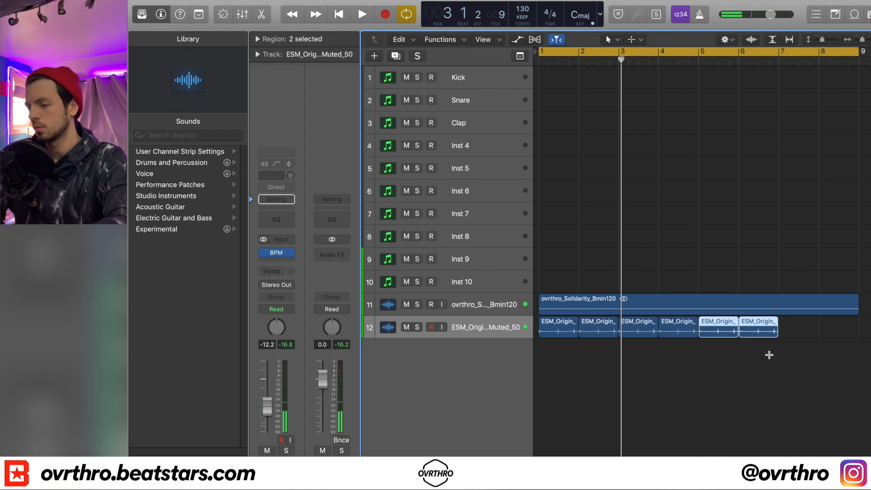
{"action": "key", "text": "space"}
{"action": "scroll", "coordinate": [636, 344], "scroll_direction": "up", "scroll_amount": 3}
{"action": "scroll", "coordinate": [636, 347], "scroll_direction": "left", "scroll_amount": 2}
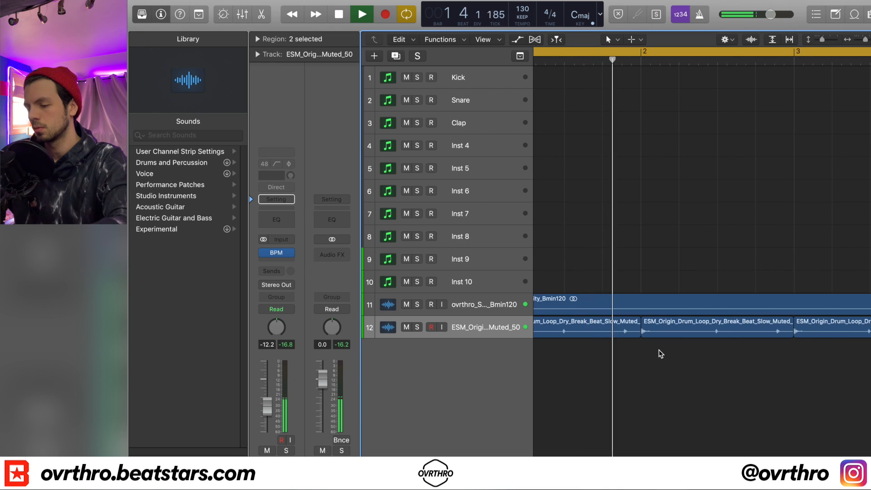
Slice the opening hit off the second drum bar, place a short copy on beat 2 with a gap before it, and play
{"action": "key", "text": "space"}
{"action": "left_click_drag", "start_coordinate": [701, 333], "coordinate": [664, 332]}
{"action": "left_click", "coordinate": [685, 331]}
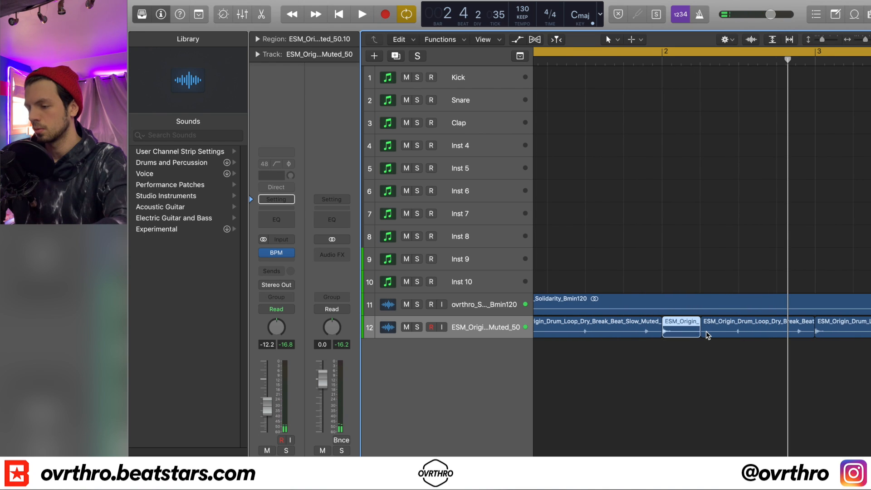
{"action": "mouse_move", "coordinate": [701, 333]}
{"action": "left_mouse_down"}
{"action": "mouse_move", "coordinate": [681, 333]}
{"action": "mouse_move", "coordinate": [721, 334]}
{"action": "mouse_move", "coordinate": [711, 335]}
{"action": "left_mouse_up"}
{"action": "left_click", "coordinate": [674, 332]}
{"action": "key", "text": "space"}
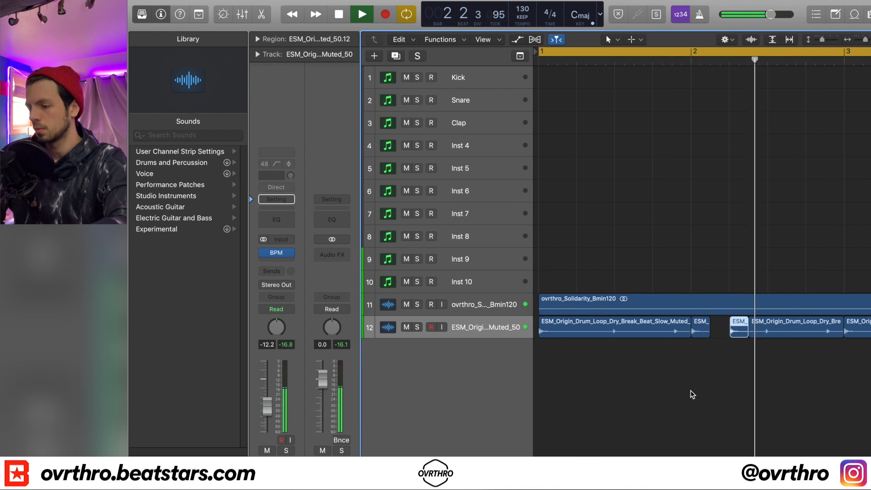
Delete the six drum loop copies after bar 3, keeping only the first two bars
{"action": "scroll", "coordinate": [692, 395], "scroll_direction": "right", "scroll_amount": 5}
{"action": "key", "text": "super+Left"}
{"action": "key", "text": "super+Left"}
{"action": "key", "text": "super+Left"}
{"action": "key", "text": "super+Left"}
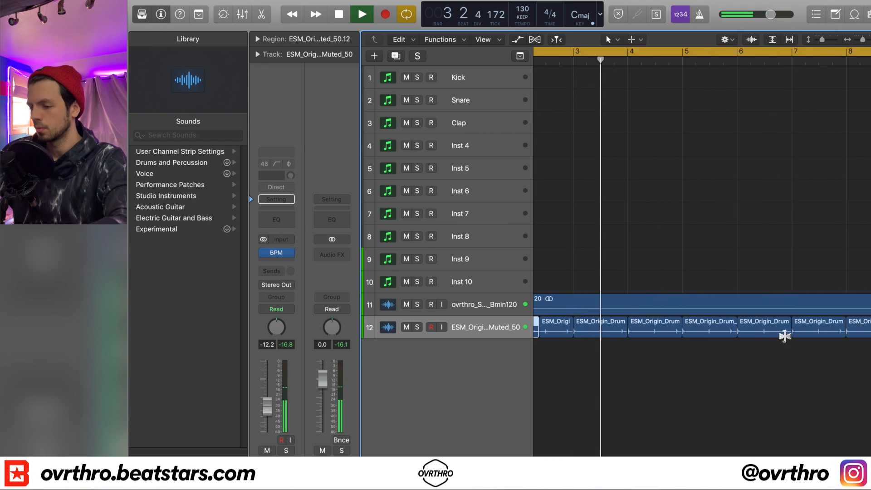
{"action": "key", "text": "super+Left"}
{"action": "key", "text": "super+Left"}
{"action": "scroll", "coordinate": [706, 328], "scroll_direction": "left", "scroll_amount": 2}
{"action": "left_click_drag", "start_coordinate": [802, 329], "coordinate": [609, 334]}
{"action": "key", "text": "Delete"}
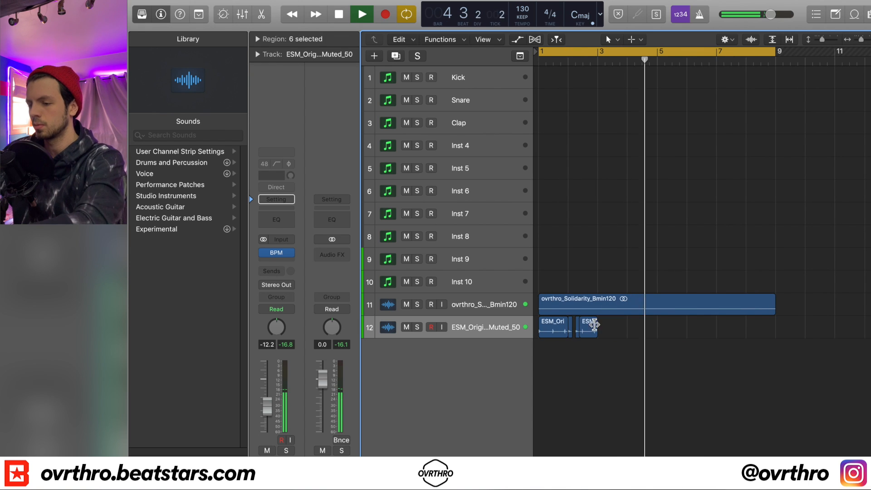
Repeat the edited two-bar drum pattern three times to fill the track up to bar 9, and select all its regions
{"action": "left_click", "coordinate": [494, 335]}
{"action": "key", "text": "super+r"}
{"action": "key", "text": "super+r"}
{"action": "key", "text": "super+r"}
{"action": "left_click_drag", "start_coordinate": [850, 322], "coordinate": [316, 387]}
{"action": "key", "text": "space"}
{"action": "left_click", "coordinate": [658, 62]}
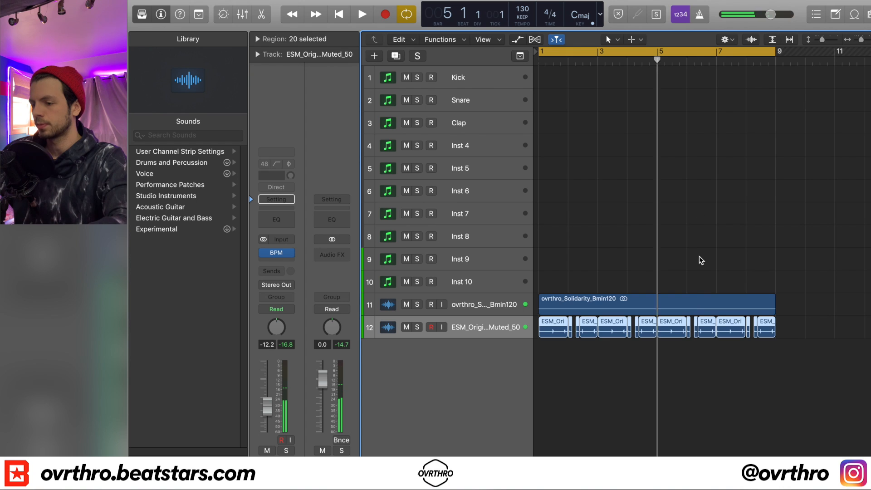
Fade the starts and ends of the drum clips with the Fade tool to avoid pops
{"action": "scroll", "coordinate": [668, 384], "scroll_direction": "up", "scroll_amount": 10}
{"action": "key", "text": "t"}
{"action": "key", "text": "a"}
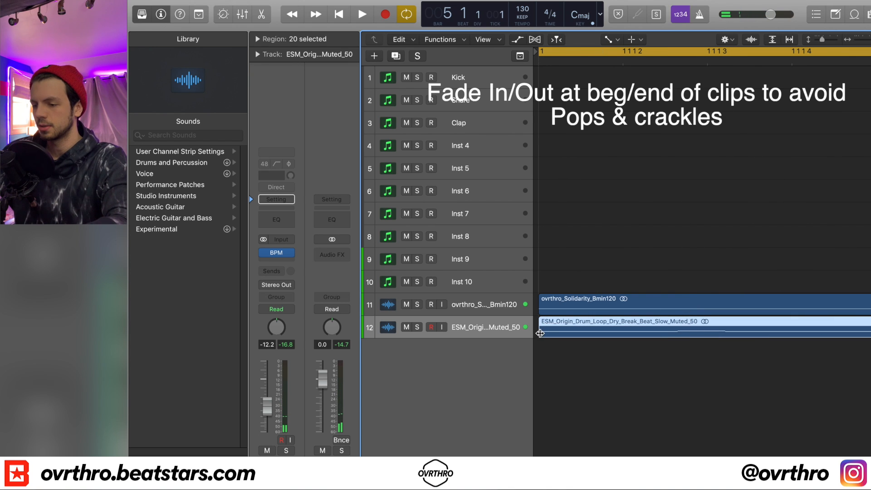
{"action": "scroll", "coordinate": [758, 367], "scroll_direction": "down", "scroll_amount": 10}
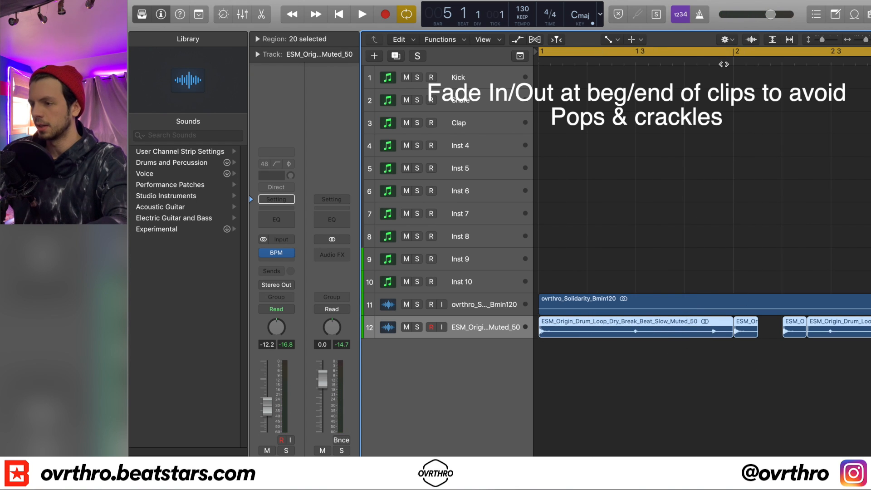
{"action": "scroll", "coordinate": [711, 390], "scroll_direction": "up", "scroll_amount": 5}
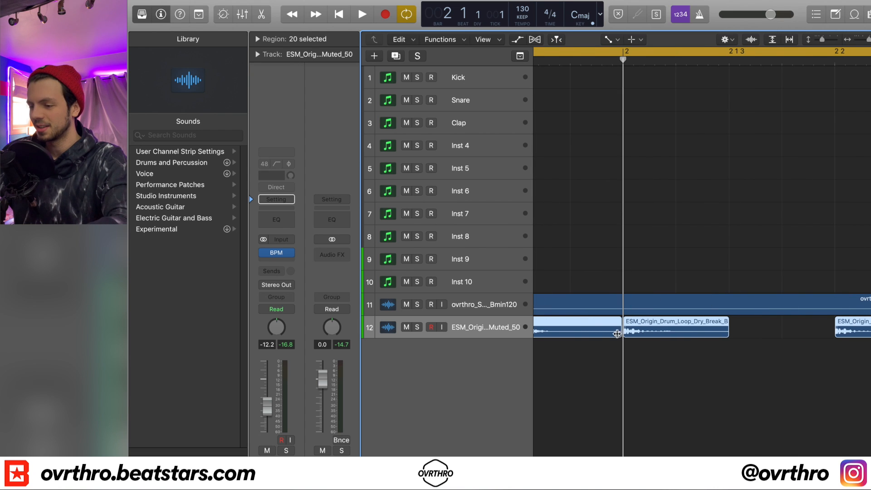
{"action": "scroll", "coordinate": [615, 345], "scroll_direction": "down", "scroll_amount": 8}
Join the selected drum clips into one region, return to the Pointer tool and play the joined loop
{"action": "key", "text": "super+j"}
{"action": "key", "text": "Return"}
{"action": "key", "text": "Return"}
{"action": "key", "text": "space"}
{"action": "key", "text": "t"}
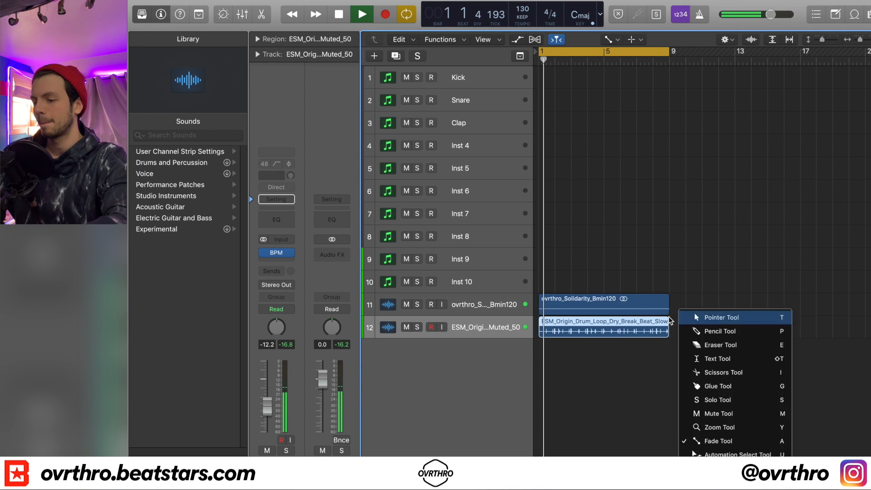
{"action": "key", "text": "t"}
{"action": "left_click", "coordinate": [652, 325]}
{"action": "key", "text": "space"}
{"action": "key", "text": "space"}
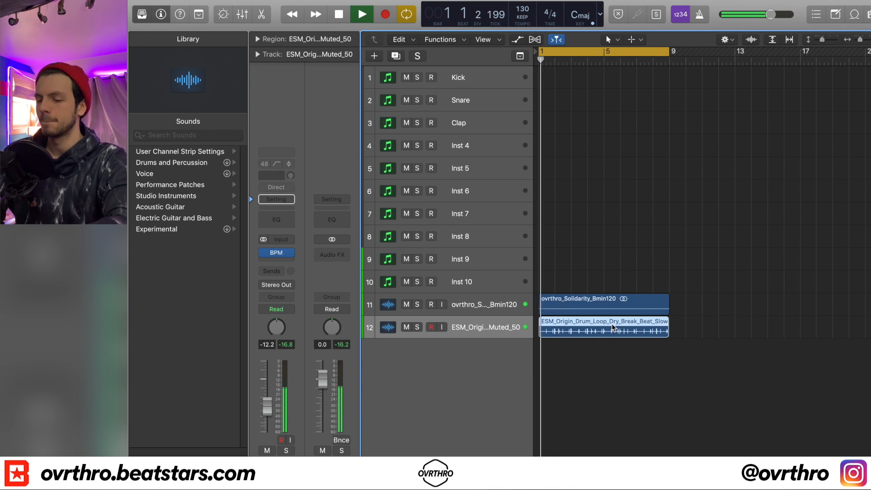
Insert a stereo Bitcrusher on the drum loop track with 6 bit resolution, 2x downsampling and 51.80% mix, and solo the track
{"action": "left_click", "coordinate": [486, 101]}
{"action": "left_click", "coordinate": [494, 332]}
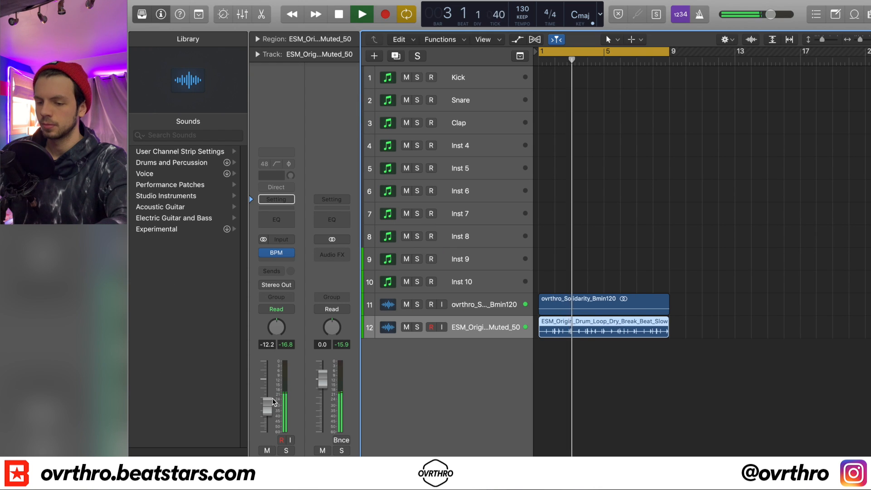
{"action": "left_click", "coordinate": [277, 258]}
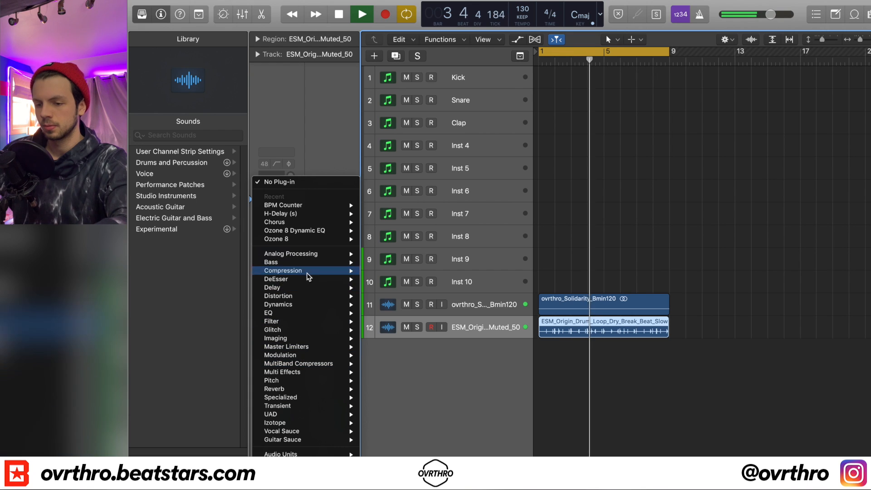
{"action": "mouse_move", "coordinate": [306, 295]}
{"action": "mouse_move", "coordinate": [408, 296]}
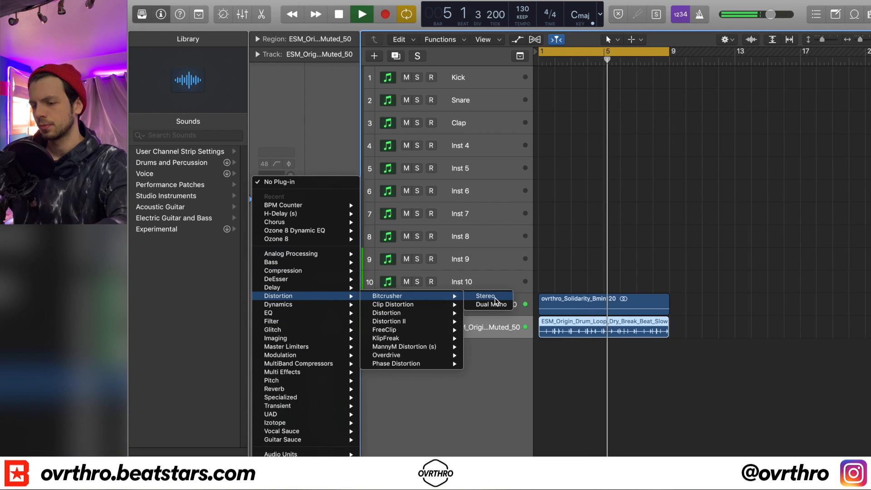
{"action": "left_click", "coordinate": [483, 296]}
{"action": "left_click_drag", "start_coordinate": [230, 154], "coordinate": [231, 159]}
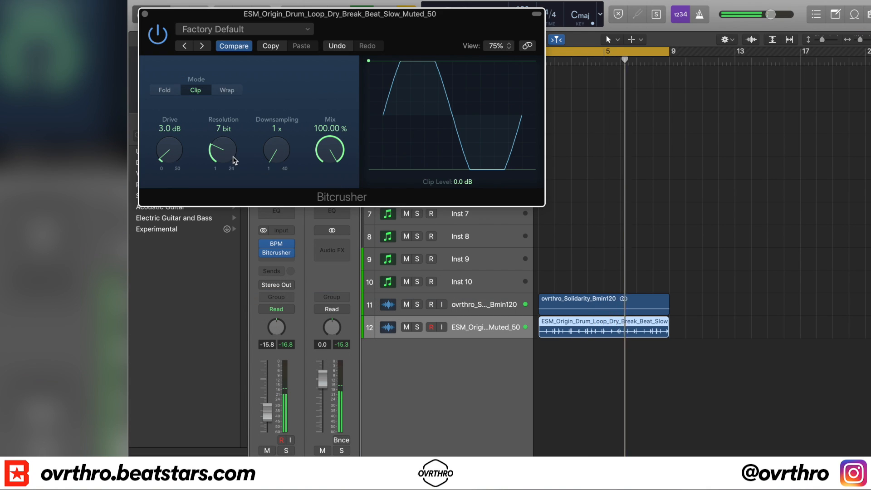
{"action": "key", "text": "s"}
{"action": "left_click_drag", "start_coordinate": [283, 148], "coordinate": [344, 198]}
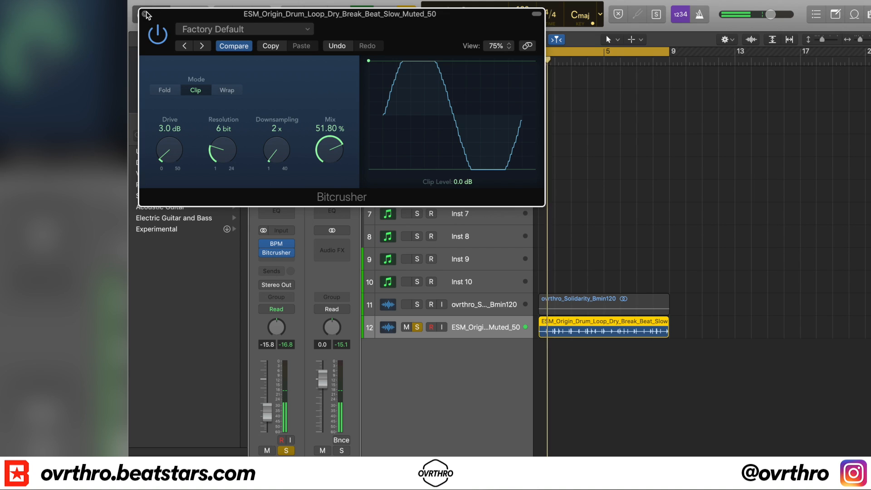
{"action": "left_click", "coordinate": [145, 14]}
Insert a stereo Enveloper on the drum loop with release gain at -100% and an adjusted release time, and unsolo the track
{"action": "left_click", "coordinate": [282, 262]}
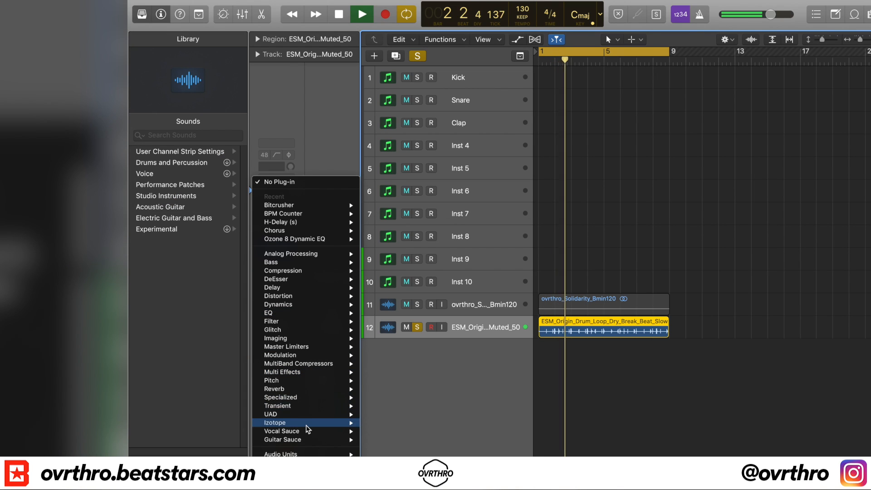
{"action": "mouse_move", "coordinate": [307, 406]}
{"action": "mouse_move", "coordinate": [399, 406]}
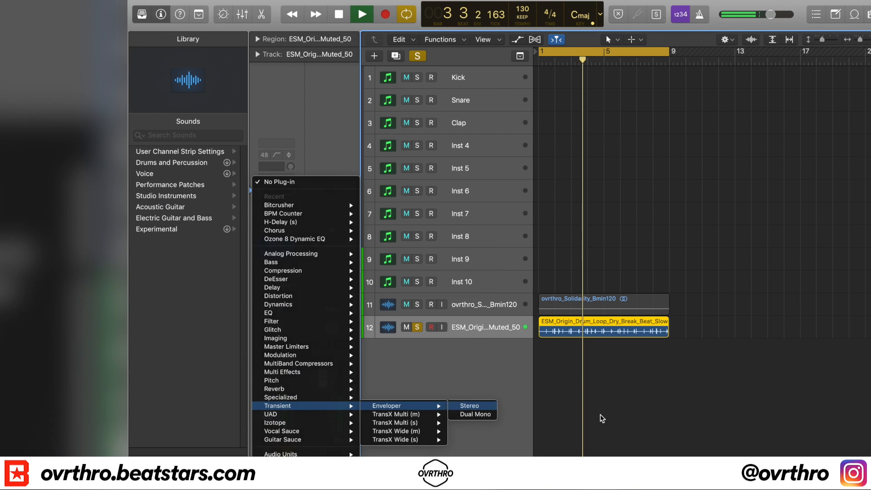
{"action": "left_click", "coordinate": [469, 406]}
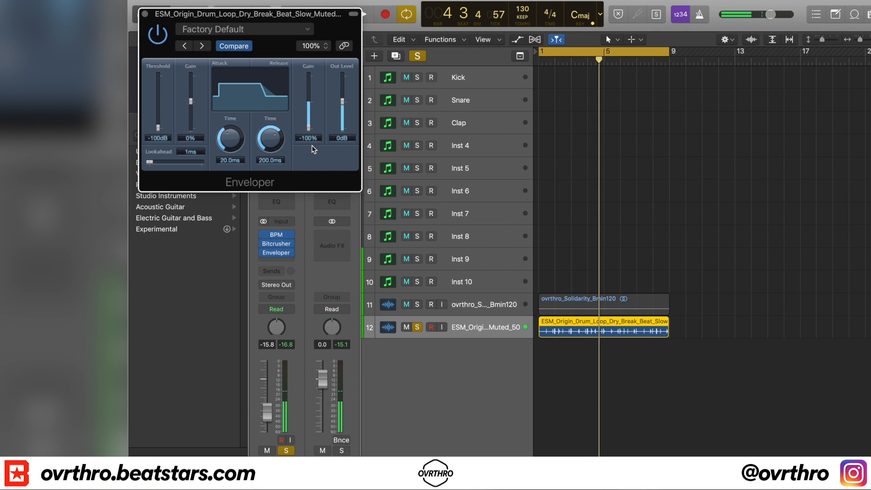
{"action": "left_click_drag", "start_coordinate": [268, 138], "coordinate": [269, 151]}
{"action": "left_click", "coordinate": [144, 15]}
{"action": "key", "text": "s"}
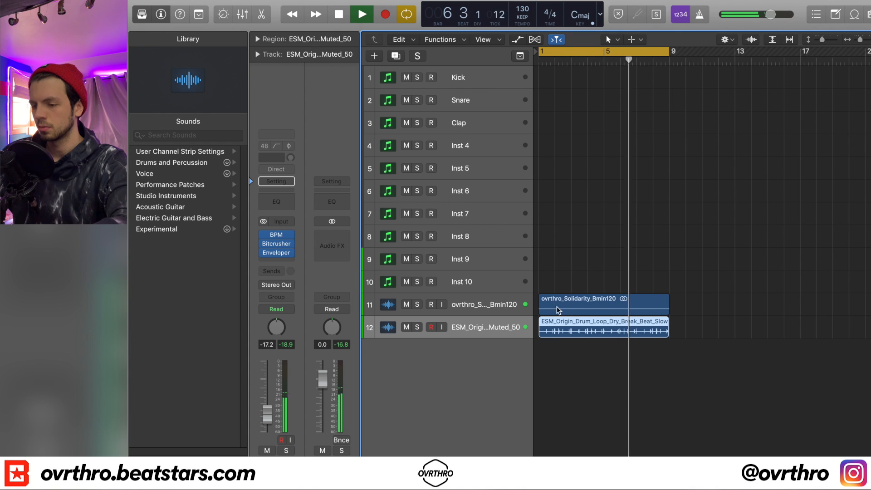
Show the Flex controls for the Solidarity melody track and turn off cycle playback
{"action": "key", "text": "space"}
{"action": "left_click", "coordinate": [509, 303]}
{"action": "key", "text": "super+f"}
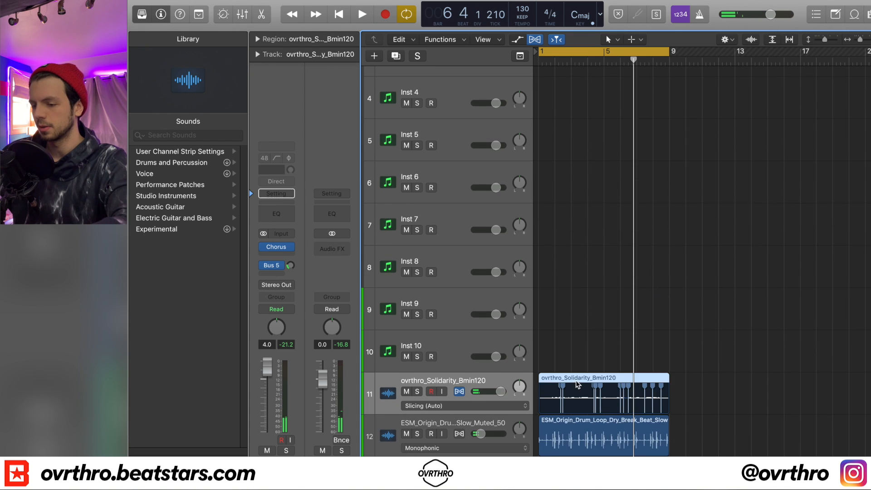
{"action": "scroll", "coordinate": [585, 382], "scroll_direction": "up", "scroll_amount": 10}
{"action": "scroll", "coordinate": [587, 74], "scroll_direction": "left", "scroll_amount": 5}
{"action": "left_click", "coordinate": [581, 62]}
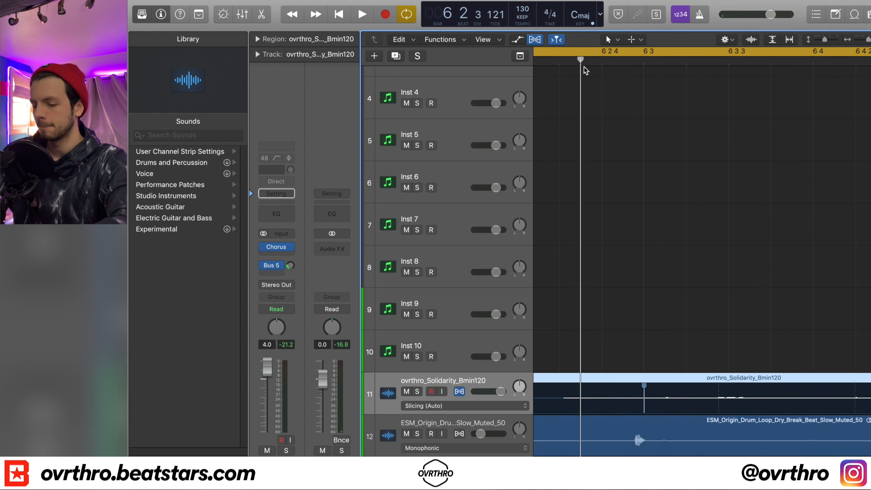
{"action": "key", "text": "c"}
{"action": "key", "text": "space"}
{"action": "scroll", "coordinate": [655, 242], "scroll_direction": "down", "scroll_amount": 10}
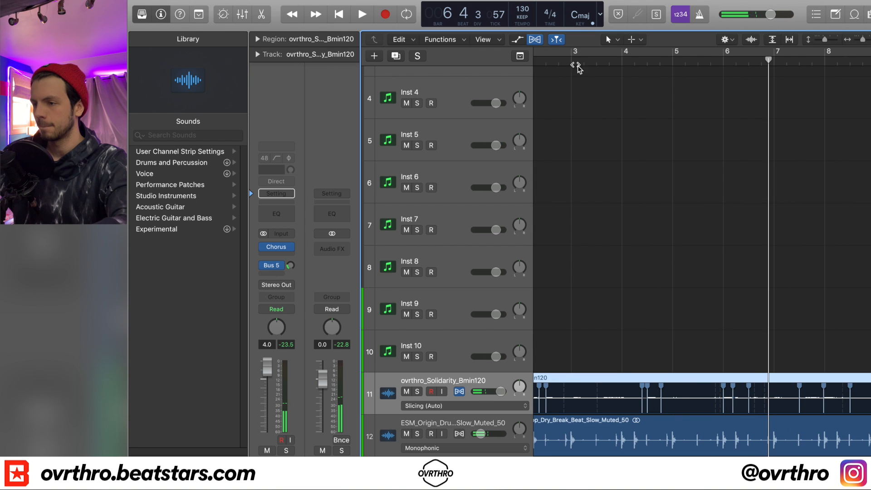
Play the melody and drum loop around bar 5 to compare their timing
{"action": "left_click", "coordinate": [666, 63]}
{"action": "key", "text": "space"}
{"action": "scroll", "coordinate": [768, 404], "scroll_direction": "up", "scroll_amount": 6}
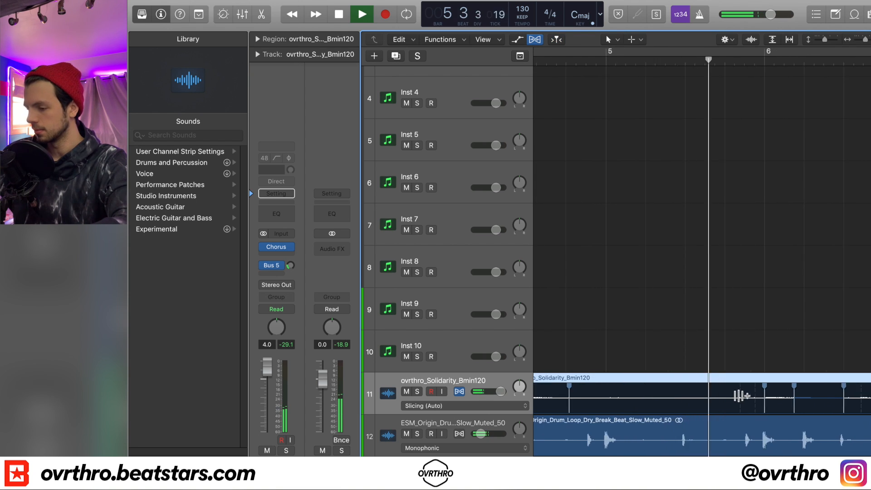
{"action": "key", "text": "space"}
{"action": "left_click", "coordinate": [553, 69]}
{"action": "key", "text": "space"}
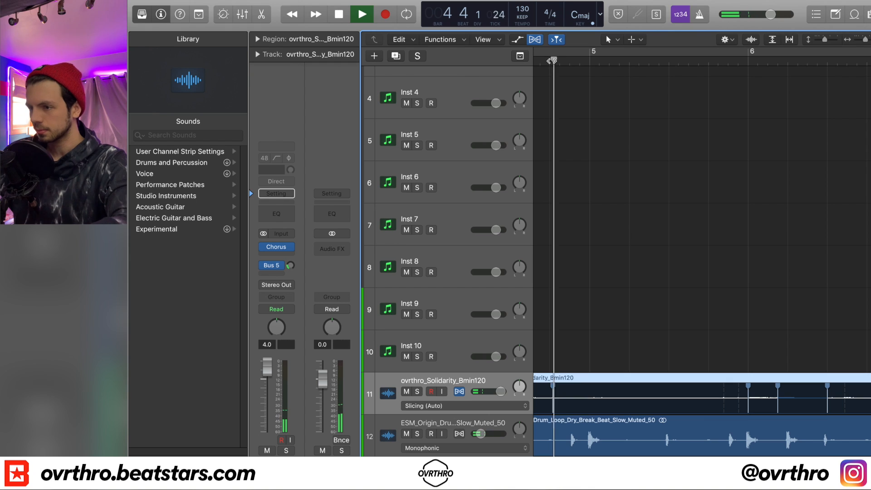
{"action": "key", "text": "space"}
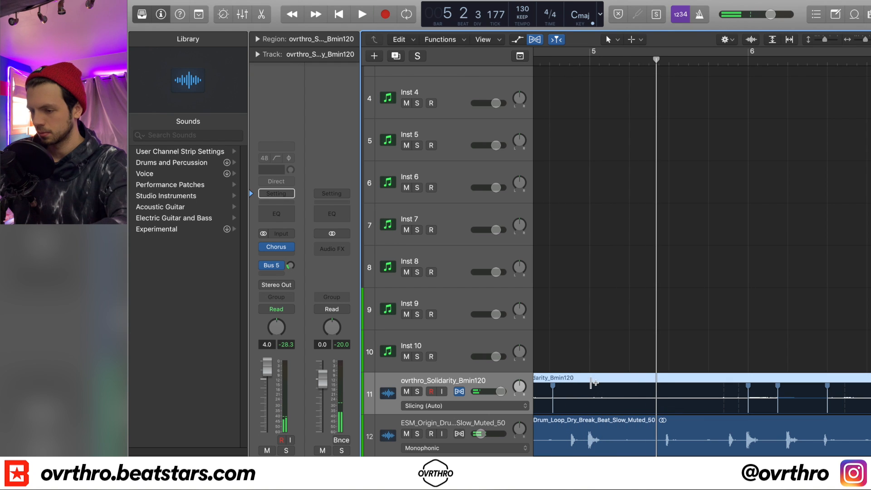
Add flex markers to the melody at bar 5 and near its beat 3, and align the second marker with the drum hit
{"action": "left_click", "coordinate": [586, 59]}
{"action": "key", "text": "space"}
{"action": "key", "text": "space"}
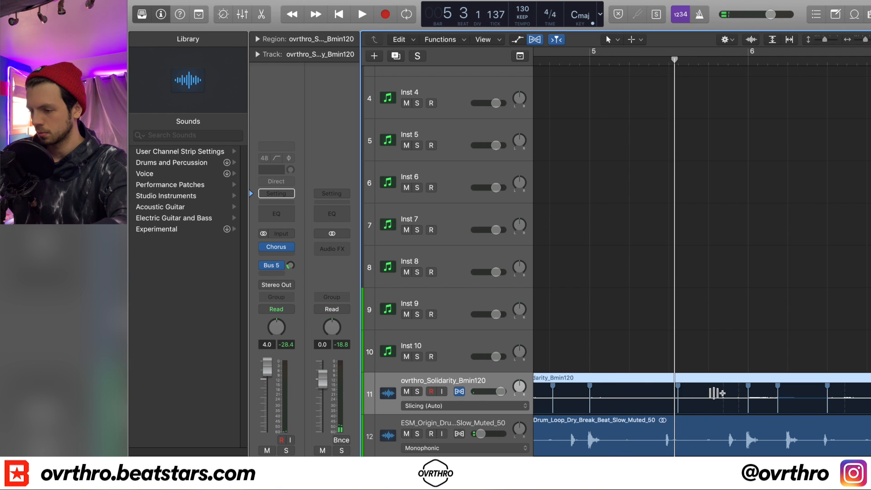
{"action": "left_click", "coordinate": [672, 395]}
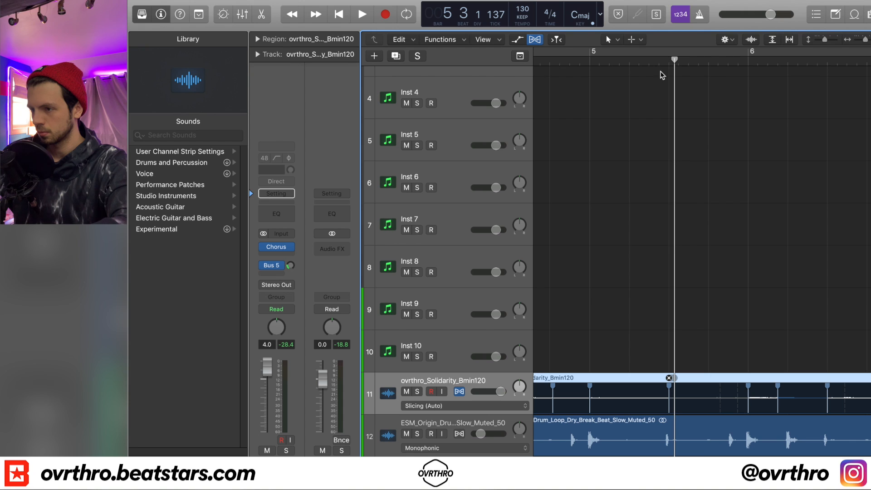
Play the melody and drum loop from bar 5 to check the new flex alignment
{"action": "key", "text": "space"}
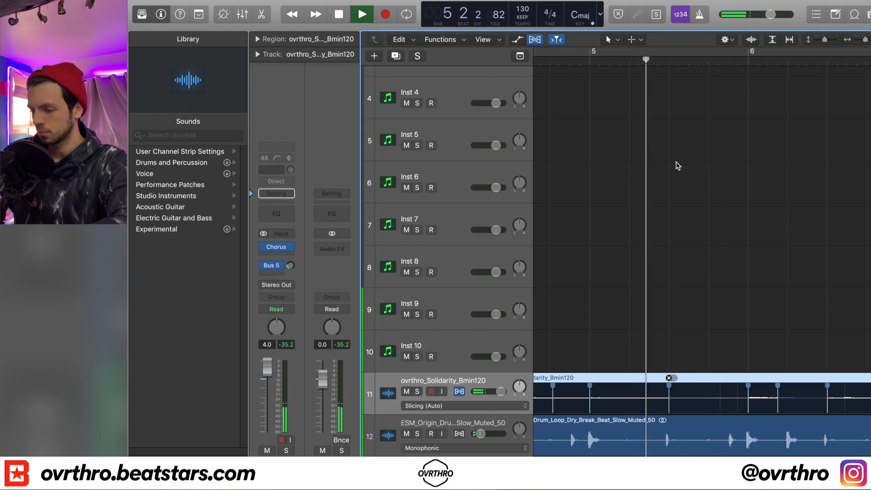
{"action": "key", "text": "space"}
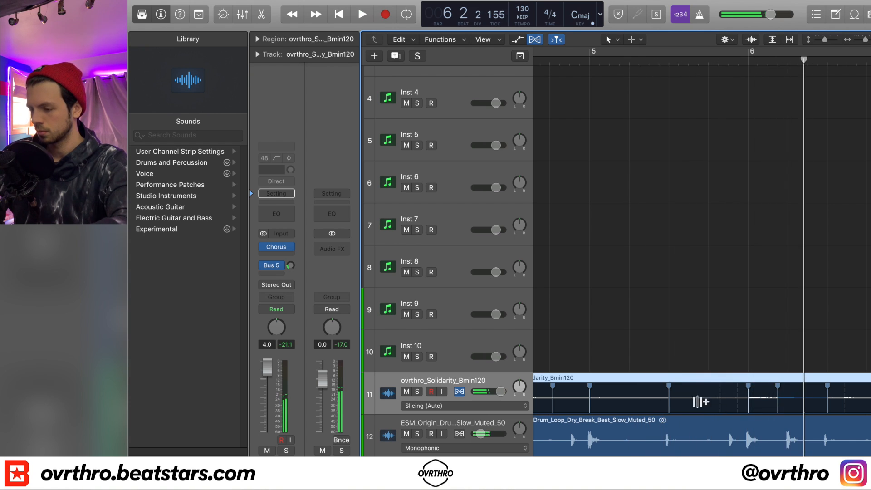
{"action": "left_click", "coordinate": [589, 57]}
{"action": "key", "text": "space"}
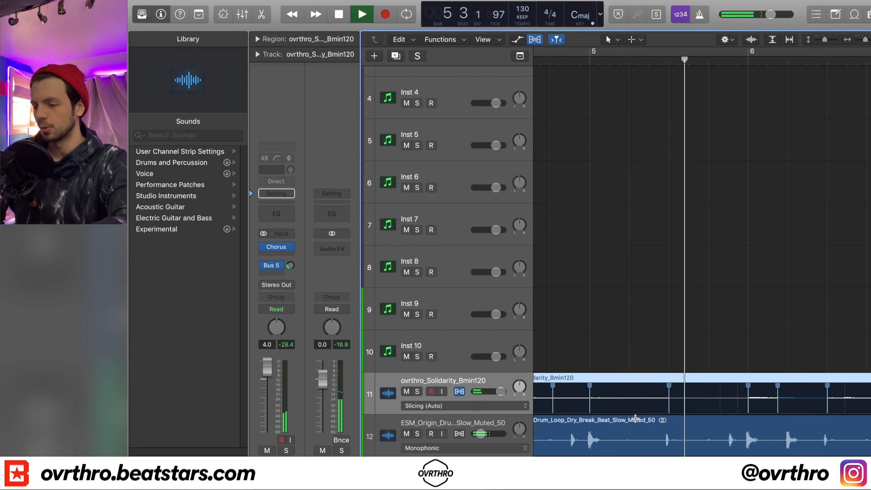
Hide the Flex controls, fit the whole arrangement in view, and turn cycle playback on
{"action": "key", "text": "super+f"}
{"action": "key", "text": "z"}
{"action": "key", "text": "c"}
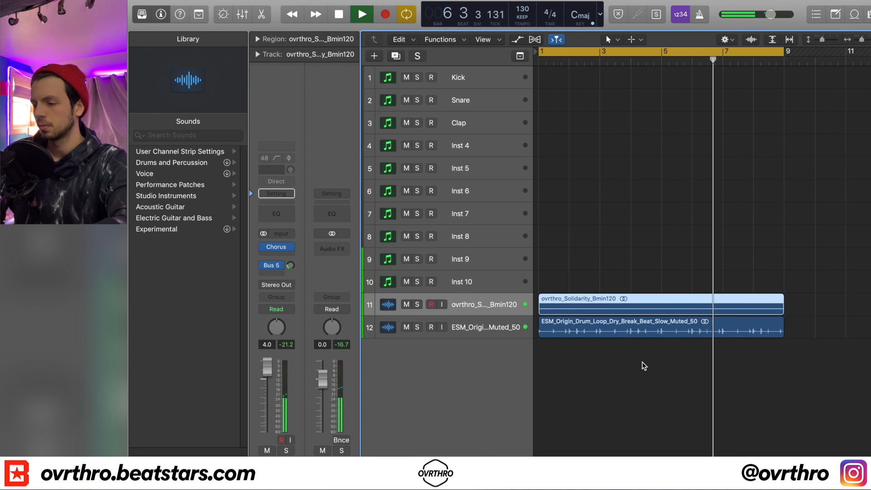
Load SNARE 28 URBAN BEETS 4 from the SNARE folder into Kontakt on the Snare track
{"action": "left_click", "coordinate": [467, 80]}
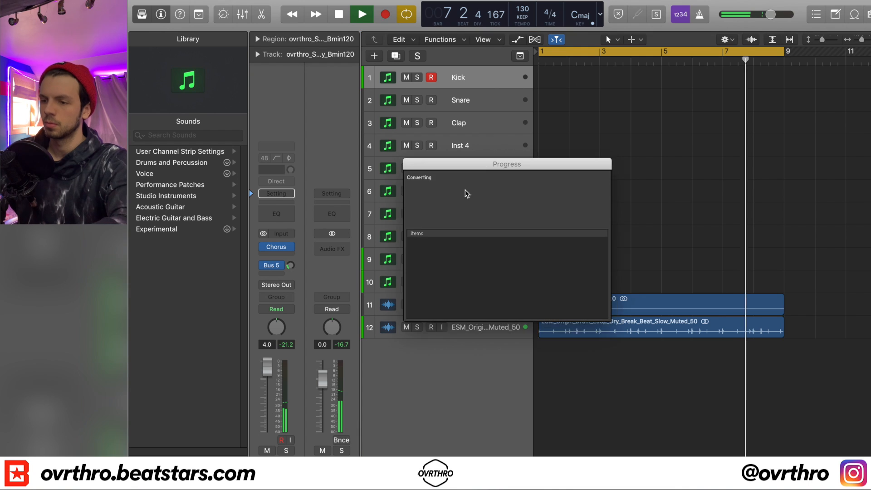
{"action": "left_click", "coordinate": [475, 108]}
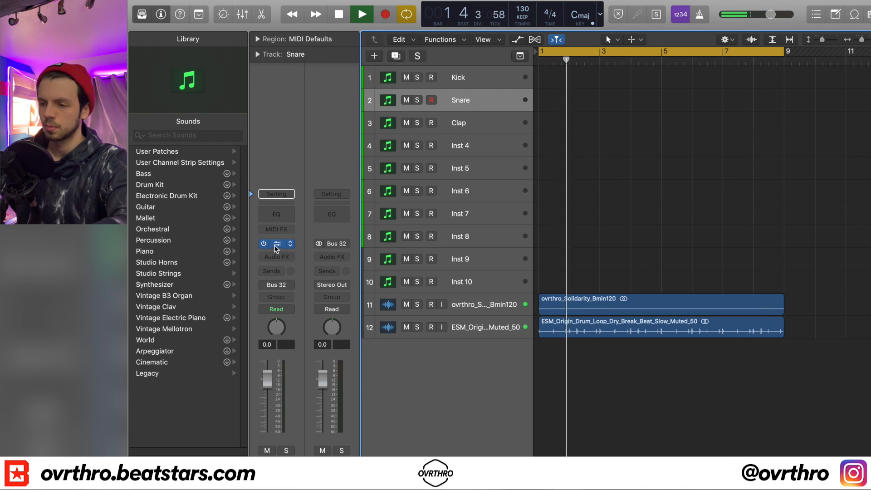
{"action": "left_click", "coordinate": [276, 245]}
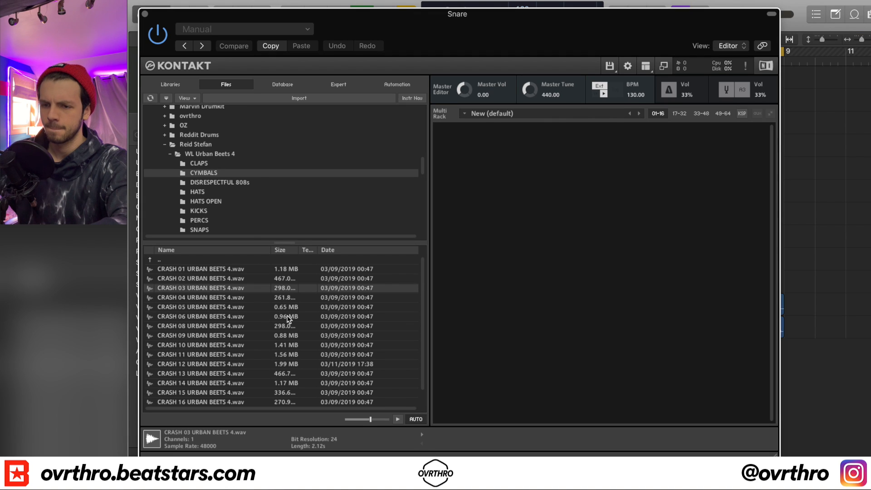
{"action": "left_click", "coordinate": [211, 226]}
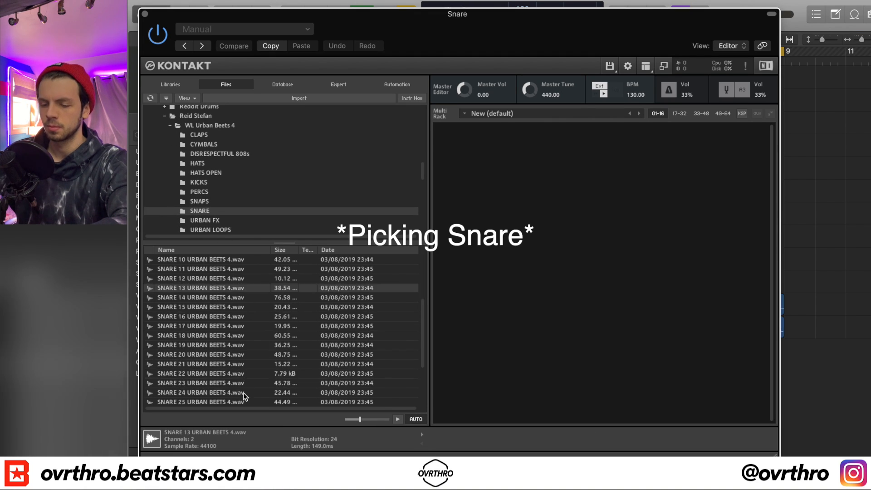
{"action": "scroll", "coordinate": [244, 397], "scroll_direction": "down", "scroll_amount": 2}
{"action": "left_click", "coordinate": [278, 363]}
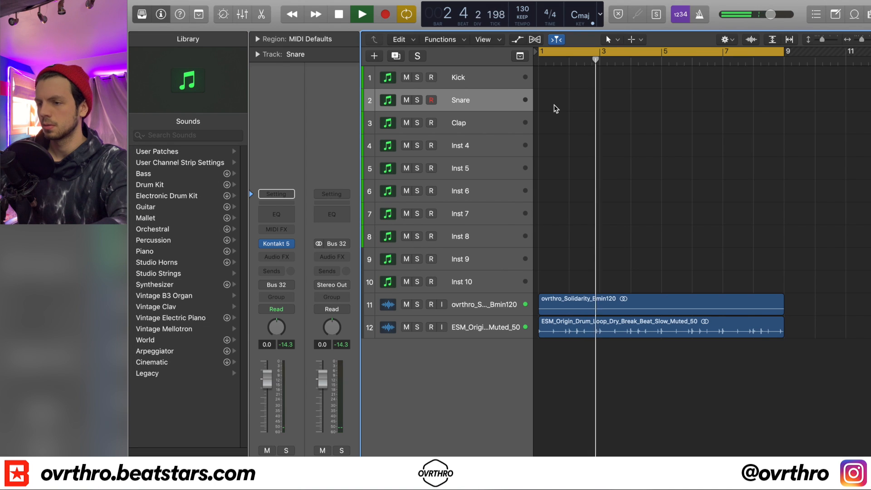
Create an empty MIDI region on the Snare track, extend it to eight bars, and show it in the Piano Roll
{"action": "right_click", "coordinate": [554, 108]}
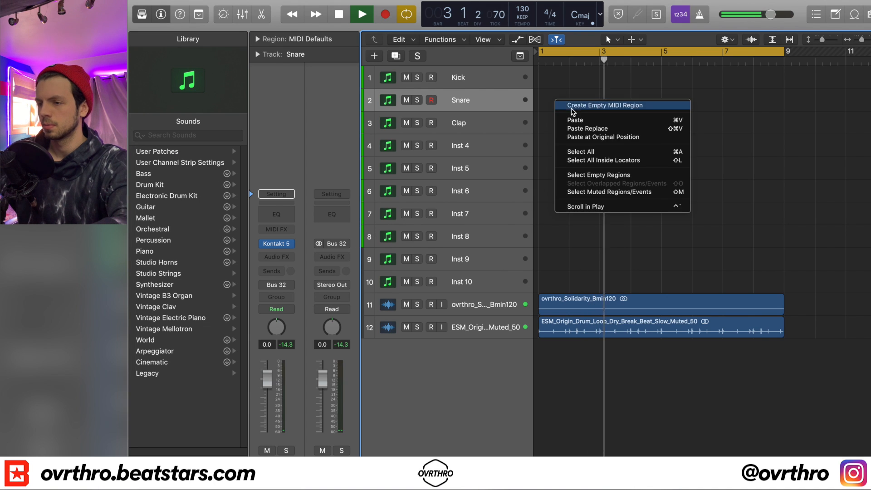
{"action": "left_click", "coordinate": [567, 105]}
{"action": "left_click_drag", "start_coordinate": [569, 108], "coordinate": [767, 113]}
{"action": "key", "text": "p"}
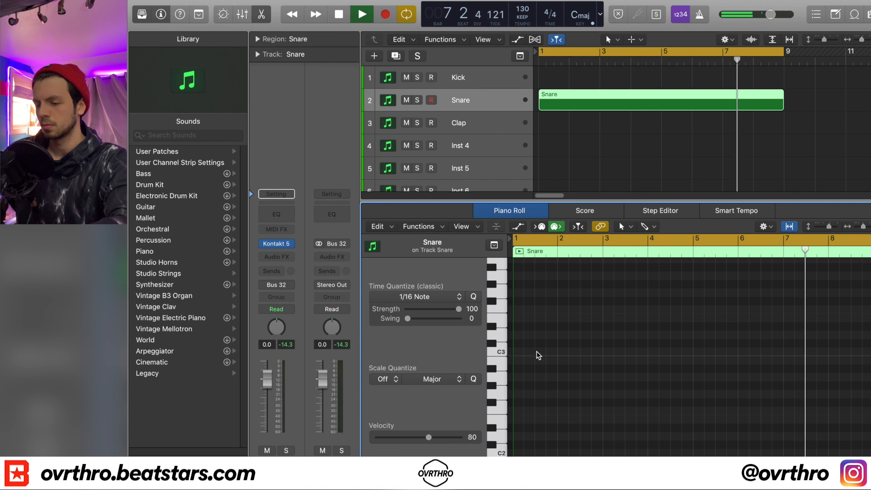
Place a C3 snare note on beat 3 of bar 1 with 1/4 Note quantize, and lower the Snare volume to -7.2 dB
{"action": "left_click", "coordinate": [410, 296]}
{"action": "left_click", "coordinate": [407, 344]}
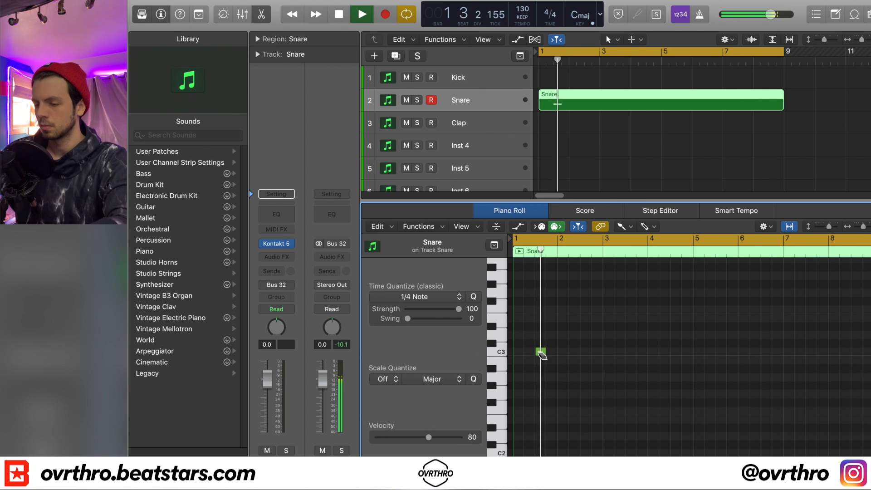
{"action": "left_click_drag", "start_coordinate": [269, 409], "coordinate": [269, 419]}
Trim the Snare region to one bar and repeat it from bar 1 through bar 9
{"action": "left_click_drag", "start_coordinate": [786, 110], "coordinate": [570, 101]}
{"action": "key", "text": "super+r"}
{"action": "key", "text": "super+r"}
{"action": "key", "text": "super+r"}
{"action": "key", "text": "super+r"}
{"action": "key", "text": "super+r"}
{"action": "key", "text": "super+r"}
{"action": "key", "text": "super+r"}
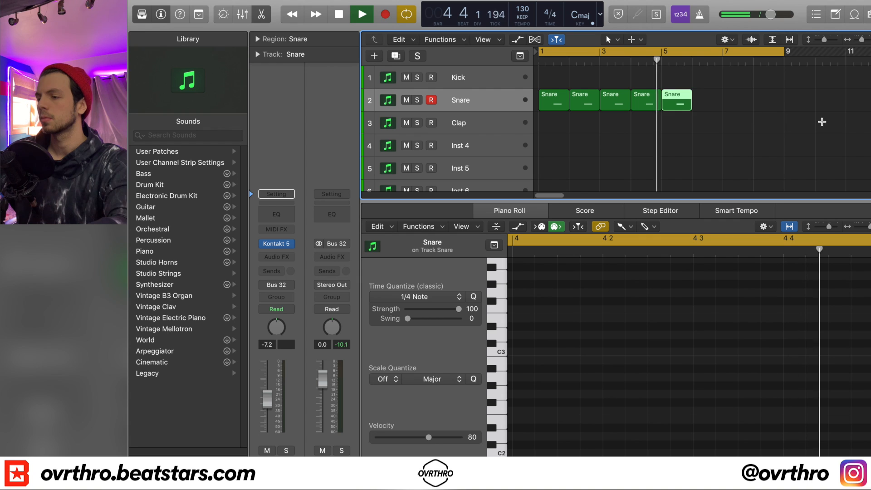
Join all the snare regions into one and delete the excess from bar 9 onward
{"action": "left_click_drag", "start_coordinate": [832, 105], "coordinate": [515, 113]}
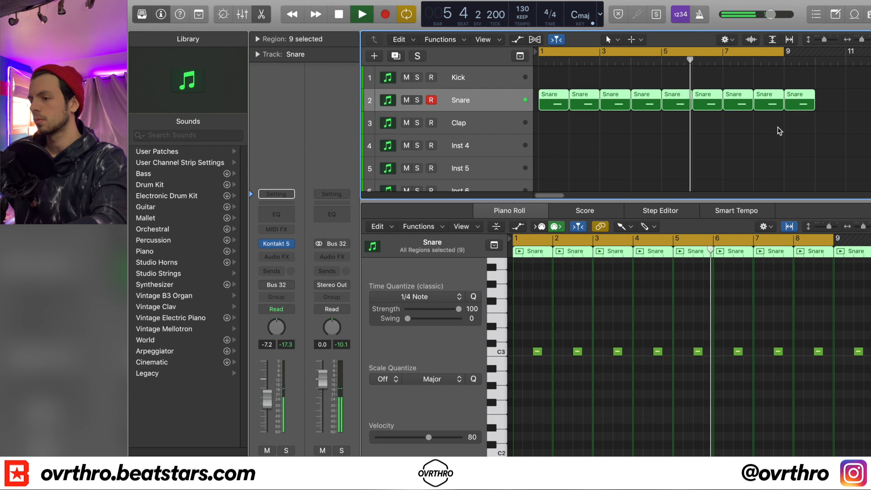
{"action": "key", "text": "super+j"}
{"action": "left_click_drag", "start_coordinate": [847, 100], "coordinate": [785, 107]}
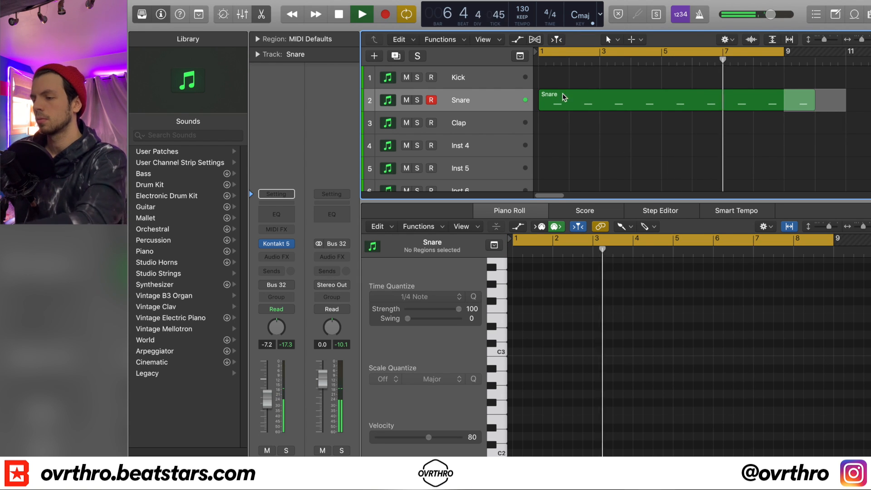
{"action": "key", "text": "Delete"}
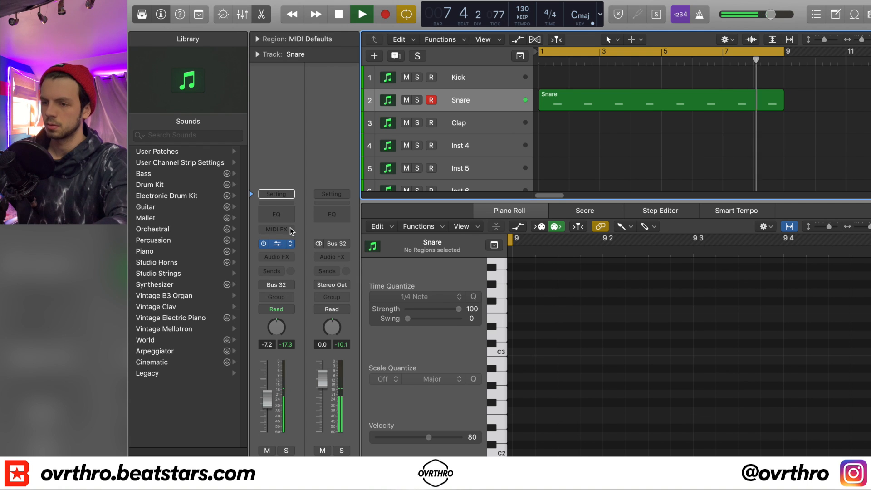
Load the Humanizer script preset in Kontakt for the SNARE 28 instrument and close the plug-in window
{"action": "left_click", "coordinate": [277, 244]}
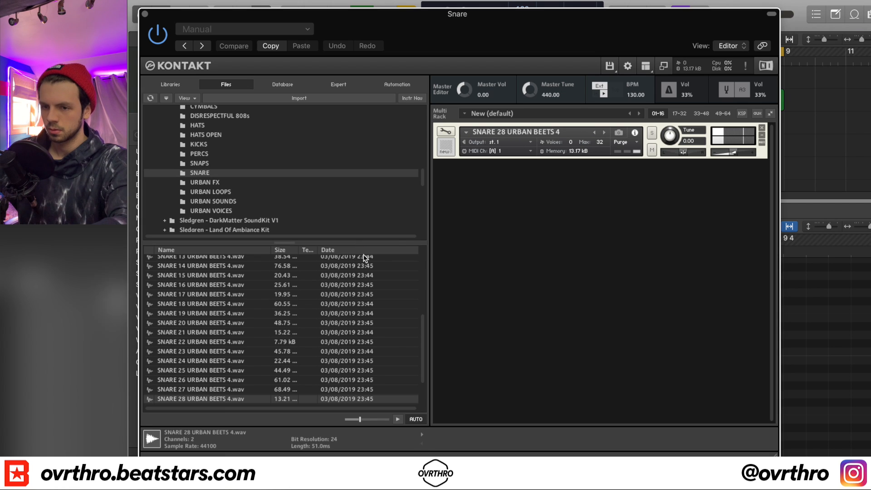
{"action": "left_click", "coordinate": [446, 132]}
{"action": "left_click", "coordinate": [728, 167]}
{"action": "left_click", "coordinate": [452, 198]}
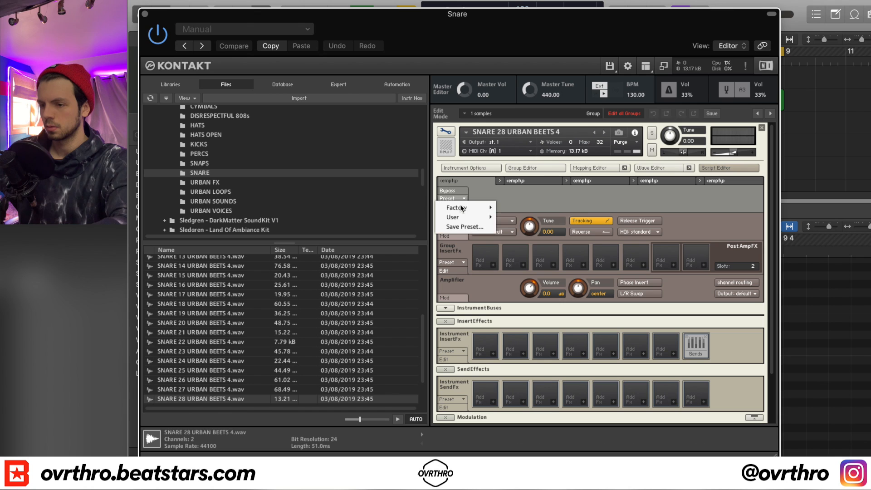
{"action": "left_click", "coordinate": [565, 218]}
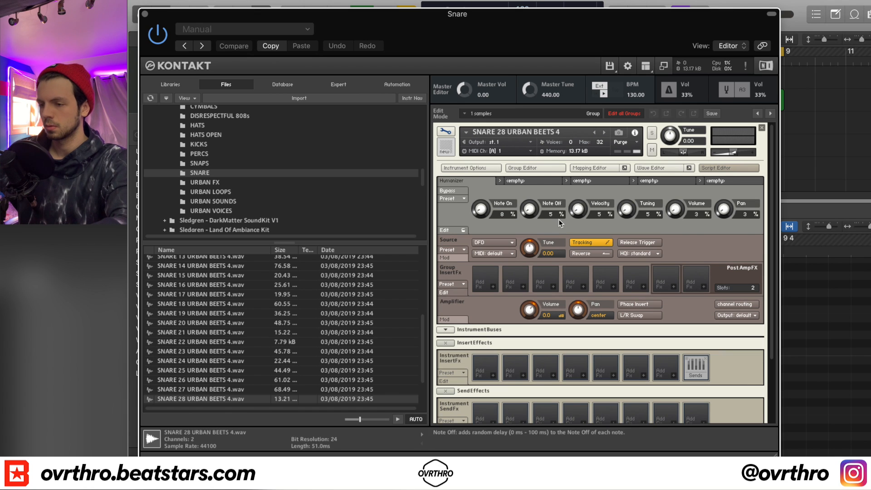
{"action": "left_click", "coordinate": [144, 15]}
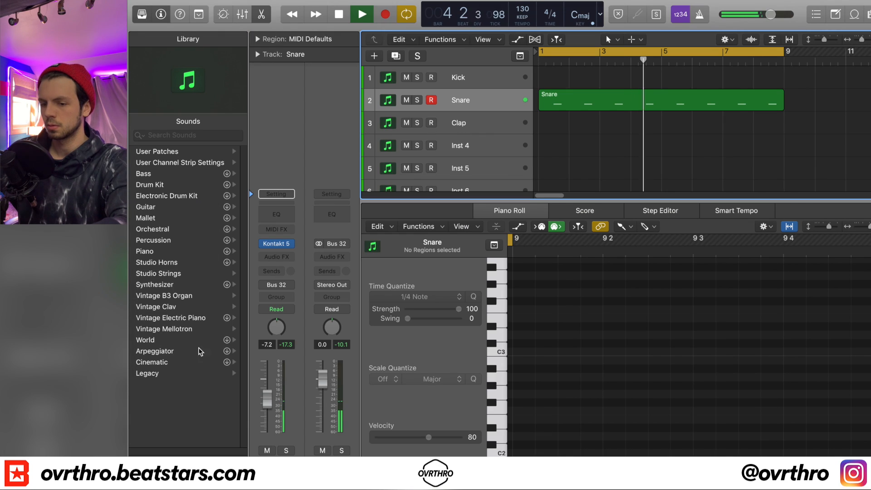
Add a Bus 4 send to the Snare track and insert a Mono->Stereo ValhallaPlate reverb on the Bus 4 channel
{"action": "left_click", "coordinate": [276, 274]}
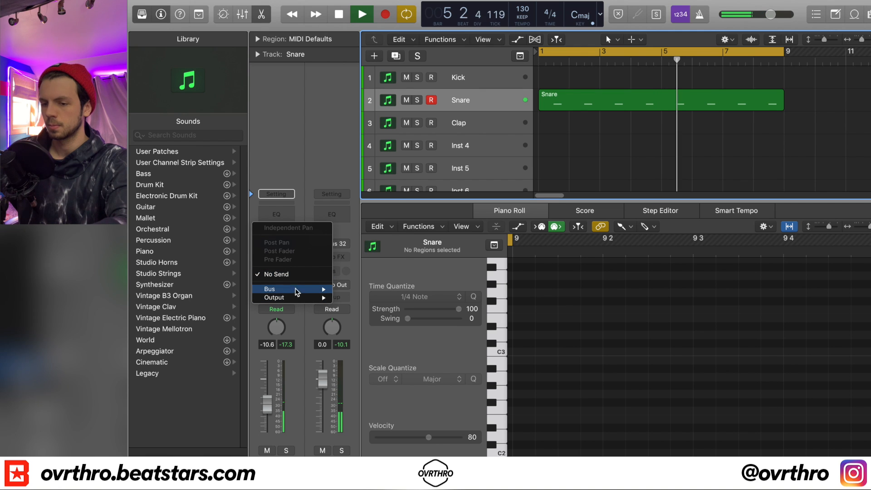
{"action": "mouse_move", "coordinate": [290, 289]}
{"action": "left_click", "coordinate": [354, 160]}
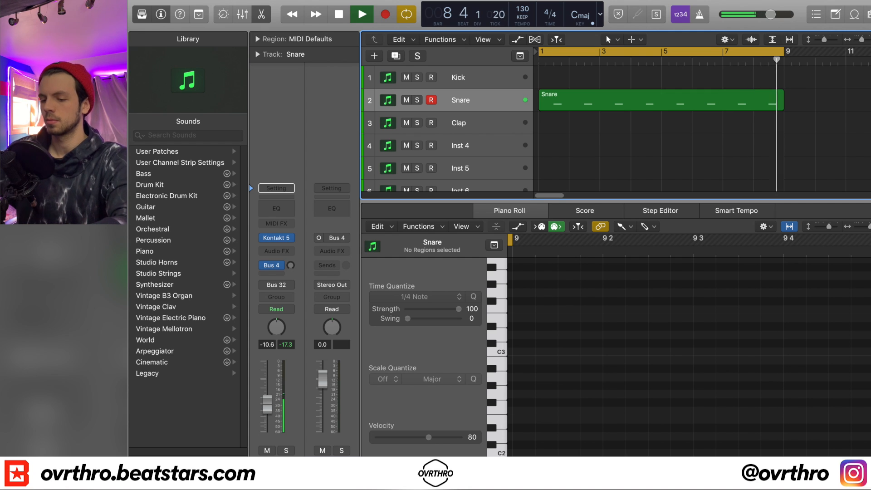
{"action": "left_click", "coordinate": [333, 252]}
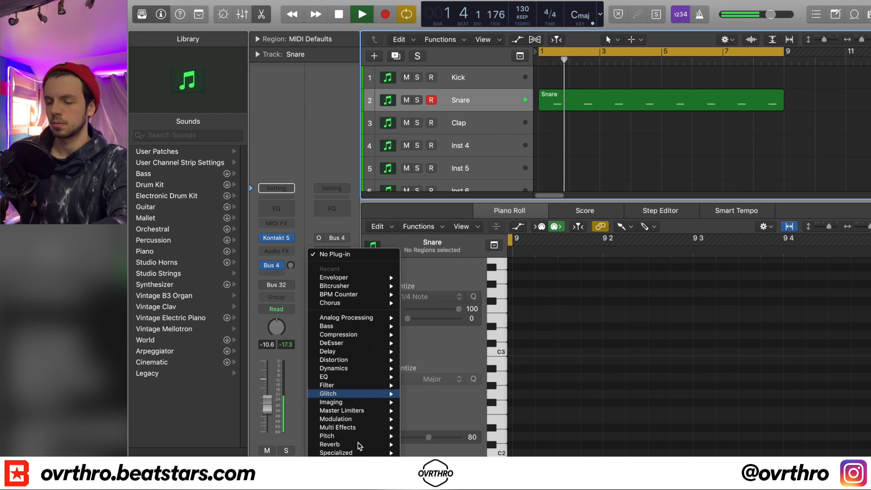
{"action": "mouse_move", "coordinate": [359, 389]}
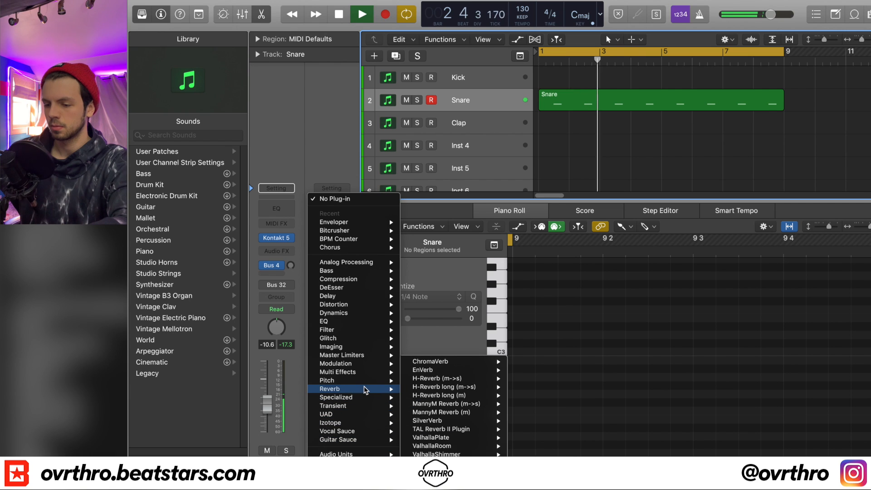
{"action": "mouse_move", "coordinate": [453, 438]}
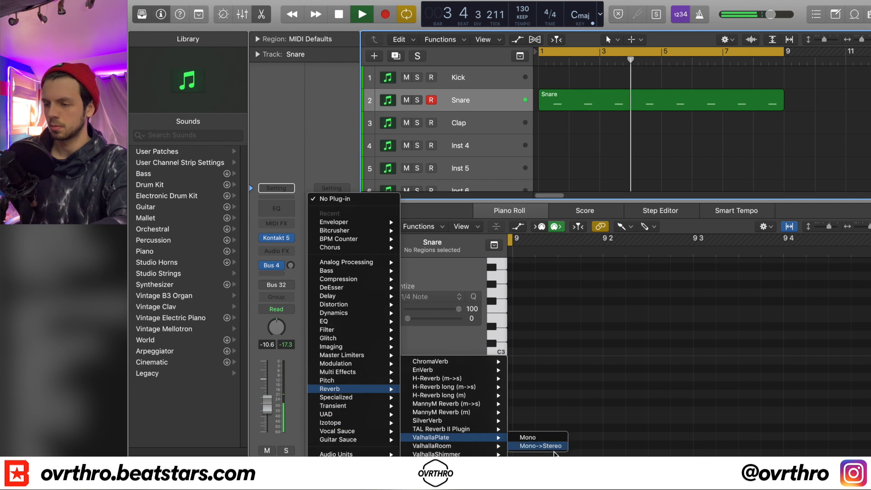
{"action": "left_click", "coordinate": [540, 446]}
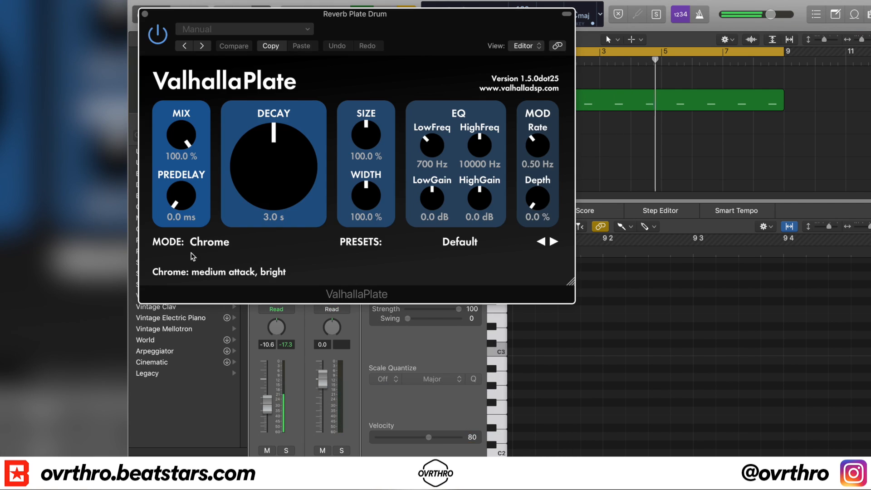
Set ValhallaPlate to Osmium mode with 14.9 ms predelay and 2.5 s decay, and raise the Snare's Bus 4 send level
{"action": "left_click", "coordinate": [211, 243]}
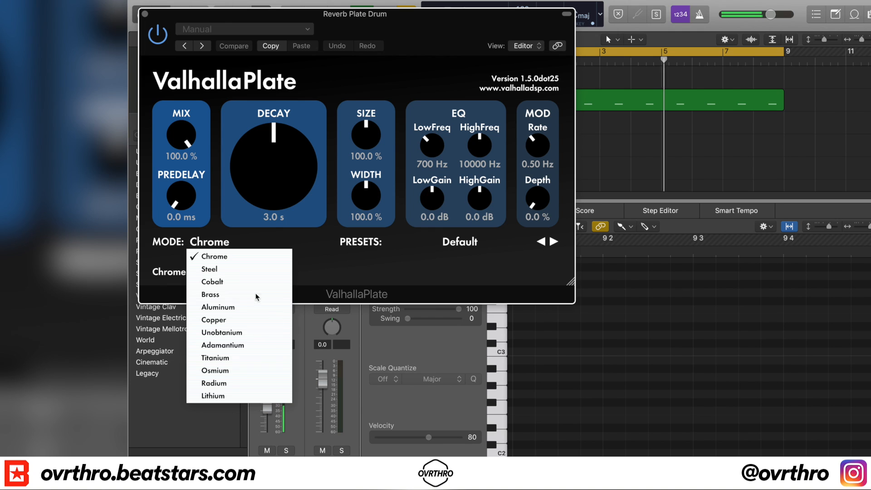
{"action": "left_click", "coordinate": [265, 368]}
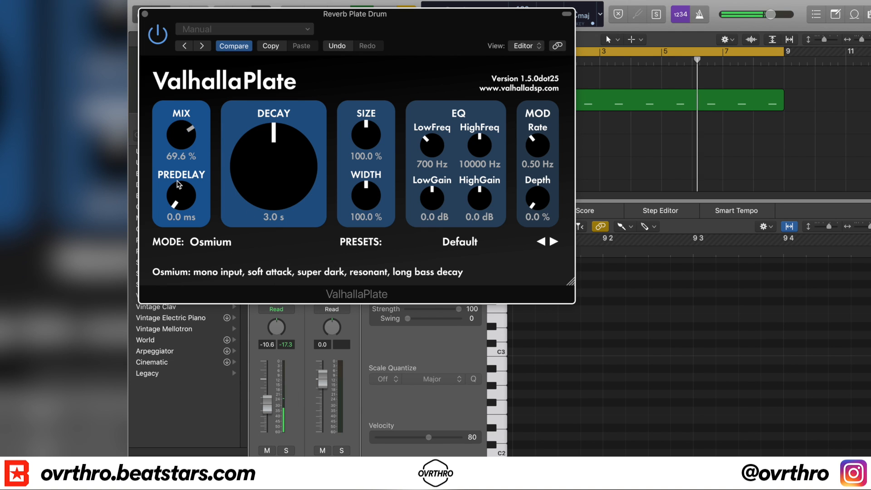
{"action": "left_click_drag", "start_coordinate": [178, 177], "coordinate": [243, 177]}
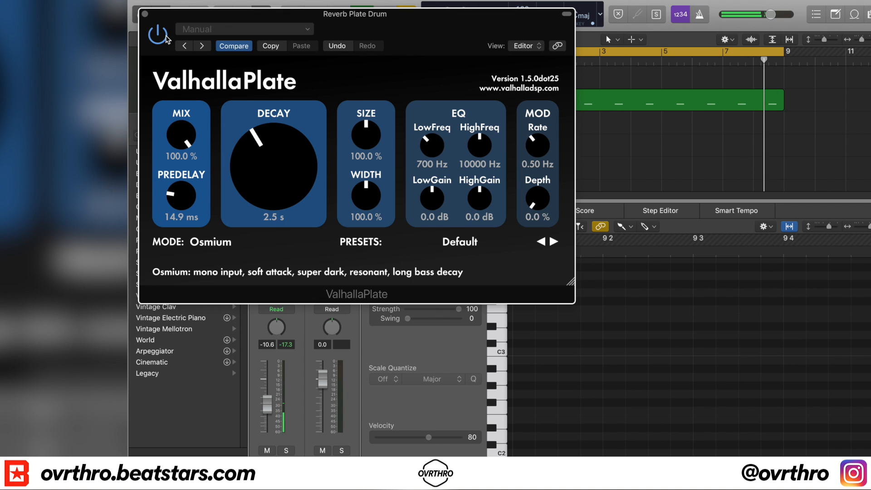
{"action": "left_click", "coordinate": [144, 14]}
{"action": "left_click_drag", "start_coordinate": [290, 266], "coordinate": [292, 239]}
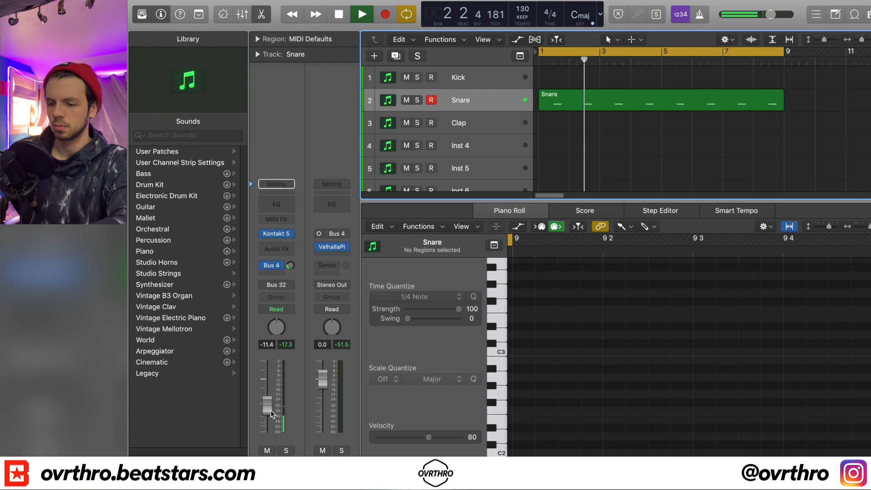
Open Kontakt on the Kick track and show the contents of the KICKS sample folder
{"action": "double_click", "coordinate": [546, 378]}
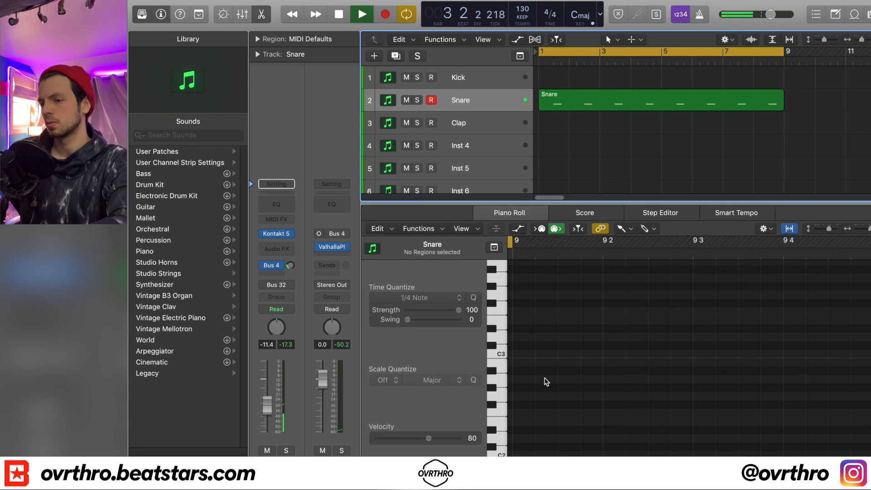
{"action": "left_click", "coordinate": [478, 81]}
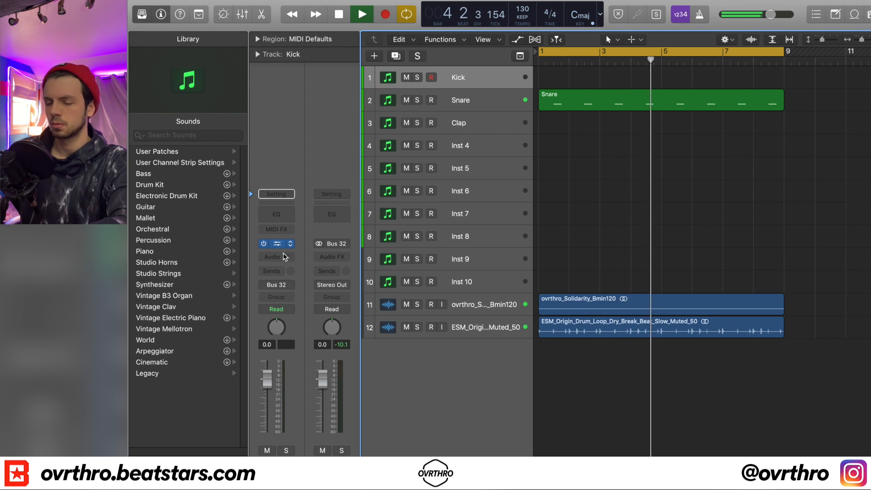
{"action": "left_click", "coordinate": [278, 244]}
{"action": "left_click", "coordinate": [208, 147]}
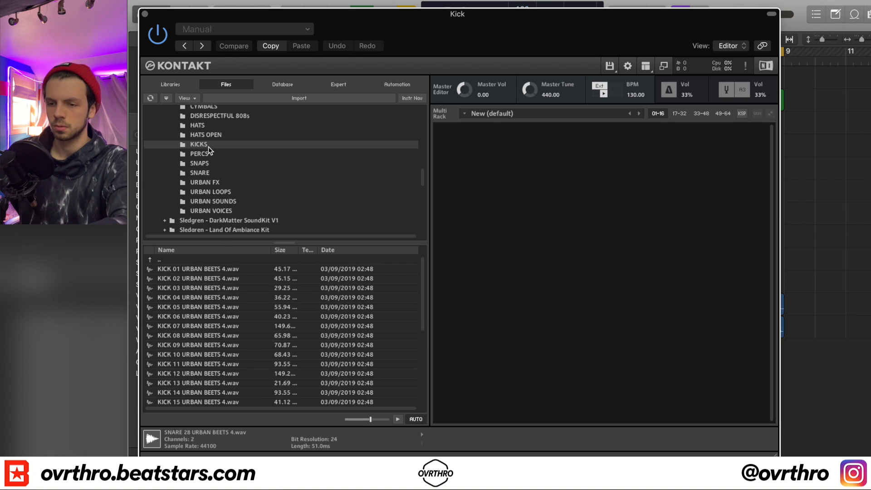
Audition the kick samples, load KICK 08 URBAN BEETS 4.wav into Kontakt and close the plug-in window
{"action": "left_click", "coordinate": [216, 271]}
{"action": "left_click", "coordinate": [220, 279]}
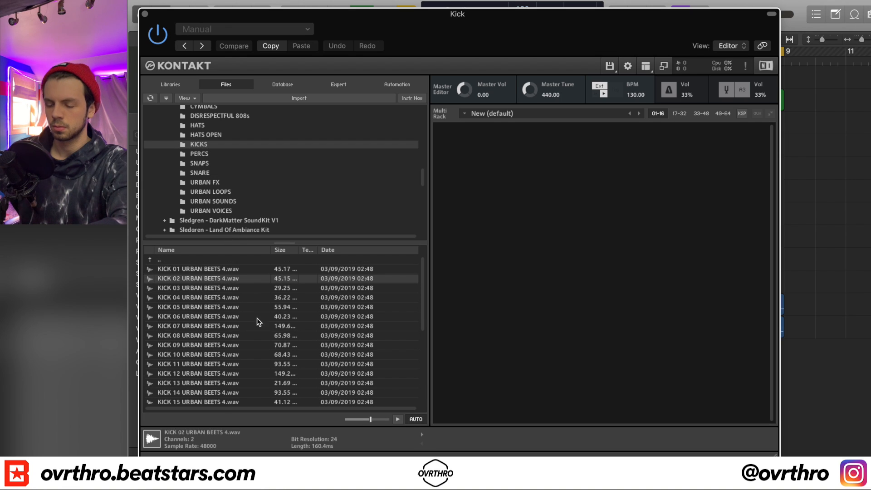
{"action": "left_click", "coordinate": [219, 290]}
{"action": "left_click", "coordinate": [225, 269]}
{"action": "left_click", "coordinate": [223, 279]}
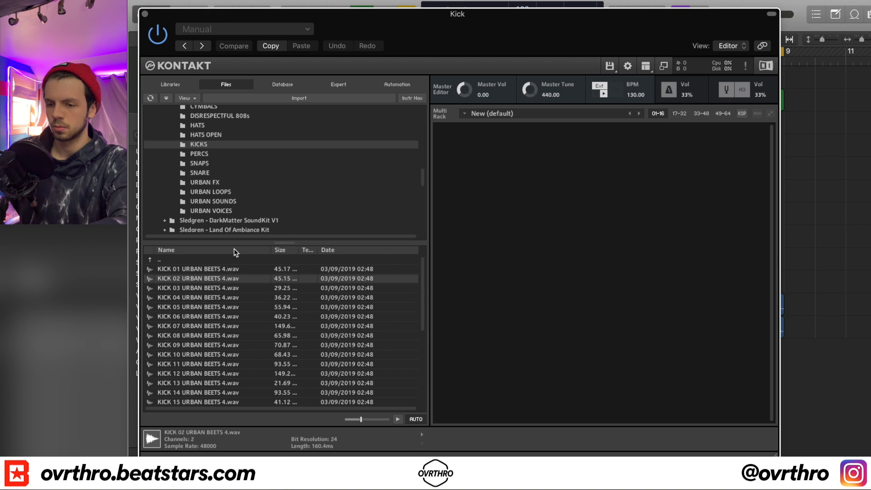
{"action": "left_click", "coordinate": [232, 270]}
{"action": "left_click", "coordinate": [233, 325]}
{"action": "left_click", "coordinate": [234, 318]}
{"action": "left_click", "coordinate": [234, 327]}
{"action": "left_click", "coordinate": [249, 335]}
{"action": "left_click", "coordinate": [247, 330]}
{"action": "left_click", "coordinate": [249, 336]}
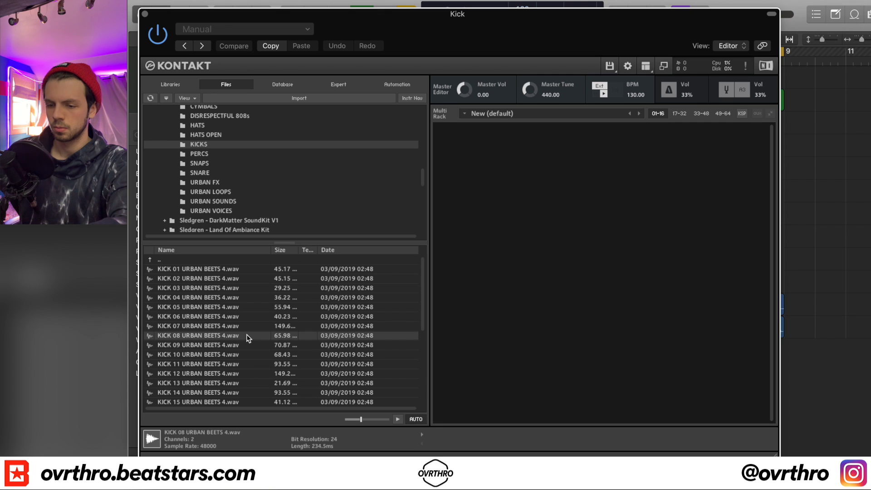
{"action": "double_click", "coordinate": [248, 336]}
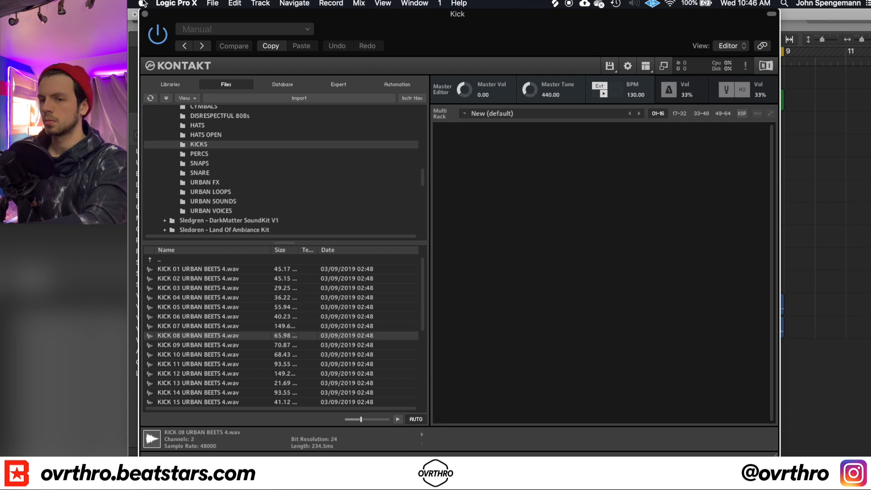
{"action": "left_click", "coordinate": [145, 14]}
Create an empty MIDI region on the Kick track at bar 1 and extend it to 8 bars
{"action": "right_click", "coordinate": [559, 77]}
{"action": "left_click", "coordinate": [570, 85]}
{"action": "left_click_drag", "start_coordinate": [565, 83], "coordinate": [782, 86]}
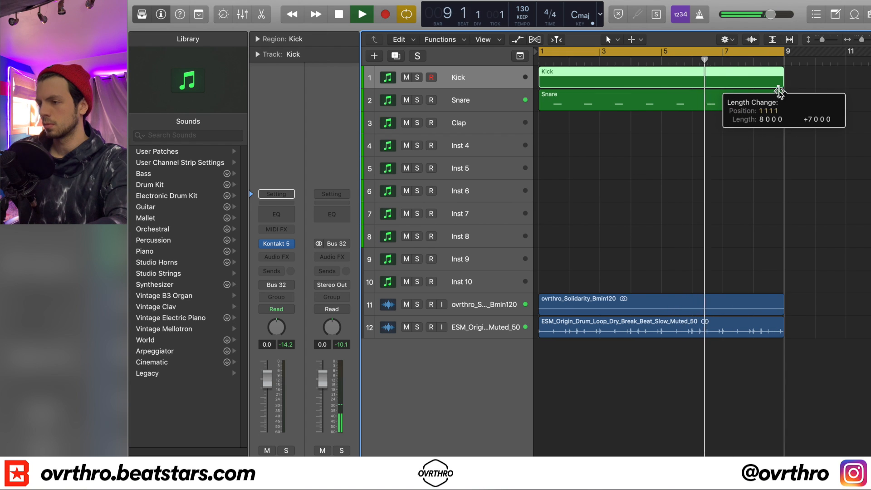
{"action": "right_click", "coordinate": [744, 86]}
{"action": "left_click", "coordinate": [594, 80]}
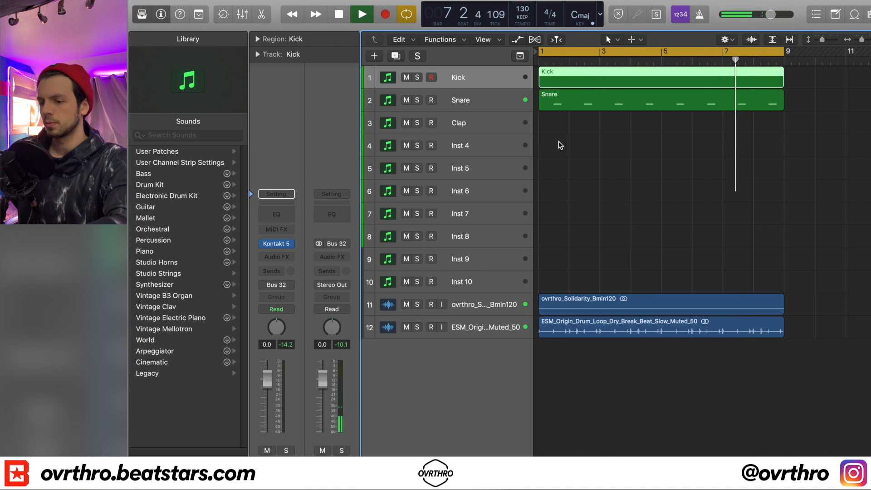
Add a C3 kick note at the start of bar 1 and lower the Kick fader to -4.0 dB
{"action": "double_click", "coordinate": [592, 74]}
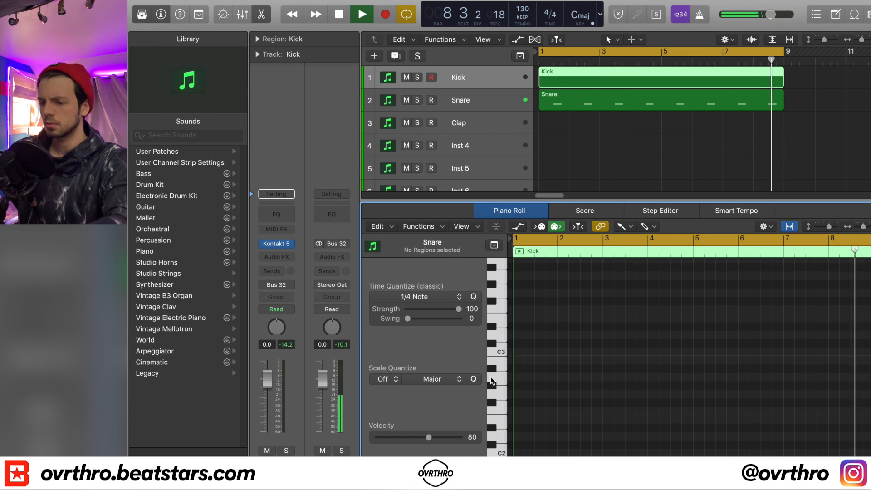
{"action": "left_click", "coordinate": [518, 352]}
{"action": "key", "text": "space"}
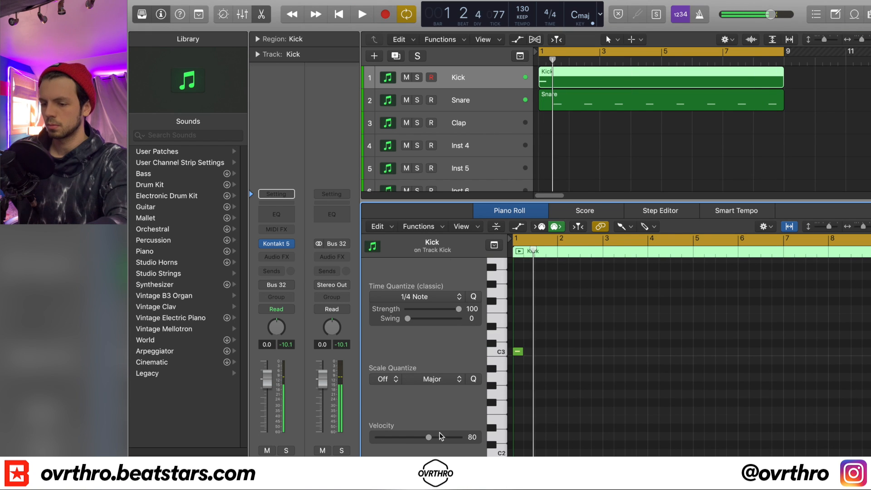
{"action": "key", "text": "space"}
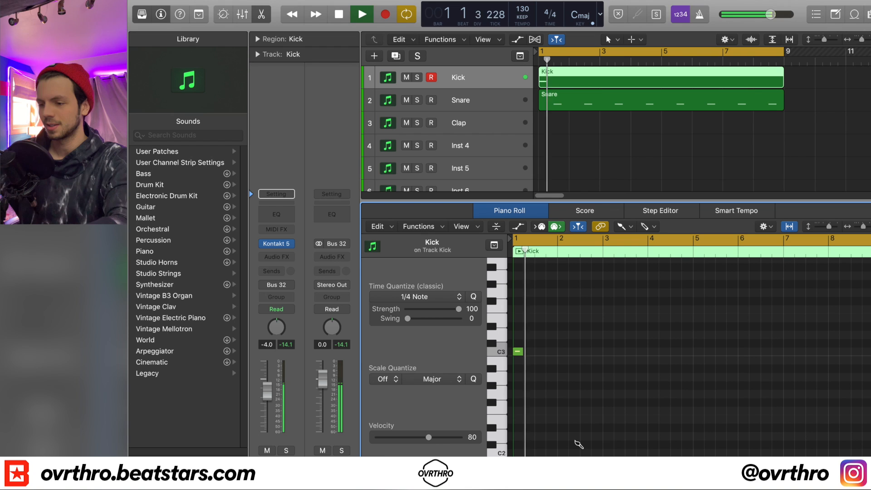
Add C3 kick notes just before and on the start of bar 2, and play the pattern back
{"action": "left_click", "coordinate": [552, 352]}
{"action": "left_click", "coordinate": [563, 352]}
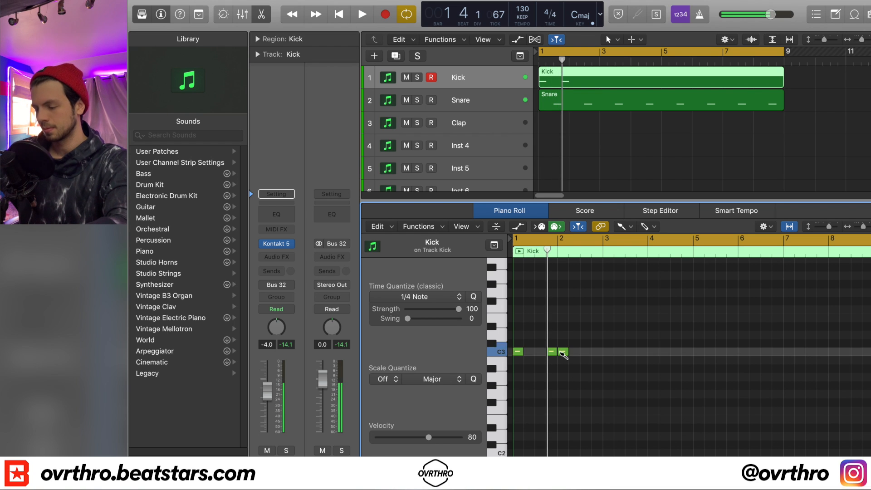
{"action": "key", "text": "space"}
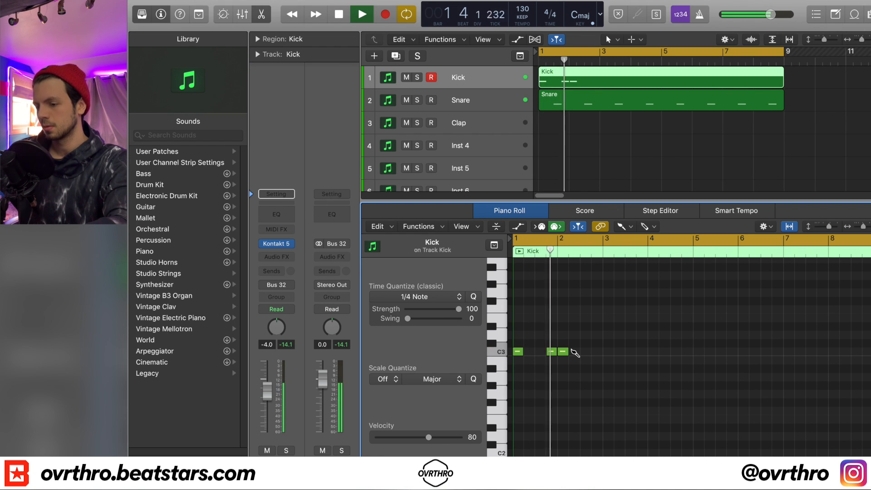
{"action": "key", "text": "space"}
{"action": "key", "text": "space"}
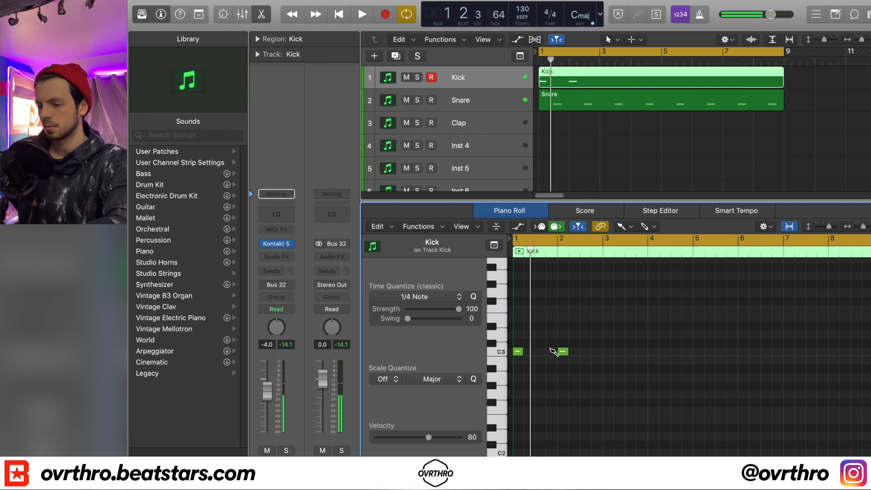
Try a quantize swing of 100 on a kick note just before bar 2, and delete that note
{"action": "key", "text": "t"}
{"action": "key", "text": "t"}
{"action": "left_click", "coordinate": [552, 352]}
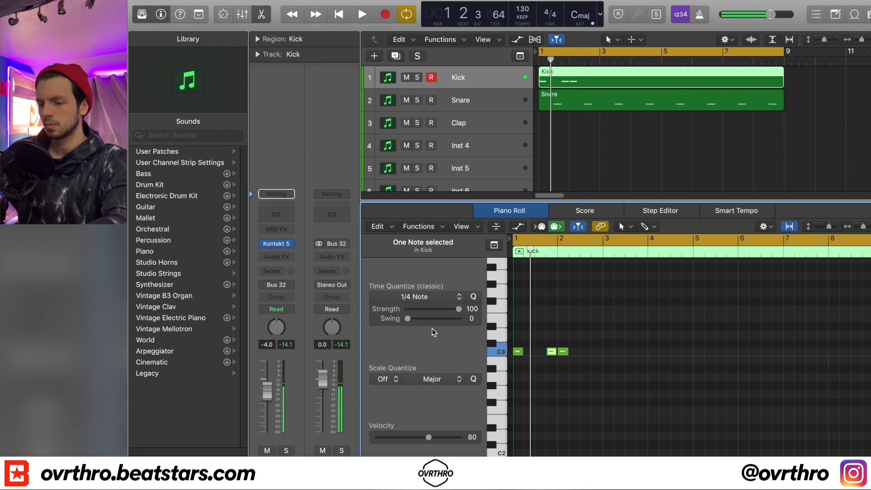
{"action": "left_click_drag", "start_coordinate": [503, 335], "coordinate": [598, 365]}
{"action": "key", "text": "space"}
{"action": "key", "text": "super+Right"}
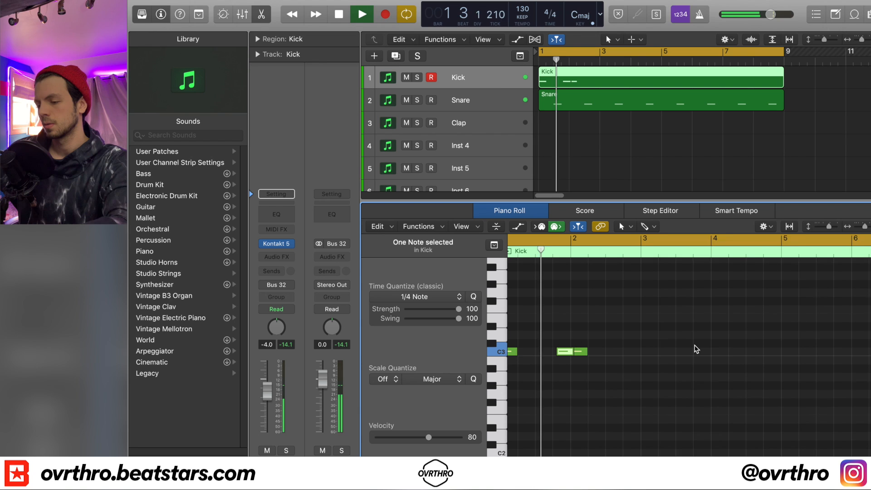
{"action": "key", "text": "Delete"}
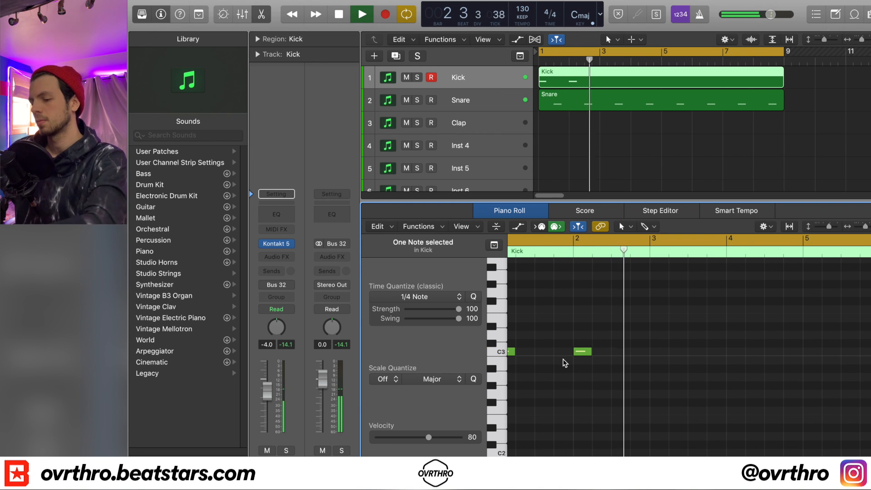
Add a second C3 kick note in bar 2, on beat 2, and play the pattern from the start
{"action": "key", "text": "space"}
{"action": "key", "text": "space"}
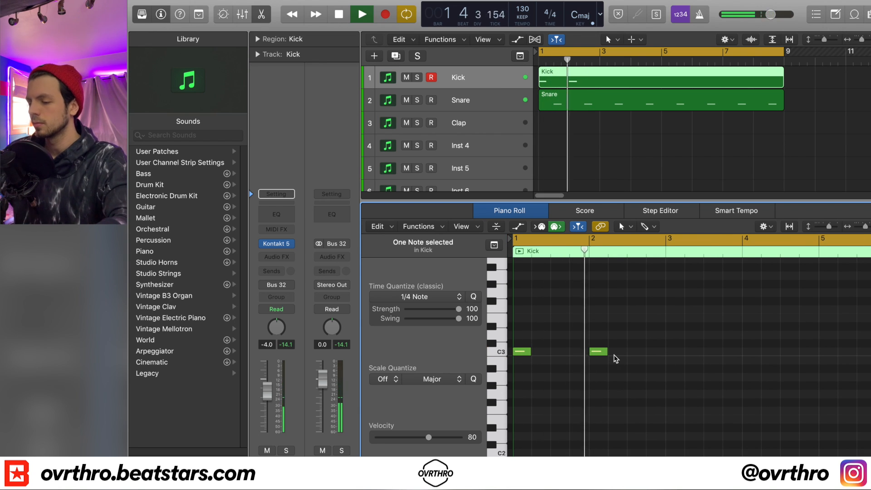
{"action": "key", "text": "space"}
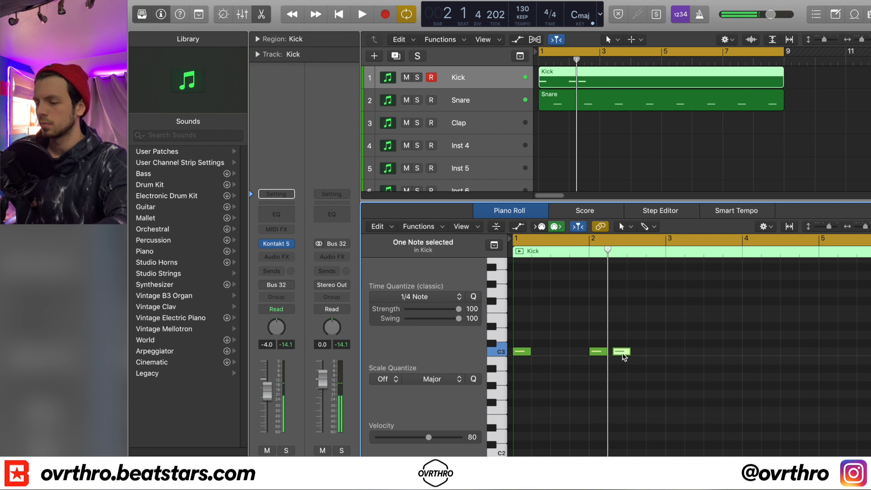
{"action": "key", "text": "space"}
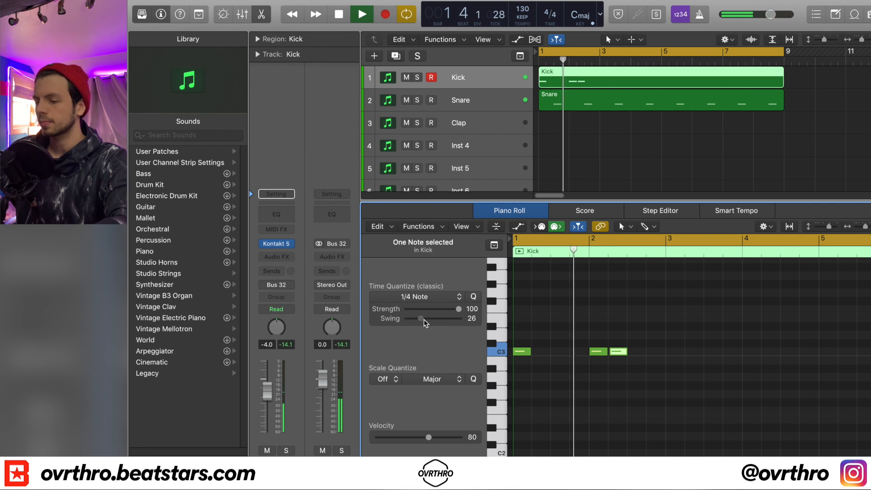
Compare a quantize swing of 100 on the second bar 2 kick note, and settle on a swing of 0
{"action": "left_click_drag", "start_coordinate": [426, 320], "coordinate": [466, 320]}
{"action": "key", "text": "Return"}
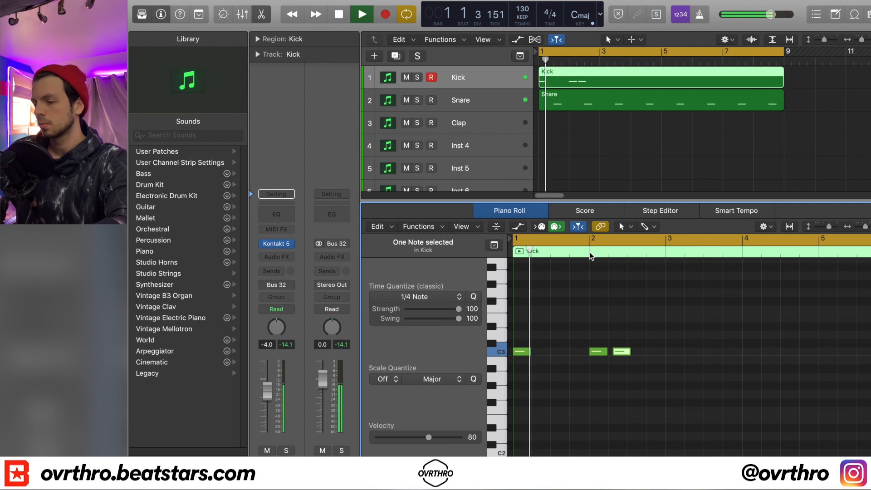
{"action": "key", "text": "space"}
{"action": "left_click_drag", "start_coordinate": [459, 318], "coordinate": [446, 320]}
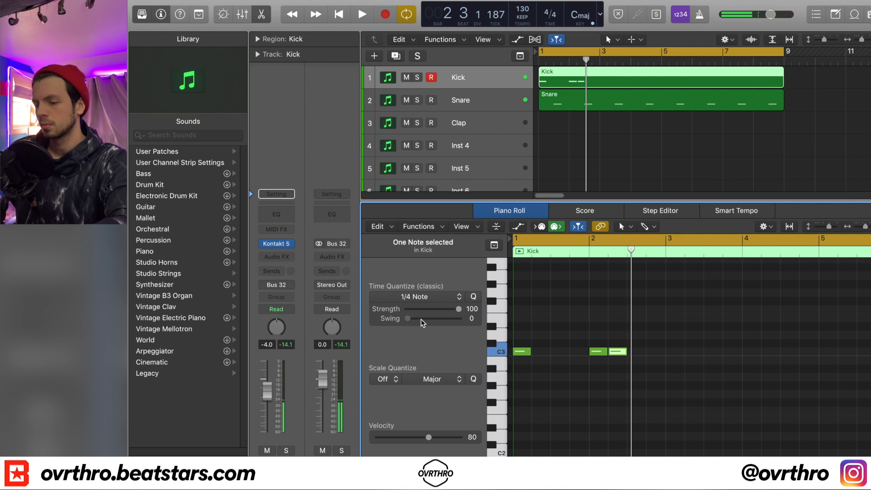
Set the second bar 2 kick note's velocity to 37 and lower the Kick fader to -5.7 dB
{"action": "left_click", "coordinate": [403, 438]}
{"action": "key", "text": "space"}
{"action": "left_click_drag", "start_coordinate": [267, 398], "coordinate": [270, 405]}
Repeat all the kick notes of bars 1 and 2 across bars 3 and 4
{"action": "key", "text": "super+a"}
{"action": "key", "text": "super+r"}
{"action": "left_click", "coordinate": [749, 393]}
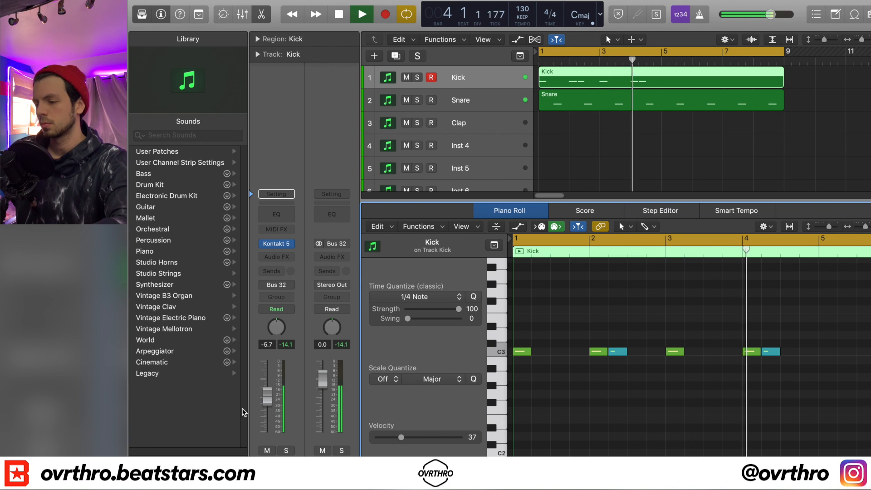
Add a soft kick note with velocity 37 just before bar 5, and repeat the four-bar pattern through bar 8
{"action": "left_click_drag", "start_coordinate": [806, 352], "coordinate": [820, 354]}
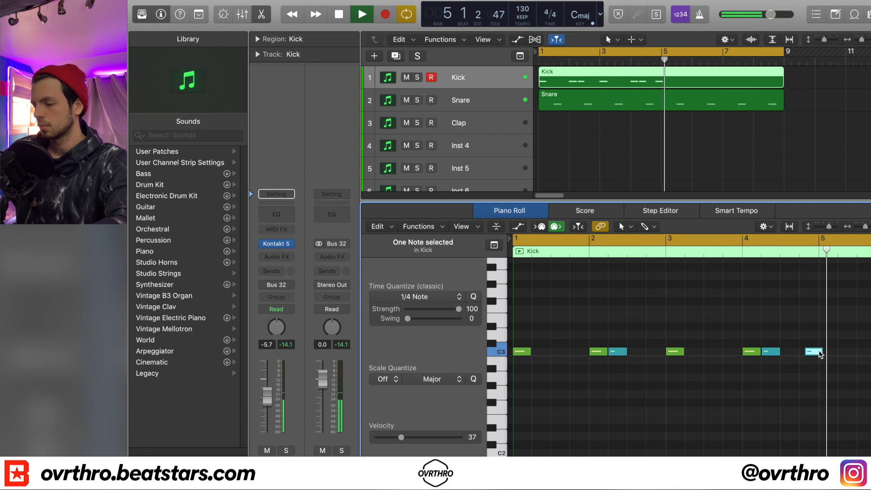
{"action": "key", "text": "super+a"}
{"action": "key", "text": "super+r"}
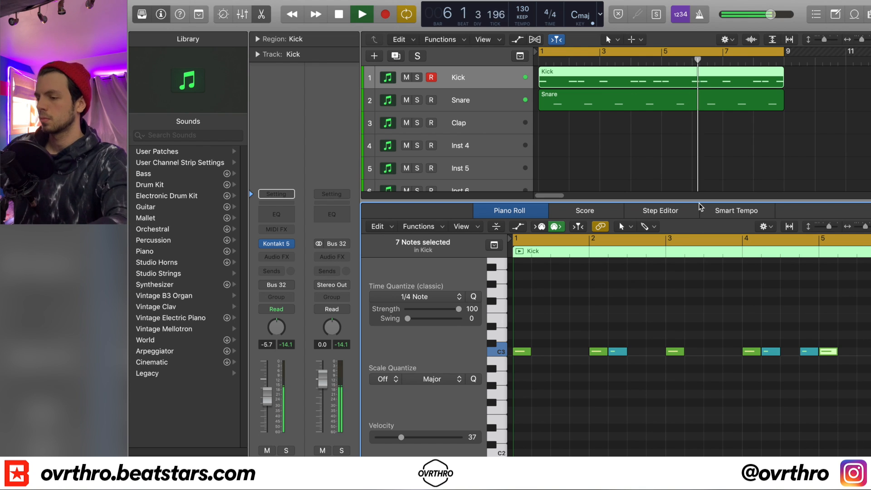
Close the Piano Roll and select the ESM_Origin drum loop track
{"action": "key", "text": "p"}
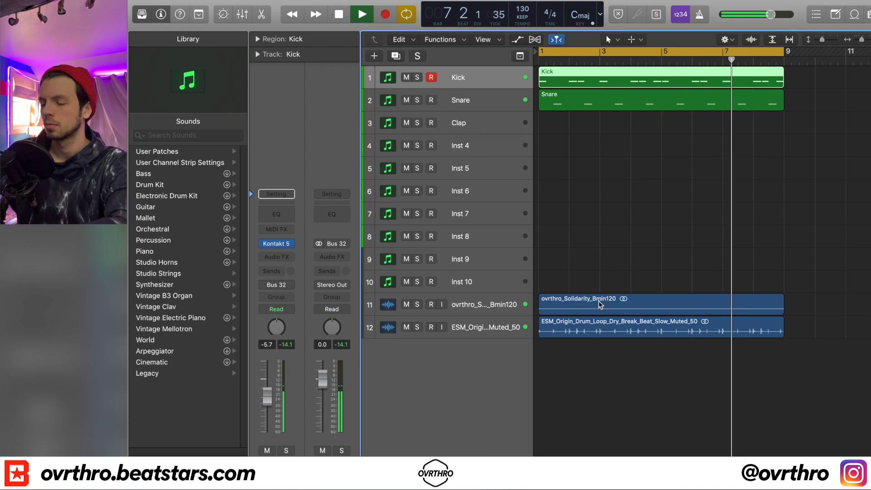
{"action": "left_click", "coordinate": [489, 301]}
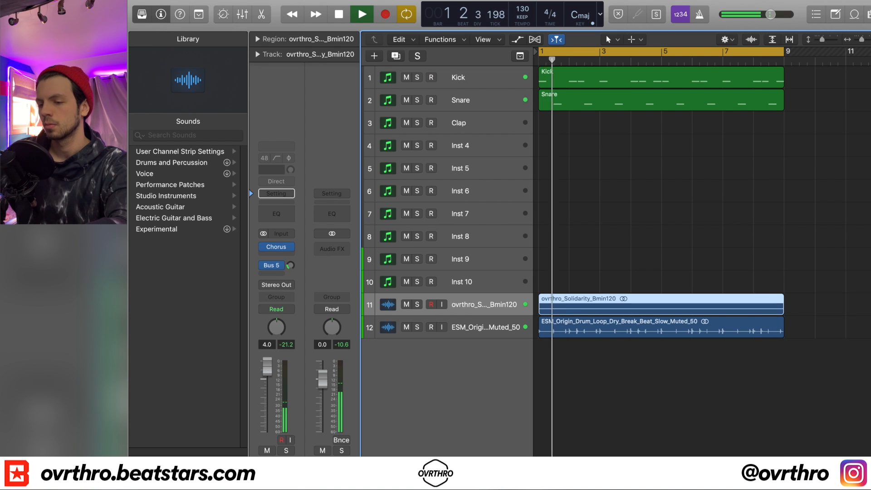
{"action": "left_click", "coordinate": [462, 334]}
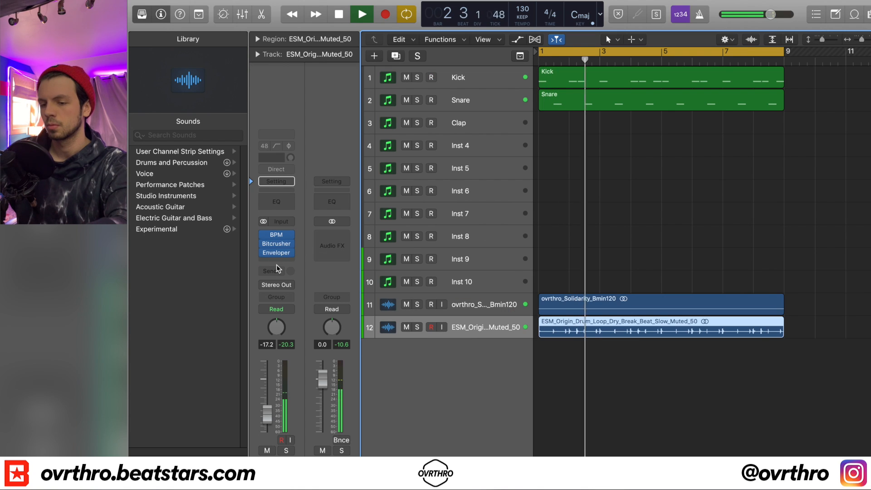
{"action": "left_click", "coordinate": [279, 260]}
{"action": "key", "text": "Down"}
{"action": "key", "text": "Down"}
{"action": "key", "text": "Right"}
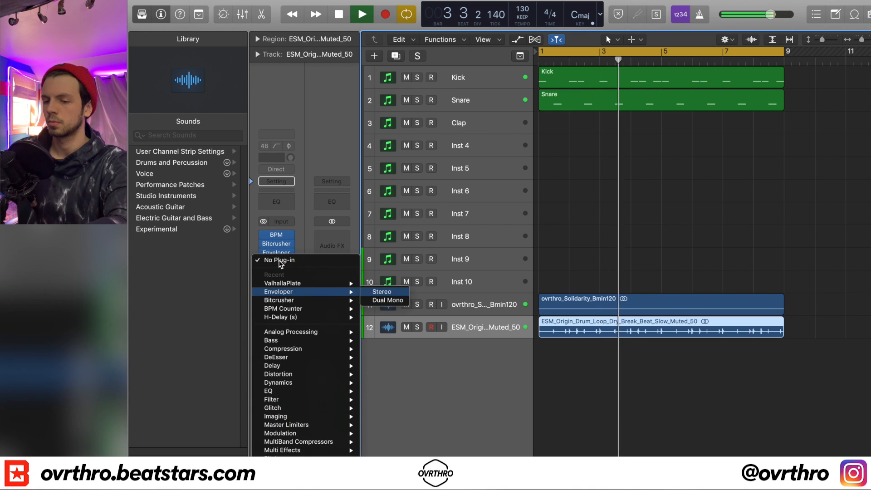
{"action": "key", "text": "Return"}
{"action": "left_click", "coordinate": [145, 14]}
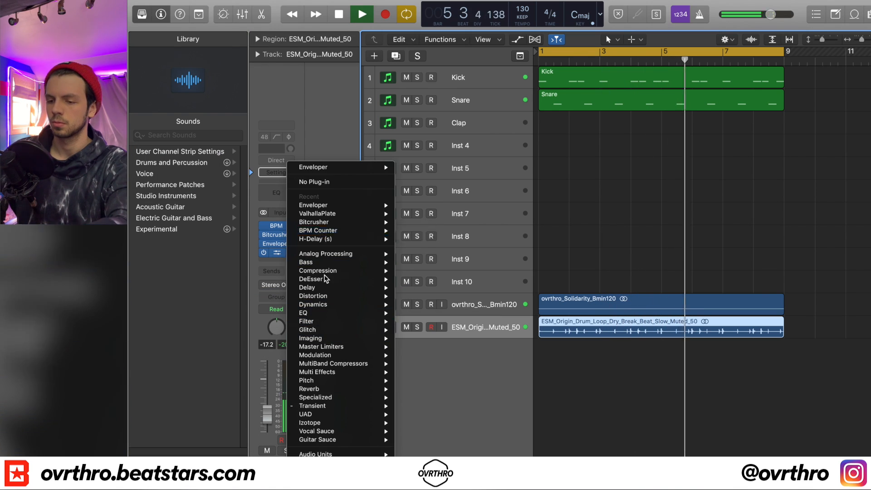
Replace the drum loop's last Enveloper insert with a stereo FF Pro-Q 2 equalizer
{"action": "mouse_move", "coordinate": [313, 312]}
{"action": "mouse_move", "coordinate": [451, 332]}
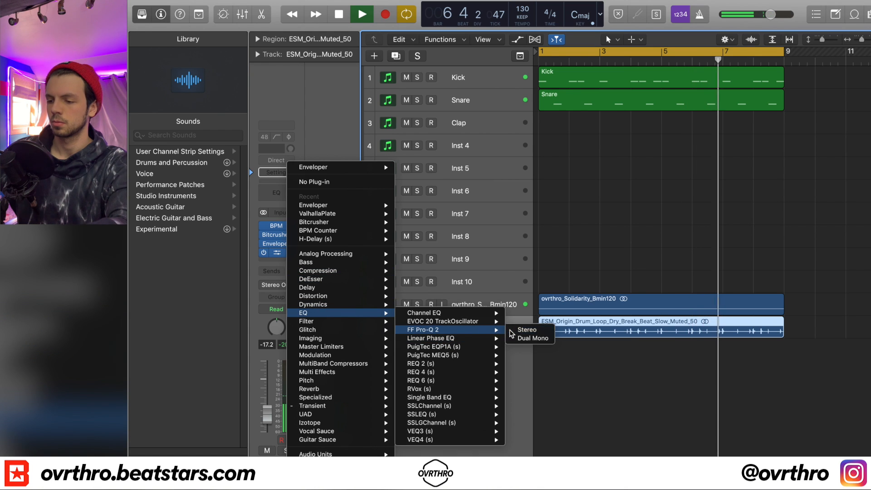
{"action": "left_click", "coordinate": [522, 330]}
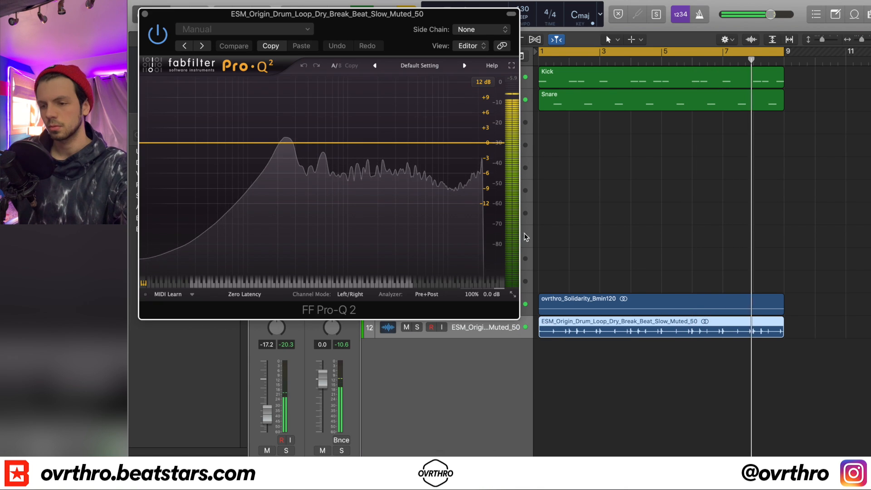
Add an 18 dB/oct low cut at about 64 Hz to the drum loop's FF Pro-Q 2 and close the equalizer
{"action": "left_click", "coordinate": [183, 143]}
{"action": "left_click", "coordinate": [174, 245]}
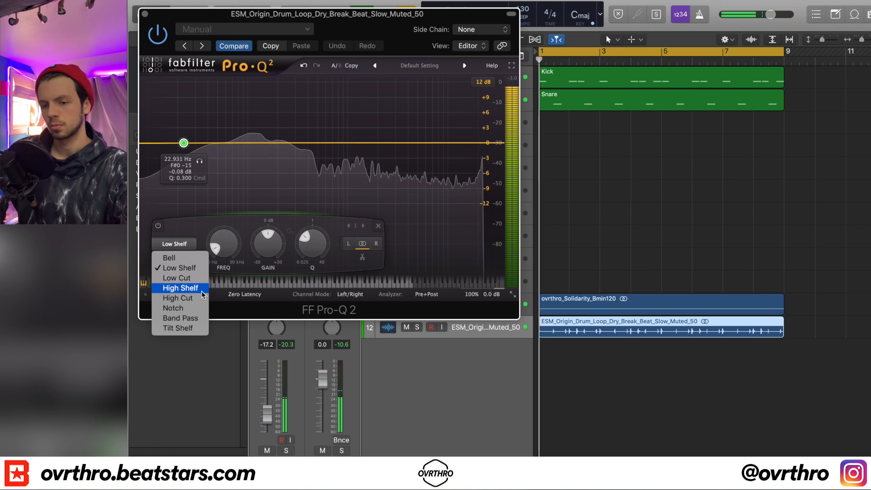
{"action": "left_click", "coordinate": [175, 278]}
{"action": "left_click_drag", "start_coordinate": [184, 192], "coordinate": [228, 190]}
{"action": "left_click", "coordinate": [175, 257]}
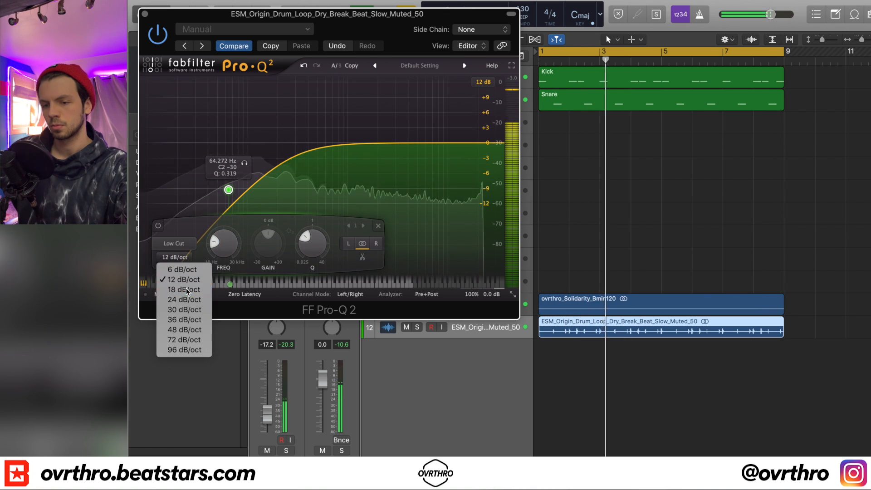
{"action": "left_click", "coordinate": [184, 289]}
{"action": "left_click", "coordinate": [145, 14]}
Add one new software instrument track with an empty channel strip below the ESM_Origin drum loop track
{"action": "left_click", "coordinate": [447, 78]}
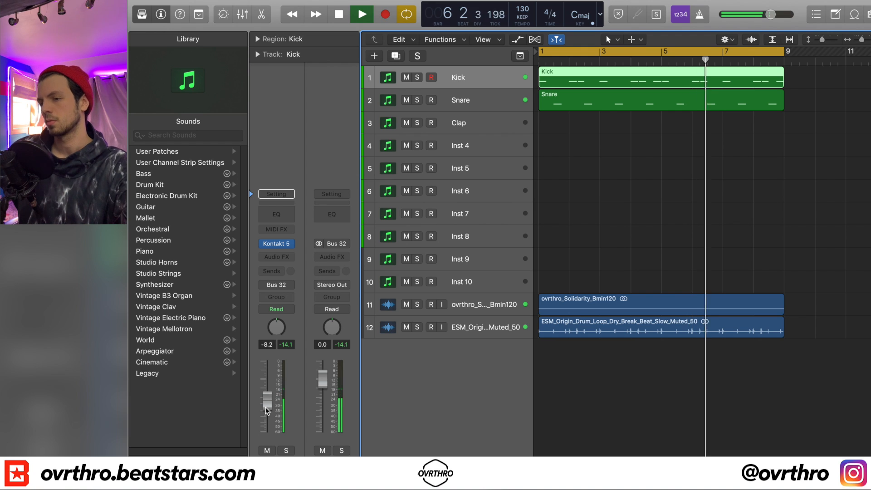
{"action": "scroll", "coordinate": [620, 245], "scroll_direction": "left", "scroll_amount": 3}
{"action": "scroll", "coordinate": [620, 245], "scroll_direction": "down", "scroll_amount": 5}
{"action": "scroll", "coordinate": [605, 262], "scroll_direction": "up", "scroll_amount": 8}
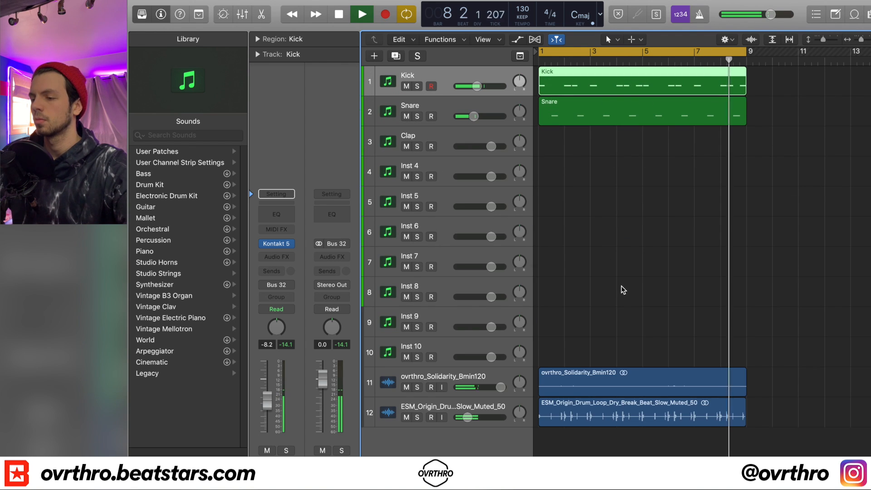
{"action": "left_click", "coordinate": [445, 405]}
{"action": "key", "text": "alt+super+n"}
{"action": "key", "text": "super+Left"}
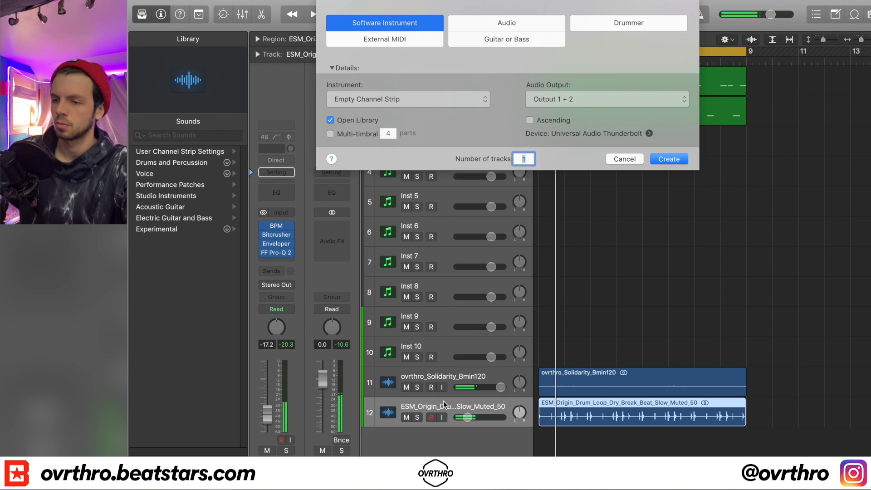
{"action": "key", "text": "Return"}
Rename the new software instrument track as bass
{"action": "left_click", "coordinate": [549, 453]}
{"action": "key", "text": "shift+Return"}
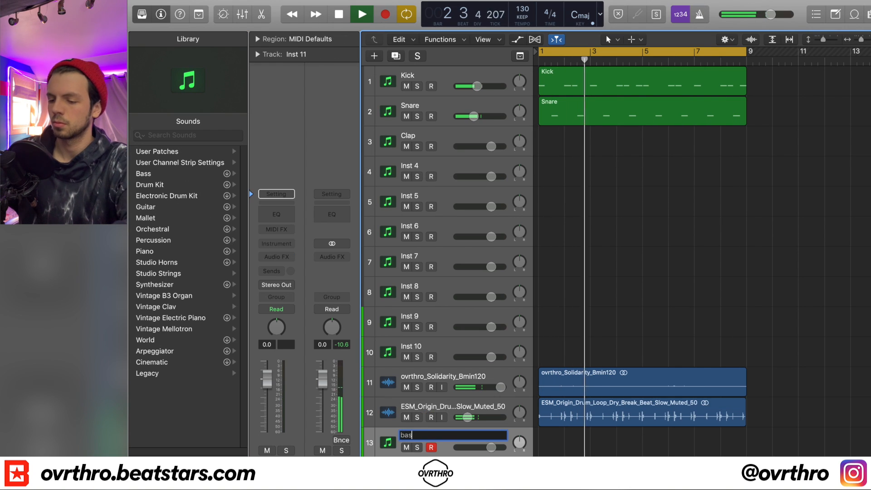
{"action": "type", "text": "bass"}
{"action": "key", "text": "Return"}
Insert Xpand!2_x64 as the instrument on the bass track
{"action": "left_click", "coordinate": [276, 244]}
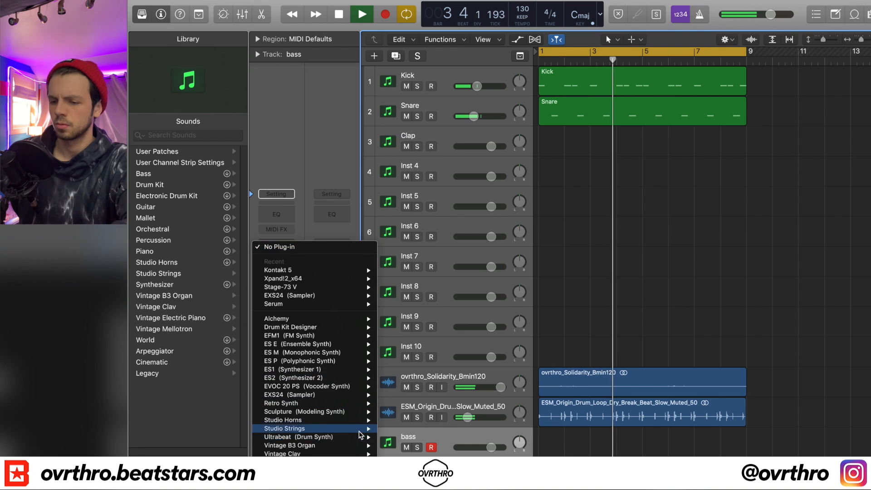
{"action": "mouse_move", "coordinate": [360, 58]}
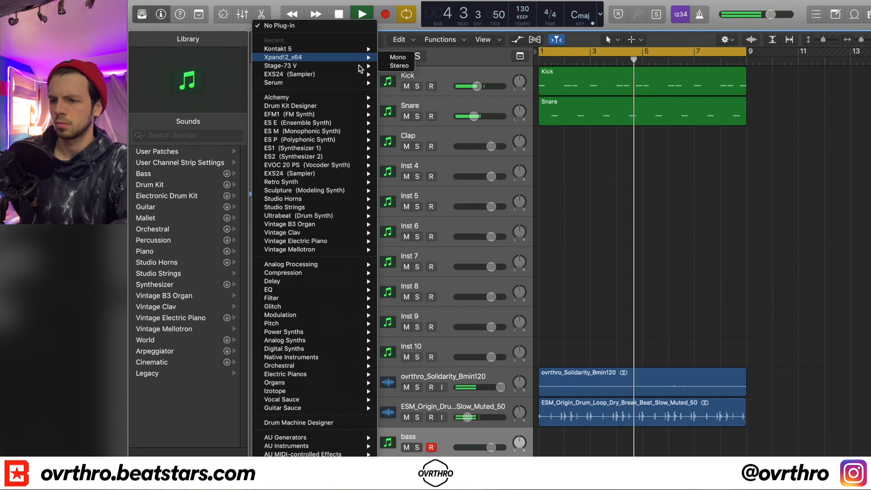
{"action": "left_click", "coordinate": [389, 62]}
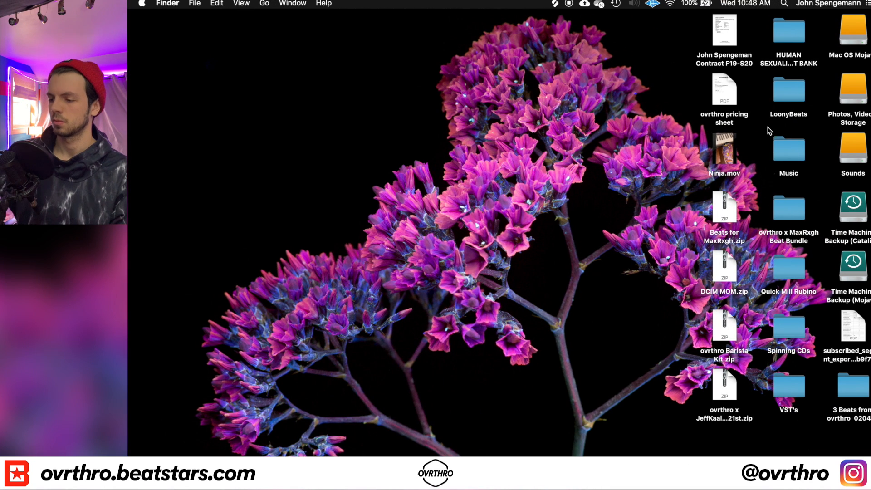
Quit the Splice app from the desktop and switch back to Logic Pro
{"action": "mouse_move", "coordinate": [426, 453]}
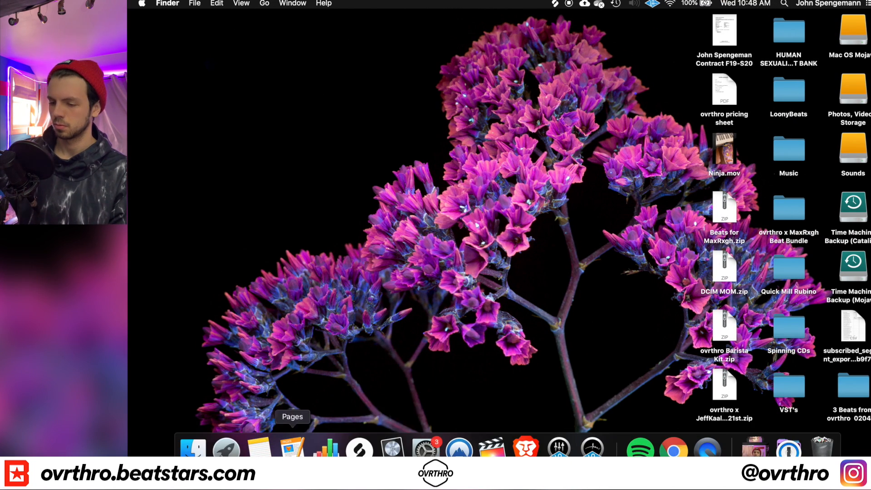
{"action": "right_click", "coordinate": [359, 448]}
{"action": "left_click", "coordinate": [393, 414]}
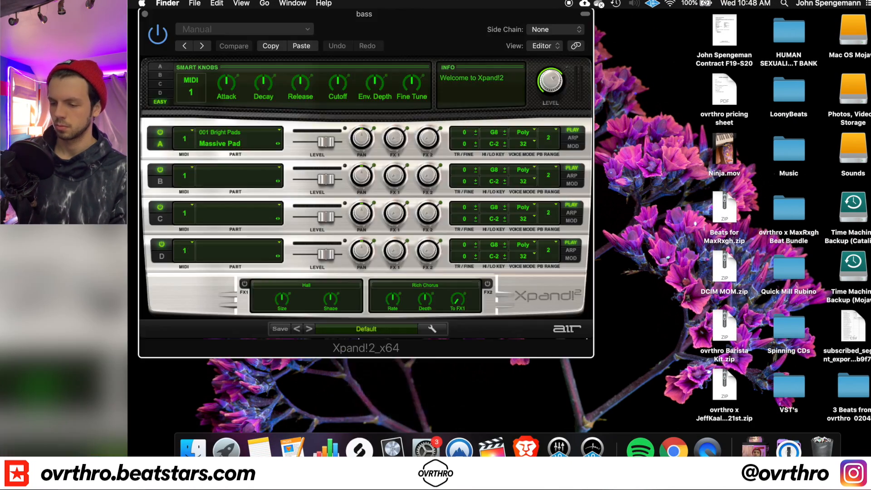
{"action": "left_click", "coordinate": [393, 449]}
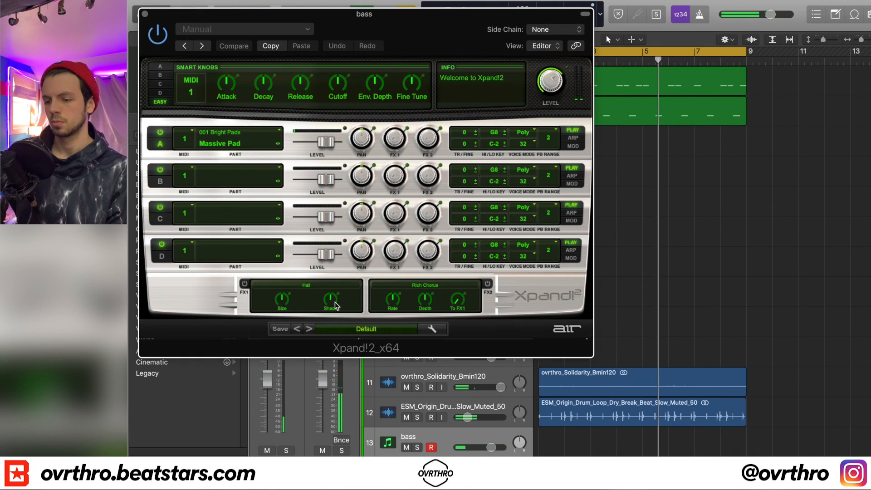
Load the +06 Fat Slap preset from Xpand!2's 25 Basses category
{"action": "left_click", "coordinate": [361, 328]}
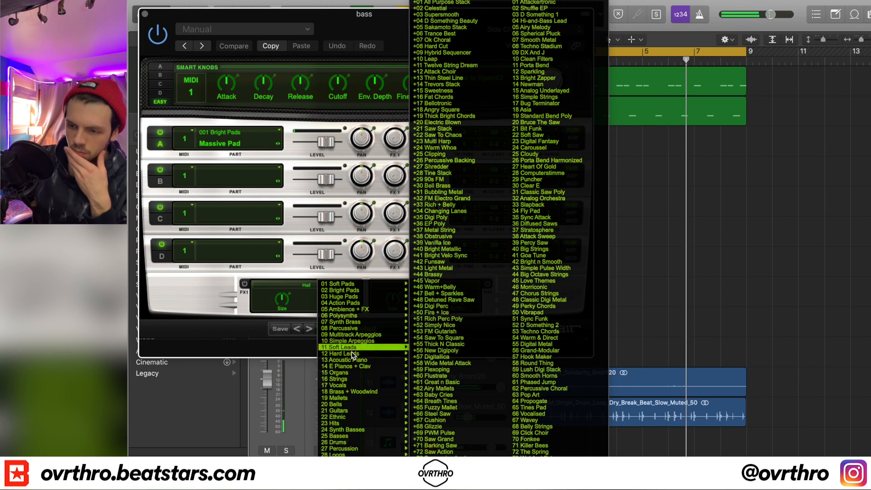
{"action": "mouse_move", "coordinate": [353, 331]}
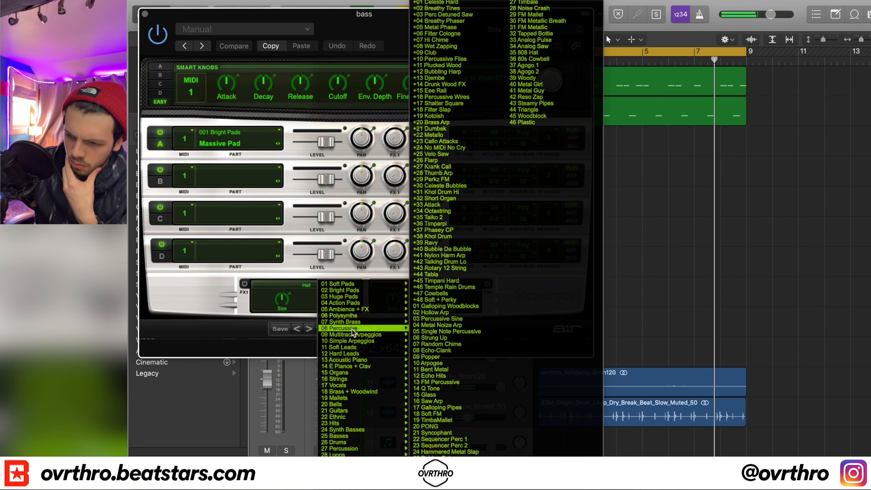
{"action": "mouse_move", "coordinate": [368, 436]}
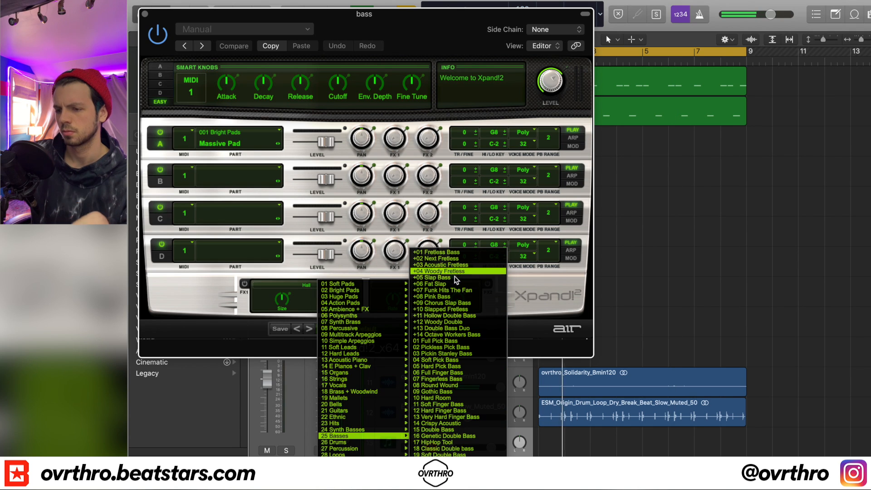
{"action": "left_click", "coordinate": [458, 289]}
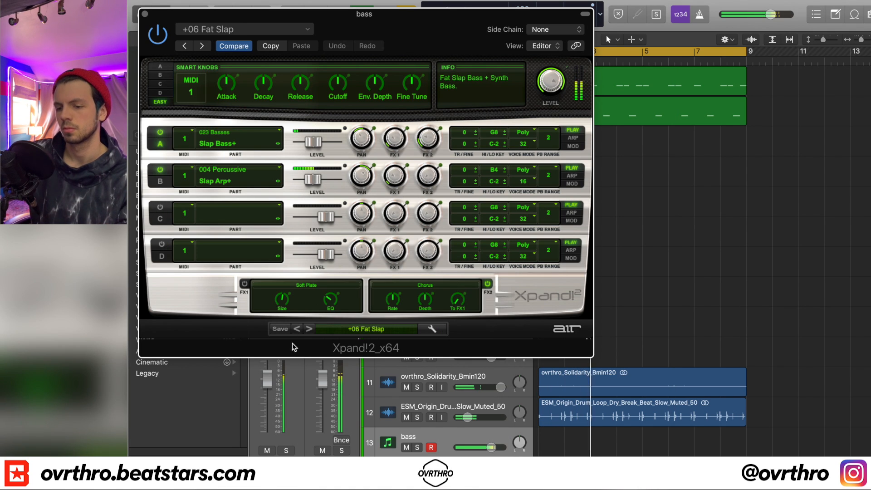
Audition the following Basses presets one by one up to +11 Hollow Double Bass
{"action": "left_click", "coordinate": [309, 329]}
{"action": "left_click", "coordinate": [309, 329]}
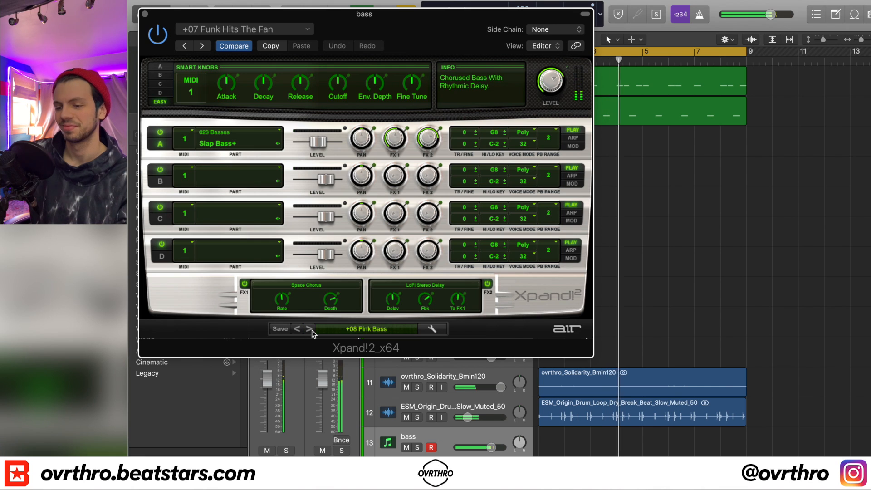
{"action": "left_click", "coordinate": [309, 328]}
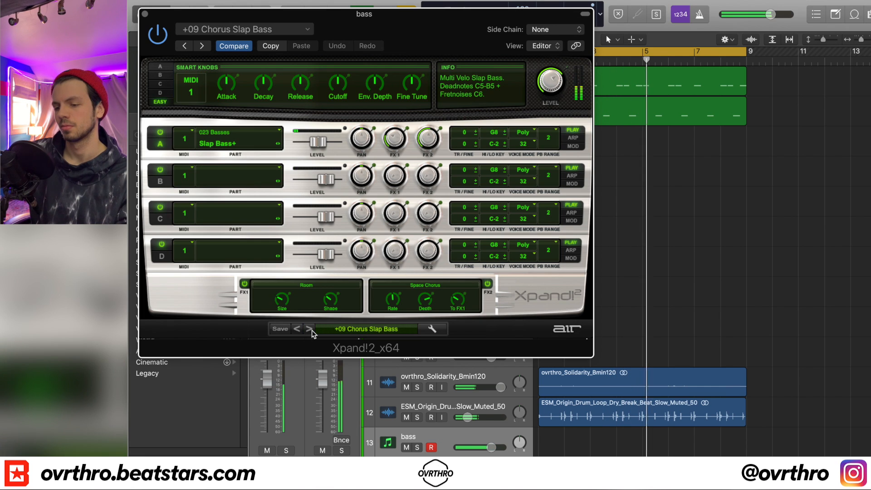
{"action": "left_click", "coordinate": [309, 329]}
{"action": "left_click", "coordinate": [309, 329]}
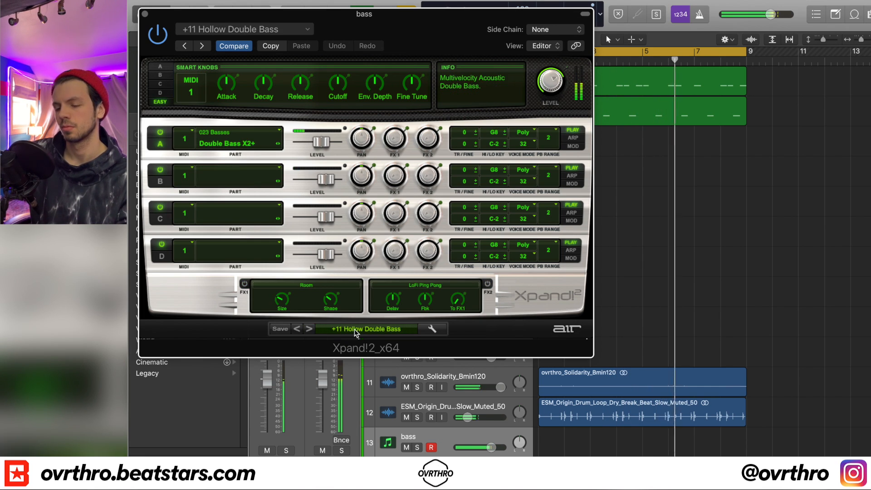
Load the +04 Love The 80s preset from the 24 Synth Basses category and lower the bass track's volume
{"action": "left_click", "coordinate": [355, 331]}
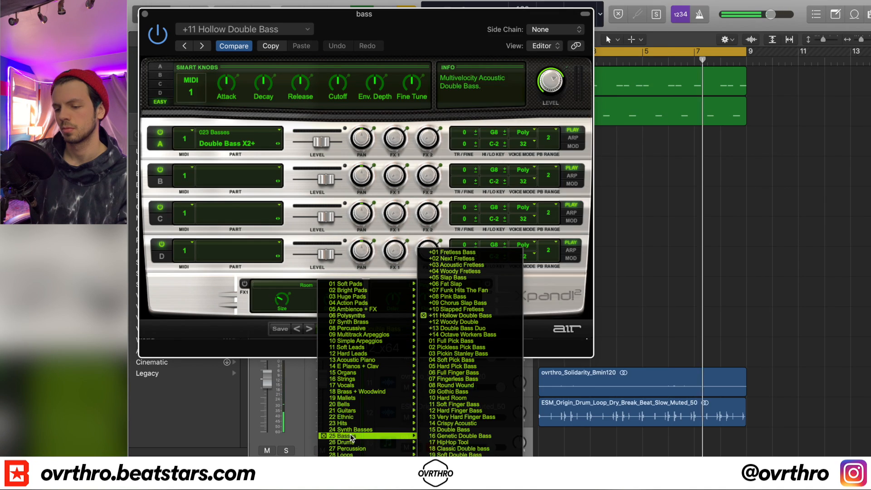
{"action": "mouse_move", "coordinate": [405, 432]}
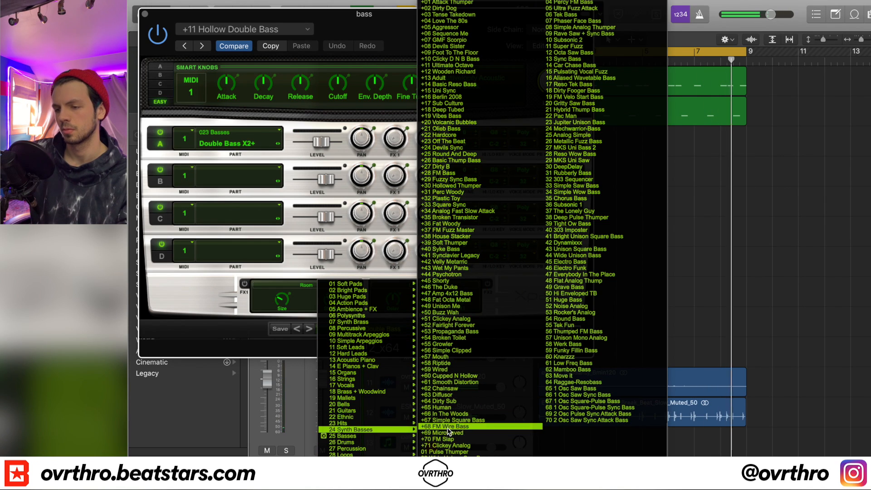
{"action": "left_click", "coordinate": [443, 21]}
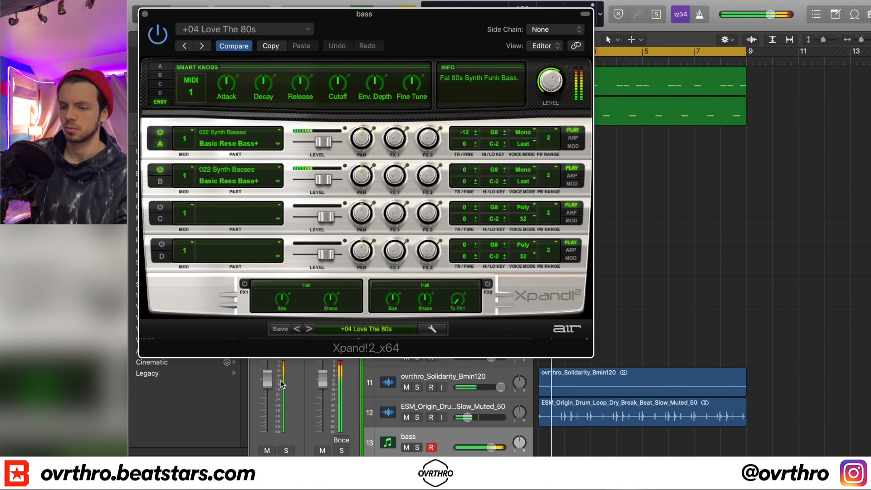
{"action": "left_click", "coordinate": [496, 453]}
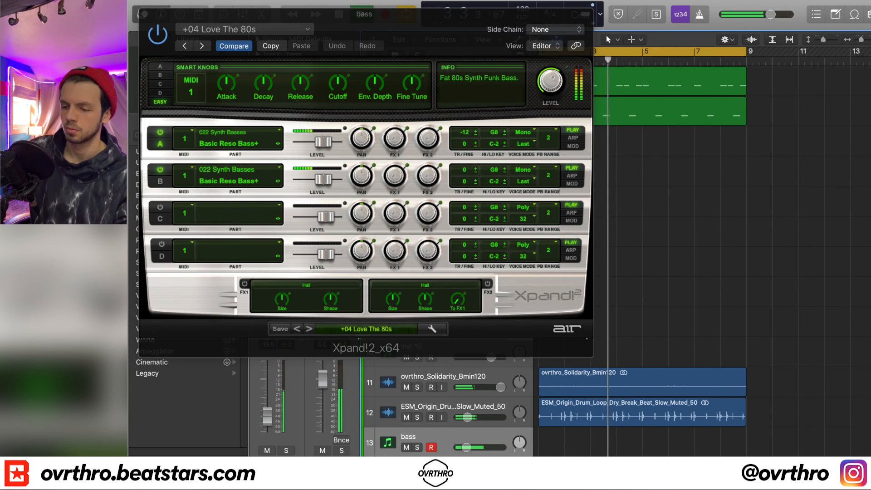
Audition the Synth Basses presets up to +11 Ultimate Octave, and go back to +10 Clicky D N B Bass
{"action": "left_click", "coordinate": [309, 328]}
{"action": "left_click", "coordinate": [309, 328]}
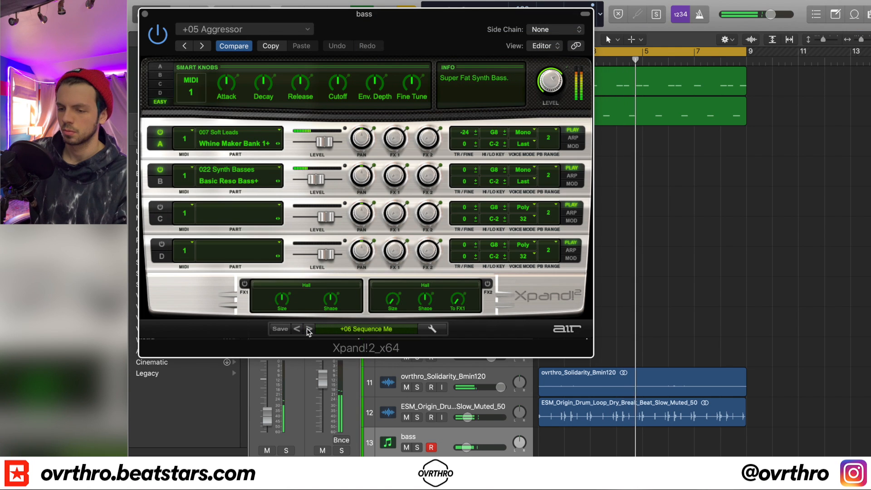
{"action": "left_click", "coordinate": [309, 328]}
{"action": "left_click", "coordinate": [309, 329]}
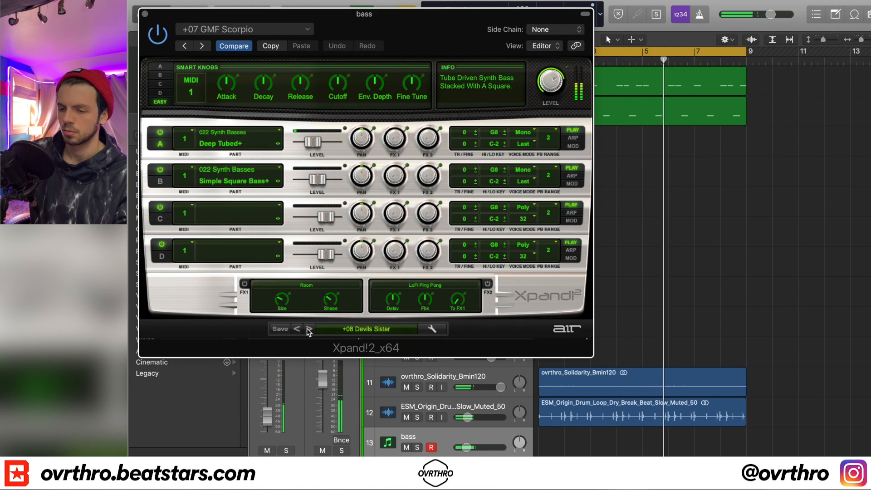
{"action": "left_click", "coordinate": [309, 328]}
{"action": "left_click", "coordinate": [309, 328]}
{"action": "left_click", "coordinate": [309, 328]}
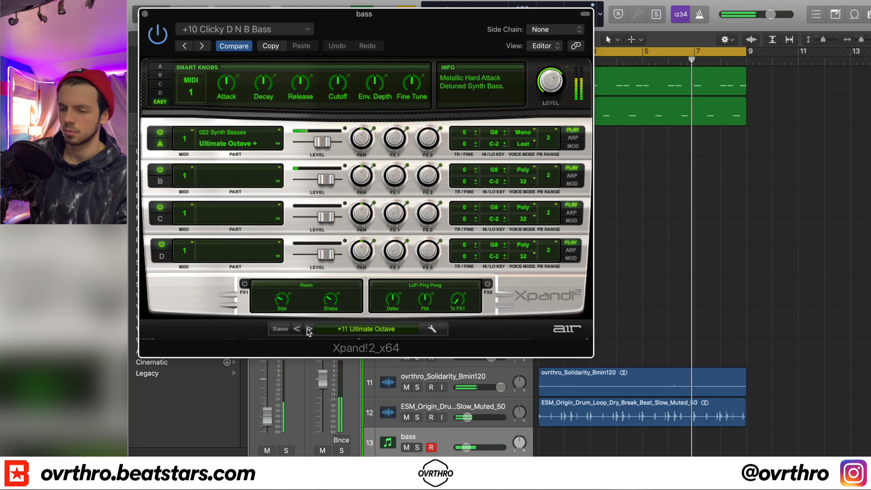
{"action": "left_click", "coordinate": [297, 329]}
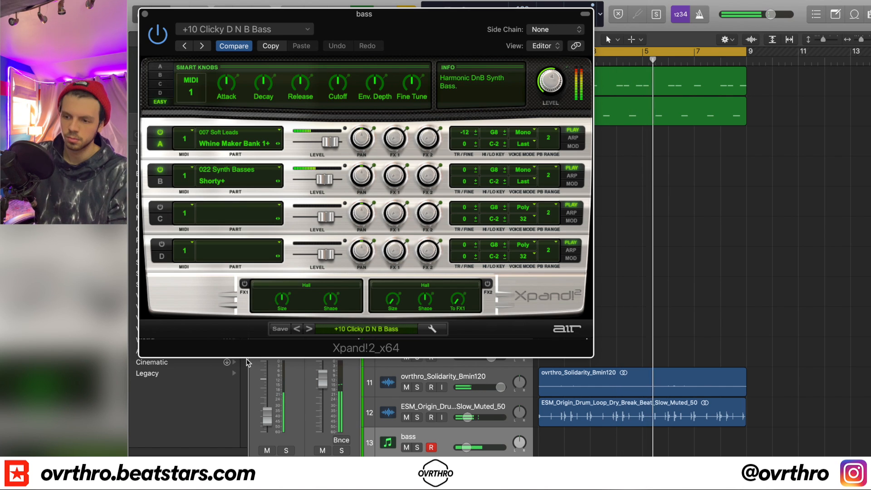
Audition the synth bass presets from +11 Ultimate Octave to +14 Basic Reso Bass, rechecking the last two
{"action": "left_click", "coordinate": [308, 329]}
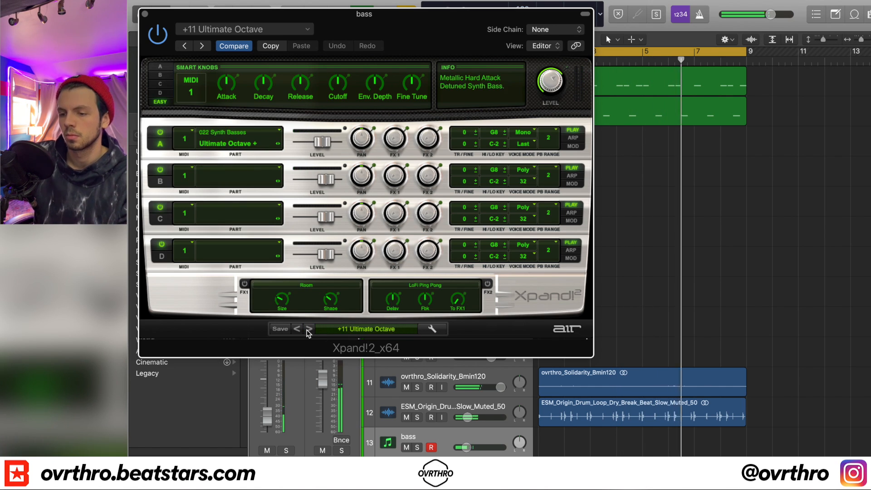
{"action": "left_click", "coordinate": [308, 329]}
{"action": "left_click", "coordinate": [308, 329]}
{"action": "left_click", "coordinate": [308, 329]}
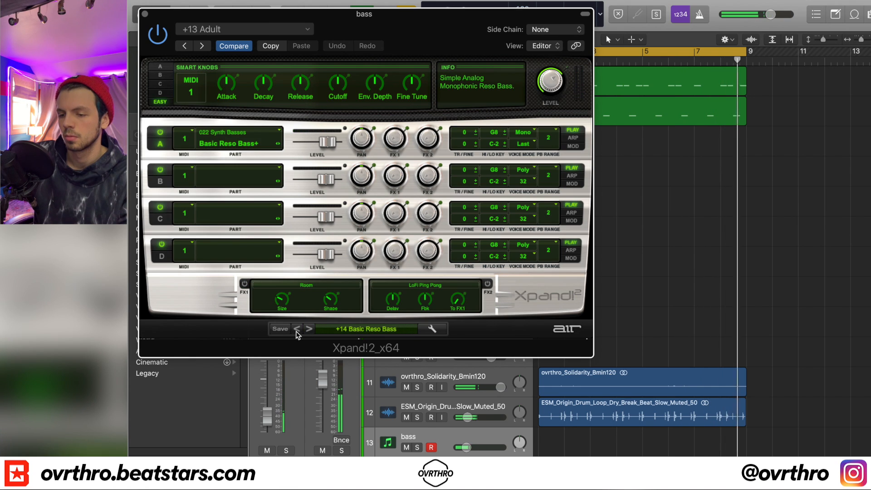
{"action": "left_click", "coordinate": [296, 329]}
{"action": "left_click", "coordinate": [308, 329]}
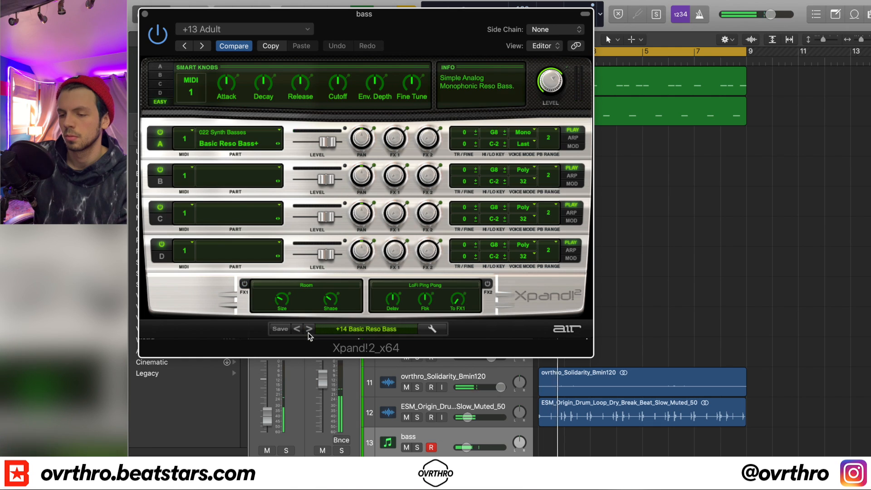
Audition the next synth bass presets from +15 Uni Sync to +19 Vibes Bass
{"action": "left_click", "coordinate": [309, 329]}
{"action": "left_click", "coordinate": [308, 329]}
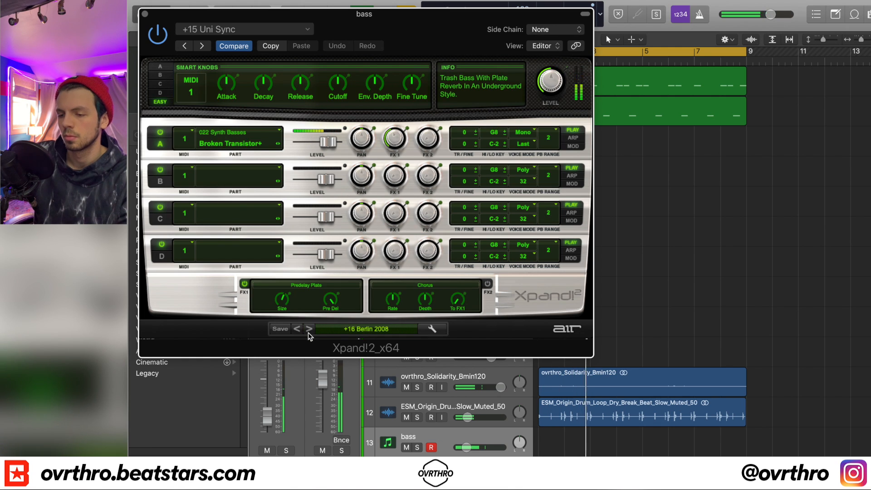
{"action": "left_click", "coordinate": [309, 329]}
{"action": "left_click", "coordinate": [308, 329]}
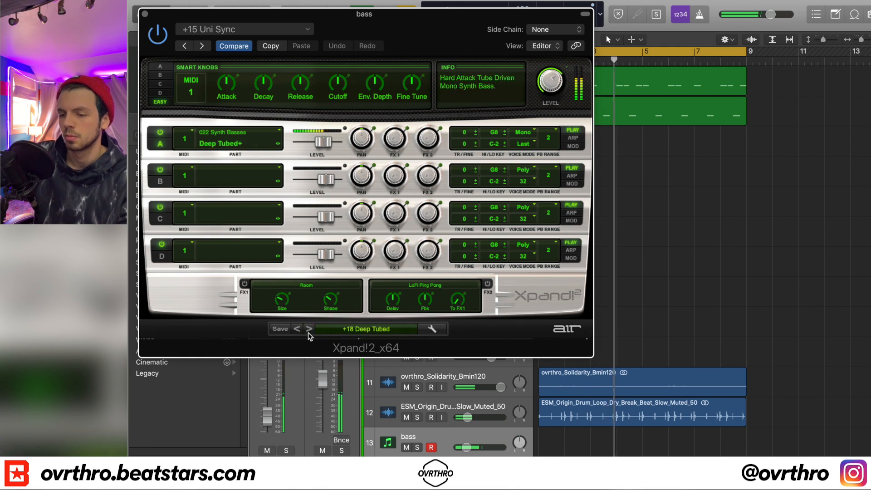
{"action": "left_click", "coordinate": [309, 329]}
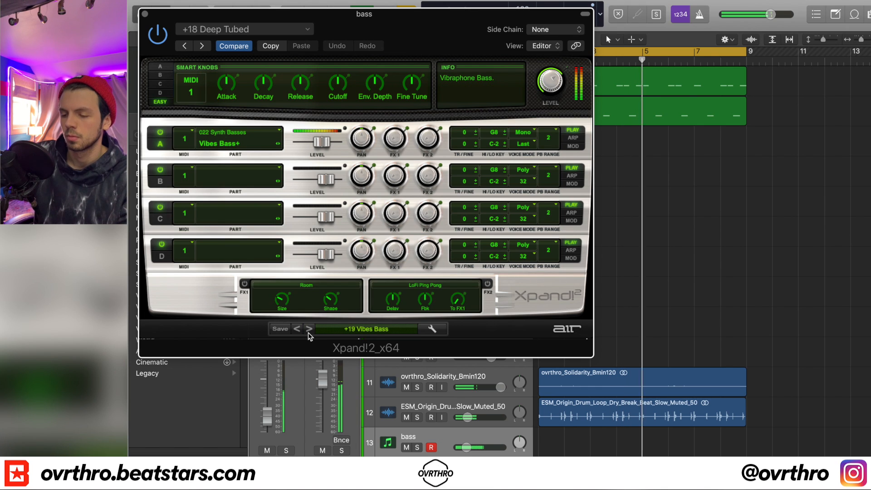
Step further through the synth bass presets, compare with +22 Hardcore, and load +23 Off The Beat
{"action": "left_click", "coordinate": [308, 329]}
{"action": "left_click", "coordinate": [309, 329]}
{"action": "left_click", "coordinate": [308, 329]}
{"action": "left_click", "coordinate": [308, 329]}
{"action": "left_click", "coordinate": [297, 329]}
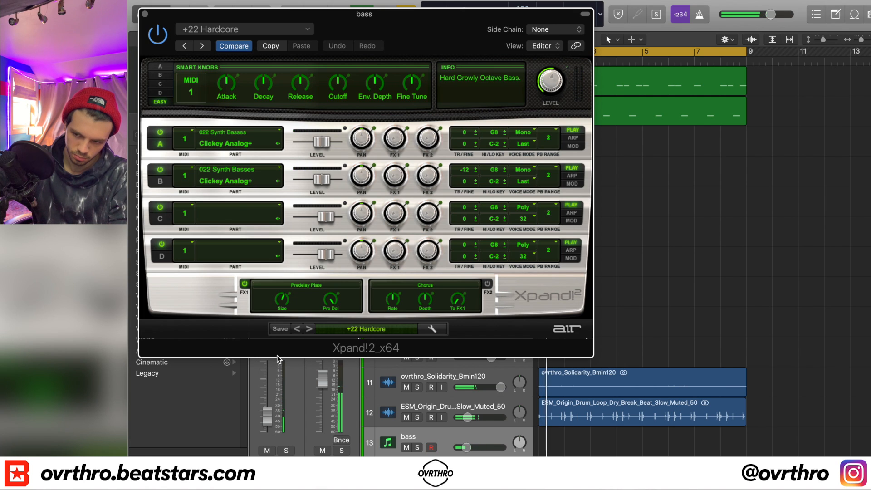
{"action": "left_click", "coordinate": [309, 329]}
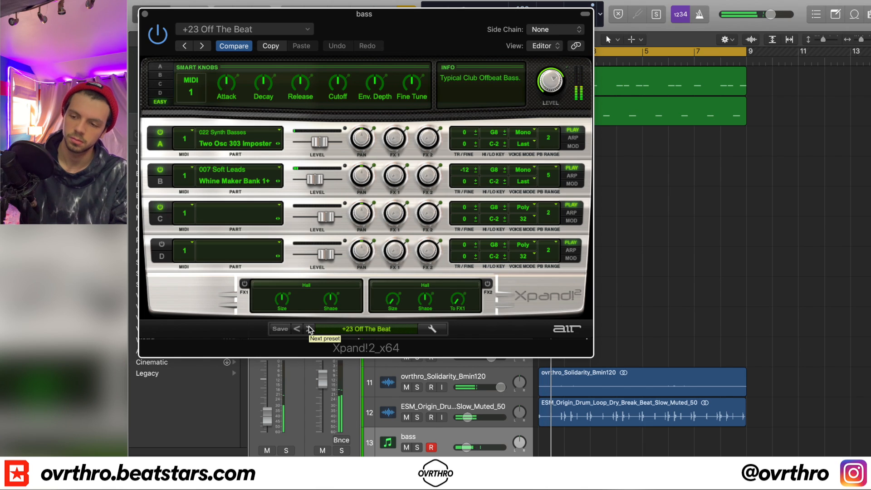
Load the synth bass preset +25 Round And Deep and close the bass instrument's window
{"action": "left_click", "coordinate": [309, 329]}
{"action": "left_click", "coordinate": [309, 329]}
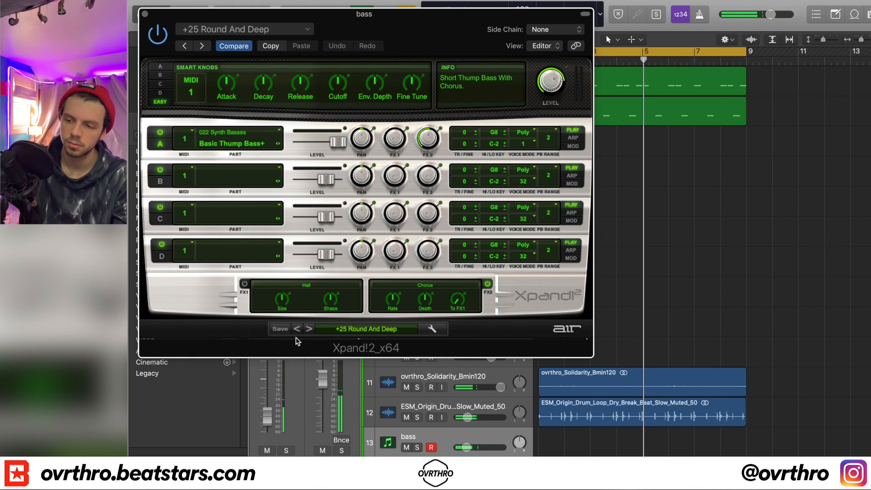
{"action": "left_click", "coordinate": [144, 14]}
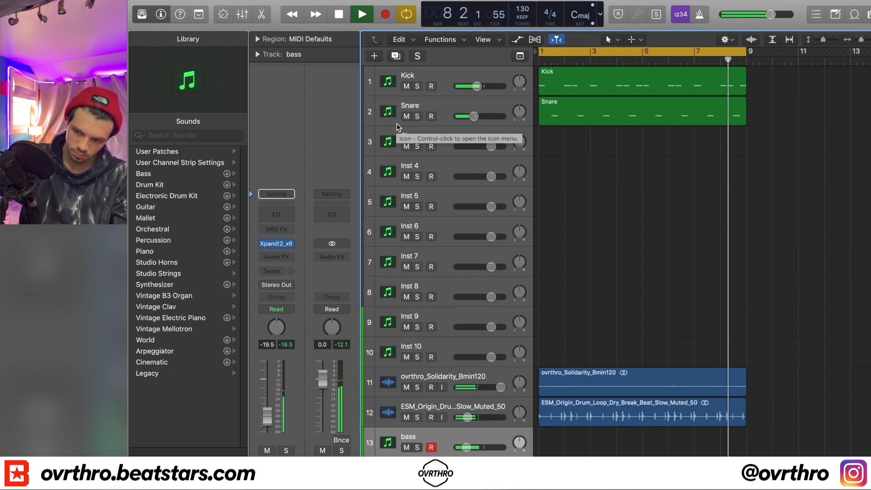
Record a bass part across the eight-bar loop, lower the bass track's volume to -26.0 dB and play it back
{"action": "key", "text": "r"}
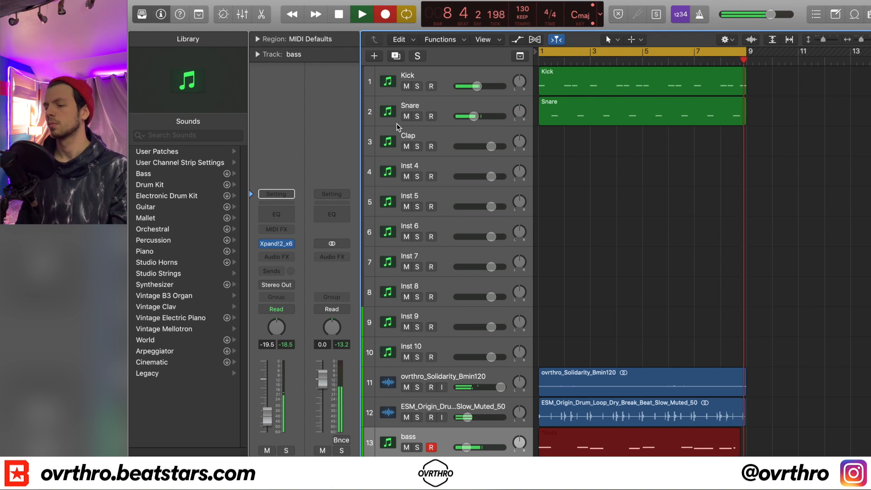
{"action": "key", "text": "space"}
{"action": "key", "text": "space"}
{"action": "left_click_drag", "start_coordinate": [469, 447], "coordinate": [466, 448]}
{"action": "key", "text": "space"}
{"action": "key", "text": "space"}
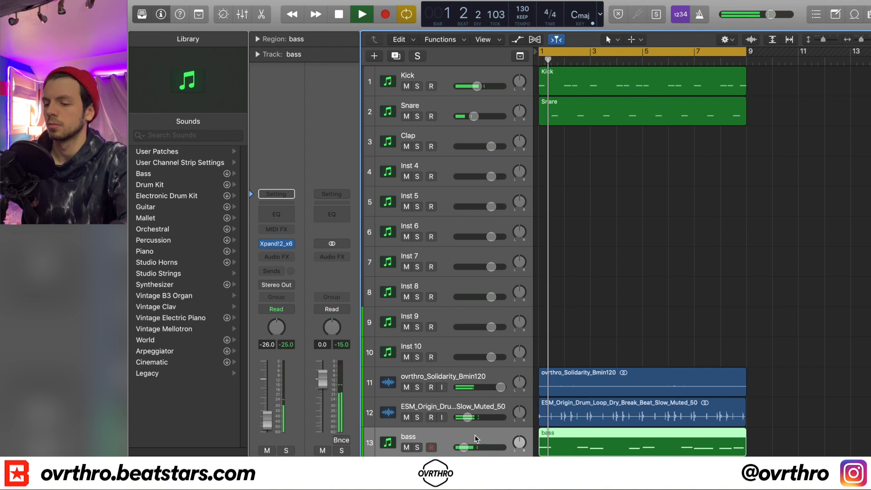
Add a new software instrument track below the bass and load Kontakt 5 on it in stereo
{"action": "scroll", "coordinate": [587, 320], "scroll_direction": "down", "scroll_amount": 2}
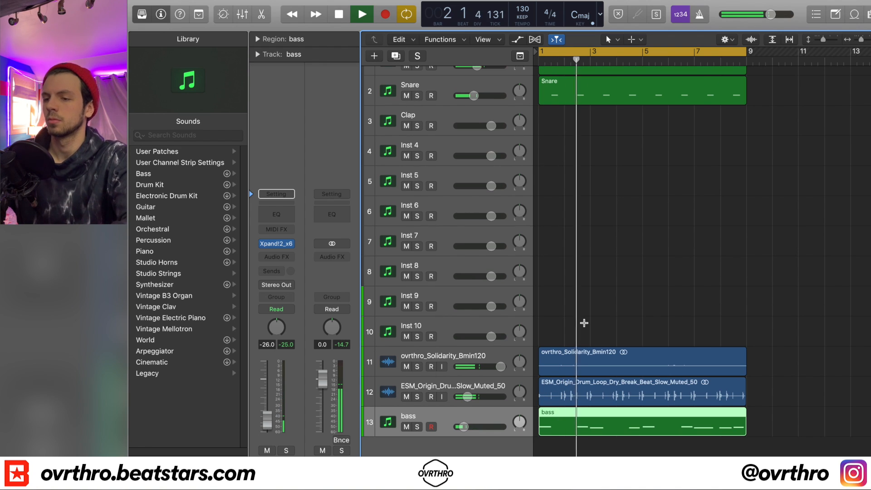
{"action": "key", "text": "alt+super+n"}
{"action": "key", "text": "Return"}
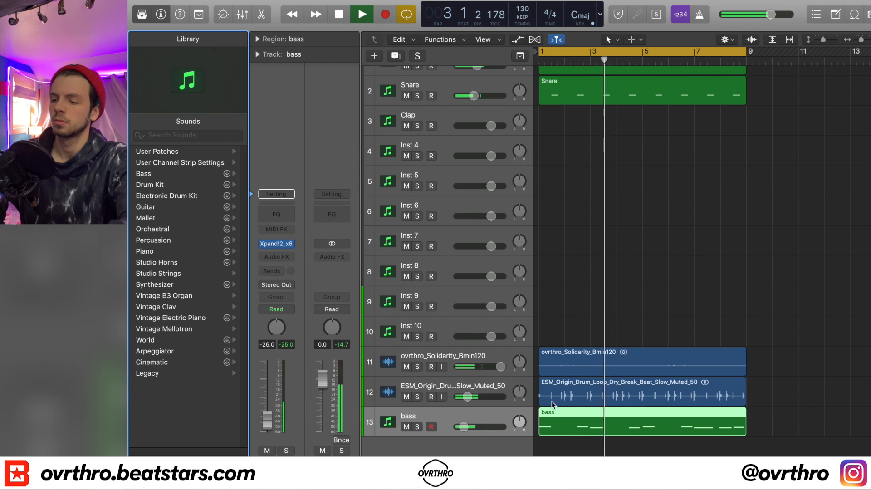
{"action": "left_click", "coordinate": [276, 245]}
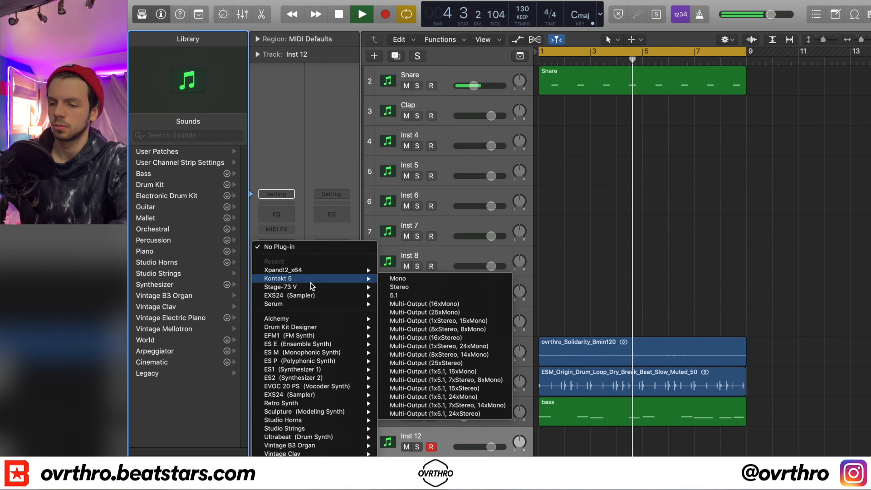
{"action": "left_click", "coordinate": [400, 287]}
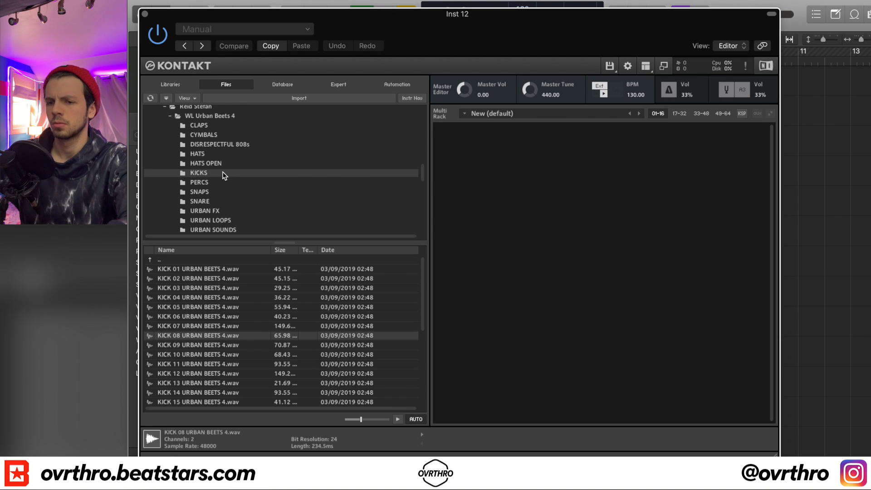
Load Alicias Keys.nki from the Instruments folder of the Alicias Keys library on the Sounds drive
{"action": "scroll", "coordinate": [222, 176], "scroll_direction": "up", "scroll_amount": 10}
{"action": "left_click", "coordinate": [211, 168]}
{"action": "double_click", "coordinate": [224, 268]}
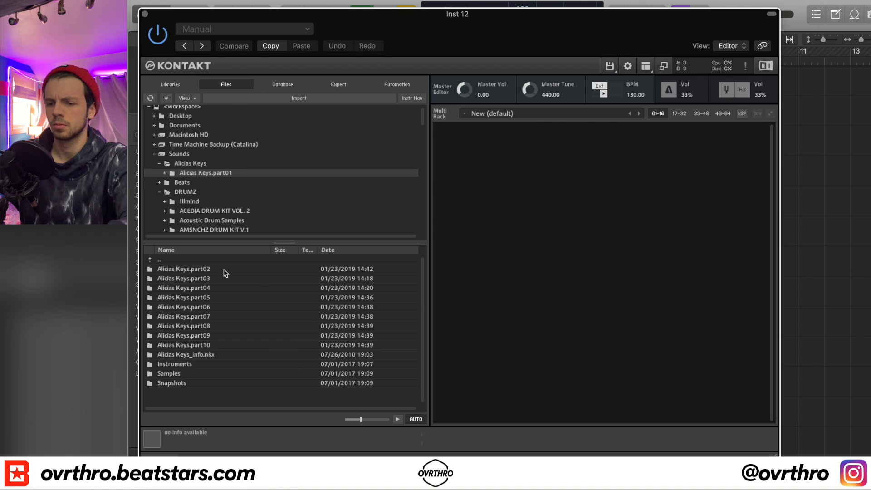
{"action": "left_click", "coordinate": [218, 364]}
{"action": "double_click", "coordinate": [218, 367]}
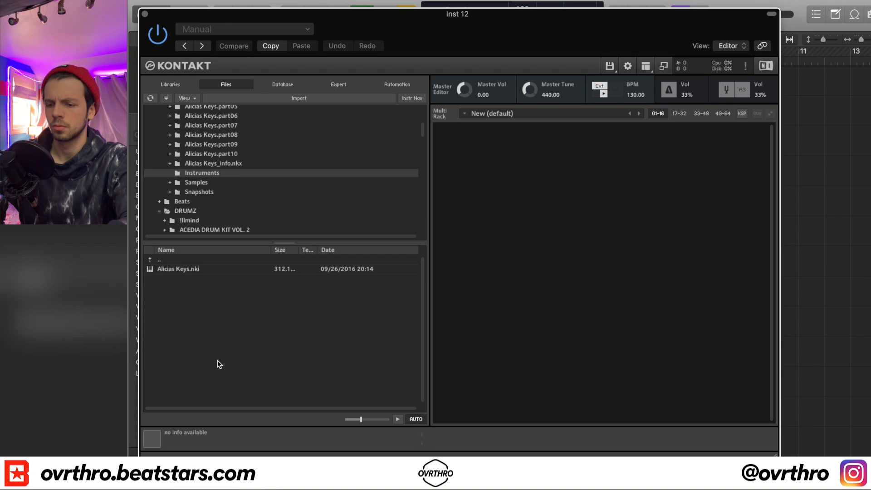
{"action": "double_click", "coordinate": [210, 270]}
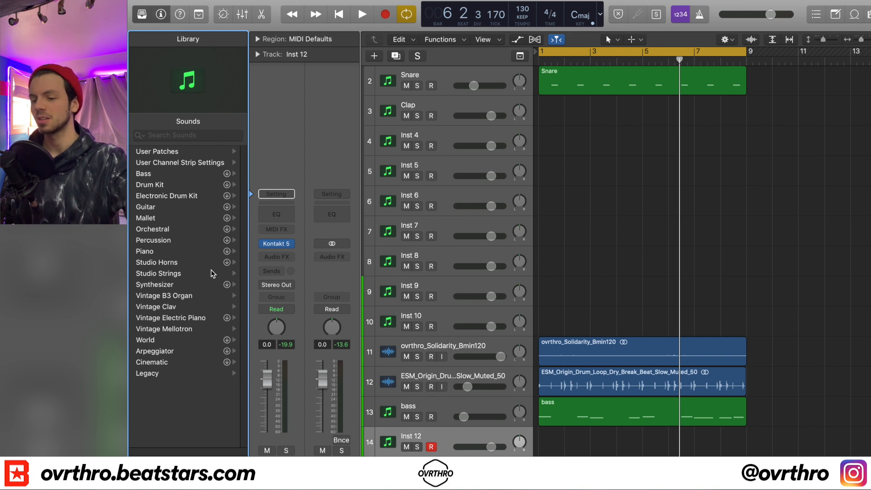
Record a piano take of about three bars on the Inst 12 track and play it back with the beat
{"action": "key", "text": "space"}
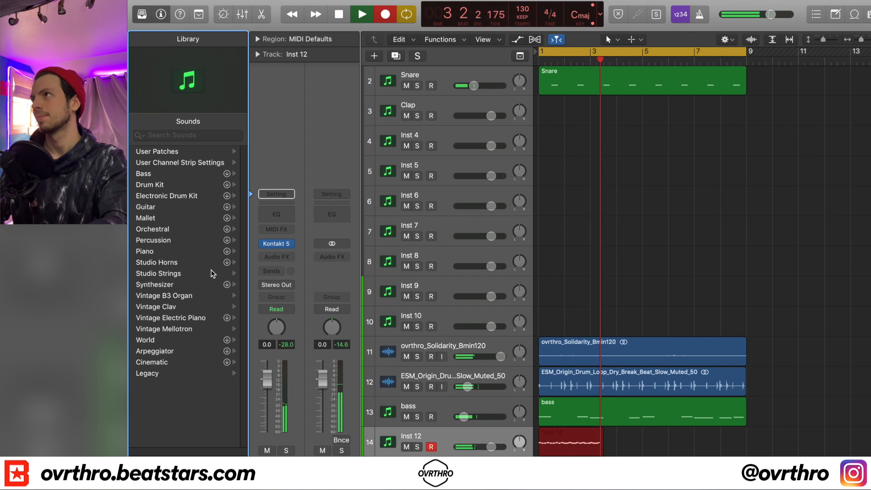
{"action": "key", "text": "space"}
{"action": "key", "text": "space"}
{"action": "key", "text": "space"}
{"action": "key", "text": "space"}
{"action": "key", "text": "space"}
{"action": "key", "text": "space"}
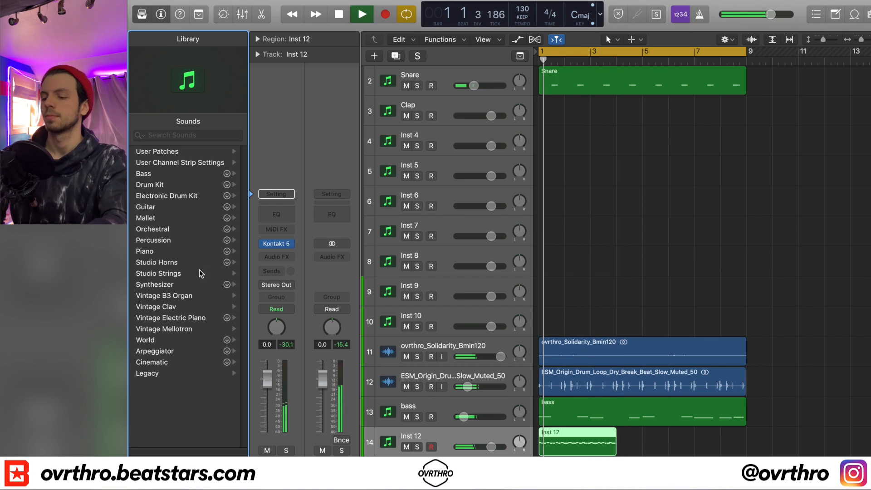
Insert the ValhallaShimmer reverb on the Inst 12 track, close the Kontakt window and set the reverb mix to 0.68
{"action": "left_click", "coordinate": [275, 259]}
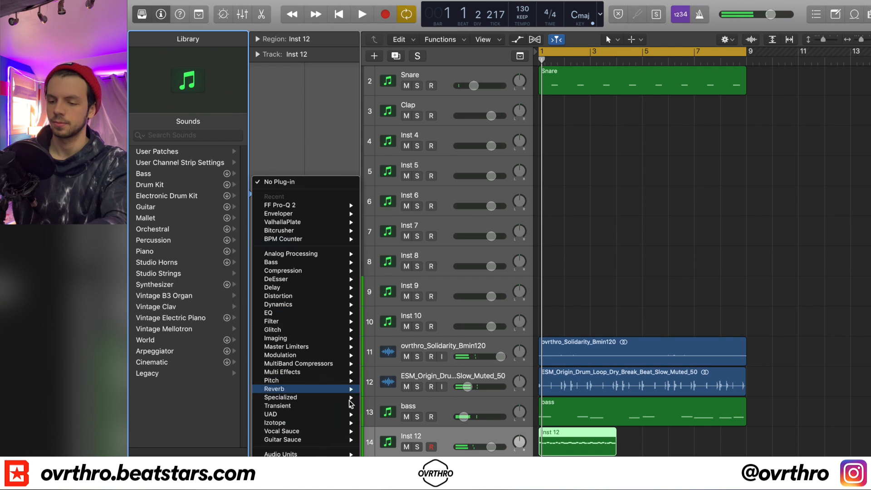
{"action": "mouse_move", "coordinate": [339, 402]}
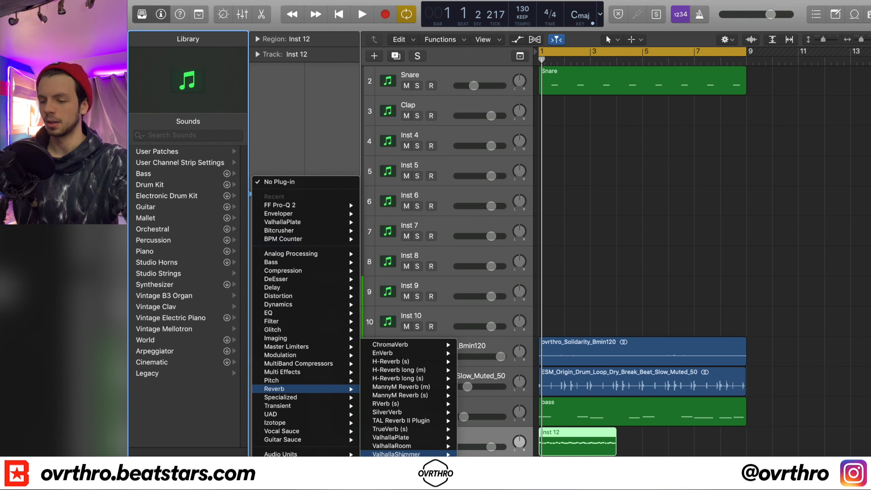
{"action": "left_click", "coordinate": [484, 454]}
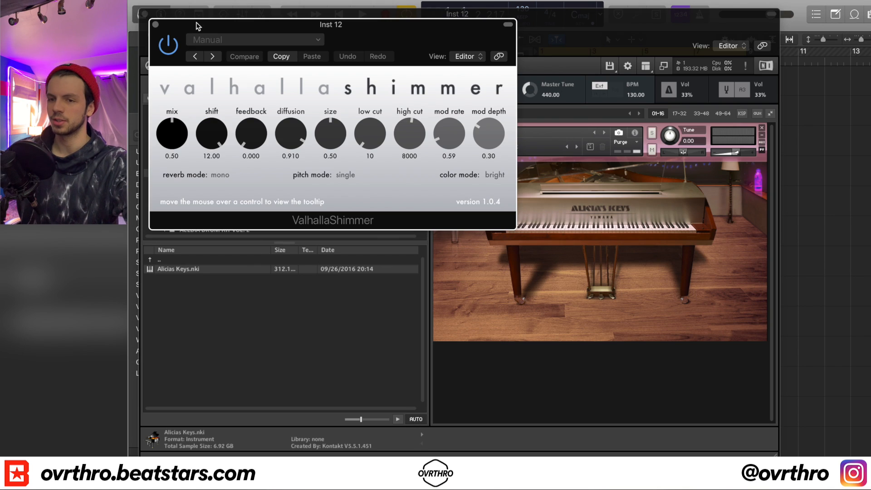
{"action": "left_click", "coordinate": [145, 14]}
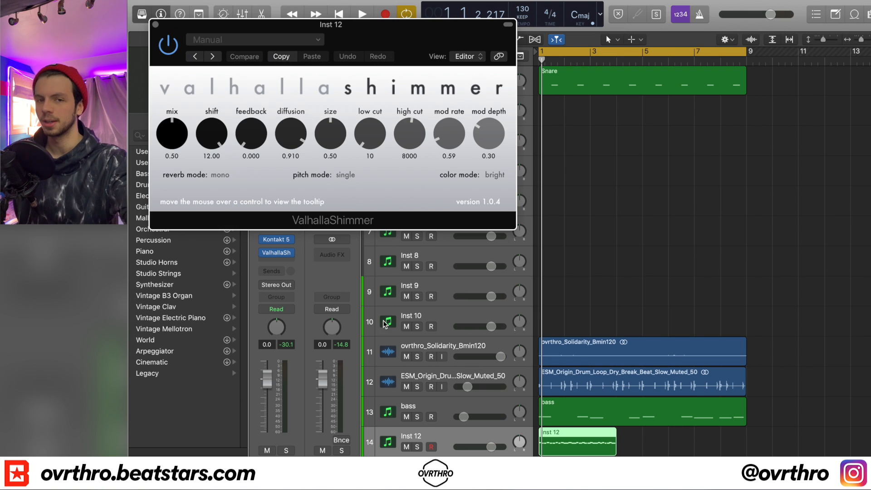
{"action": "key", "text": "space"}
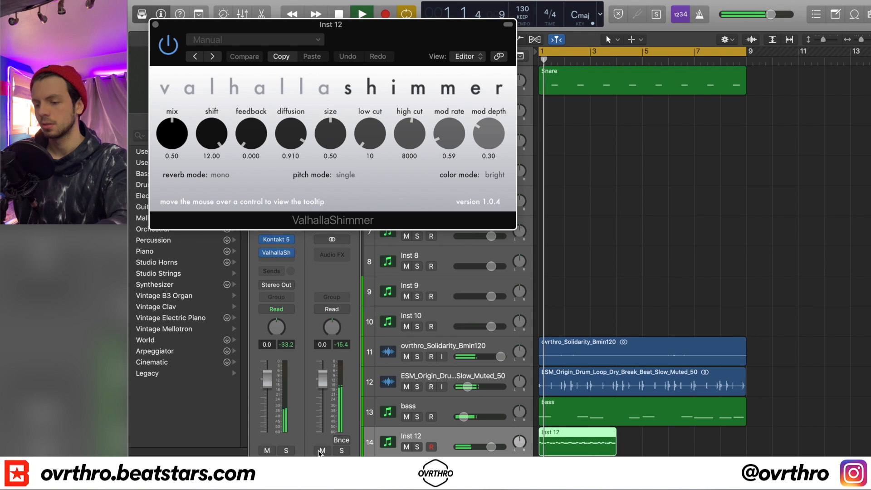
{"action": "left_click_drag", "start_coordinate": [181, 138], "coordinate": [182, 126]}
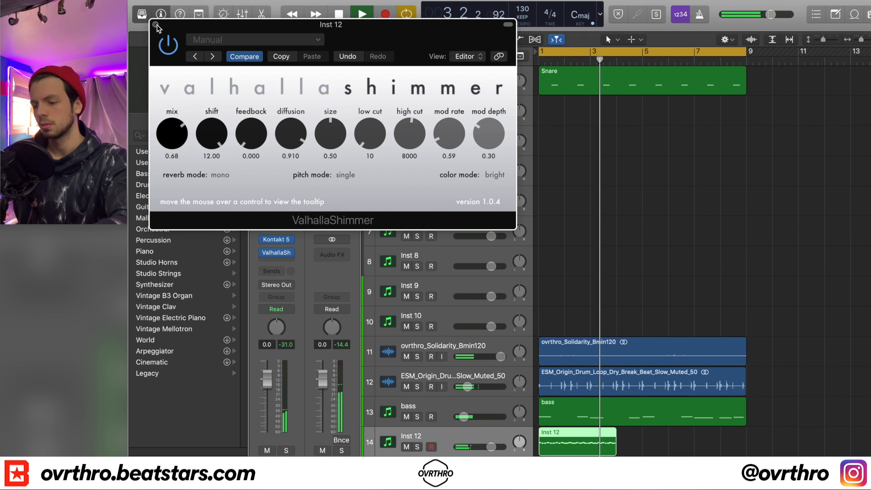
Check the short piano take's notes, delete that take, record another attempt and discard it too
{"action": "key", "text": "p"}
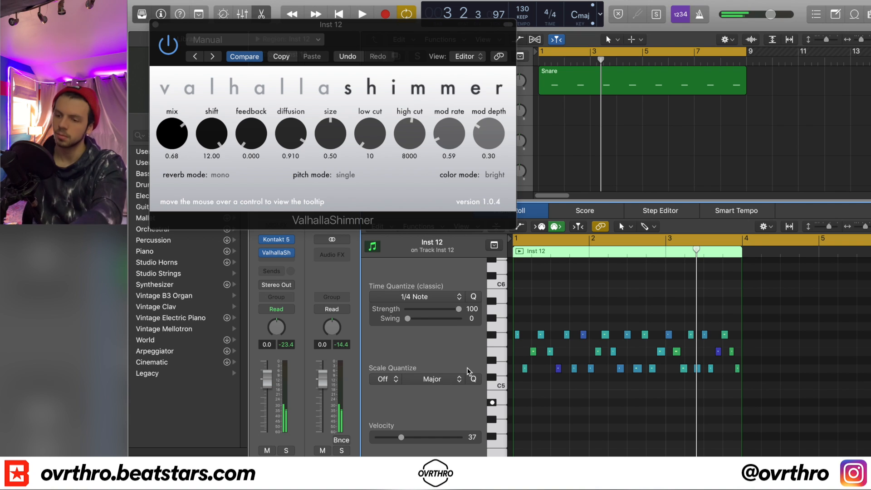
{"action": "key", "text": "p"}
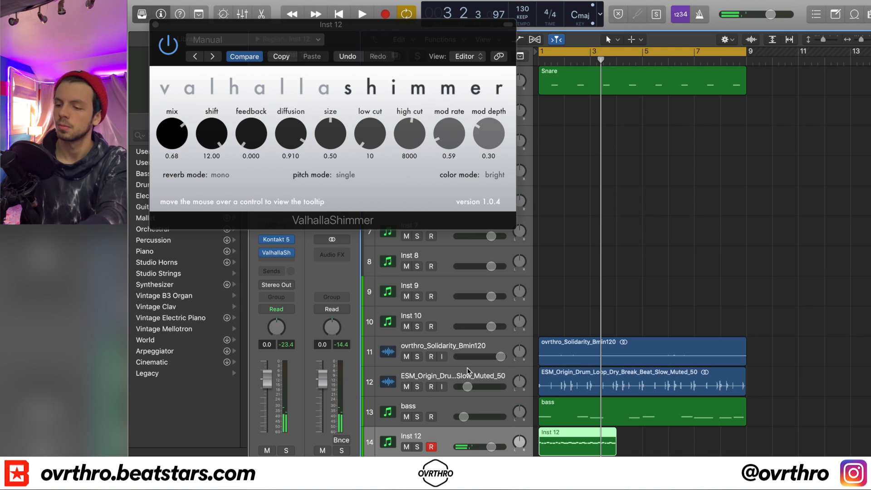
{"action": "key", "text": "Delete"}
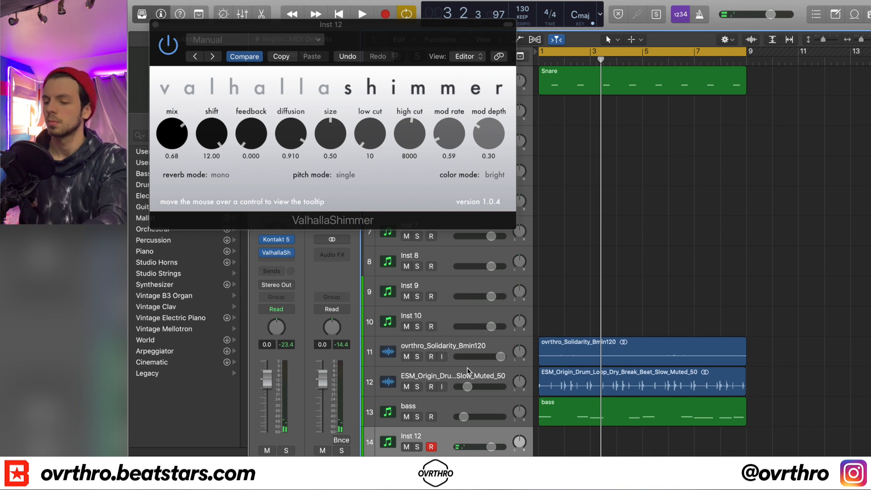
{"action": "key", "text": "r"}
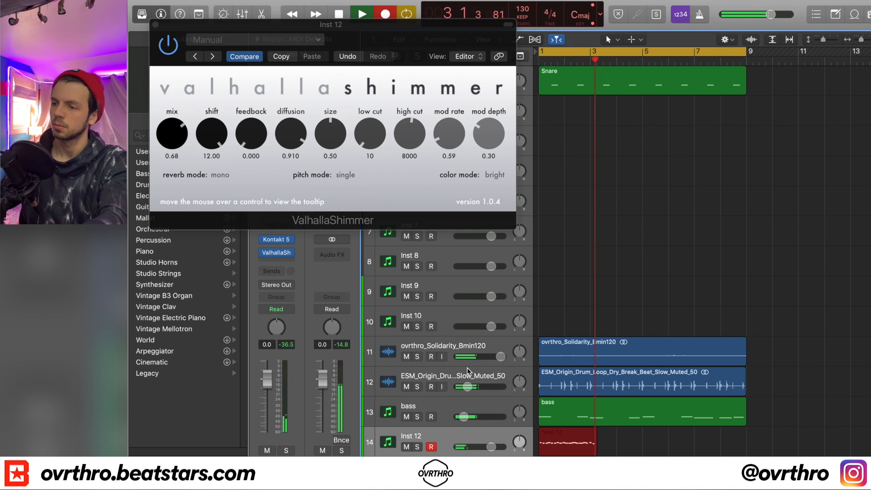
{"action": "key", "text": "space"}
{"action": "key", "text": "Delete"}
Record the piano part on the Inst 12 track across the eight-bar loop, play it back and close the reverb window
{"action": "key", "text": "r"}
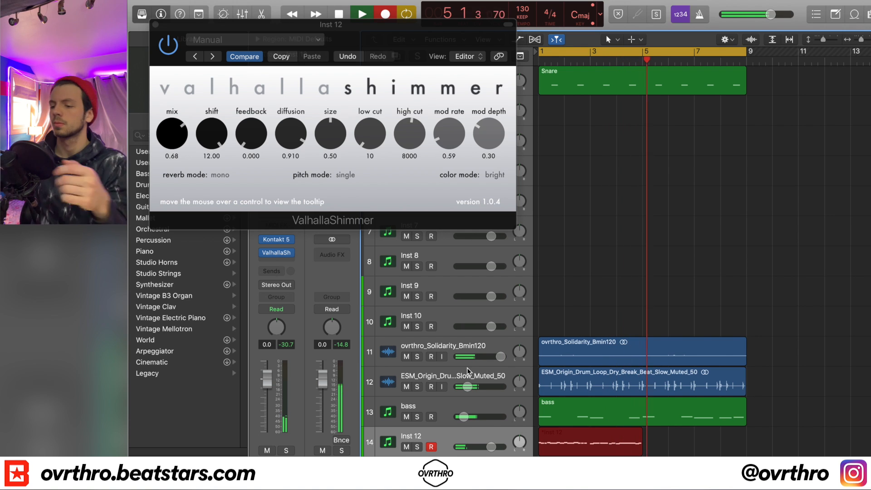
{"action": "key", "text": "space"}
{"action": "key", "text": "space"}
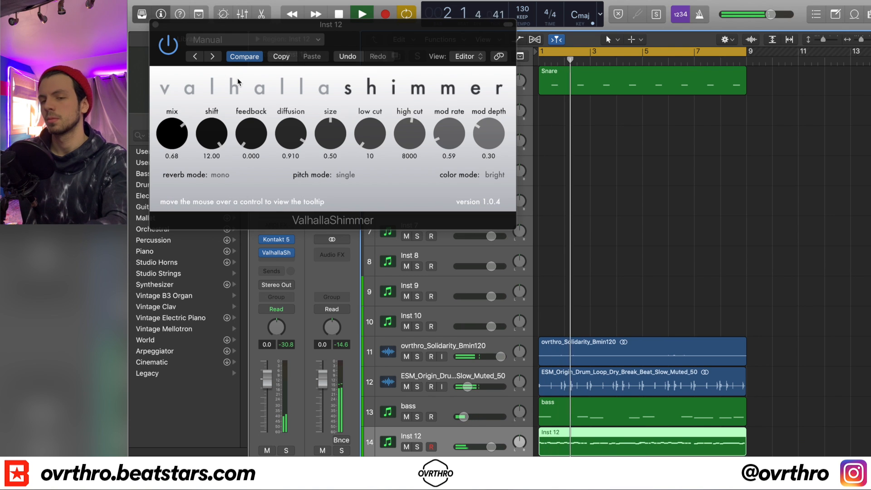
{"action": "left_click", "coordinate": [156, 25]}
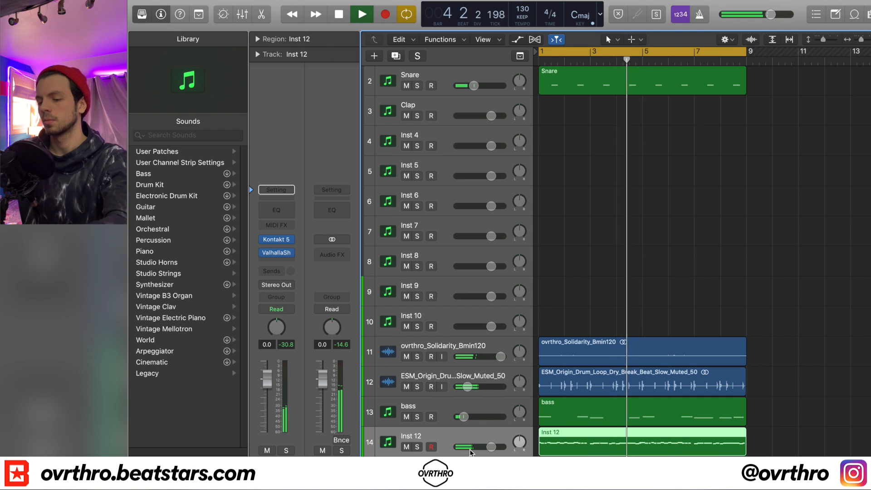
Lower the Inst 12 piano track's volume to -5.3 dB, judging it soloed and in the full mix
{"action": "key", "text": "s"}
{"action": "left_click", "coordinate": [276, 255]}
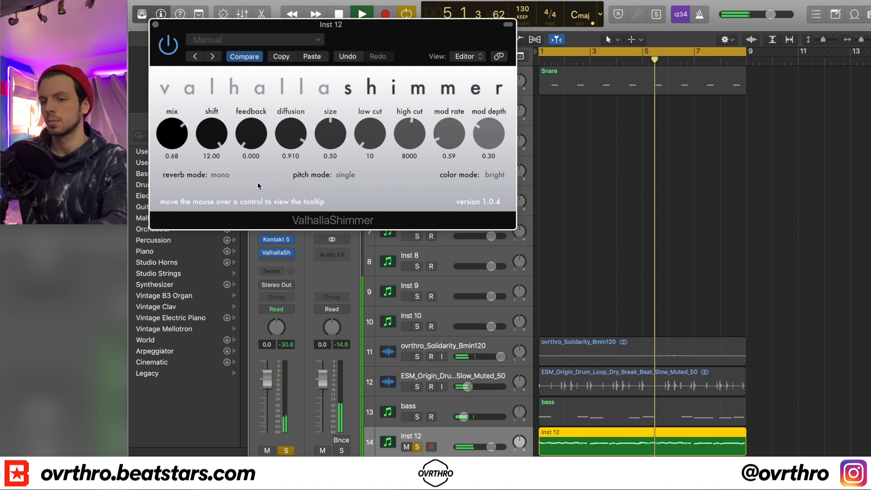
{"action": "left_click", "coordinate": [155, 24]}
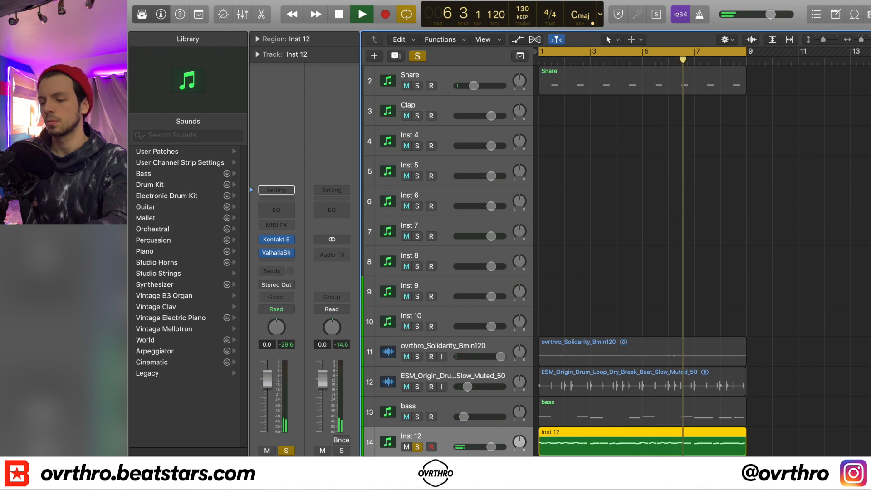
{"action": "left_click_drag", "start_coordinate": [485, 447], "coordinate": [474, 445]}
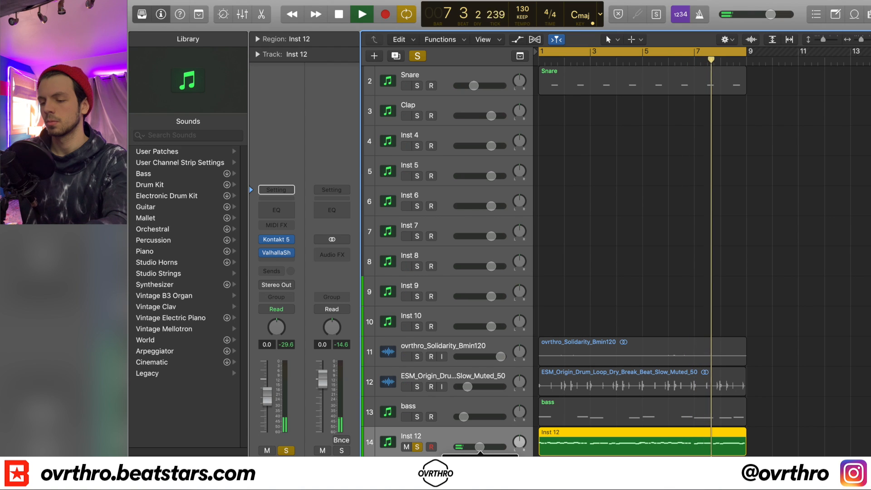
{"action": "key", "text": "space"}
{"action": "key", "text": "s"}
{"action": "key", "text": "space"}
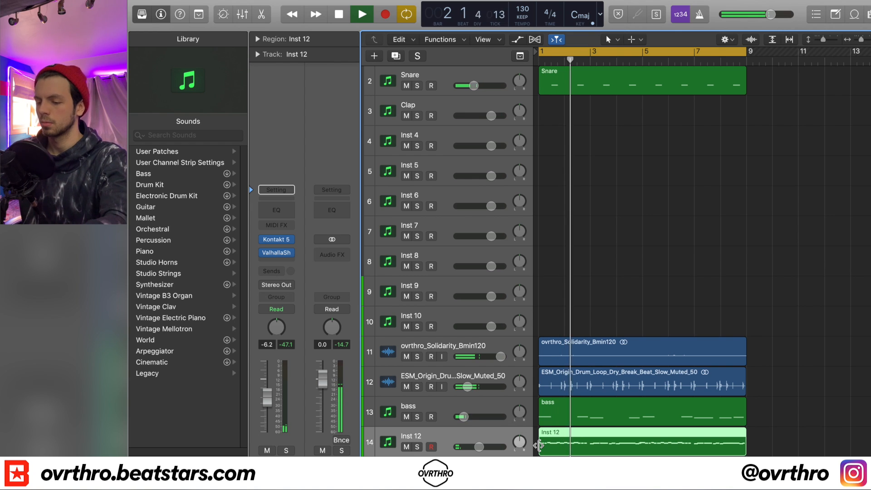
{"action": "left_click_drag", "start_coordinate": [479, 448], "coordinate": [481, 447]}
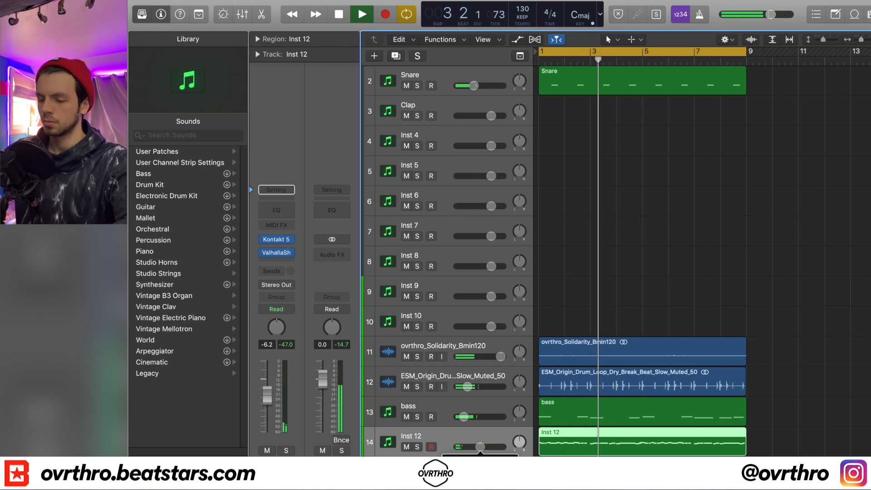
Solo the Inst 12 piano track and insert the AutoFilter effect after ValhallaShimmer
{"action": "key", "text": "s"}
{"action": "left_click", "coordinate": [280, 259]}
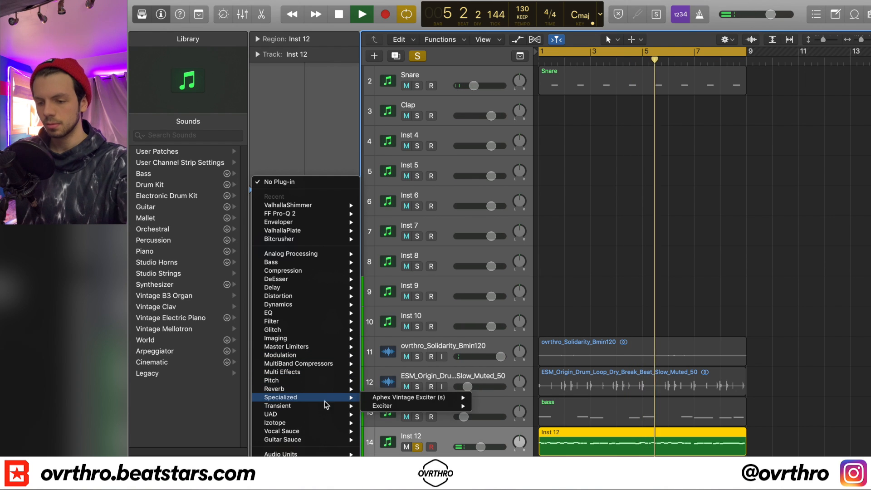
{"action": "mouse_move", "coordinate": [325, 411]}
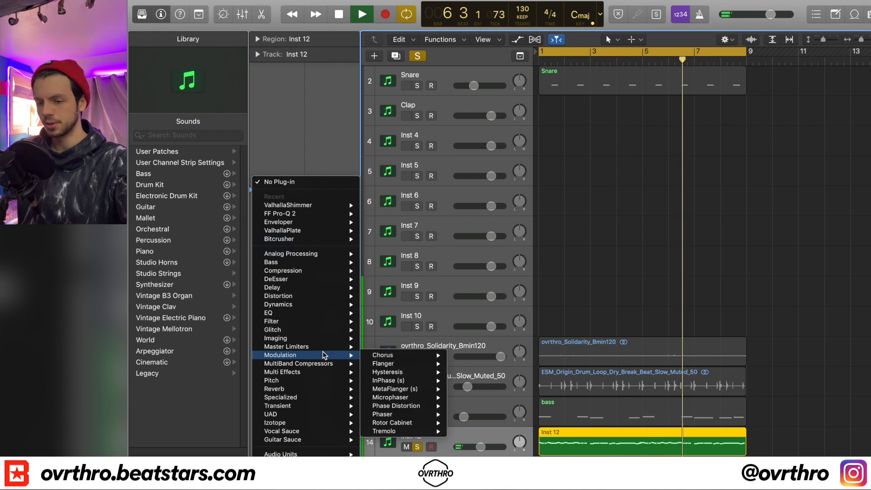
{"action": "mouse_move", "coordinate": [311, 326]}
{"action": "mouse_move", "coordinate": [410, 323]}
{"action": "left_click", "coordinate": [495, 323]}
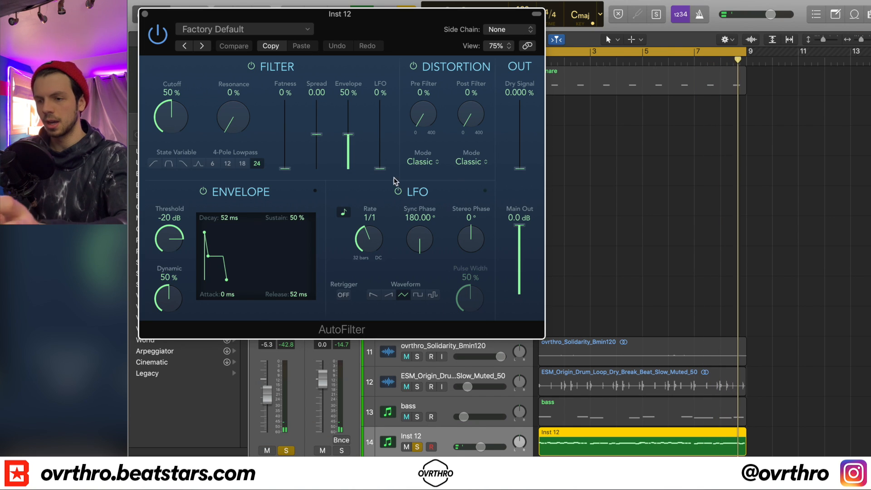
Set AutoFilter's LFO amount to 33%, Envelope to 0% and Cutoff to 81%, and raise the piano track's volume to 3.0 dB
{"action": "left_click_drag", "start_coordinate": [381, 169], "coordinate": [382, 146]}
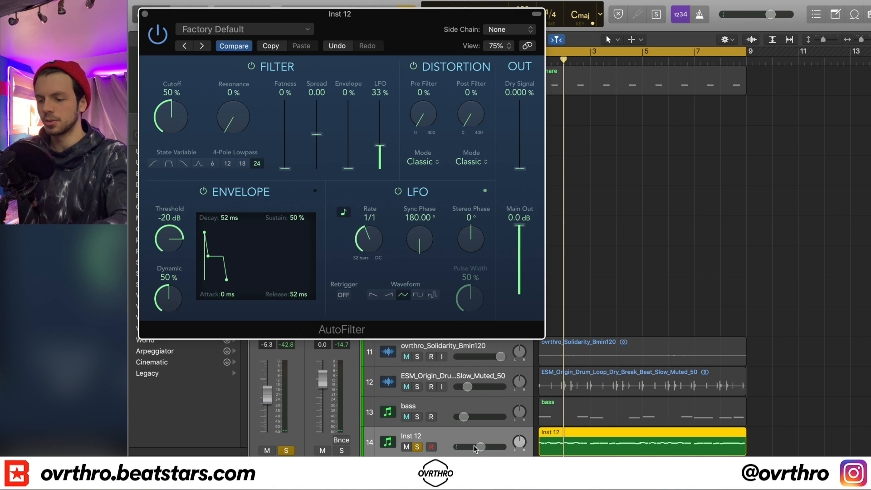
{"action": "key", "text": "space"}
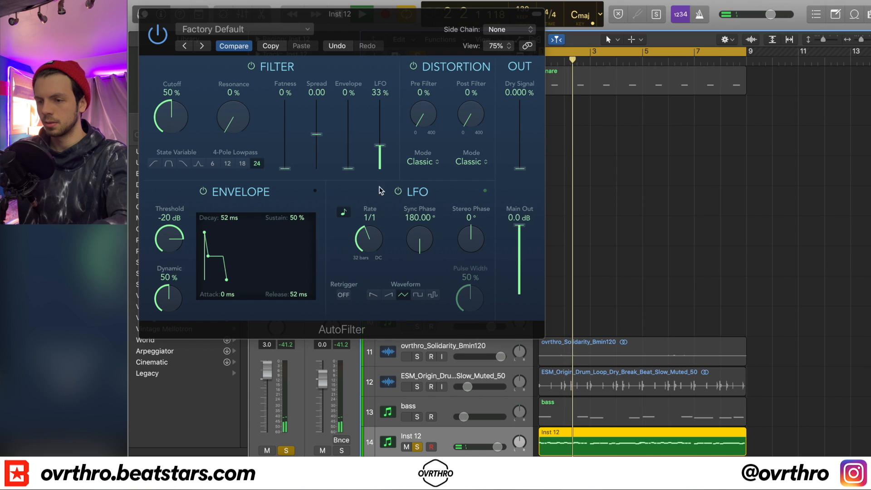
{"action": "left_click_drag", "start_coordinate": [196, 118], "coordinate": [189, 73]}
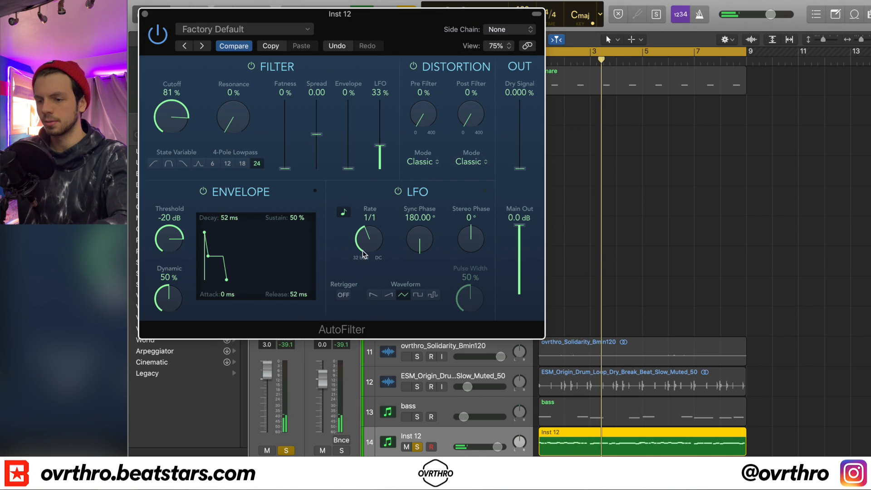
Set AutoFilter's LFO Rate to 2 bars, its LFO amount to 10% and the filter Resonance to 7%
{"action": "left_click_drag", "start_coordinate": [366, 242], "coordinate": [372, 254]}
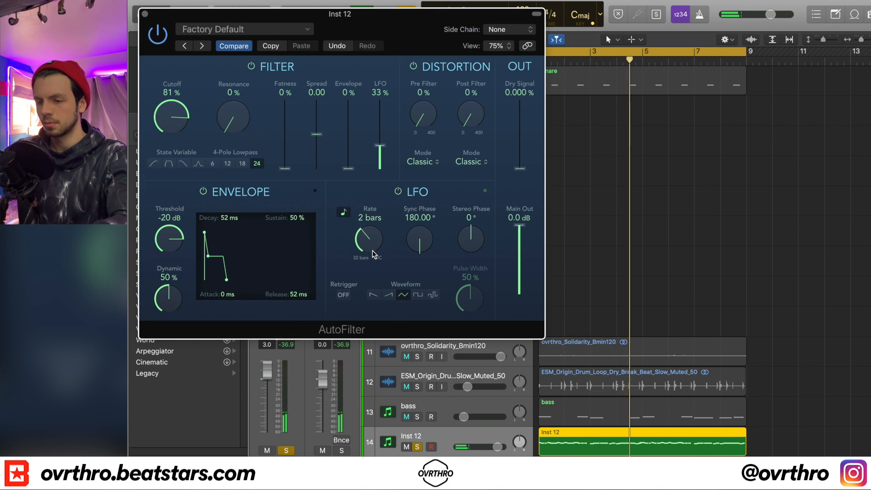
{"action": "left_click_drag", "start_coordinate": [380, 146], "coordinate": [381, 164]}
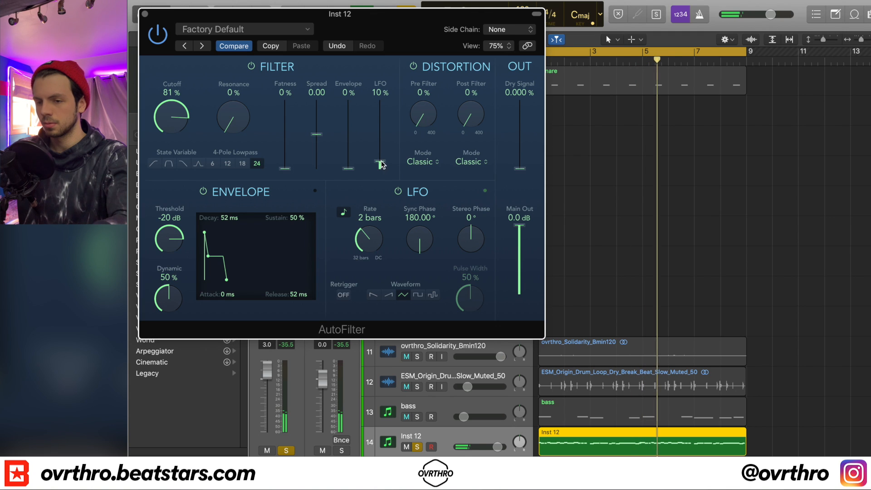
{"action": "left_click_drag", "start_coordinate": [244, 137], "coordinate": [241, 125]}
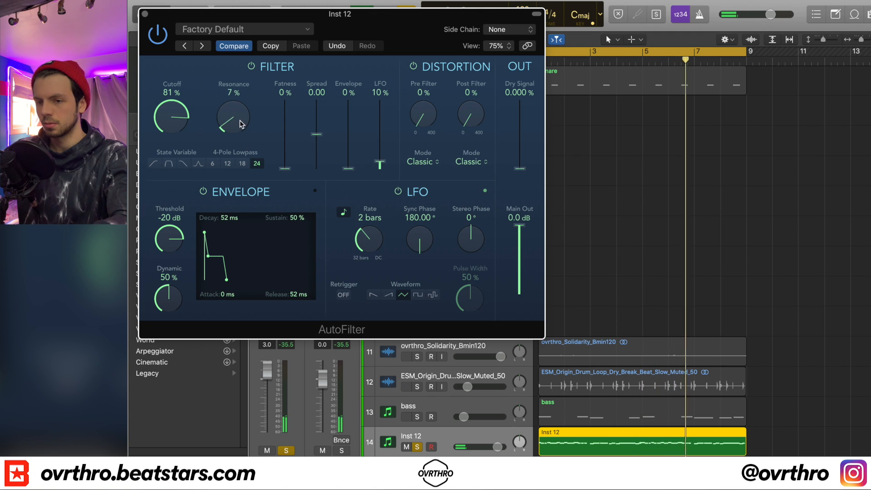
Set the AutoFilter on Inst 12 to 67% cutoff, 11% resonance and 13% LFO, and close its window
{"action": "left_click_drag", "start_coordinate": [157, 122], "coordinate": [158, 152]}
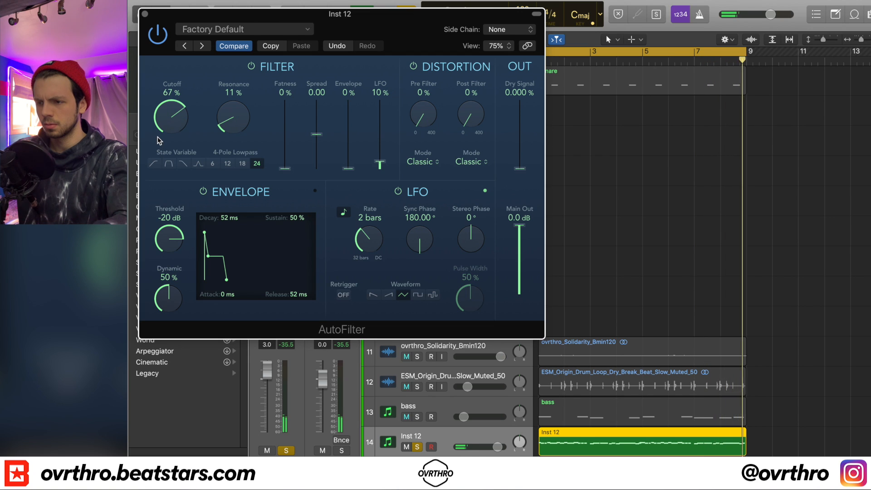
{"action": "left_click_drag", "start_coordinate": [382, 151], "coordinate": [384, 150]}
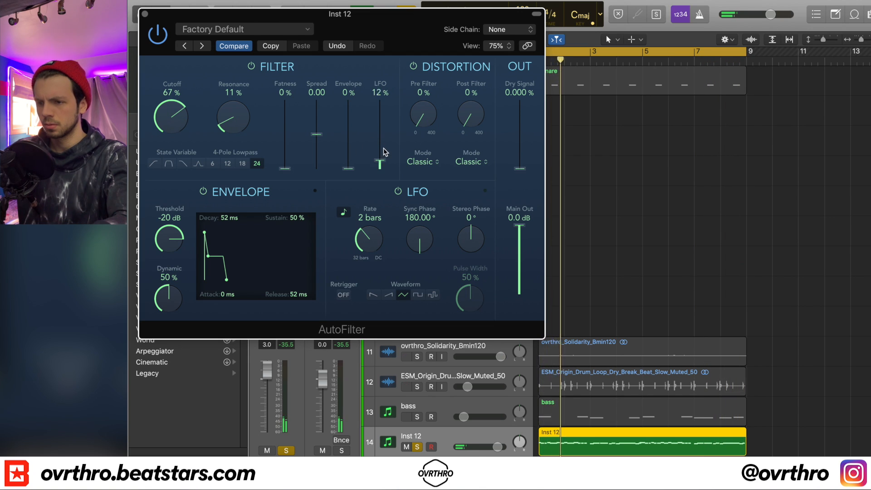
{"action": "left_click", "coordinate": [146, 14]}
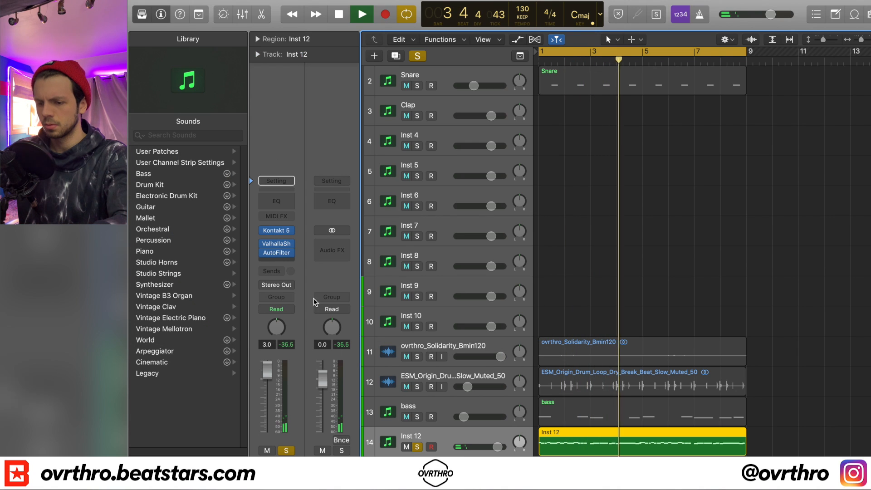
Insert a stereo Phaser on the Inst 12 track and place it ahead of AutoFilter in the effects chain
{"action": "left_click", "coordinate": [276, 260]}
{"action": "mouse_move", "coordinate": [309, 417]}
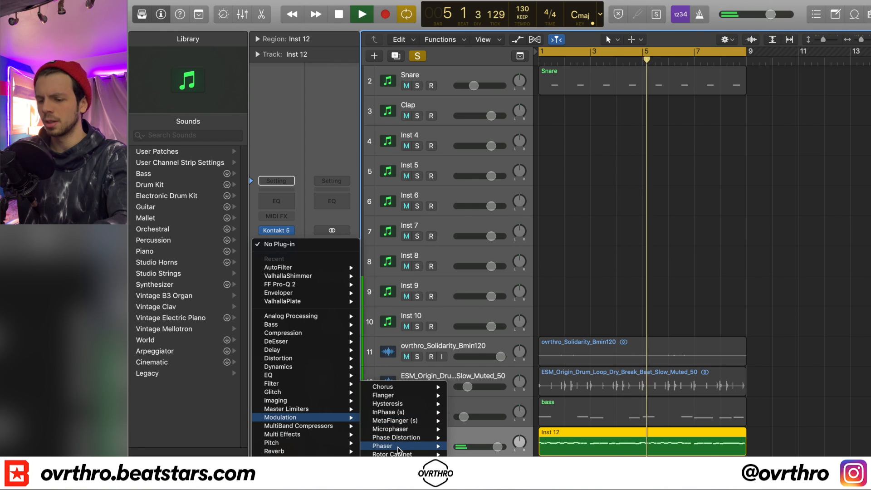
{"action": "mouse_move", "coordinate": [398, 449]}
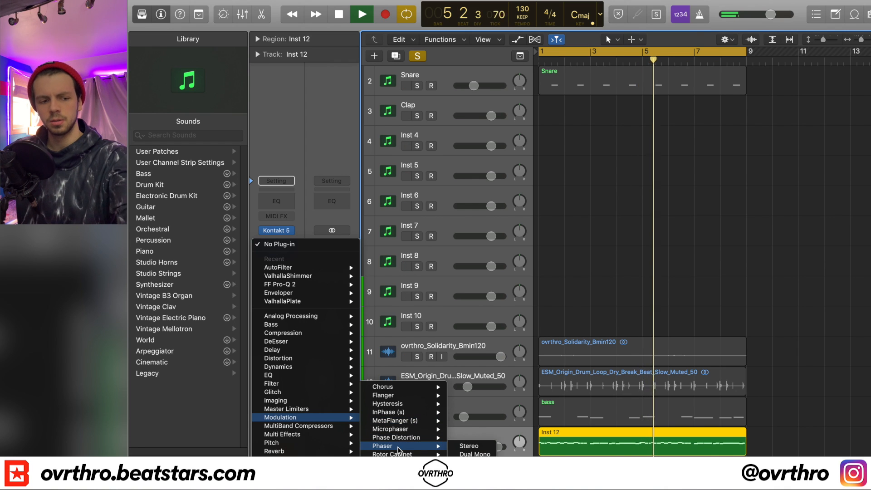
{"action": "left_click", "coordinate": [459, 446]}
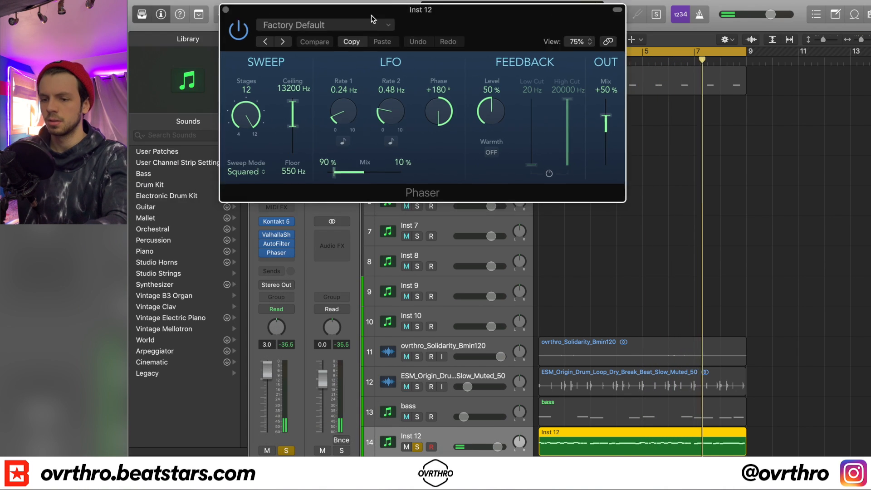
{"action": "left_click_drag", "start_coordinate": [371, 15], "coordinate": [598, 21]}
{"action": "left_click_drag", "start_coordinate": [287, 236], "coordinate": [286, 245]}
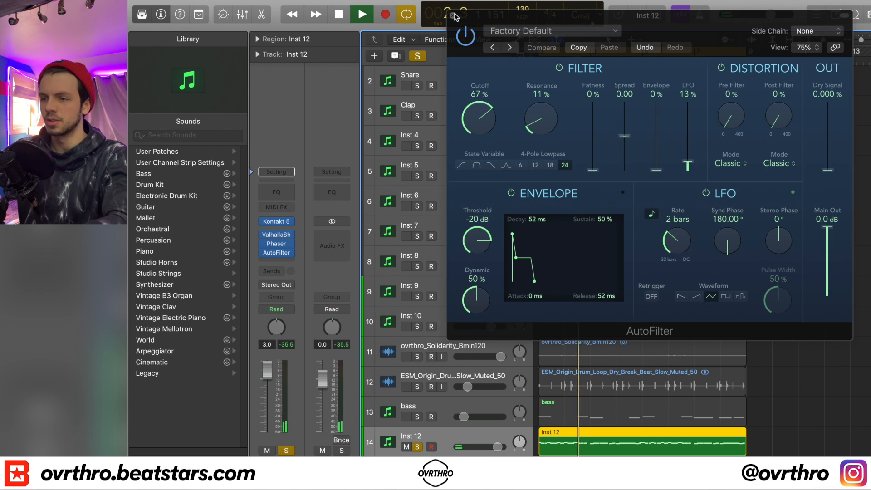
{"action": "left_click", "coordinate": [452, 15]}
Reduce the Phaser's output mix to about +12% and close its window
{"action": "left_click", "coordinate": [277, 244]}
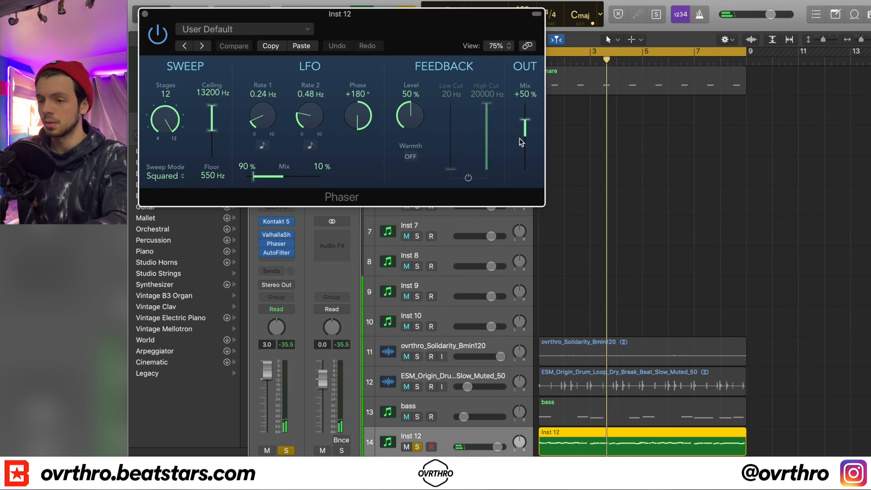
{"action": "left_click_drag", "start_coordinate": [524, 118], "coordinate": [525, 135]}
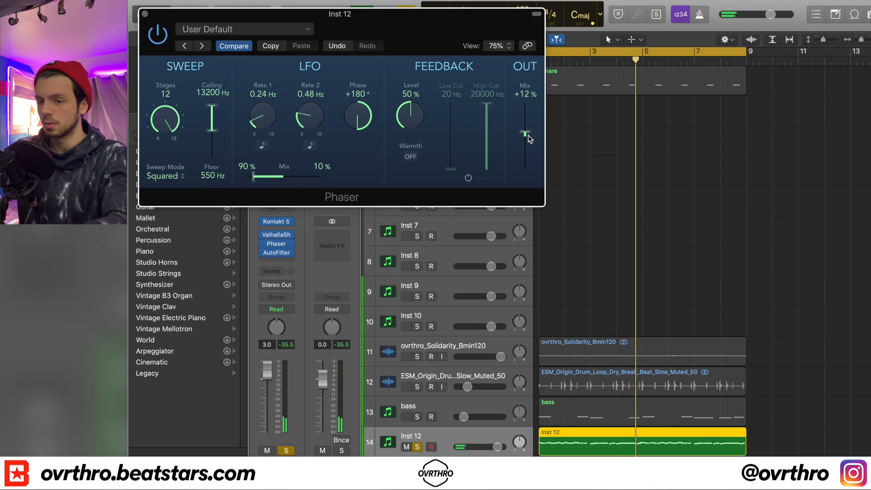
{"action": "left_click", "coordinate": [145, 13]}
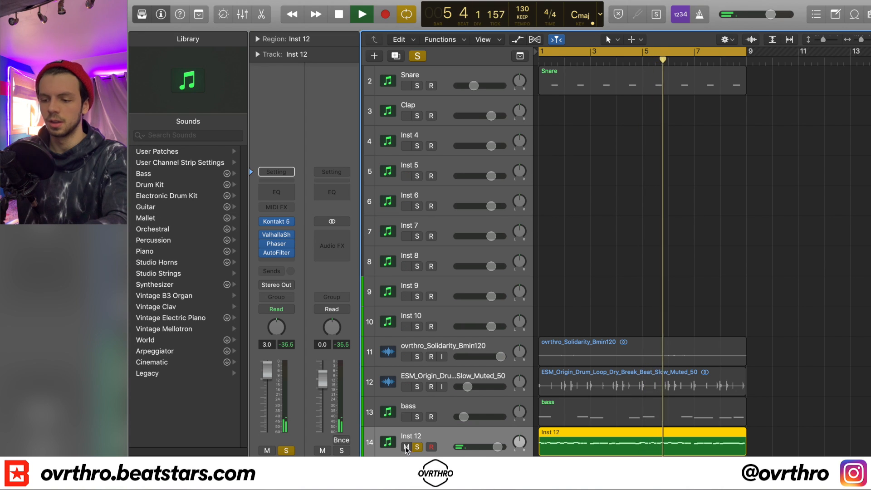
Add FF Pro-Q 2 after AutoFilter on Inst 12 with a low cut at about 414 Hz
{"action": "left_click", "coordinate": [280, 260]}
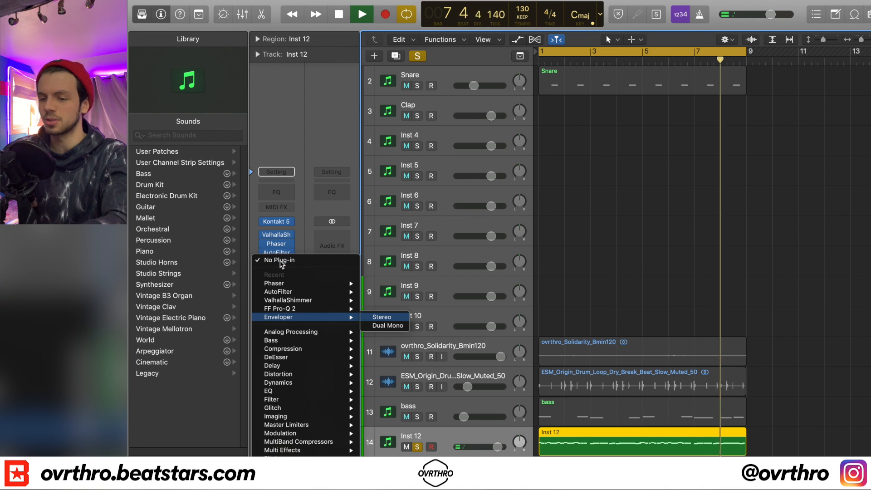
{"action": "left_click", "coordinate": [280, 260]}
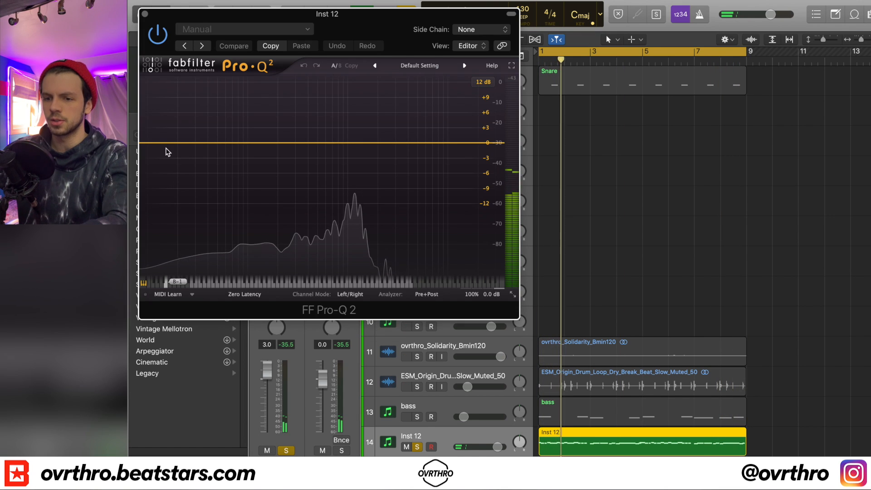
{"action": "double_click", "coordinate": [165, 142]}
{"action": "left_click_drag", "start_coordinate": [165, 142], "coordinate": [309, 140]}
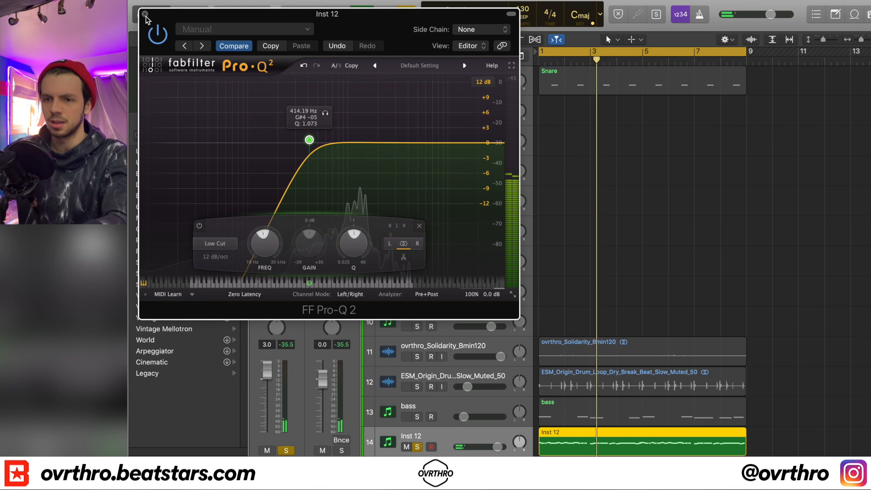
{"action": "left_click", "coordinate": [145, 14]}
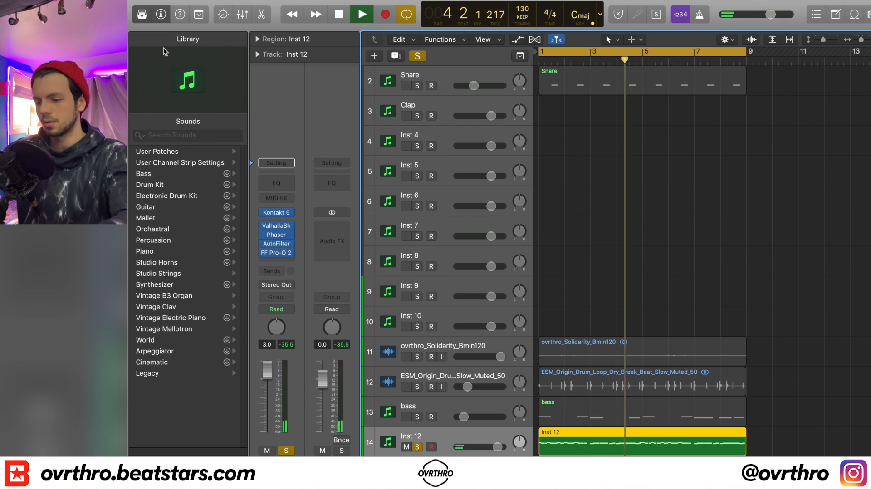
Unsolo the Inst 12 track and add the stereo Stereo Spread plug-in at the end of its effects chain
{"action": "key", "text": "s"}
{"action": "key", "text": "Return"}
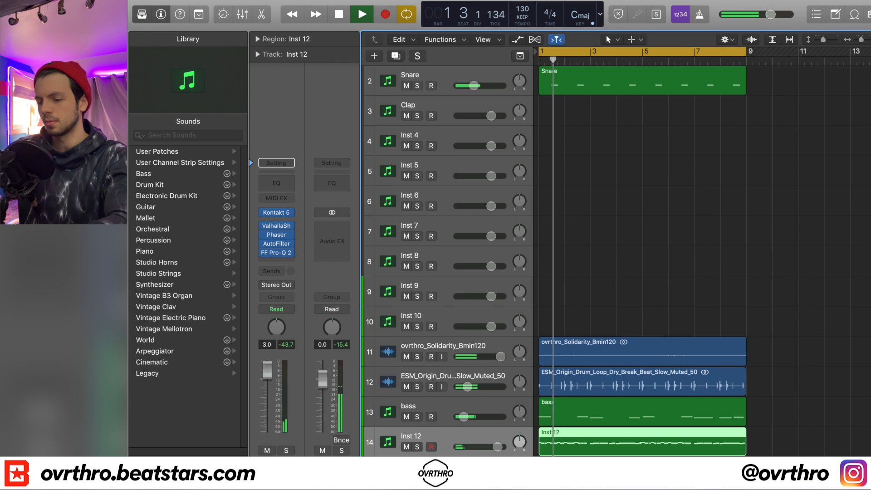
{"action": "left_click", "coordinate": [286, 260]}
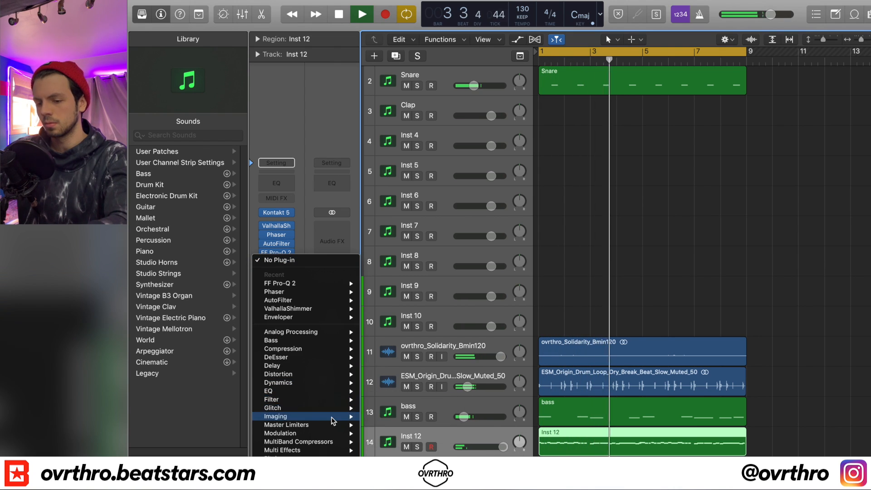
{"action": "mouse_move", "coordinate": [336, 416]}
{"action": "mouse_move", "coordinate": [413, 442]}
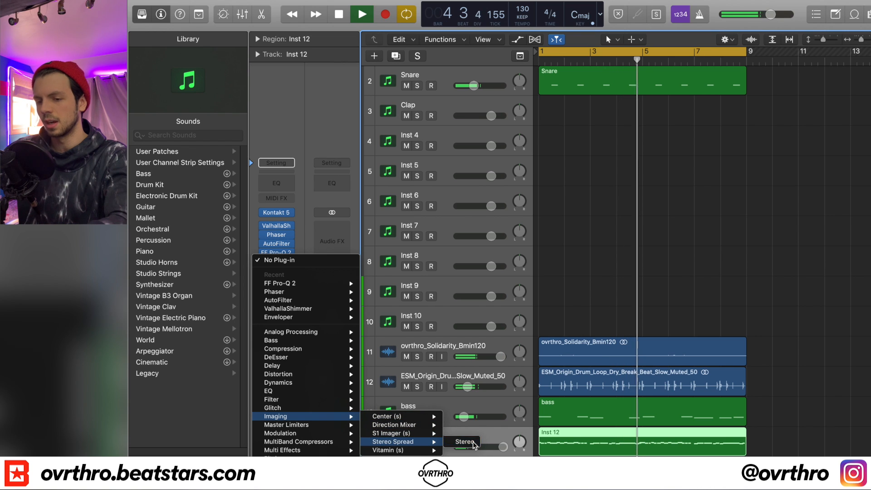
{"action": "left_click", "coordinate": [473, 443]}
{"action": "left_click", "coordinate": [142, 10]}
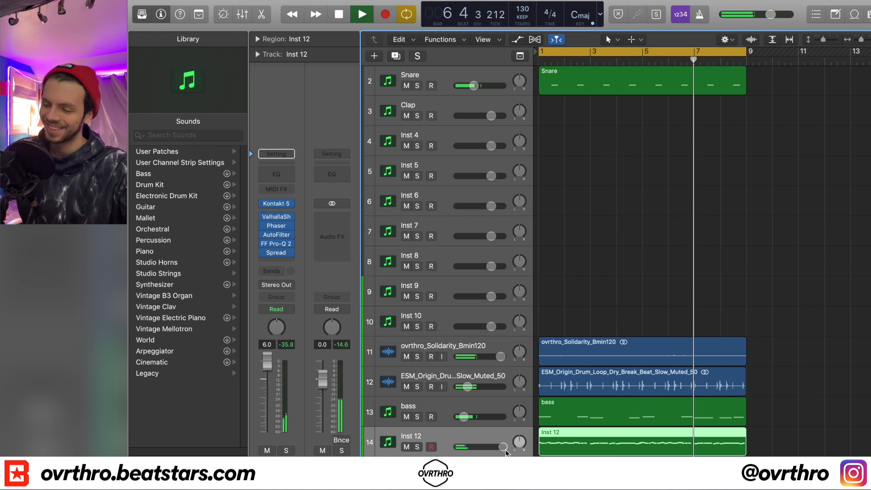
Bounce the Inst 12 track in place as Pad and balance its volume while the full loop plays
{"action": "left_click_drag", "start_coordinate": [505, 449], "coordinate": [498, 449]}
{"action": "key", "text": "shift+Return"}
{"action": "type", "text": "Pad"}
{"action": "key", "text": "Return"}
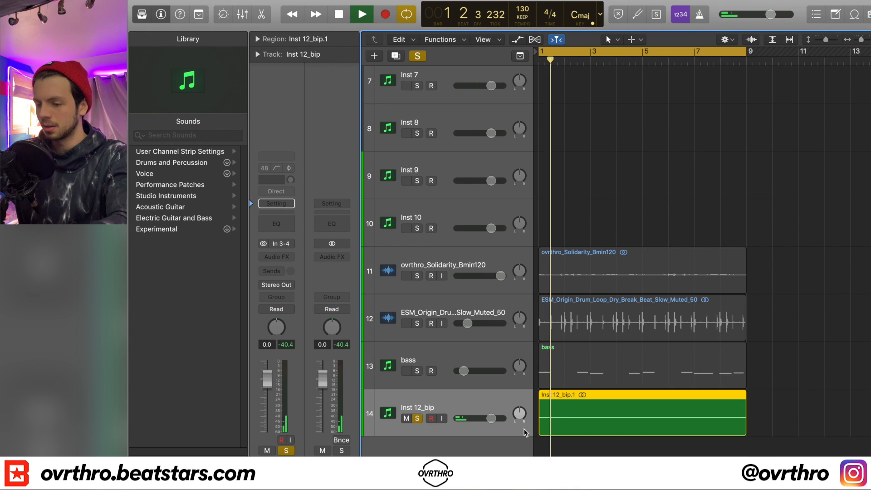
{"action": "key", "text": "space"}
{"action": "key", "text": "t"}
{"action": "key", "text": "a"}
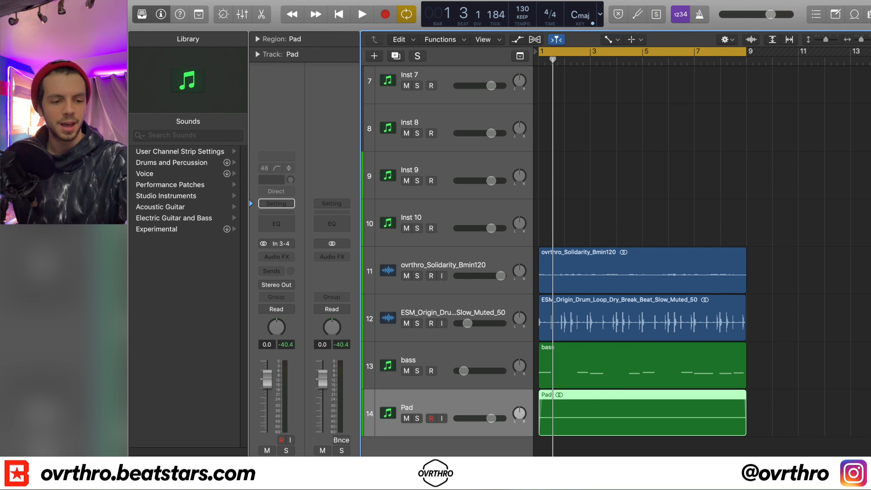
{"action": "key", "text": "space"}
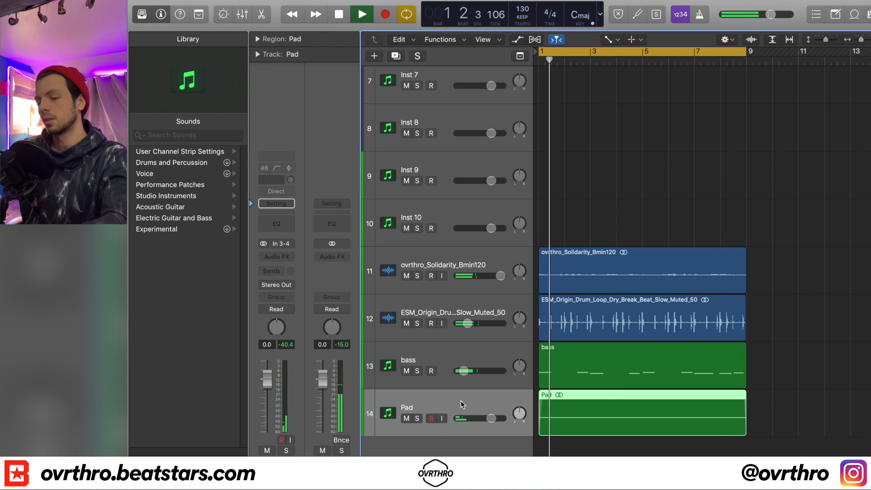
{"action": "left_click_drag", "start_coordinate": [492, 418], "coordinate": [492, 417]}
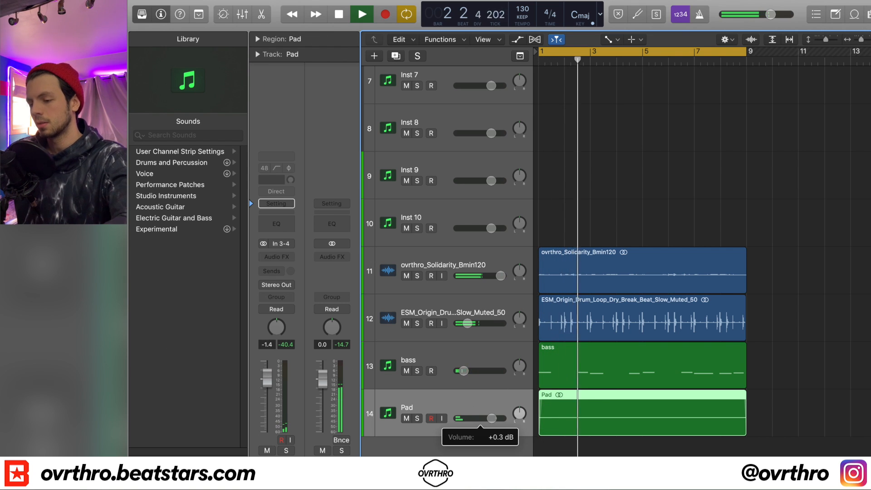
Load HAT 04 URBAN BEETS 4.wav from the HATS folder of WL Urban Beets 4 into the OH track's Kontakt
{"action": "scroll", "coordinate": [636, 286], "scroll_direction": "down", "scroll_amount": 3}
{"action": "scroll", "coordinate": [636, 286], "scroll_direction": "down", "scroll_amount": 2}
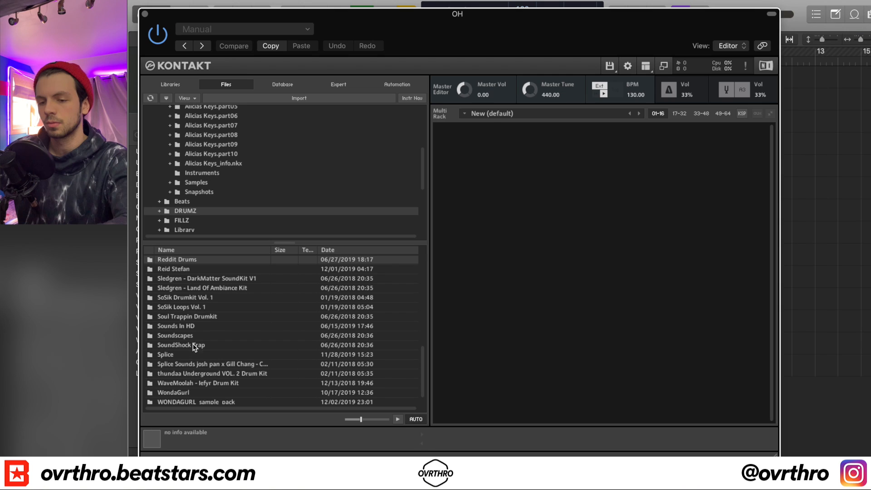
{"action": "double_click", "coordinate": [188, 271]}
{"action": "double_click", "coordinate": [188, 271]}
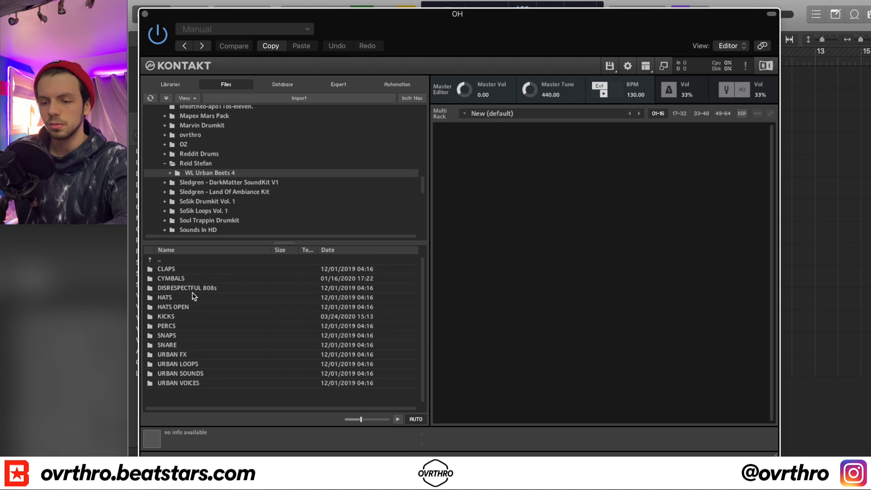
{"action": "double_click", "coordinate": [185, 298]}
{"action": "left_click", "coordinate": [191, 308]}
{"action": "left_click", "coordinate": [194, 300]}
{"action": "double_click", "coordinate": [207, 299]}
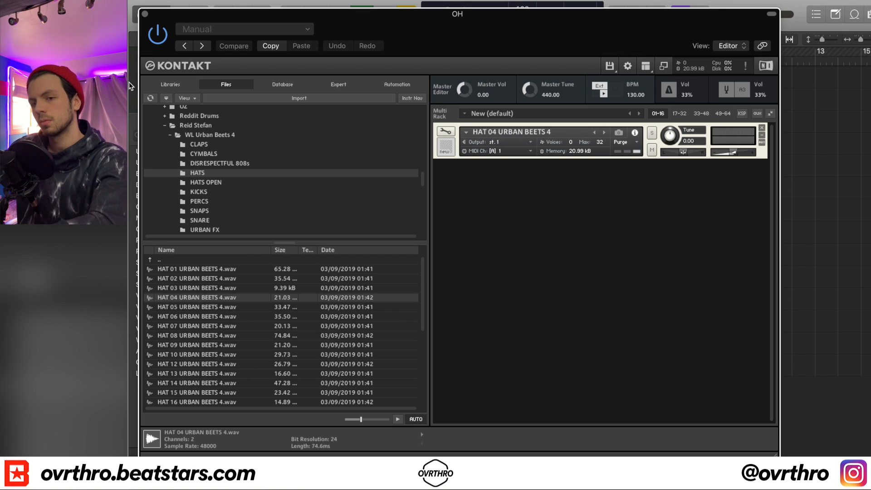
{"action": "left_click", "coordinate": [146, 14]}
Create a MIDI region on track 4 spanning bars 1 to 9 and rename the track HH
{"action": "right_click", "coordinate": [556, 142]}
{"action": "left_click", "coordinate": [583, 145]}
{"action": "double_click", "coordinate": [457, 144]}
{"action": "type", "text": "HH"}
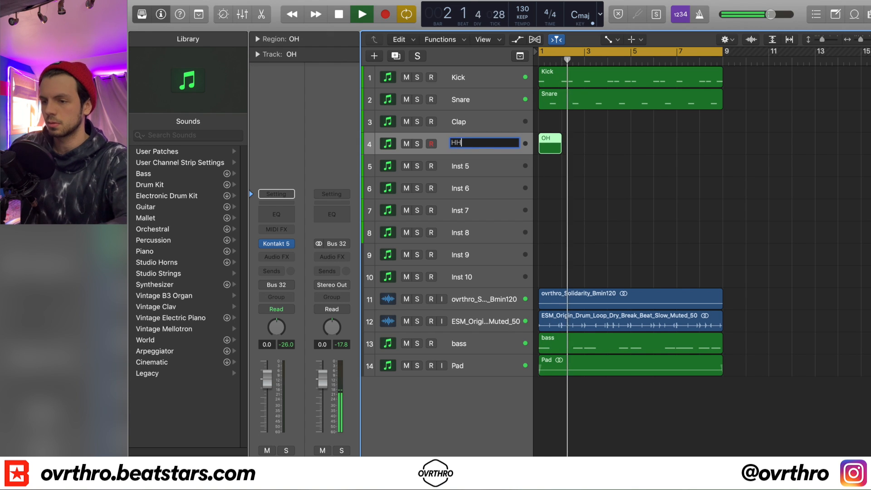
{"action": "key", "text": "Return"}
{"action": "left_click_drag", "start_coordinate": [560, 150], "coordinate": [690, 150]}
Set the HH region's time quantize to 1/8 Note and draw C3 hi-hat notes across bar 1 up to the start of bar 2
{"action": "key", "text": "e"}
{"action": "left_click", "coordinate": [414, 297]}
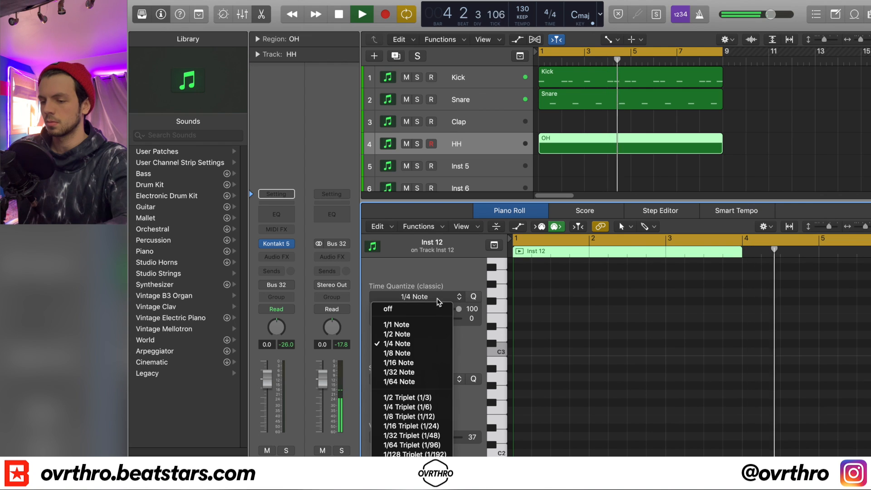
{"action": "left_click", "coordinate": [413, 352]}
{"action": "key", "text": "t"}
{"action": "key", "text": "b"}
{"action": "left_click", "coordinate": [518, 352]}
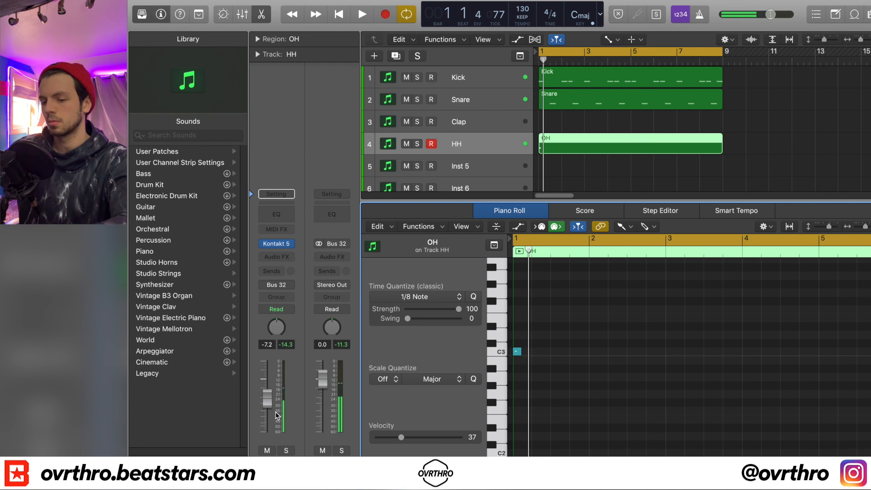
{"action": "key", "text": "space"}
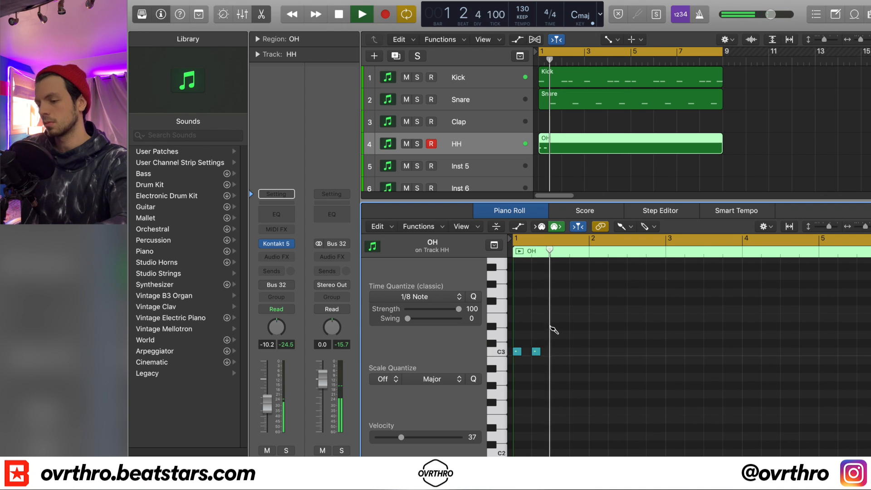
{"action": "left_click", "coordinate": [556, 352]}
{"action": "left_click", "coordinate": [584, 352]}
{"action": "left_click", "coordinate": [594, 351]}
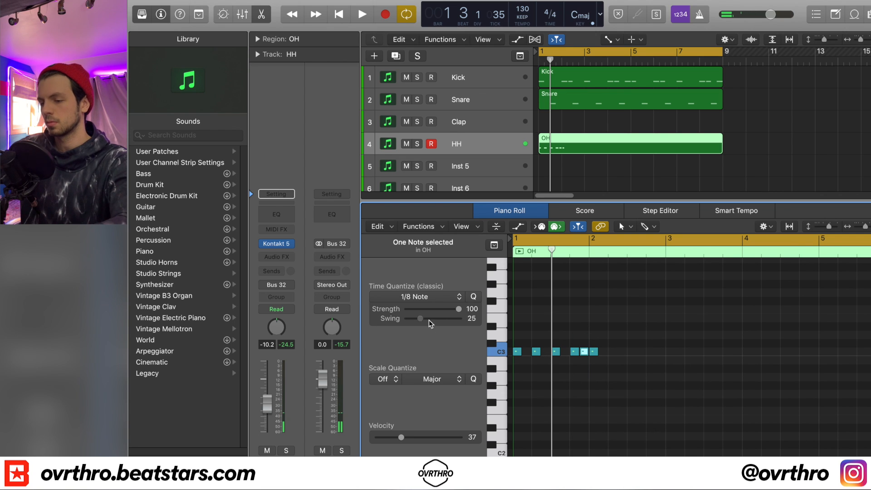
Set the quantize swing to 100 for the off-beat hi-hat note at the end of bar 1 and audition the pattern
{"action": "key", "text": "space"}
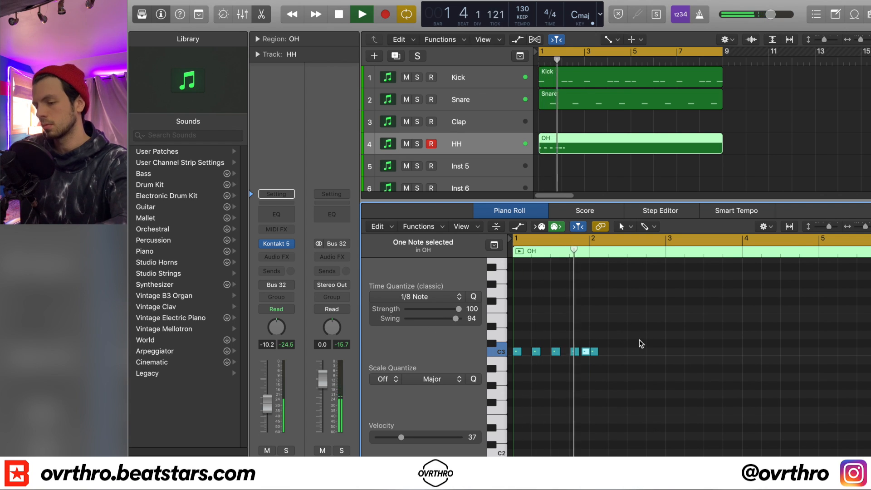
{"action": "key", "text": "space"}
{"action": "key", "text": "space"}
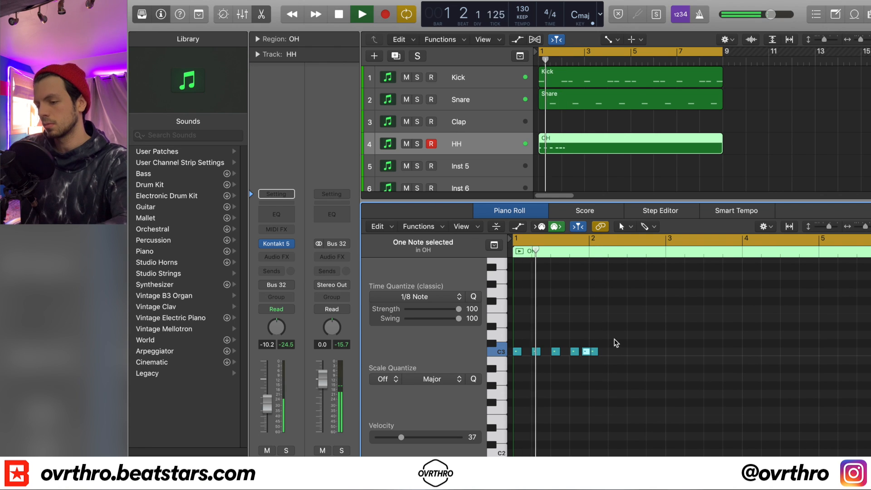
Copy the last three C3 hi-hat notes to beats 2 and 3 of bar 2 and play the pattern
{"action": "left_click_drag", "start_coordinate": [616, 346], "coordinate": [570, 359]}
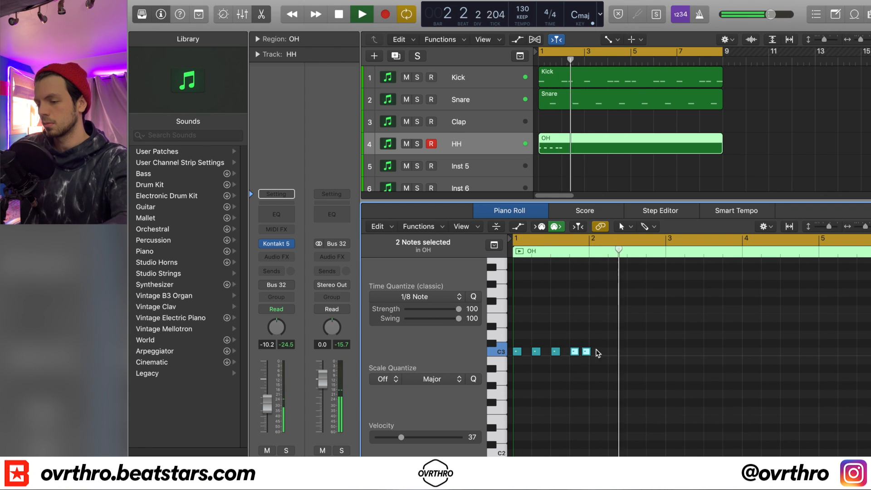
{"action": "key", "text": "space"}
{"action": "left_click", "coordinate": [588, 255]}
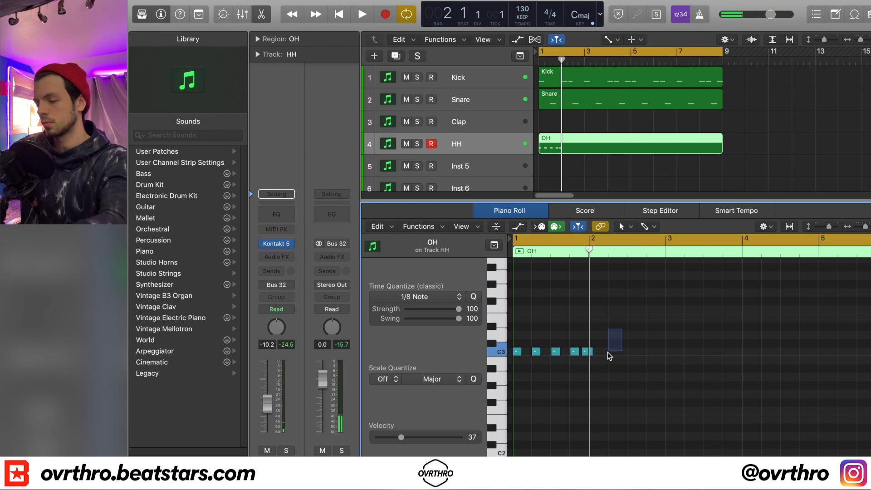
{"action": "left_click_drag", "start_coordinate": [596, 367], "coordinate": [599, 358]}
{"action": "left_click_drag", "start_coordinate": [646, 316], "coordinate": [574, 364]}
{"action": "left_click_drag", "start_coordinate": [650, 333], "coordinate": [595, 355]}
{"action": "key", "text": "space"}
{"action": "key", "text": "space"}
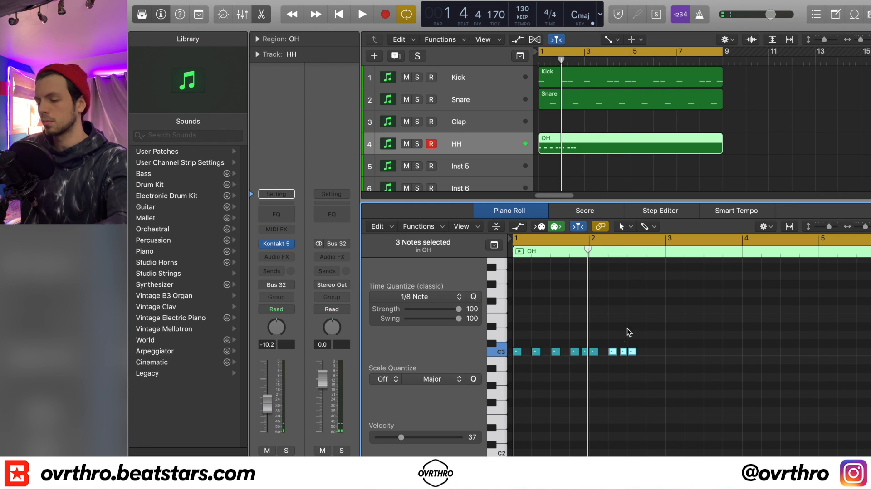
Copy the three-note hi-hat roll up to the start of bar 3 and repeat the whole pattern through bar 4
{"action": "key", "text": "space"}
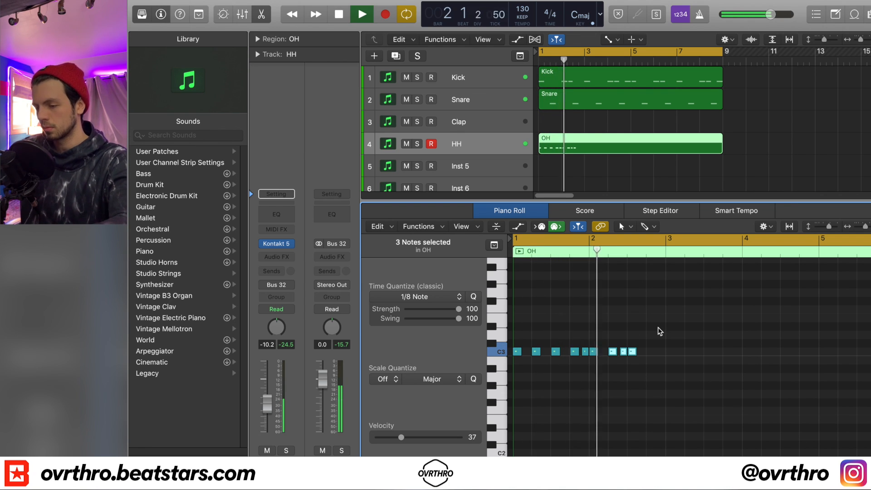
{"action": "key", "text": "space"}
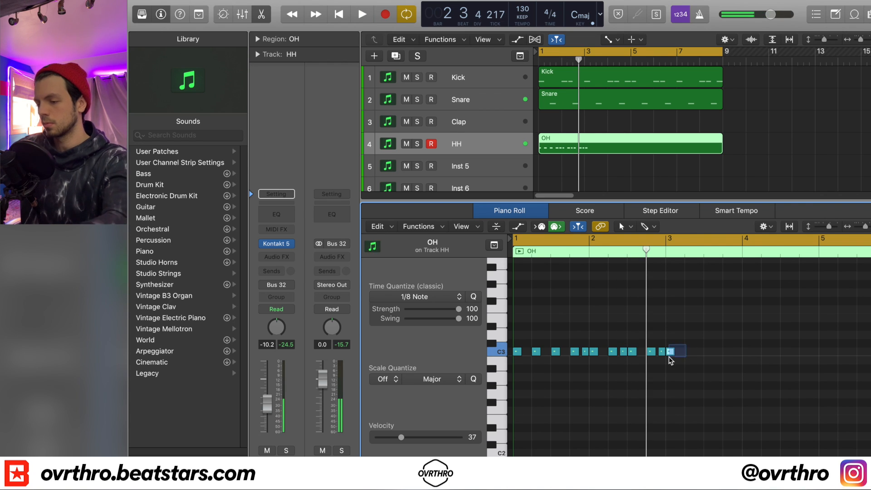
{"action": "left_click_drag", "start_coordinate": [707, 328], "coordinate": [509, 397]}
{"action": "key", "text": "super+r"}
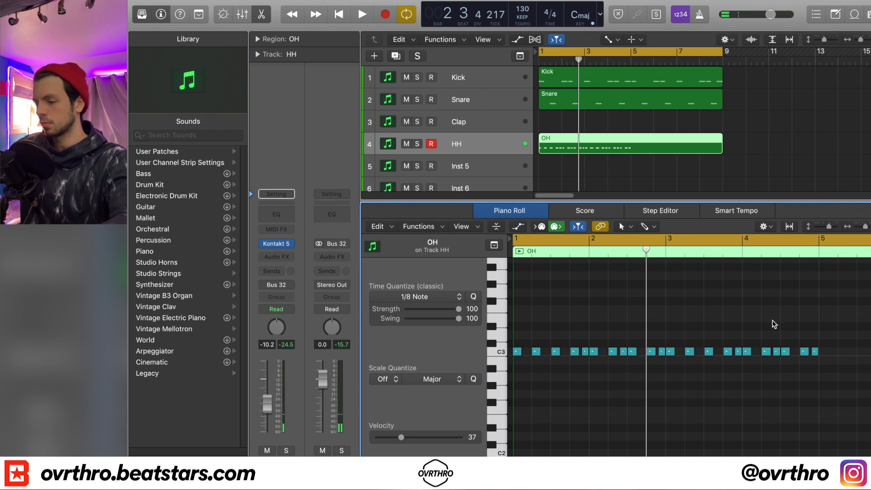
Thin the C3 hi-hats in bars 3 and 4 to evenly spaced hits, and repeat the four-bar pattern from bar 5
{"action": "left_click_drag", "start_coordinate": [724, 340], "coordinate": [676, 378]}
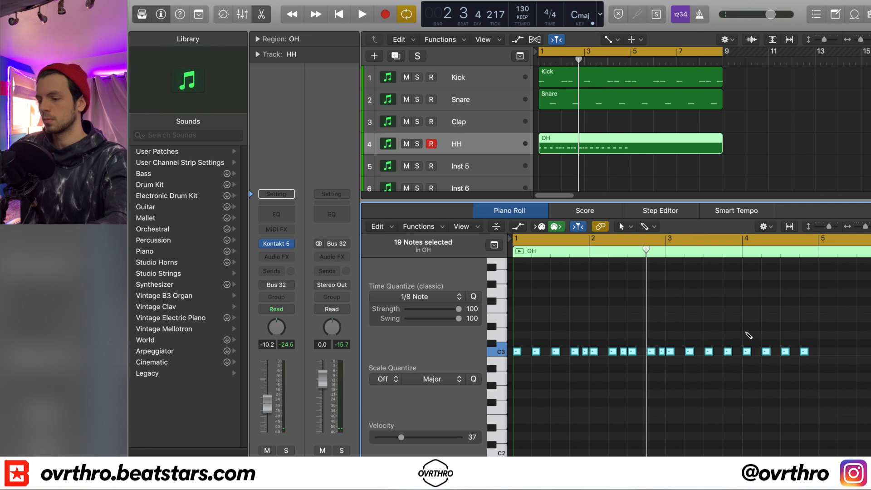
{"action": "key", "text": "space"}
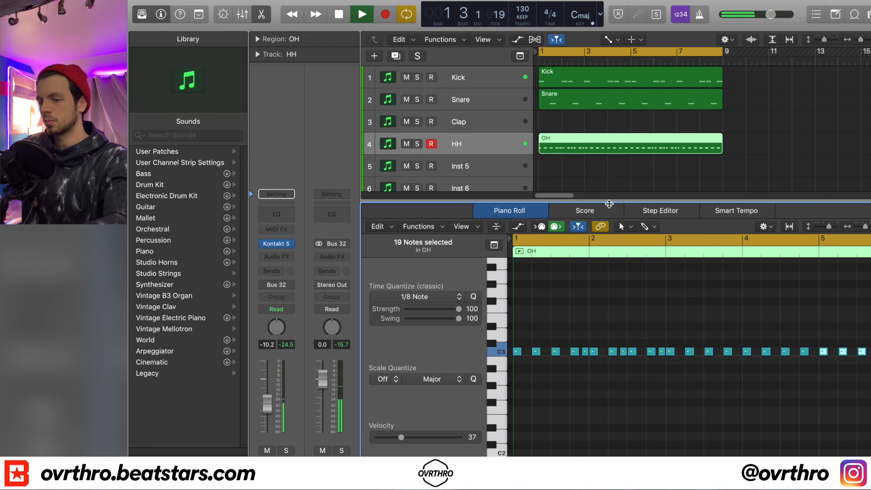
{"action": "key", "text": "e"}
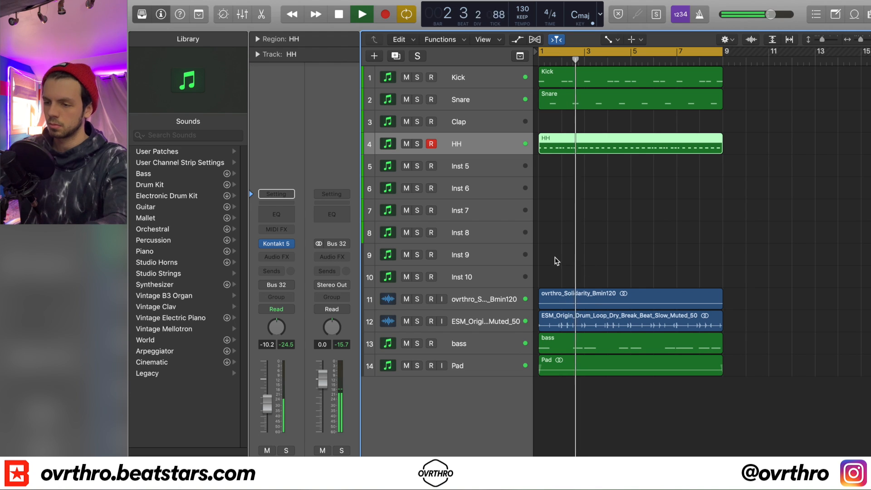
Rename track 5 as Perc and open its Kontakt instrument
{"action": "left_click", "coordinate": [474, 173]}
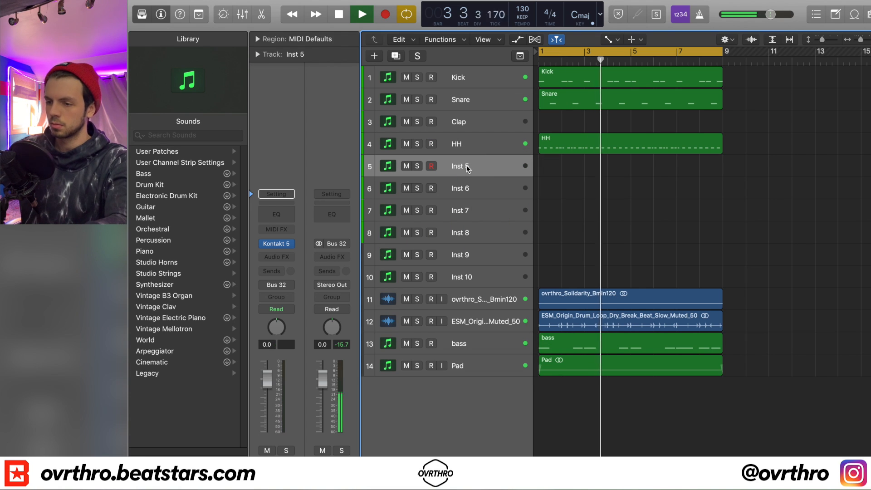
{"action": "double_click", "coordinate": [477, 167]}
{"action": "type", "text": "Perc"}
{"action": "key", "text": "Return"}
{"action": "mouse_move", "coordinate": [280, 238]}
{"action": "left_click", "coordinate": [277, 242]}
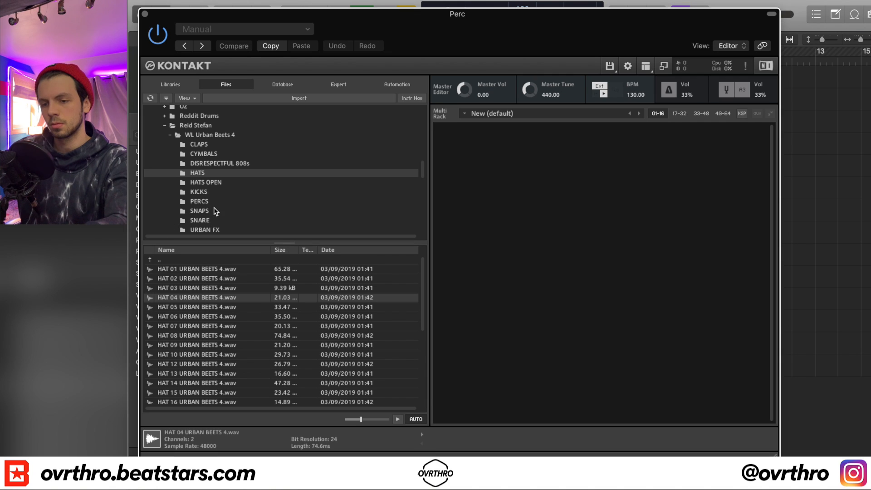
Collapse the Reid Stefan folder and browse to the Percussion folder of SoSik Drumkit Vol. 1 in Kontakt
{"action": "left_click", "coordinate": [166, 126]}
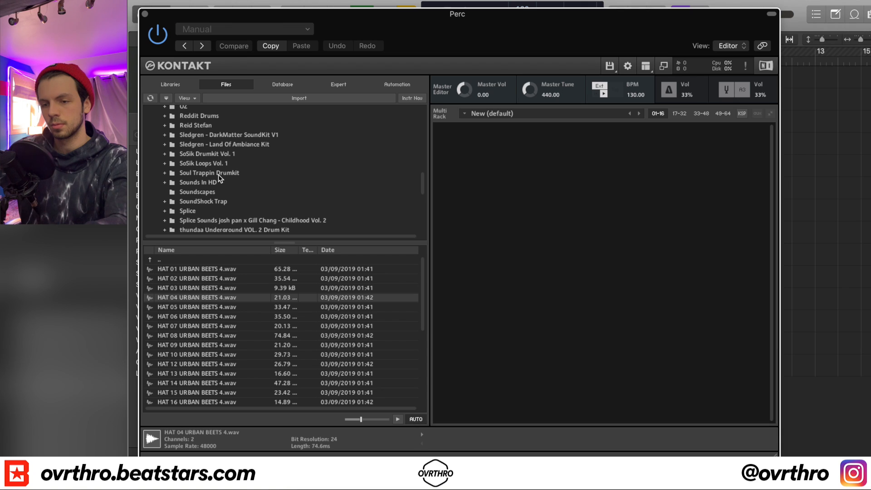
{"action": "left_click", "coordinate": [219, 155]}
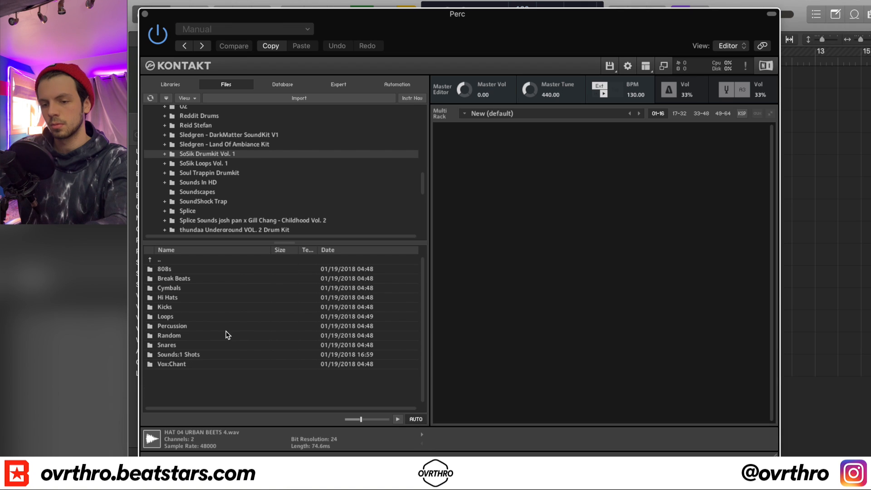
{"action": "double_click", "coordinate": [188, 327]}
Audition the Sik percussion samples one after another through 9 Sik - Percussion 17 (Wiw).wav, adjusting the preview volume
{"action": "left_click", "coordinate": [190, 278]}
{"action": "left_click", "coordinate": [199, 298]}
{"action": "left_click", "coordinate": [216, 280]}
{"action": "left_click", "coordinate": [217, 288]}
{"action": "left_click", "coordinate": [219, 271]}
{"action": "left_click", "coordinate": [234, 309]}
{"action": "left_click", "coordinate": [238, 316]}
{"action": "left_click", "coordinate": [240, 326]}
{"action": "left_click", "coordinate": [247, 335]}
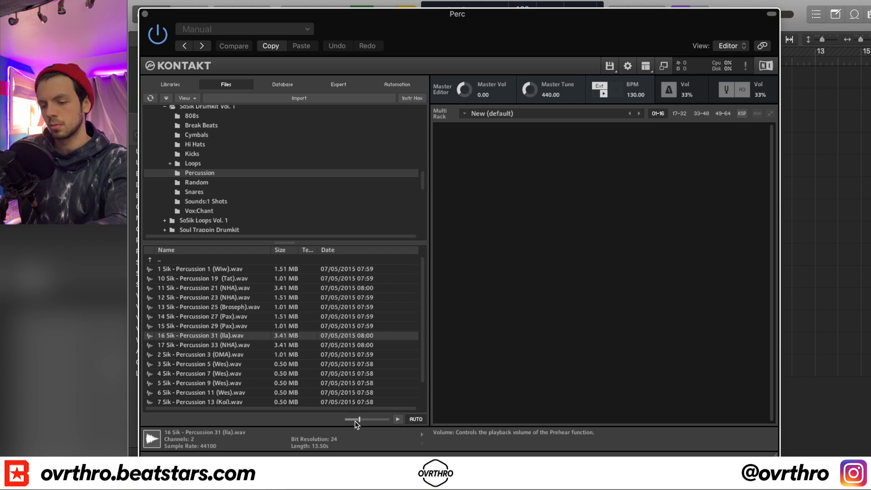
{"action": "left_click", "coordinate": [230, 346]}
{"action": "left_click", "coordinate": [236, 355]}
{"action": "left_click", "coordinate": [246, 364]}
{"action": "left_click", "coordinate": [256, 374]}
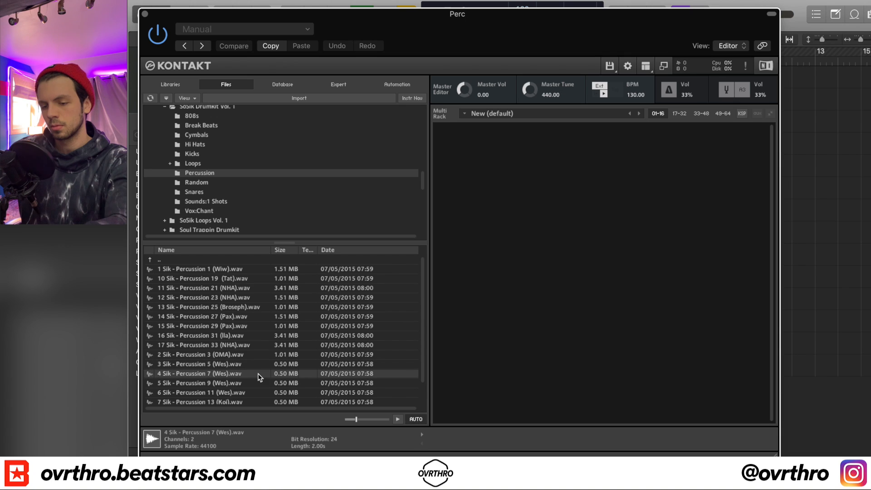
{"action": "left_click", "coordinate": [270, 384]}
{"action": "left_click", "coordinate": [257, 393]}
{"action": "scroll", "coordinate": [254, 386], "scroll_direction": "down", "scroll_amount": 2}
{"action": "left_click", "coordinate": [249, 381]}
{"action": "left_click", "coordinate": [254, 390]}
{"action": "left_click", "coordinate": [258, 398]}
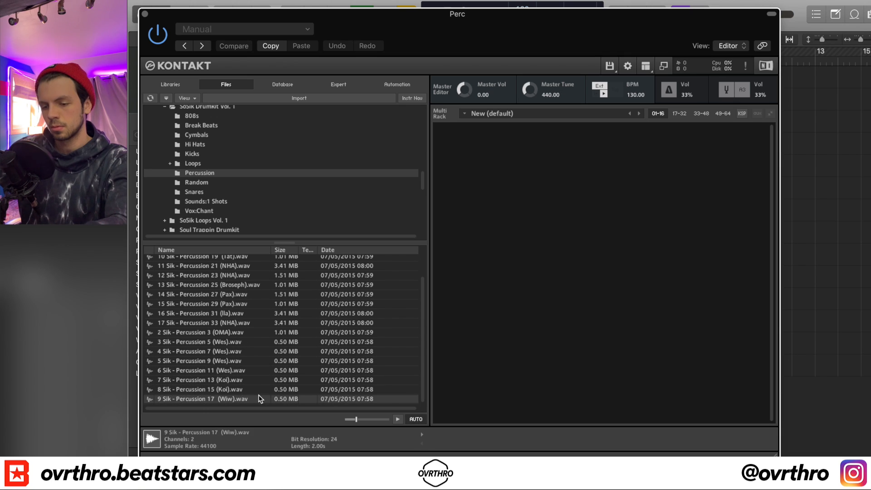
Compare Percussion 11 and 13, load 6 Sik - Percussion 11 (Wes).wav as the Perc sound and close Kontakt
{"action": "left_click", "coordinate": [254, 371]}
{"action": "left_click", "coordinate": [248, 381]}
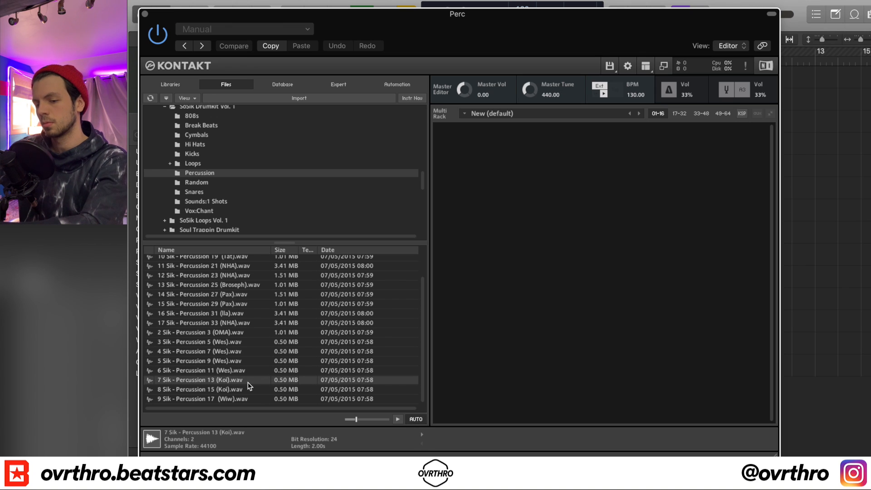
{"action": "left_click", "coordinate": [259, 372]}
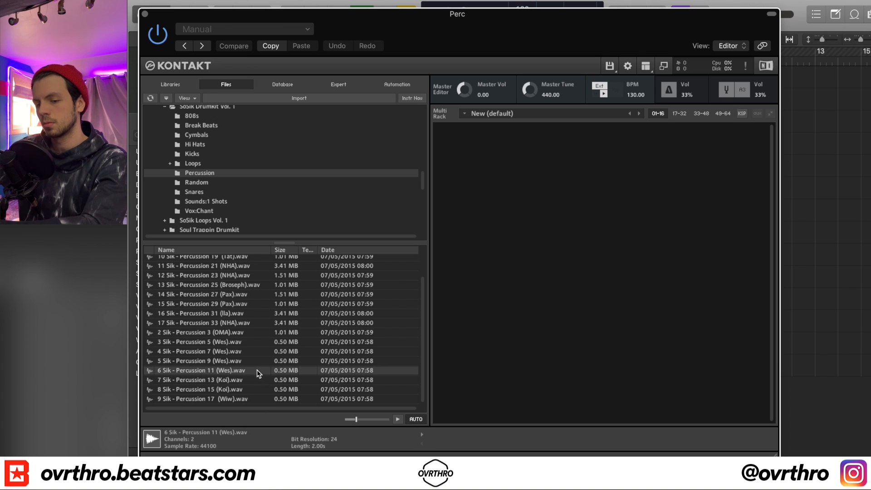
{"action": "key", "text": "super+w"}
Copy the Snare region onto the Perc track at bar 1 and play it back
{"action": "left_click", "coordinate": [569, 108]}
{"action": "key", "text": "Return"}
{"action": "key", "text": "super+v"}
{"action": "left_click", "coordinate": [569, 216]}
{"action": "key", "text": "space"}
{"action": "left_click", "coordinate": [548, 174]}
{"action": "key", "text": "space"}
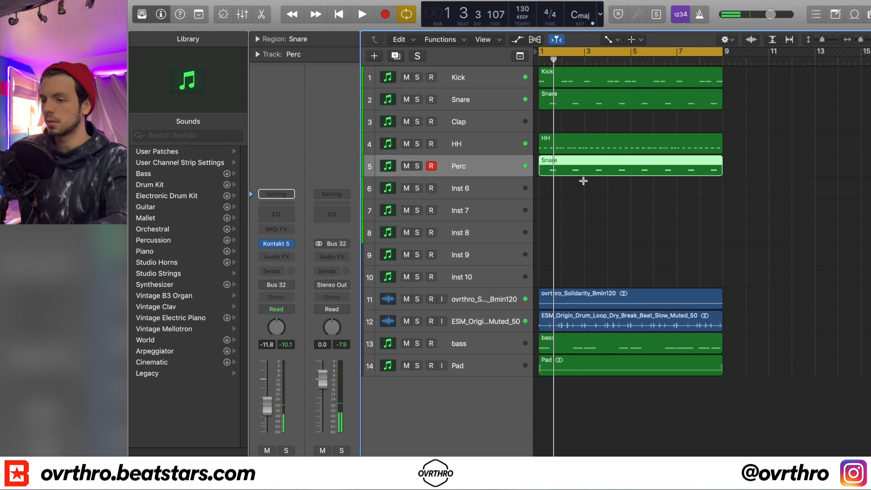
Cut every other hit out of the copied Perc region and join the remaining pieces into one region named Perc
{"action": "left_click_drag", "start_coordinate": [561, 172], "coordinate": [559, 179]}
{"action": "left_click_drag", "start_coordinate": [612, 172], "coordinate": [591, 175]}
{"action": "key", "text": "Delete"}
{"action": "left_click_drag", "start_coordinate": [655, 167], "coordinate": [467, 184]}
{"action": "key", "text": "super+l"}
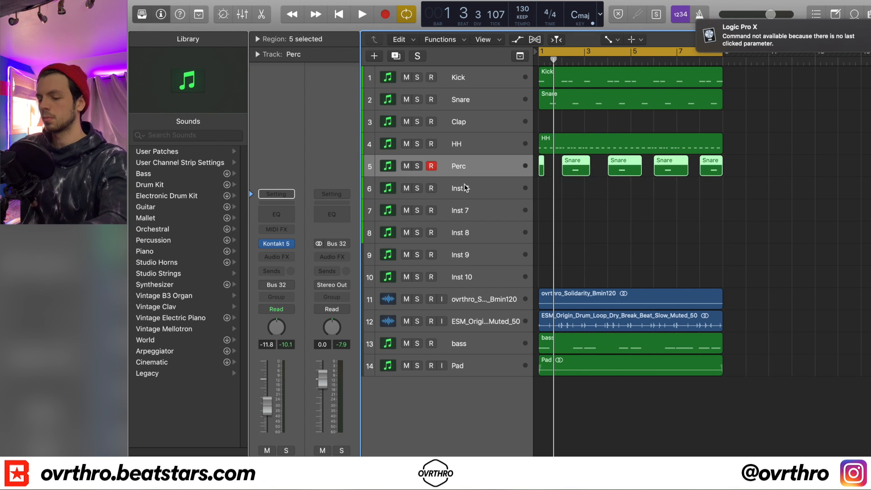
{"action": "key", "text": "super+j"}
{"action": "key", "text": "alt+shift+n"}
Send the Perc track to Bus 4 (Reverb Plate Drum), raise the send level and lower the track volume to -35.0 dB
{"action": "key", "text": "space"}
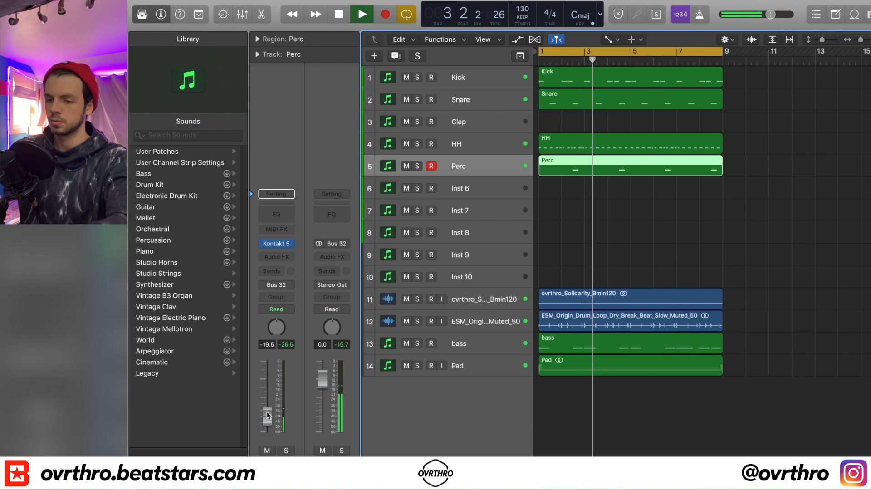
{"action": "left_click", "coordinate": [272, 271]}
{"action": "mouse_move", "coordinate": [291, 289]}
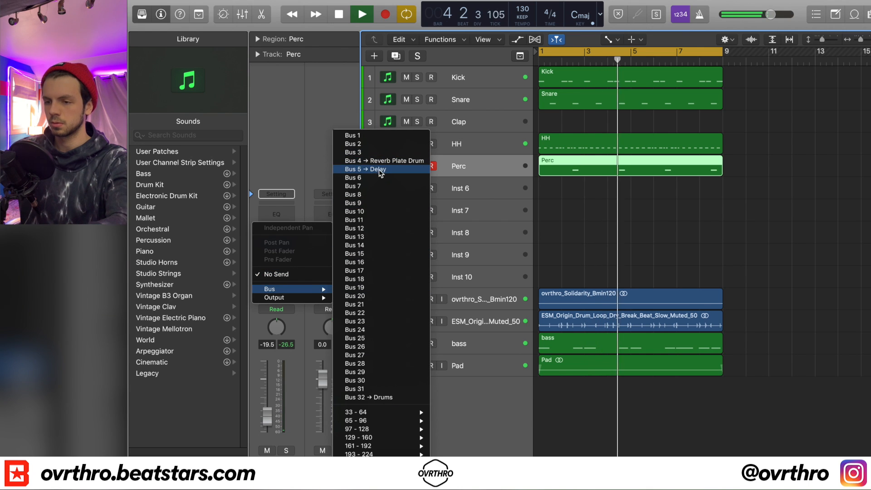
{"action": "left_click", "coordinate": [380, 170]}
{"action": "left_click", "coordinate": [275, 265]}
{"action": "mouse_move", "coordinate": [286, 358]}
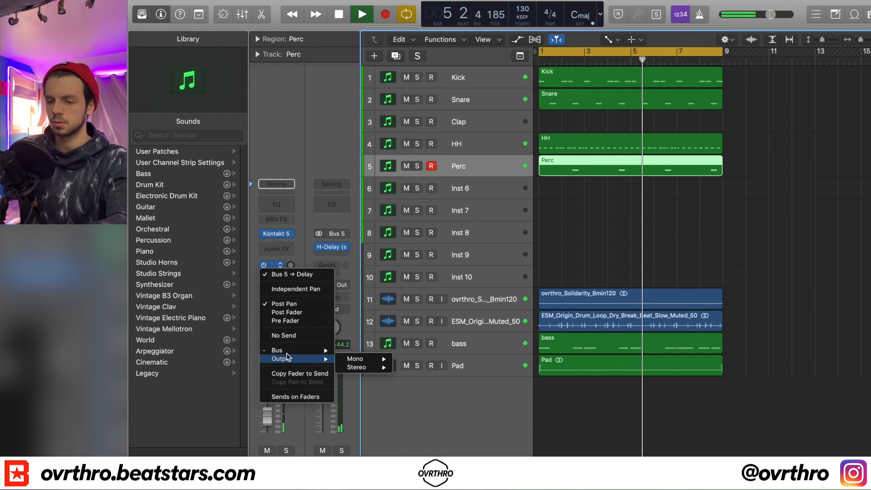
{"action": "left_click", "coordinate": [386, 150]}
{"action": "left_click_drag", "start_coordinate": [292, 268], "coordinate": [291, 197]}
{"action": "key", "text": "Return"}
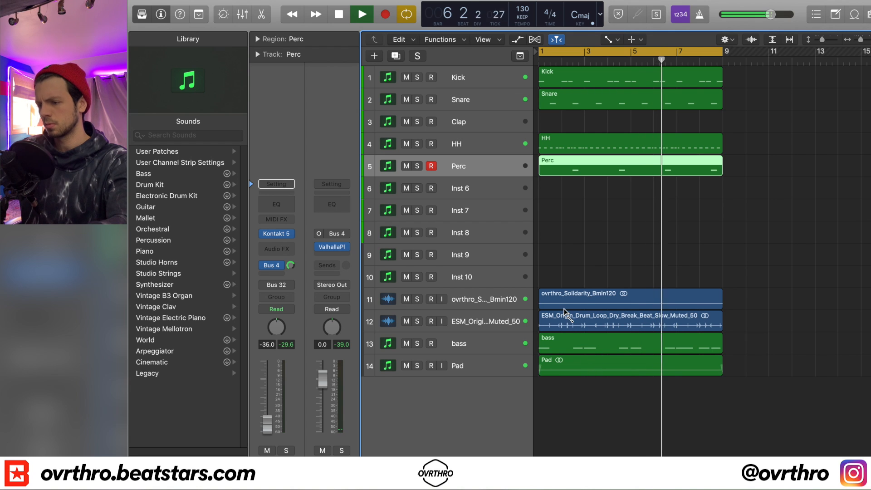
Try the Custom LCD mode and switch the display to a compact bar, beat, tempo and key layout
{"action": "left_click", "coordinate": [598, 14]}
{"action": "left_click", "coordinate": [624, 143]}
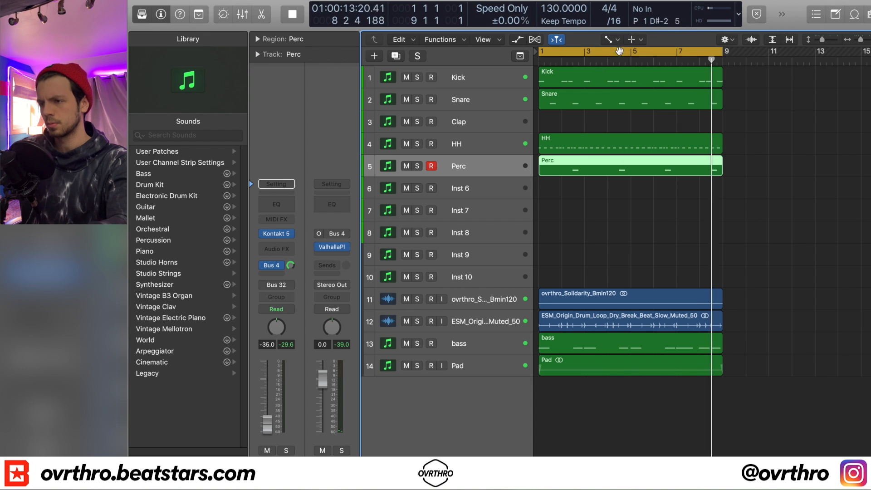
{"action": "left_click", "coordinate": [738, 14]}
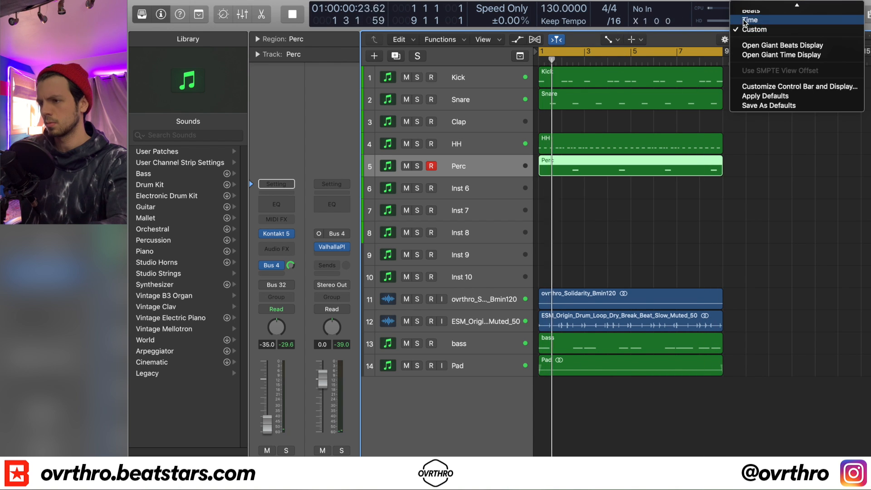
{"action": "left_click", "coordinate": [751, 14]}
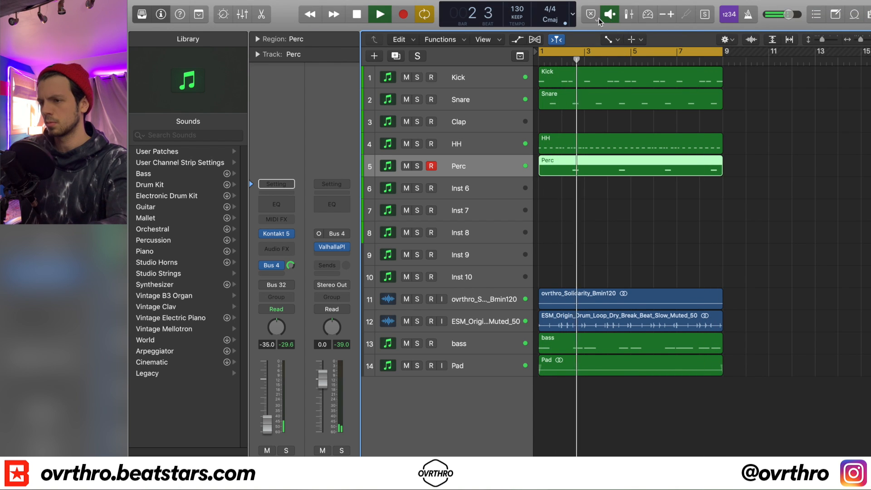
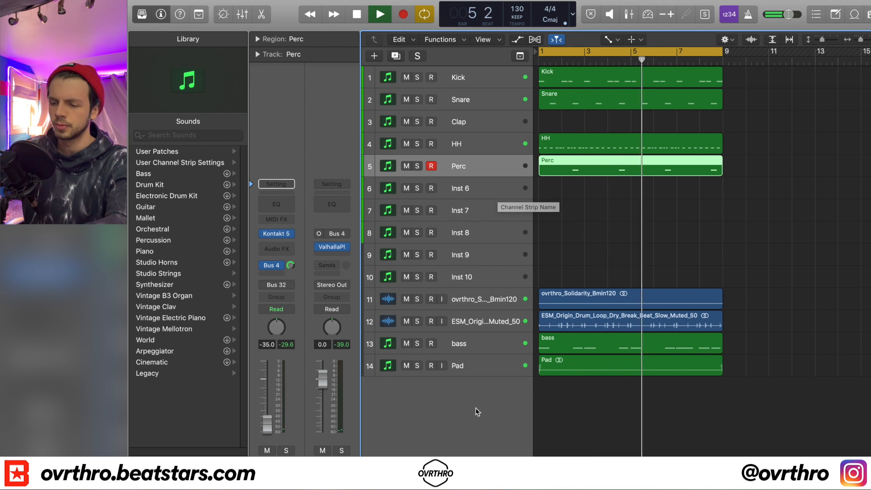
Replace the unused Inst 7 to Inst 10 tracks with a Studio Violas track holding an empty MIDI region from bar 1 to 9
{"action": "left_click", "coordinate": [473, 277]}
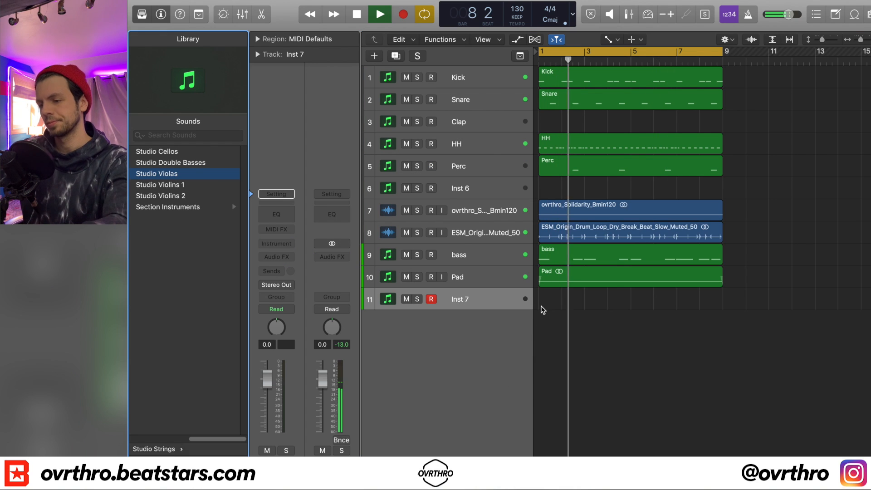
{"action": "right_click", "coordinate": [542, 306]}
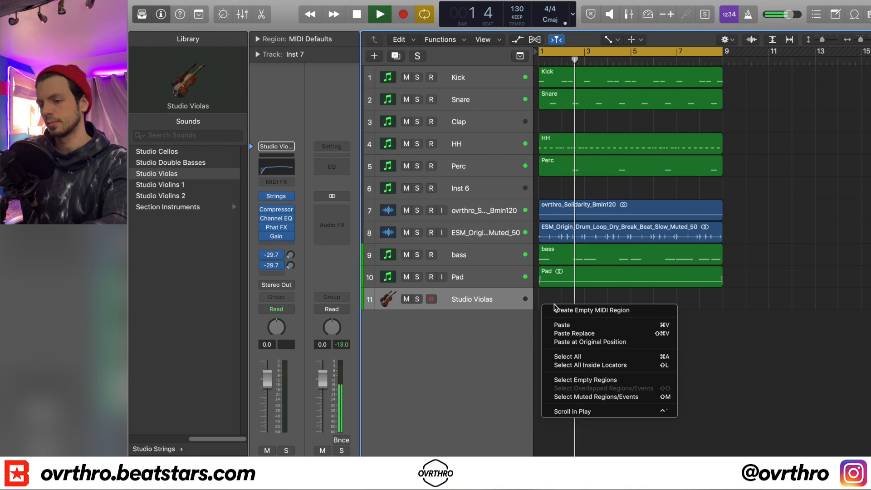
{"action": "left_click", "coordinate": [557, 311]}
{"action": "left_click_drag", "start_coordinate": [561, 307], "coordinate": [710, 308]}
{"action": "key", "text": "p"}
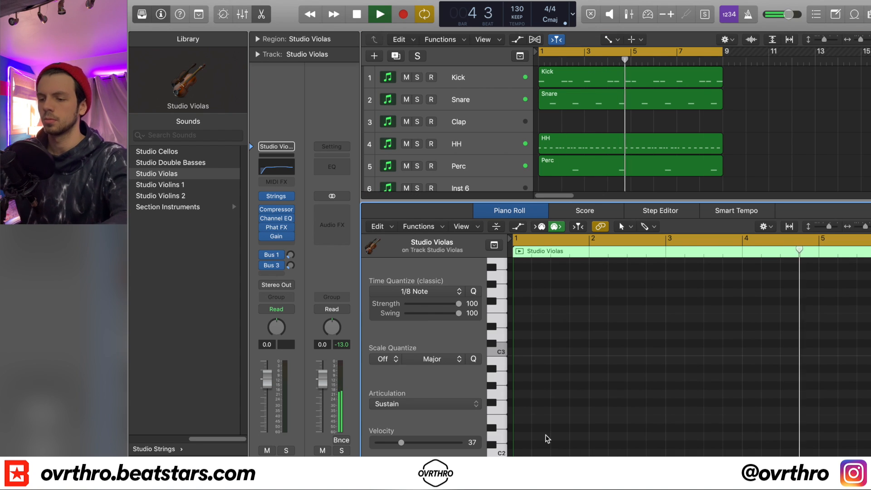
Set the viola articulation to Spiccato with quantize swing at 0, and lower the track volume to -8.8 dB
{"action": "left_click", "coordinate": [440, 409]}
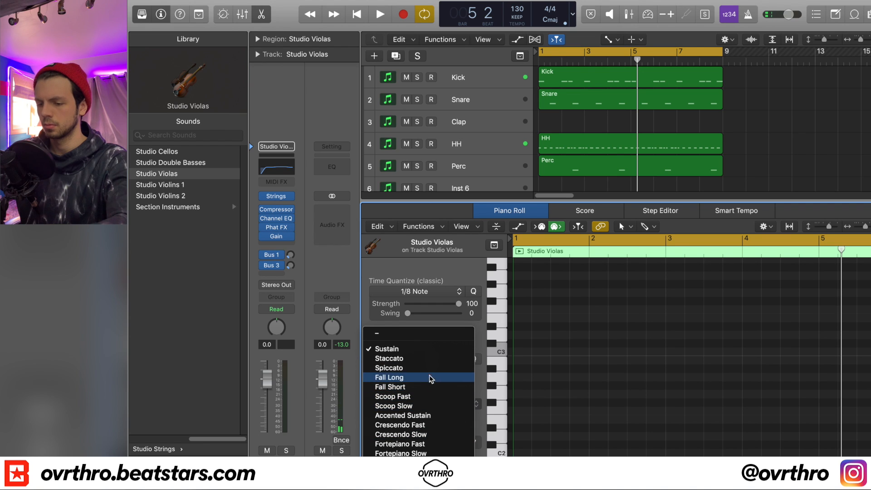
{"action": "left_click", "coordinate": [431, 368]}
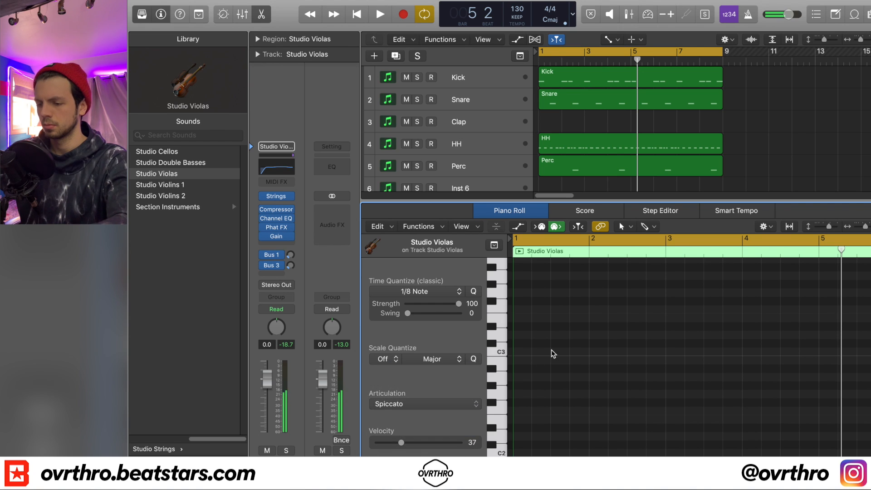
{"action": "key", "text": "t"}
{"action": "key", "text": "b"}
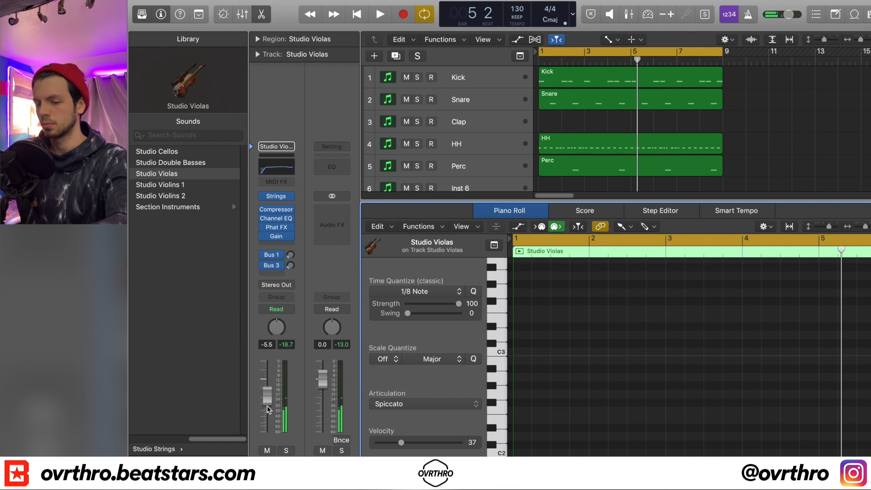
Paint viola notes on beat 3 of each bar with the Brush tool: E3 in bars 1 and 2, B2 in bars 3 and 4
{"action": "key", "text": "space"}
{"action": "left_click", "coordinate": [554, 317]}
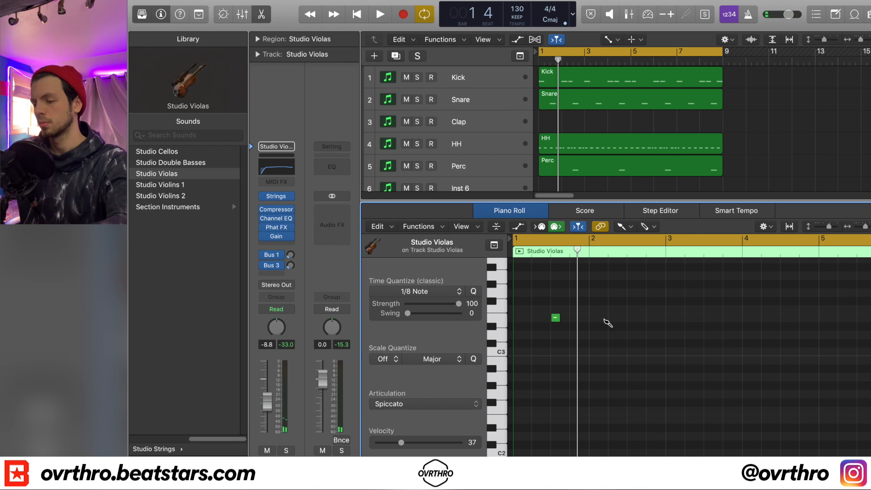
{"action": "key", "text": "space"}
{"action": "left_click", "coordinate": [632, 317]}
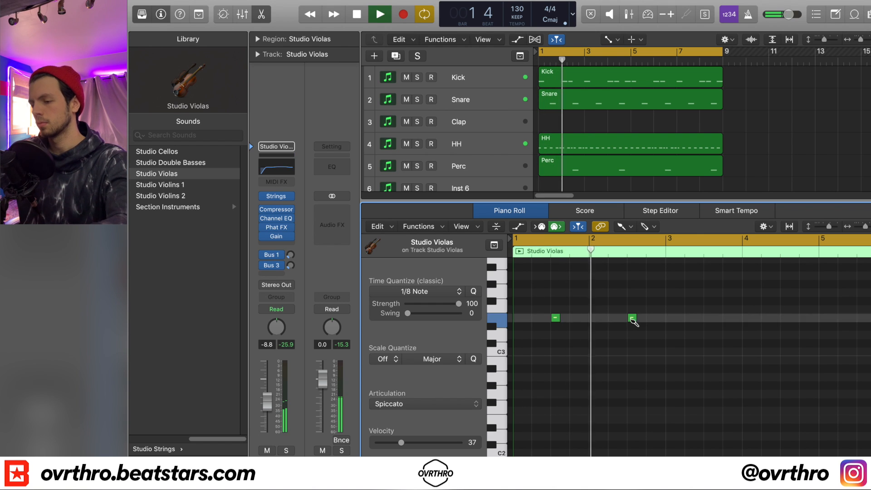
{"action": "left_click", "coordinate": [709, 360]}
{"action": "left_click", "coordinate": [785, 359]}
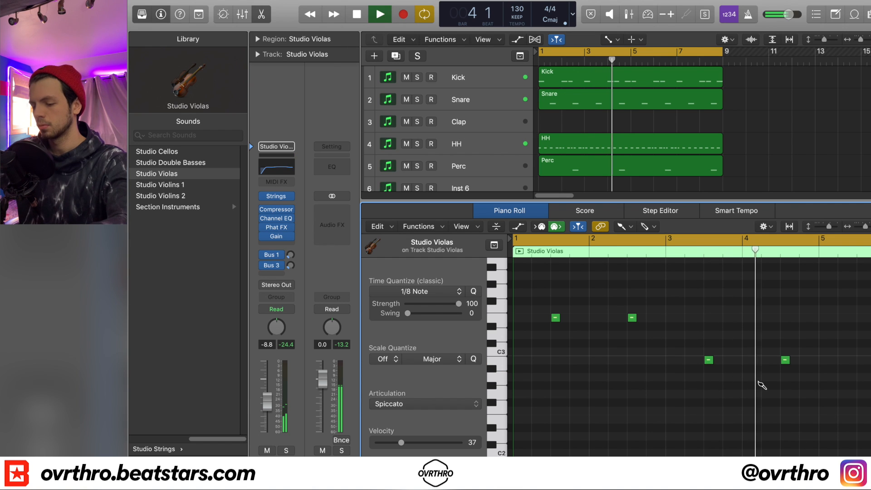
Copy all four viola notes and paste them at bar 5 to fill bars 5 to 8
{"action": "key", "text": "super+a"}
{"action": "key", "text": "super+c"}
{"action": "key", "text": "super+v"}
{"action": "scroll", "coordinate": [707, 377], "scroll_direction": "right", "scroll_amount": 10}
{"action": "key", "text": "t"}
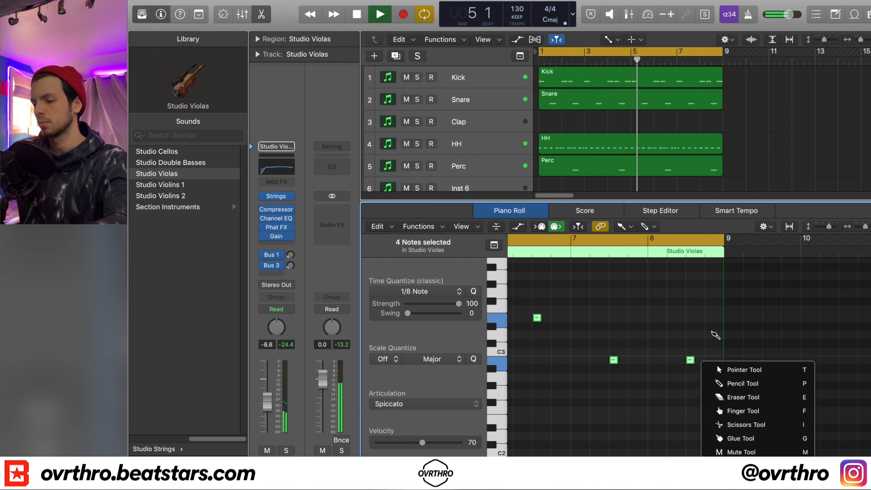
Move the last viola note in bar 8 from B2 up to D3 and close the note editor
{"action": "key", "text": "t"}
{"action": "left_click", "coordinate": [688, 362]}
{"action": "left_click_drag", "start_coordinate": [690, 360], "coordinate": [690, 335]}
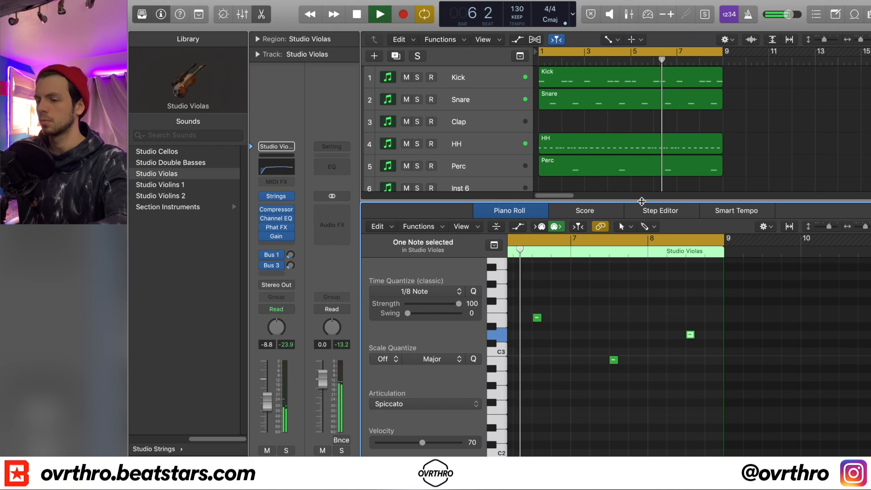
{"action": "key", "text": "p"}
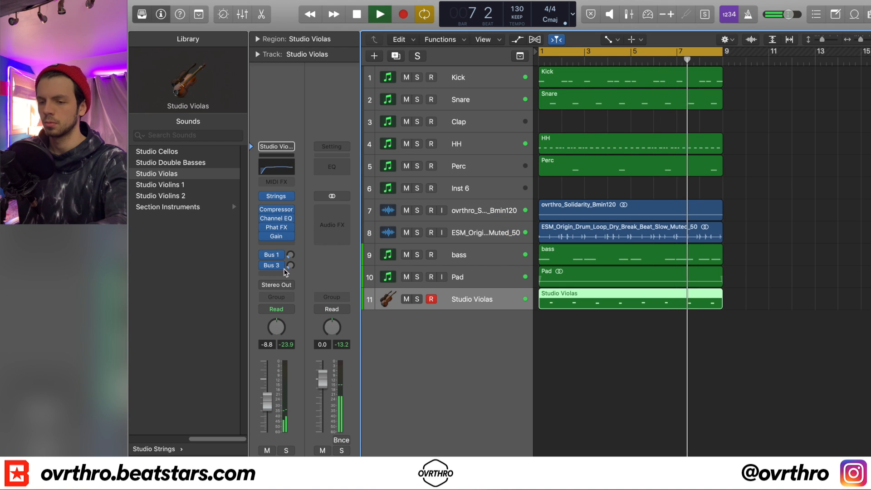
Set the Studio Violas track's Bus 3 reverb send to -8.0 and lower its volume to -12.0 dB
{"action": "left_click", "coordinate": [290, 265]}
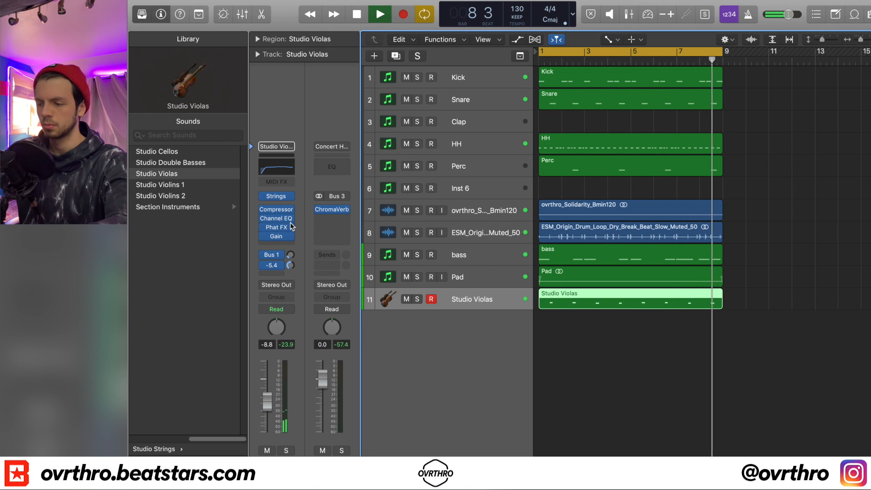
{"action": "left_click_drag", "start_coordinate": [290, 223], "coordinate": [291, 231]}
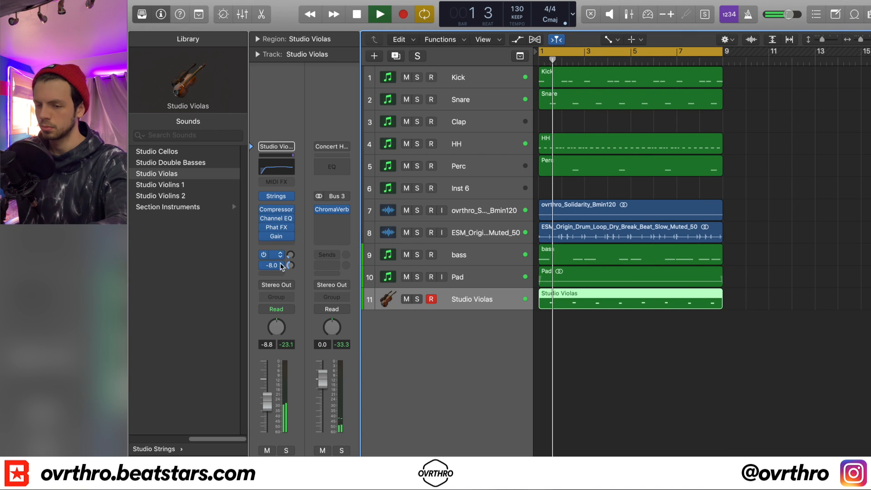
{"action": "left_click_drag", "start_coordinate": [267, 399], "coordinate": [267, 405]}
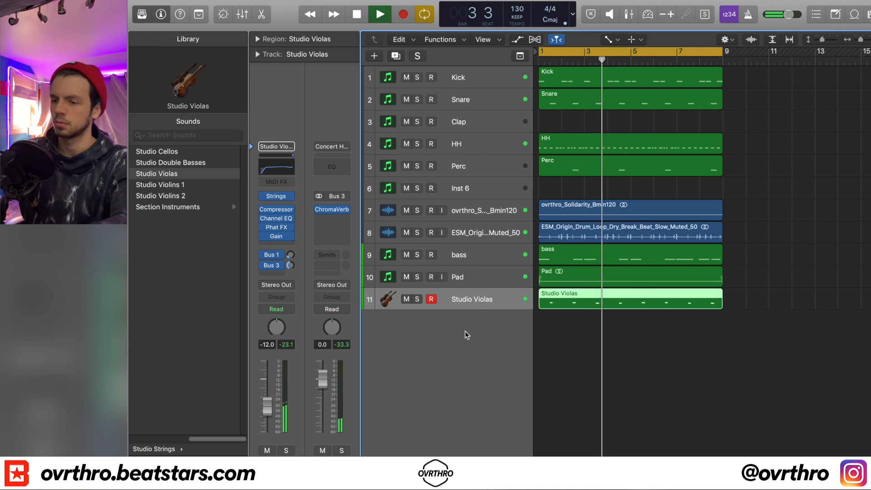
Rename the Inst 6 track Cym and load the Sik - Cymbals 9 (Oh Baby) sample into its Kontakt instrument
{"action": "left_click", "coordinate": [468, 188]}
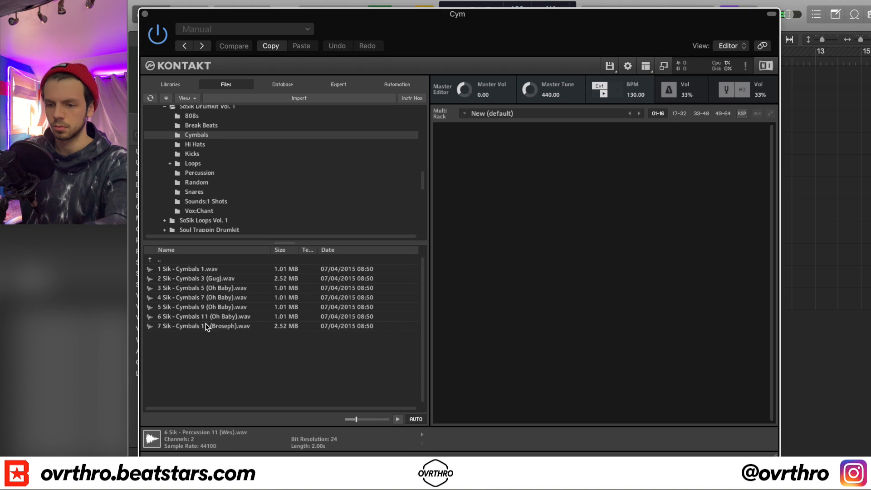
{"action": "left_click", "coordinate": [209, 311]}
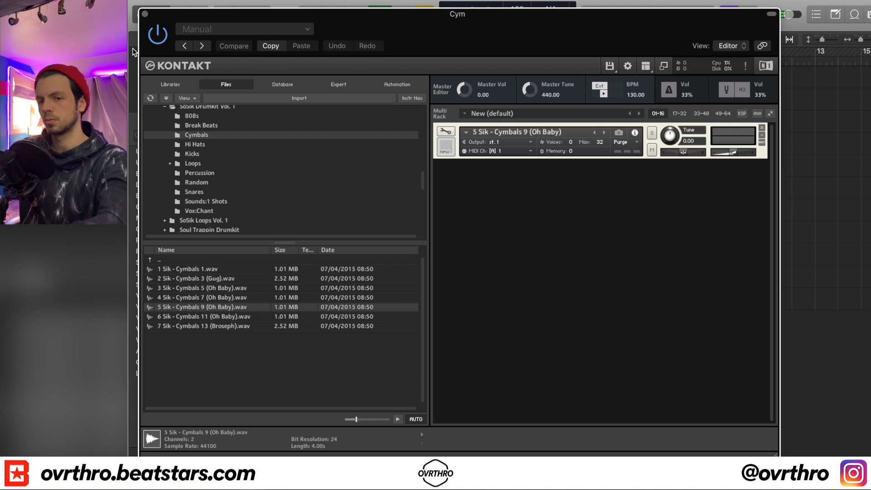
{"action": "left_click", "coordinate": [145, 14]}
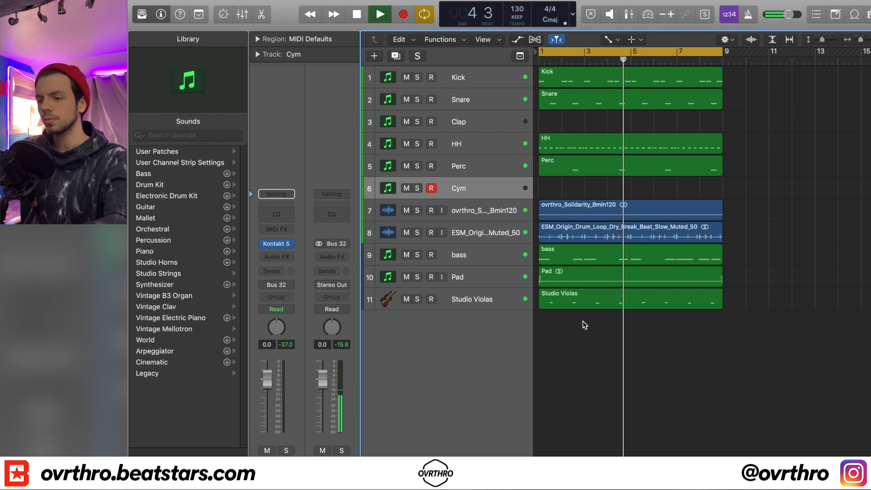
Create an empty MIDI region on the Cym track and extend it from bar 1 to 9
{"action": "key", "text": "space"}
{"action": "right_click", "coordinate": [553, 192]}
{"action": "left_click", "coordinate": [576, 194]}
{"action": "left_click_drag", "start_coordinate": [563, 195], "coordinate": [718, 196]}
Set the note quantize to 1/1 Note and paint a C3 cymbal note at bar 1 with the Brush tool
{"action": "key", "text": "p"}
{"action": "key", "text": "t"}
{"action": "key", "text": "b"}
{"action": "left_click", "coordinate": [421, 297]}
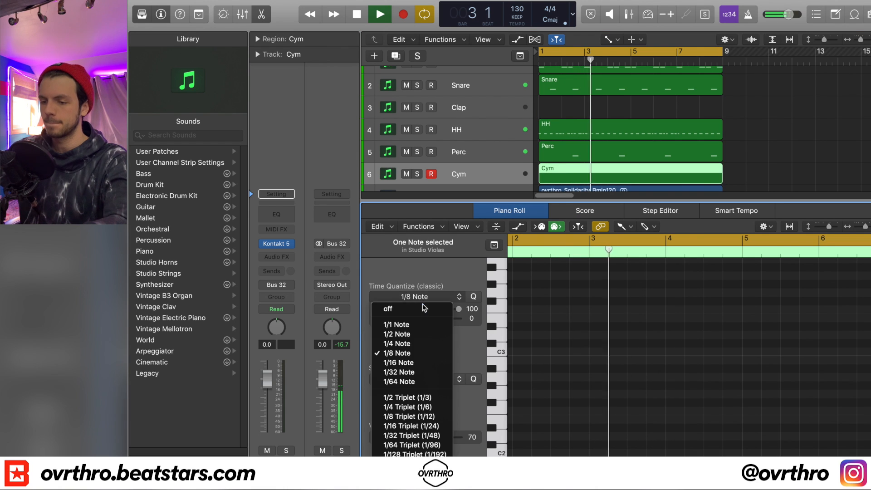
{"action": "left_click", "coordinate": [421, 324]}
{"action": "left_click", "coordinate": [518, 351]}
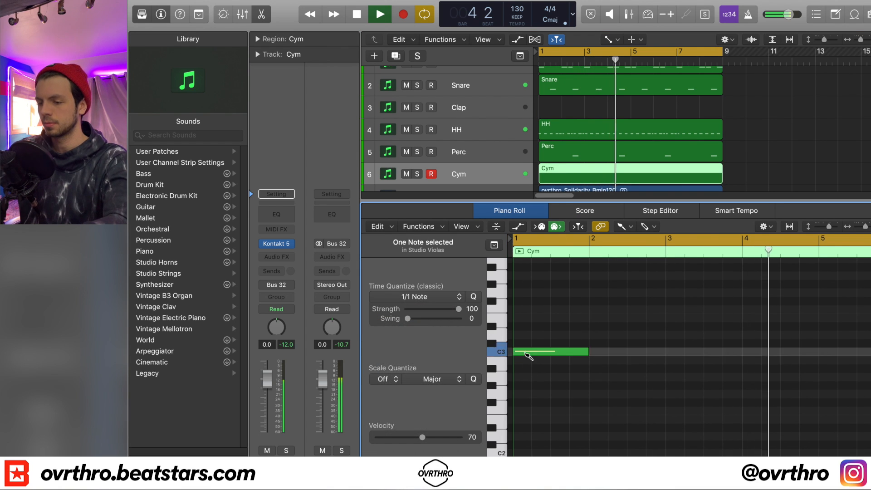
Lower the Cym track volume to -25.0 dB and add a Bus 5 delay send, adjusting its level during playback
{"action": "key", "text": "space"}
{"action": "key", "text": "space"}
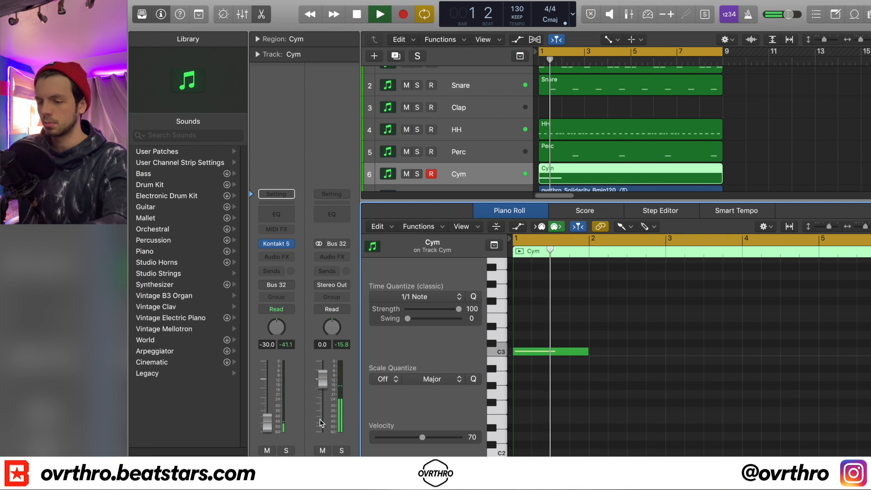
{"action": "left_click", "coordinate": [279, 272]}
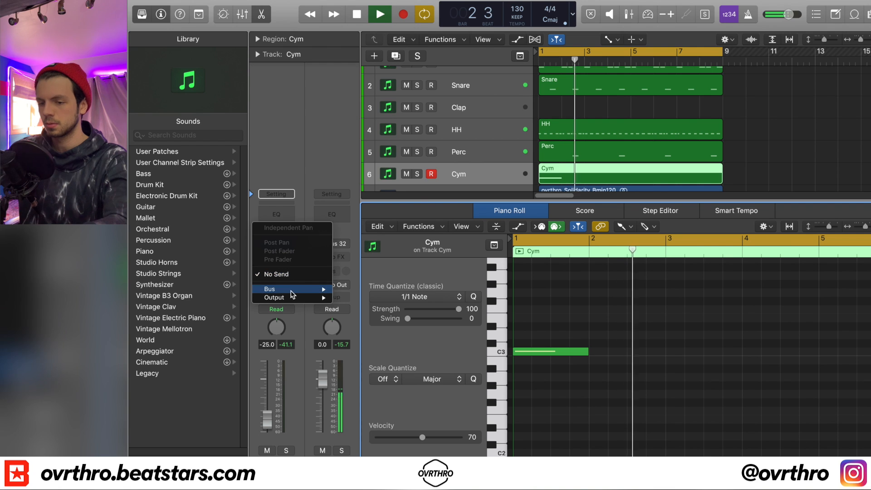
{"action": "mouse_move", "coordinate": [293, 289]}
{"action": "left_click", "coordinate": [403, 170]}
{"action": "left_click_drag", "start_coordinate": [292, 267], "coordinate": [304, 221]}
{"action": "key", "text": "space"}
{"action": "key", "text": "space"}
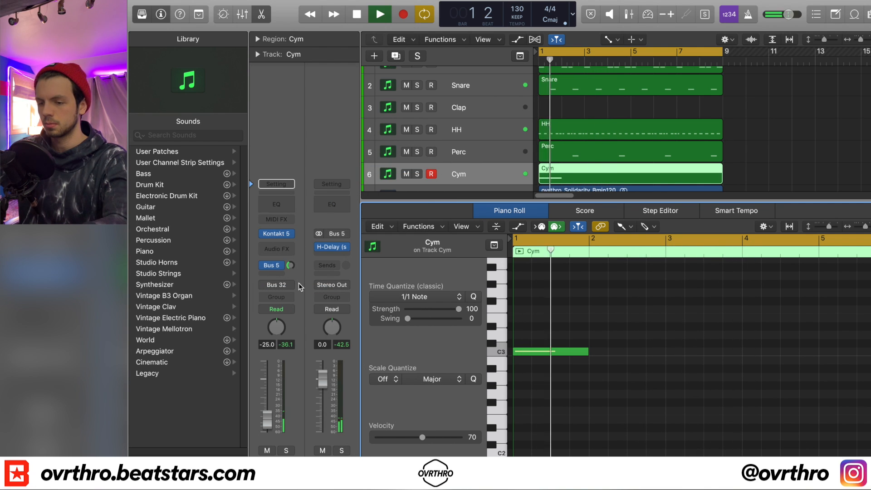
{"action": "left_click_drag", "start_coordinate": [290, 264], "coordinate": [292, 269]}
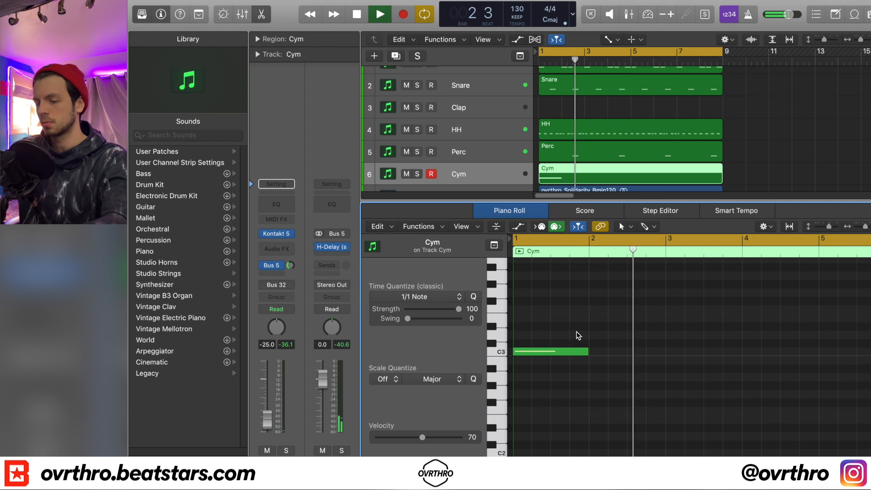
Copy the C3 cymbal note to bar 5, close the note editor and stop playback
{"action": "left_click_drag", "start_coordinate": [606, 352], "coordinate": [835, 354]}
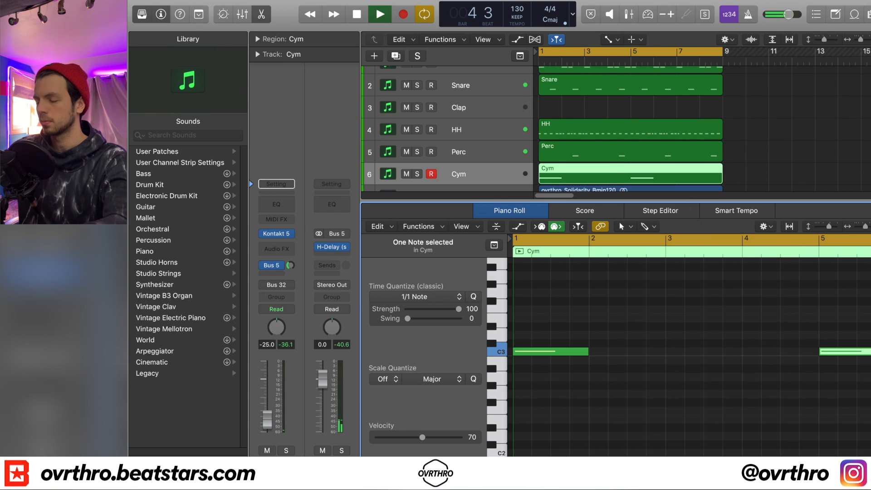
{"action": "key", "text": "p"}
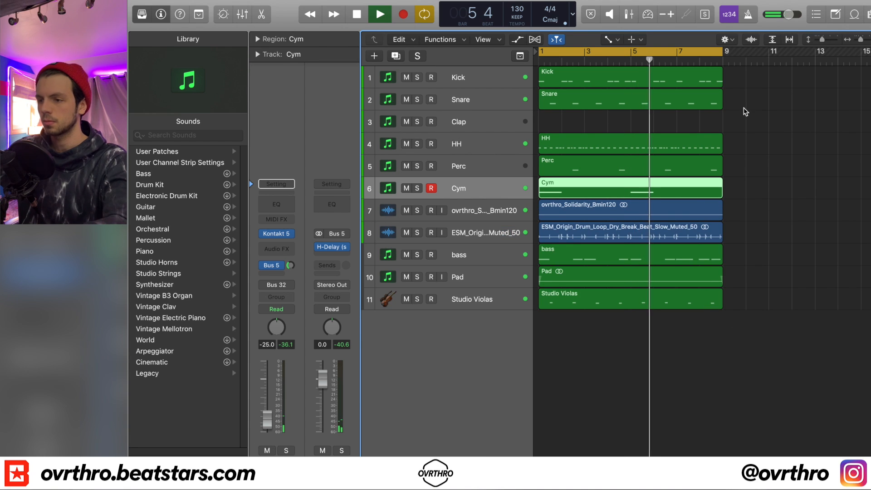
{"action": "key", "text": "space"}
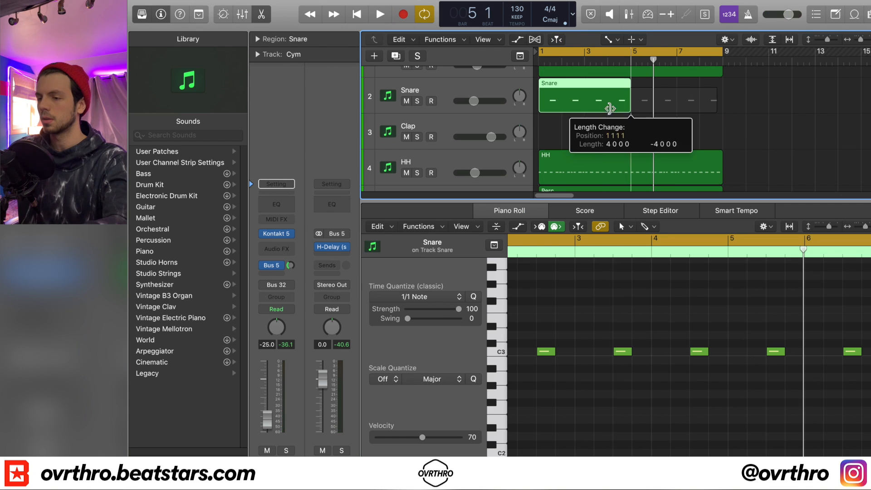
Trim the Snare region to its first hit, bounce it in place to a new track, and restore the region to bars 1 to 9
{"action": "left_click_drag", "start_coordinate": [611, 109], "coordinate": [552, 106]}
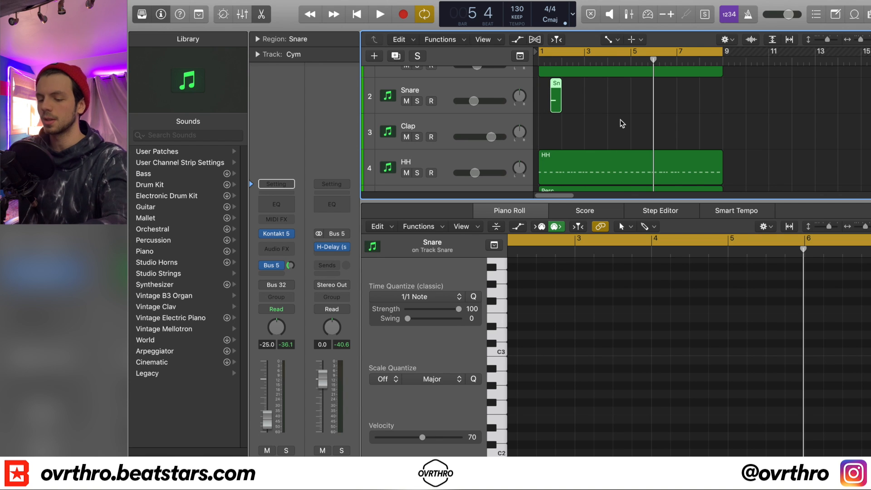
{"action": "key", "text": "ctrl+b"}
{"action": "key", "text": "Return"}
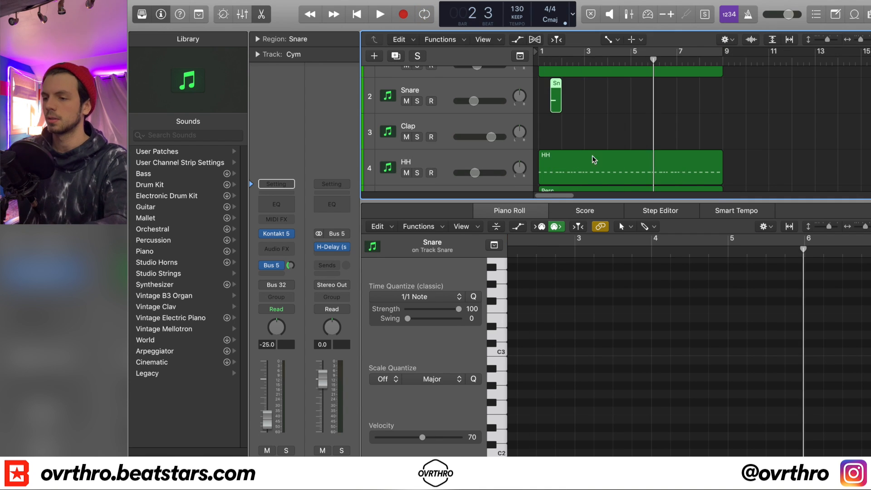
{"action": "left_click", "coordinate": [551, 105]}
{"action": "left_click_drag", "start_coordinate": [551, 106], "coordinate": [722, 127]}
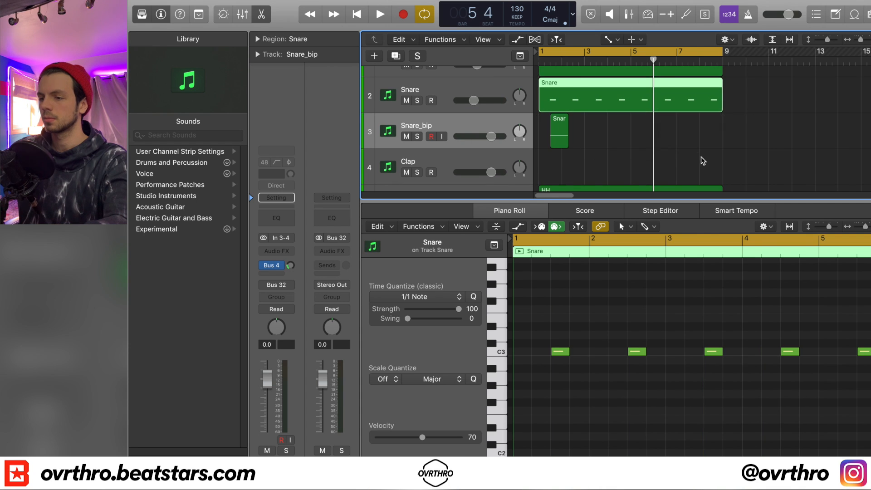
Turn off the bounced snare track's Bus 4 send and load the Drum Reverse Reverb Valhalla Room channel strip setting
{"action": "left_click", "coordinate": [519, 132]}
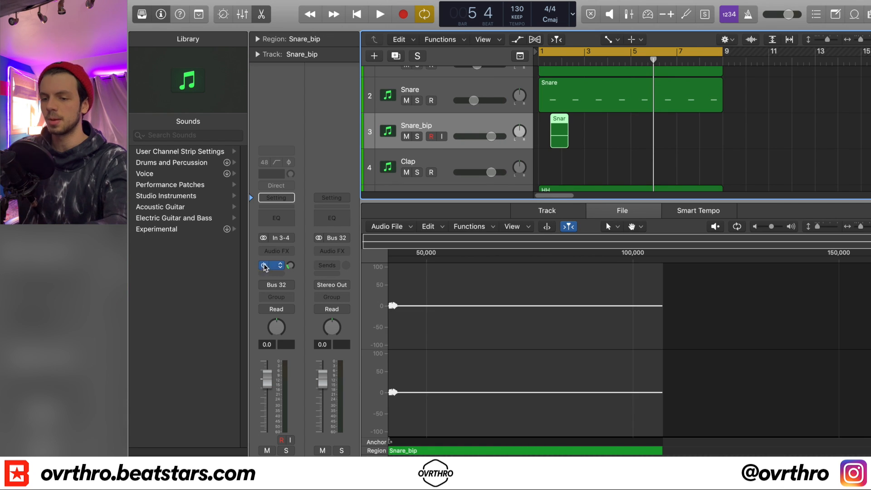
{"action": "left_click", "coordinate": [281, 198]}
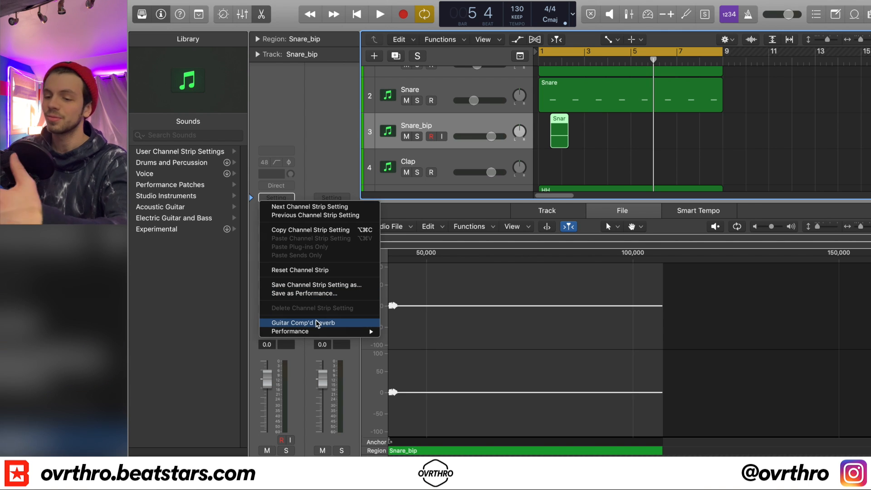
{"action": "mouse_move", "coordinate": [310, 331]}
{"action": "left_click", "coordinate": [400, 335]}
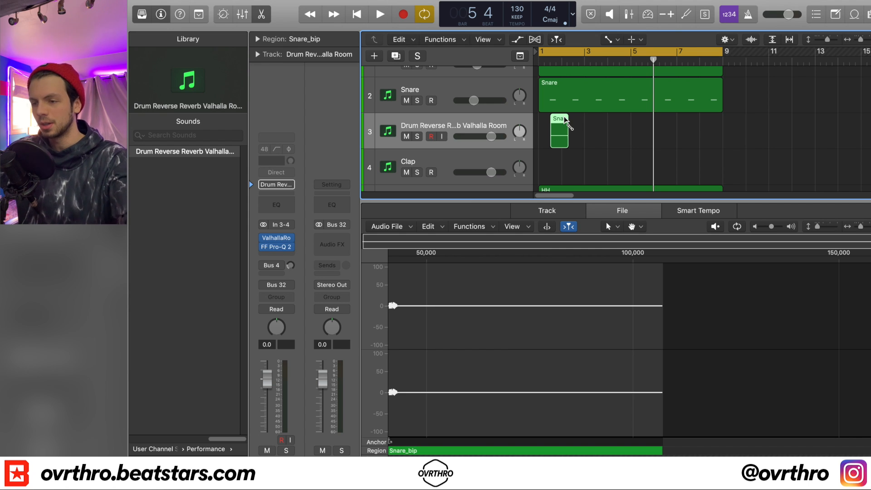
Set the ValhallaRoom decay to 5.03 s and depth to 77.0 %, and audition the bounced snare in solo
{"action": "key", "text": "ctrl+b"}
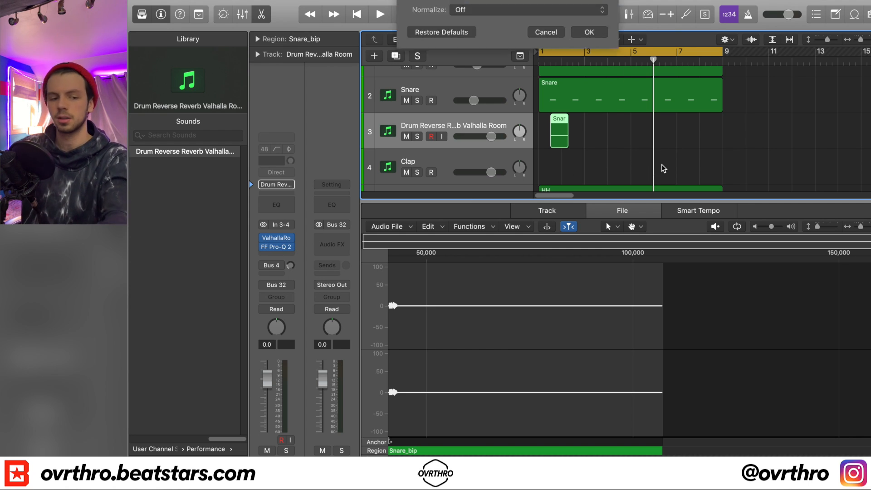
{"action": "key", "text": "Escape"}
{"action": "key", "text": "v"}
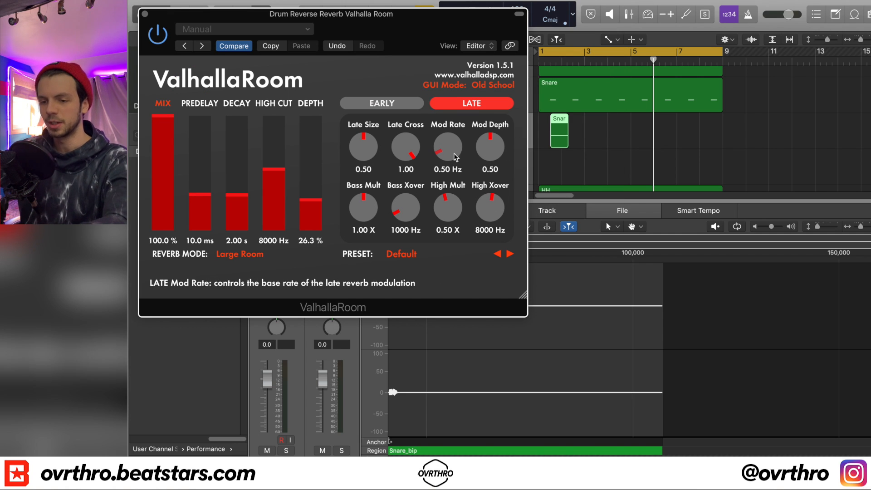
{"action": "left_click_drag", "start_coordinate": [329, 185], "coordinate": [338, 146]}
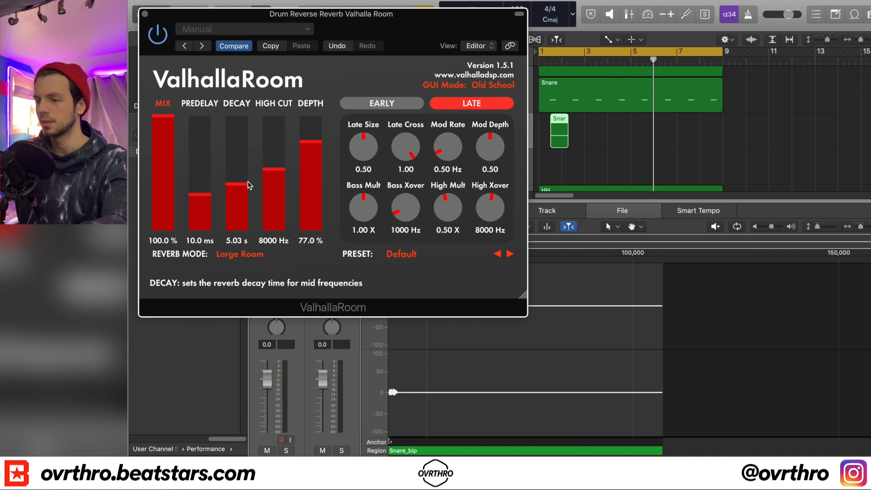
{"action": "key", "text": "space"}
{"action": "key", "text": "ctrl+s"}
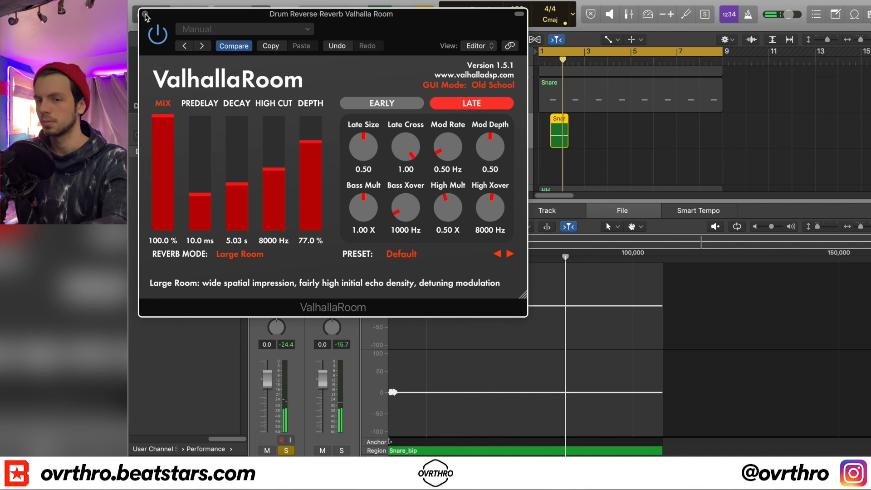
{"action": "left_click", "coordinate": [145, 15]}
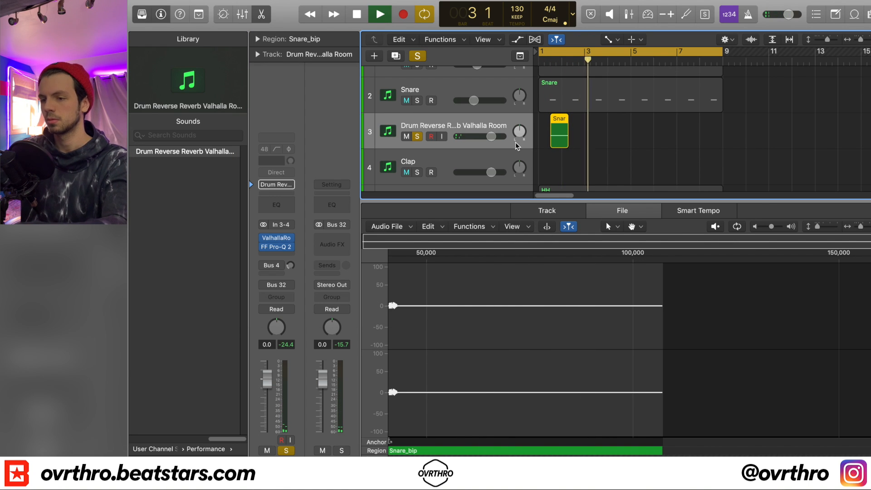
Bounce the reverbed snare in place to a new track and delete its source track
{"action": "key", "text": "ctrl+b"}
{"action": "key", "text": "Return"}
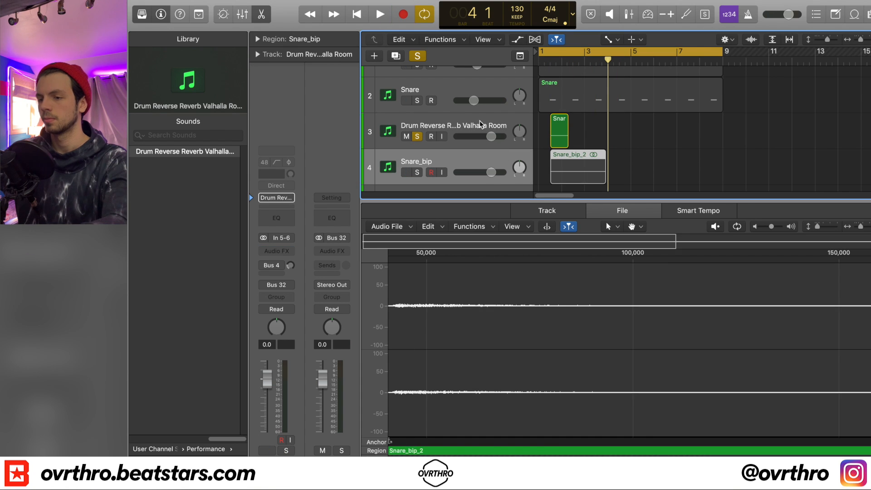
{"action": "key", "text": "super+BackSpace"}
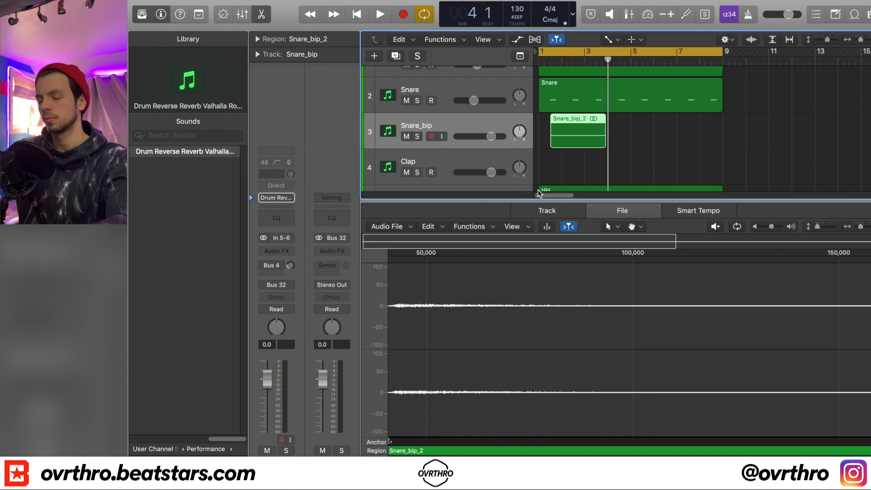
Reverse the bounced reverb snare audio in the audio file editor
{"action": "key", "text": "e"}
{"action": "key", "text": "e"}
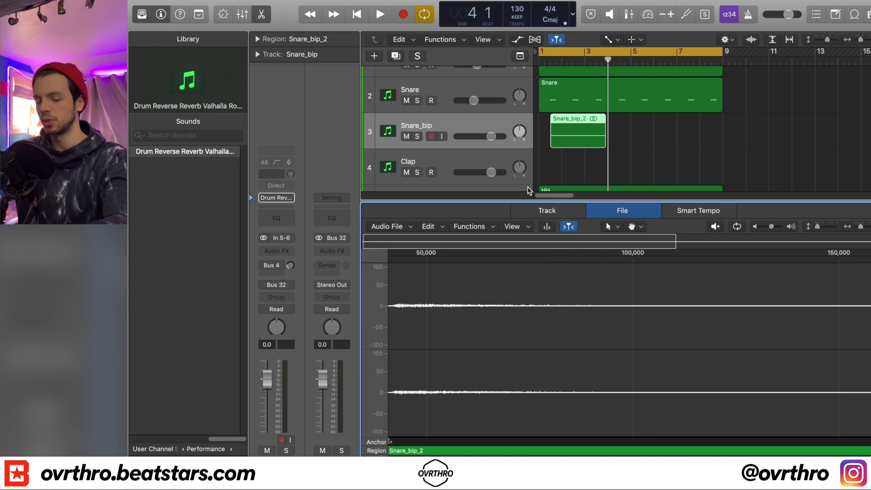
{"action": "key", "text": "ctrl+r"}
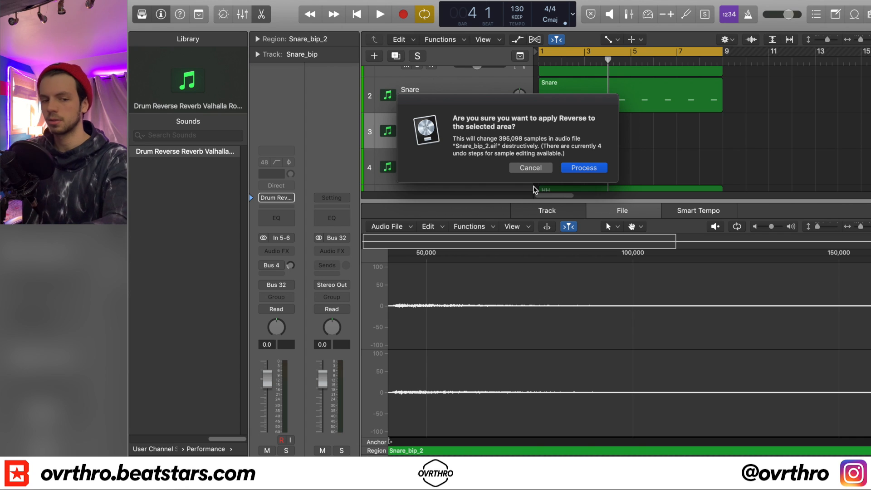
{"action": "key", "text": "Return"}
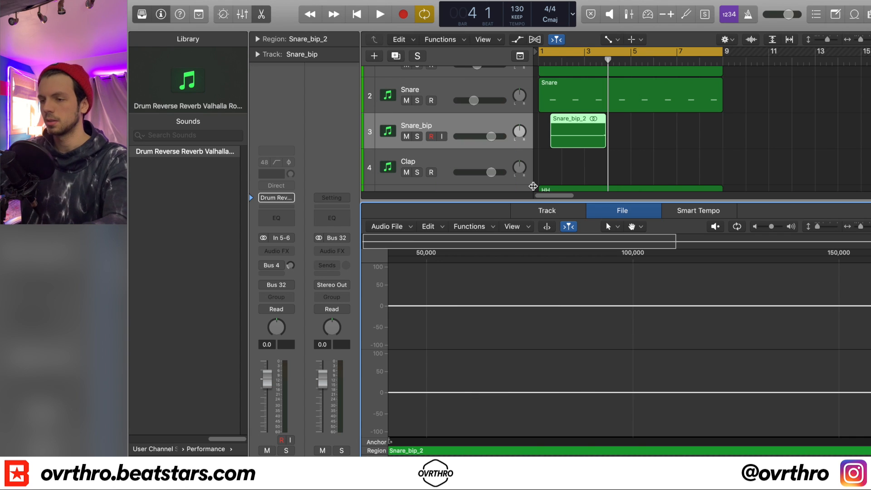
Cut off the end of the reversed snare region from bar 3 beat 3 onward
{"action": "left_click", "coordinate": [569, 137]}
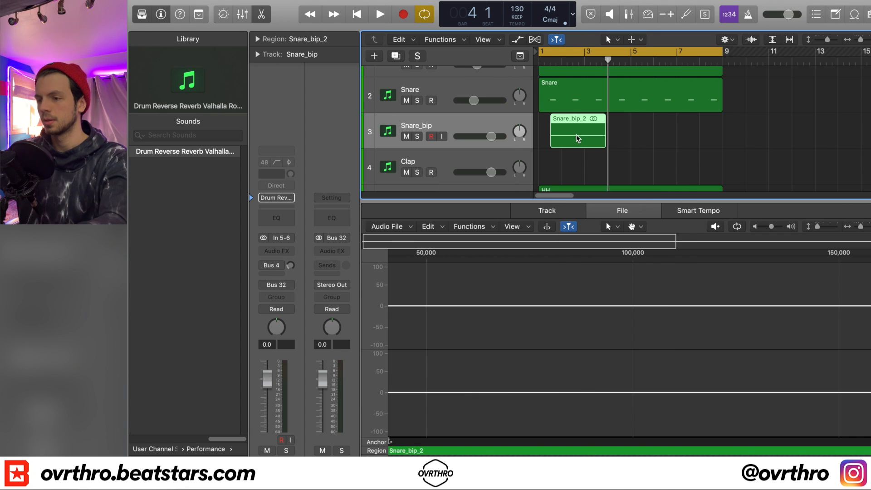
{"action": "key", "text": "z"}
{"action": "left_click_drag", "start_coordinate": [603, 130], "coordinate": [651, 142]}
{"action": "left_click_drag", "start_coordinate": [709, 144], "coordinate": [752, 149]}
{"action": "scroll", "coordinate": [748, 149], "scroll_direction": "right", "scroll_amount": 3}
{"action": "left_click_drag", "start_coordinate": [700, 133], "coordinate": [681, 135]}
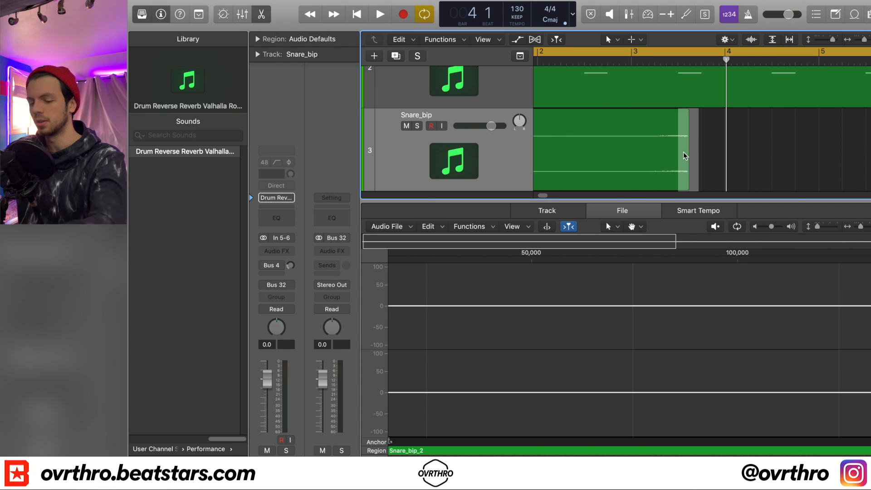
{"action": "left_click_drag", "start_coordinate": [714, 150], "coordinate": [680, 155]}
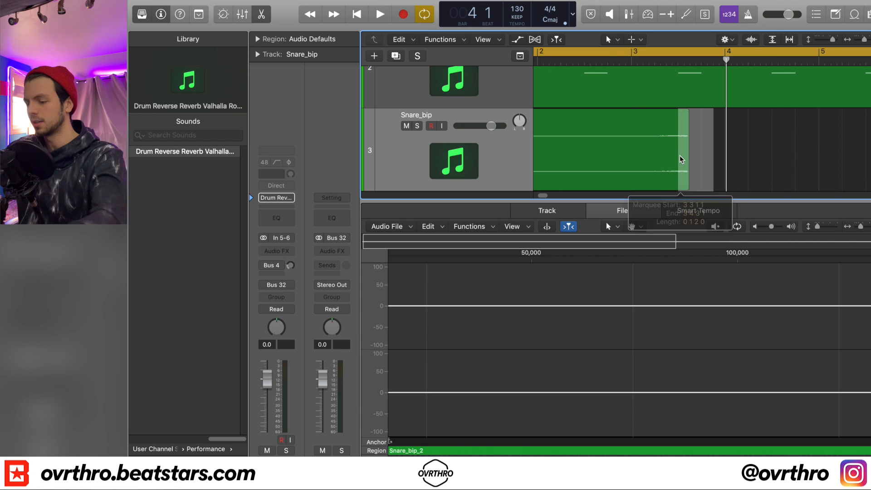
{"action": "key", "text": "Delete"}
Delete the quiet opening of the reversed snare region up to bar 2 beat 3
{"action": "scroll", "coordinate": [660, 139], "scroll_direction": "left", "scroll_amount": 4}
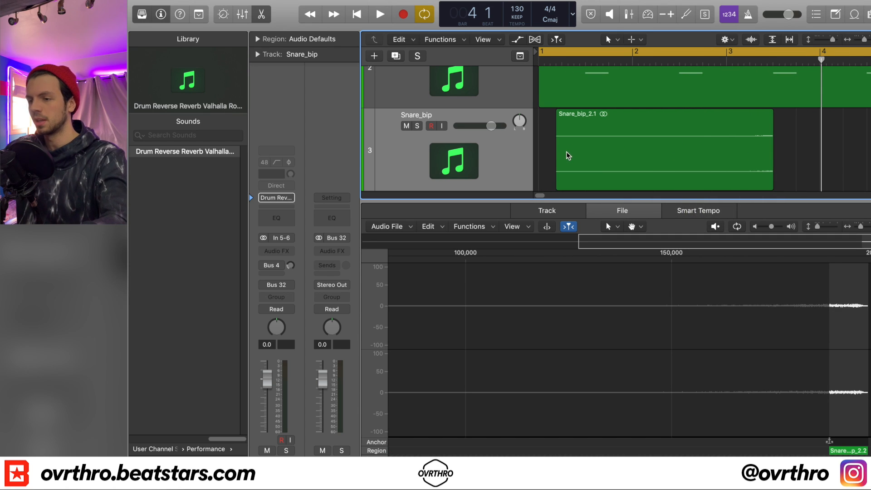
{"action": "left_click_drag", "start_coordinate": [550, 155], "coordinate": [679, 151]}
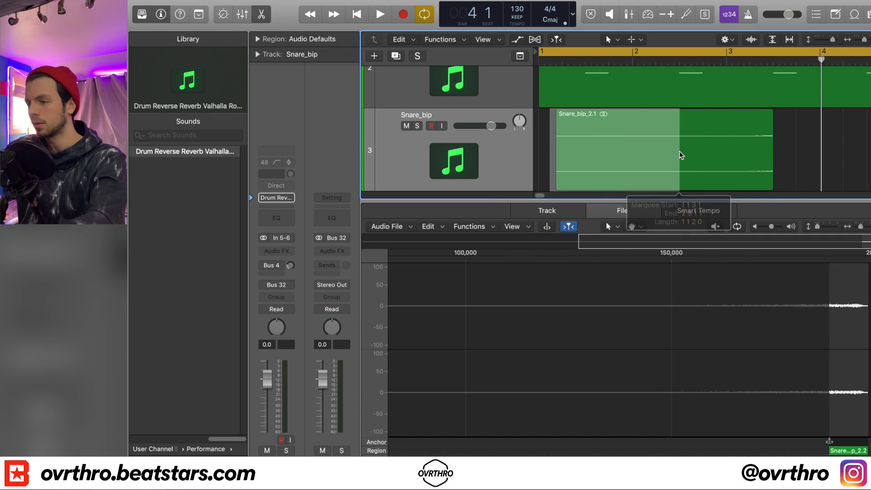
{"action": "key", "text": "Delete"}
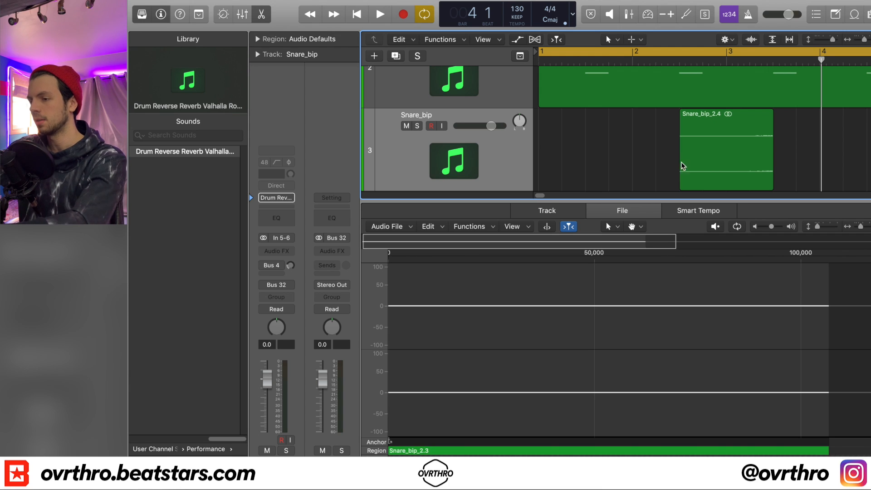
Add a fade-in spanning nearly the whole length of the one-bar reversed snare region
{"action": "key", "text": "t"}
{"action": "key", "text": "a"}
{"action": "left_click_drag", "start_coordinate": [680, 155], "coordinate": [767, 156]}
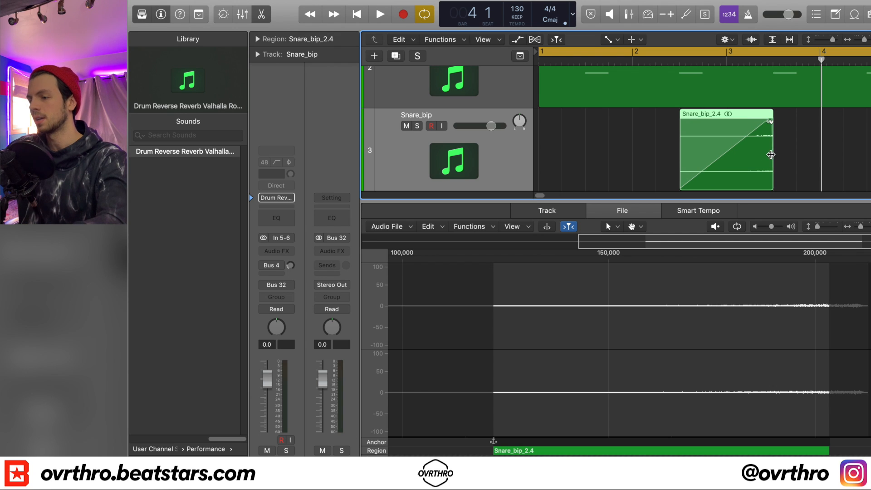
{"action": "key", "text": "t"}
{"action": "key", "text": "t"}
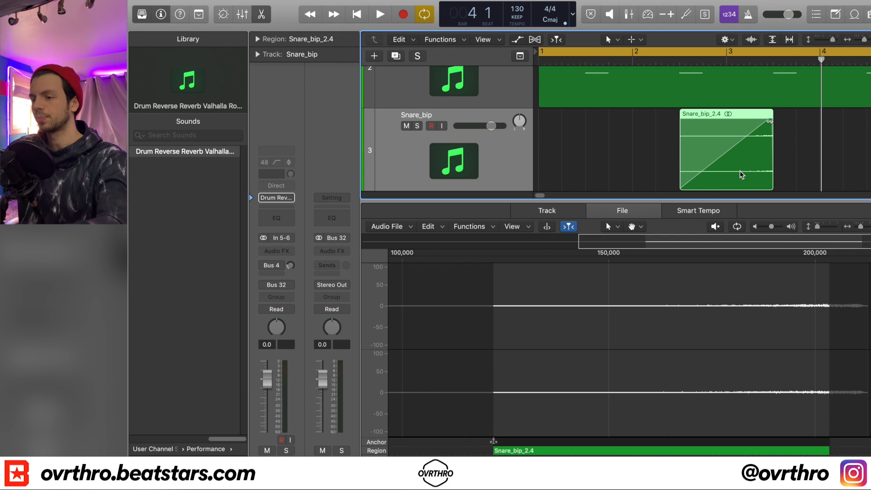
Place the reversed snare region at bar 4 with a copy at bar 8
{"action": "left_click_drag", "start_coordinate": [708, 170], "coordinate": [648, 175]}
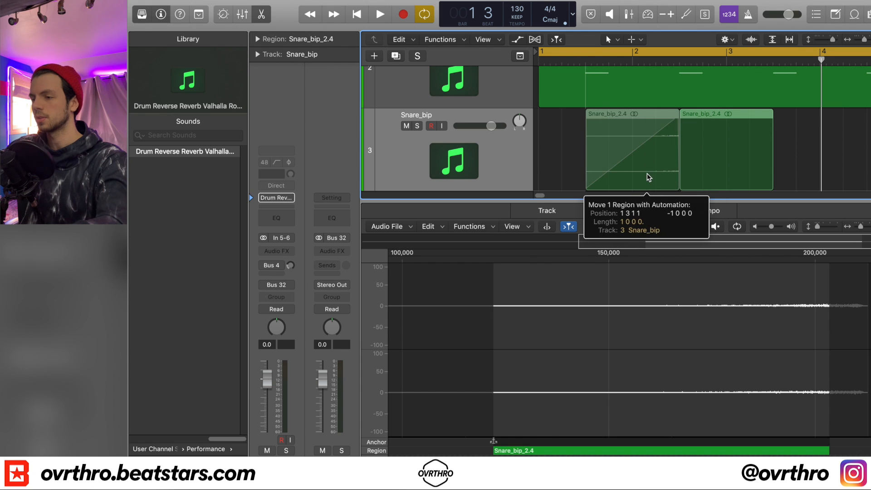
{"action": "left_click", "coordinate": [670, 171], "text": "ctrl+alt"}
{"action": "scroll", "coordinate": [662, 170], "scroll_direction": "down", "scroll_amount": 3}
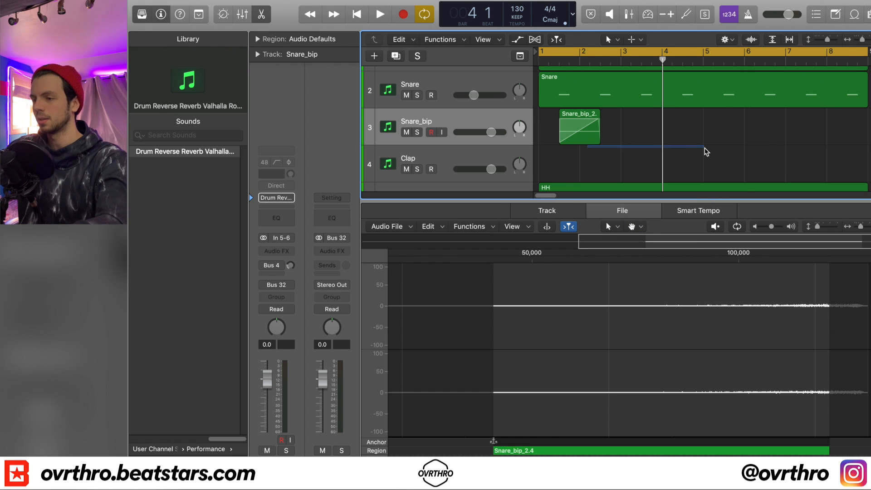
{"action": "left_click_drag", "start_coordinate": [568, 139], "coordinate": [850, 140]}
{"action": "key", "text": "super+r"}
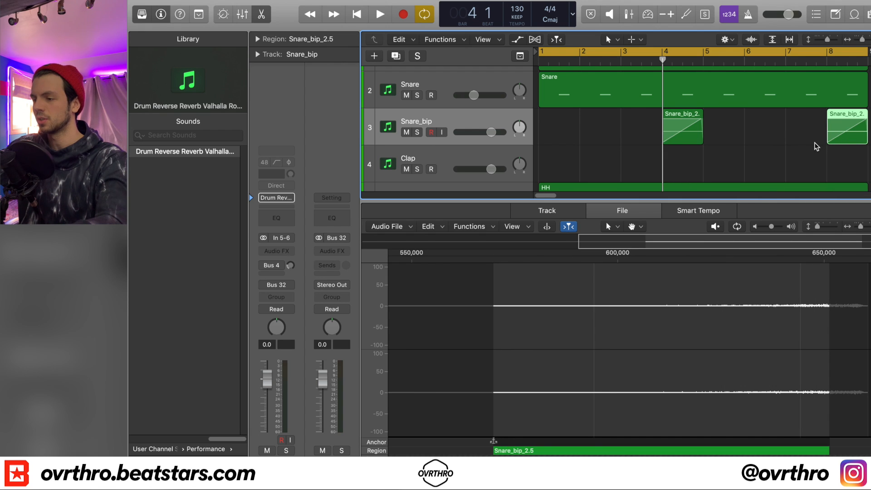
{"action": "left_click", "coordinate": [697, 141]}
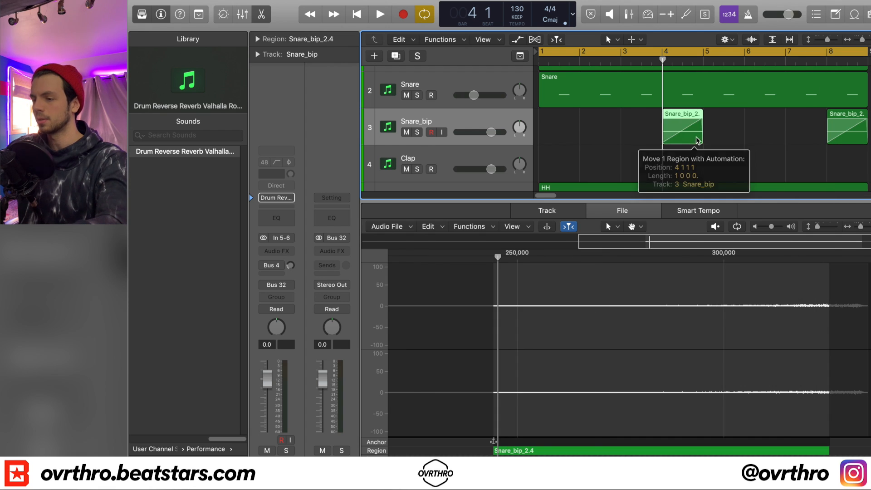
{"action": "left_click", "coordinate": [861, 140]}
{"action": "left_click_drag", "start_coordinate": [866, 138], "coordinate": [866, 138]}
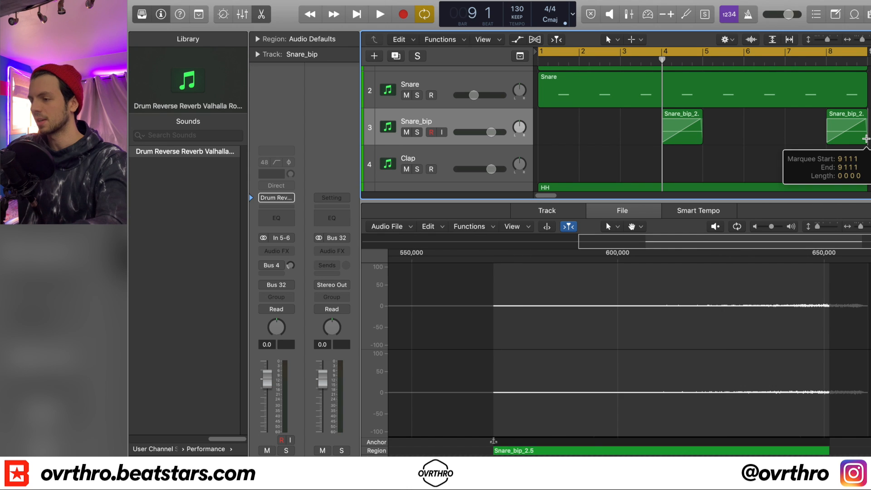
{"action": "left_click", "coordinate": [853, 141]}
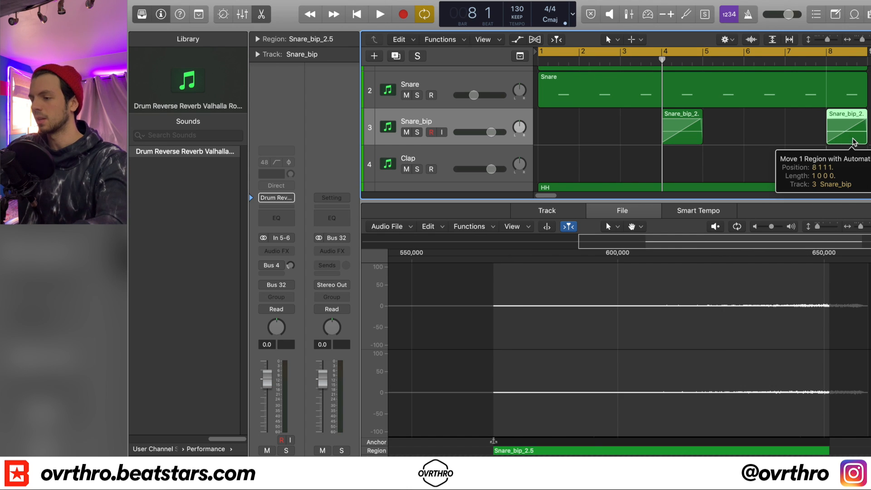
{"action": "left_click", "coordinate": [847, 143]}
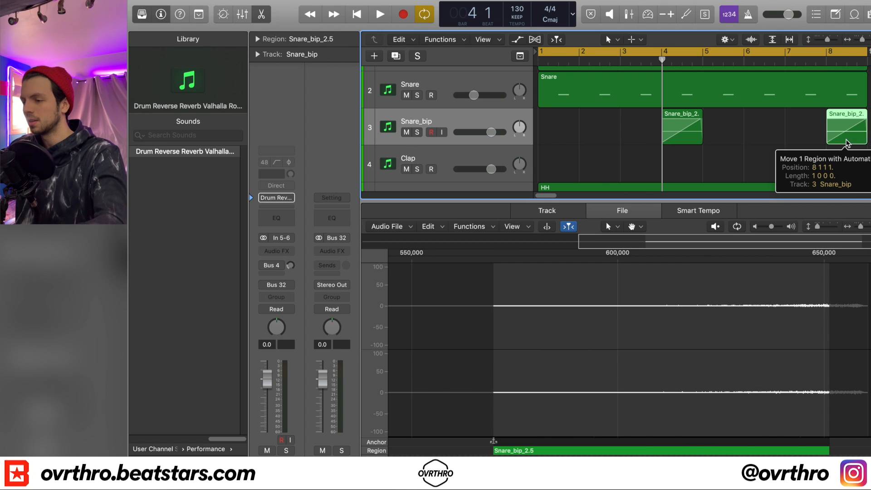
{"action": "left_click", "coordinate": [867, 137]}
{"action": "left_click", "coordinate": [859, 141]}
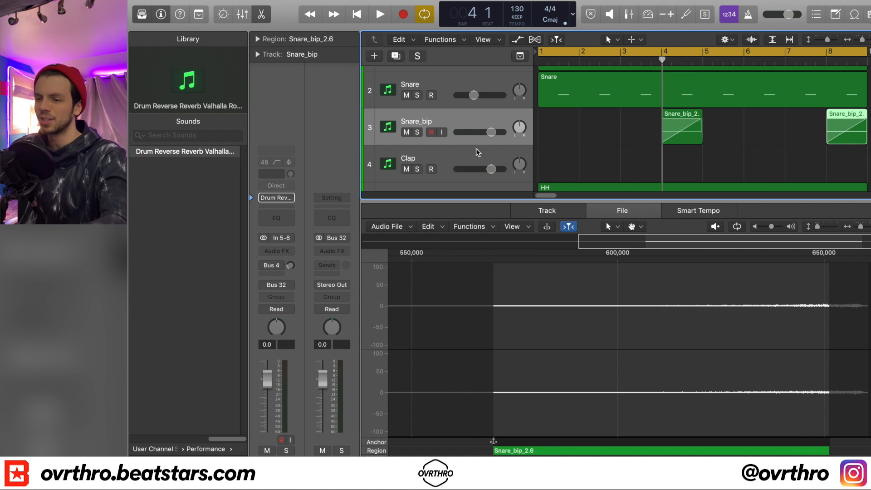
Lower the reversed snare track's volume to -5.6 dB during playback and close the audio file editor
{"action": "key", "text": "space"}
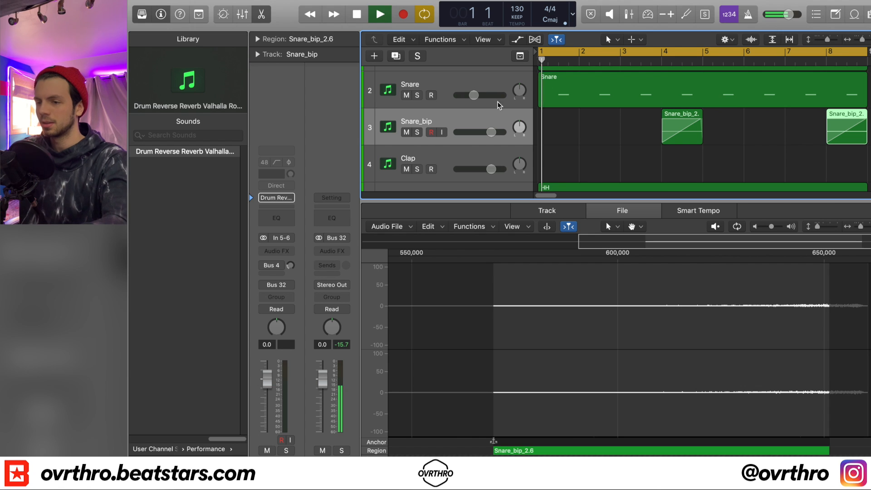
{"action": "left_click_drag", "start_coordinate": [493, 133], "coordinate": [482, 133]}
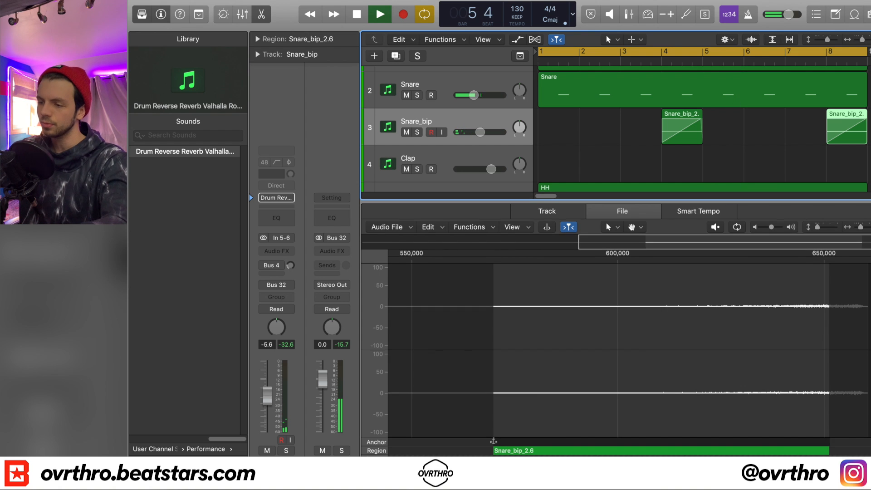
{"action": "key", "text": "e"}
{"action": "scroll", "coordinate": [584, 157], "scroll_direction": "down", "scroll_amount": 5}
{"action": "key", "text": "super+Left"}
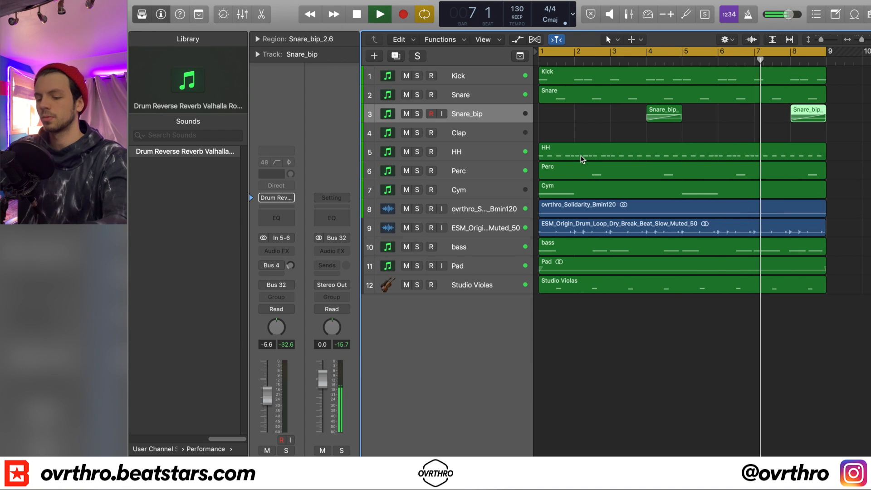
Rename the reversed snare track as Snare RR and name all regions after their tracks
{"action": "key", "text": "shift+Return"}
{"action": "type", "text": "Snare RR"}
{"action": "key", "text": "Return"}
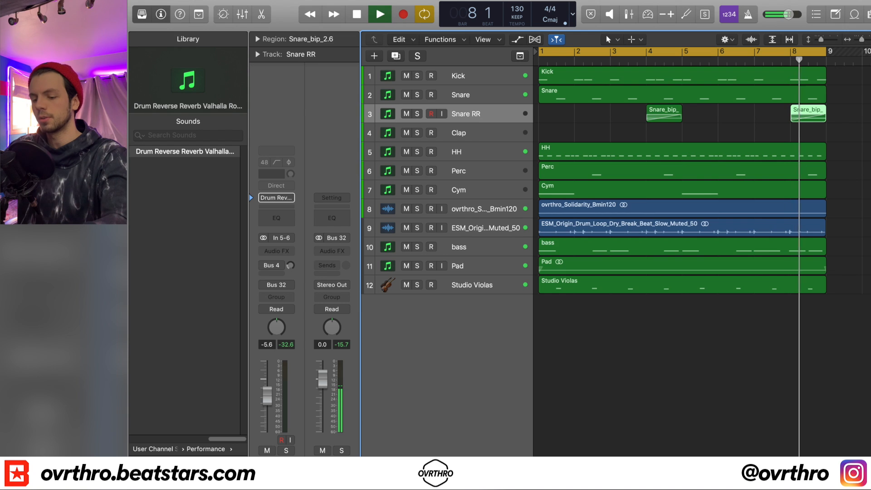
{"action": "key", "text": "super+a"}
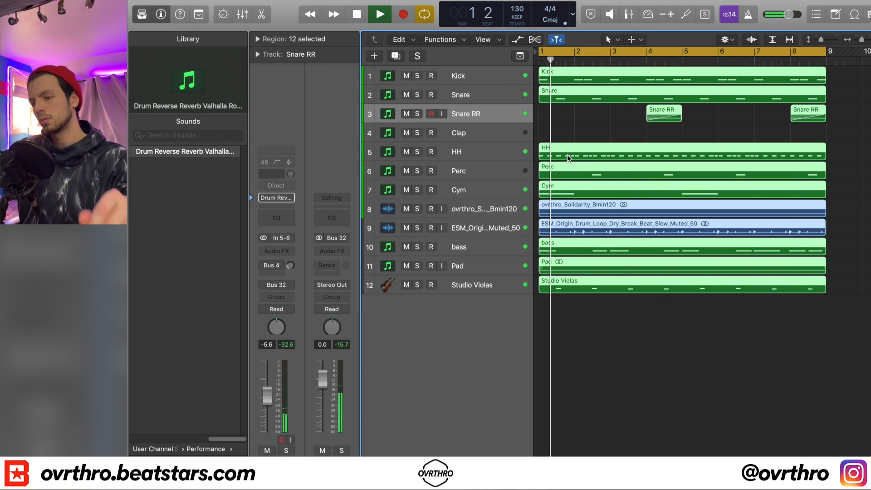
Delete the empty Clap track and duplicate the Snare track with its settings
{"action": "left_click", "coordinate": [480, 132]}
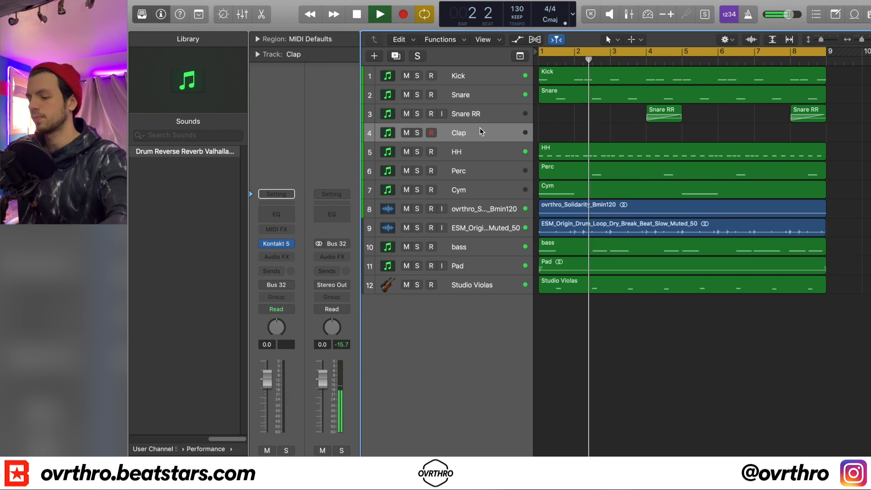
{"action": "key", "text": "super+BackSpace"}
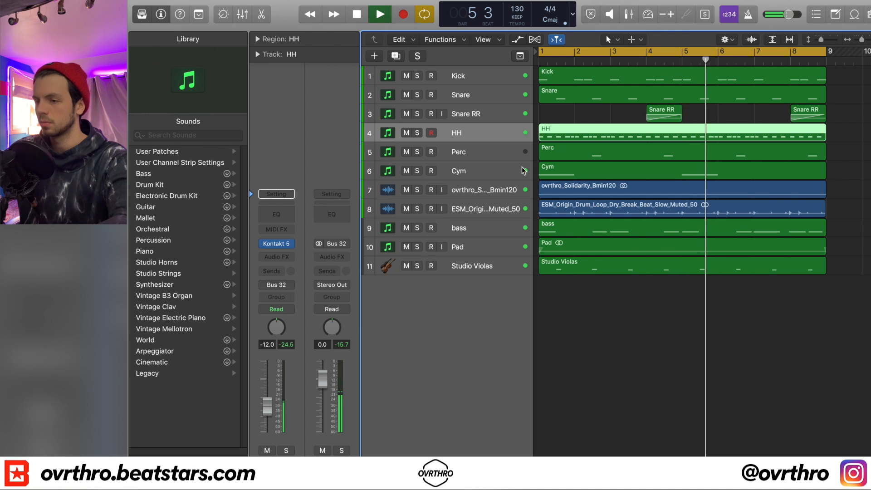
{"action": "left_click", "coordinate": [492, 94]}
{"action": "key", "text": "super+d"}
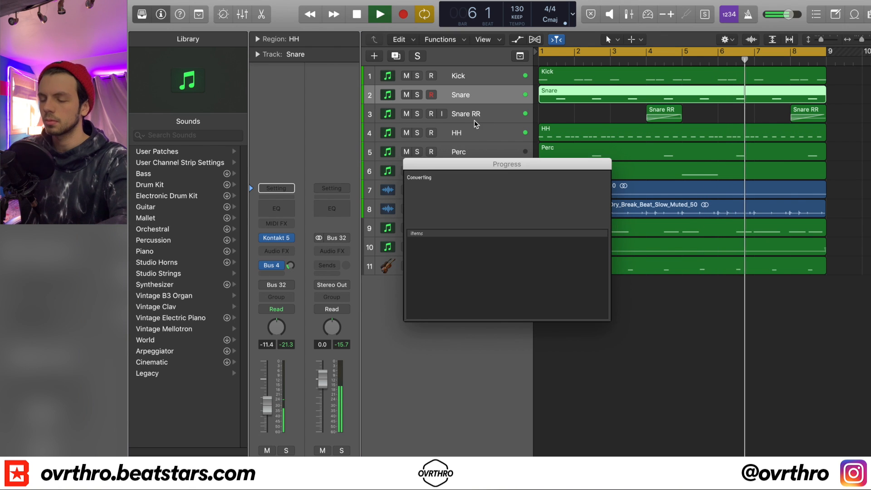
{"action": "left_click", "coordinate": [473, 127]}
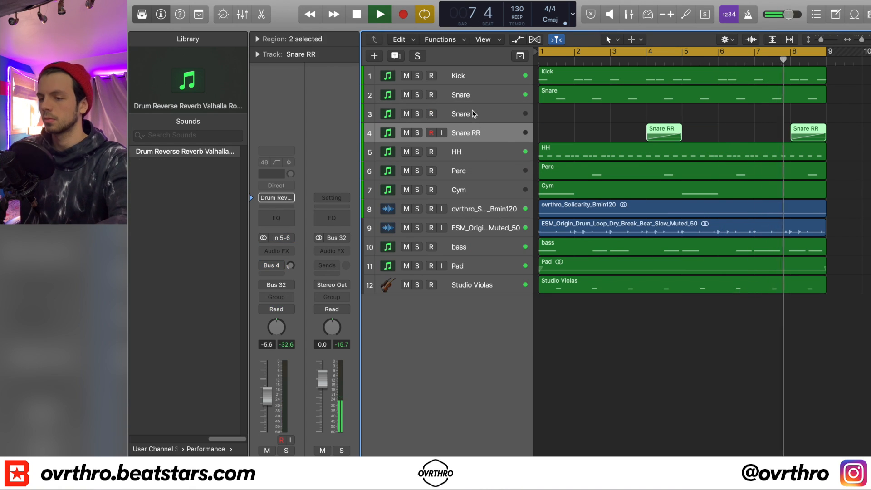
Stop playback and rename the duplicated Snare track as Snap
{"action": "key", "text": "space"}
{"action": "left_click", "coordinate": [472, 115]}
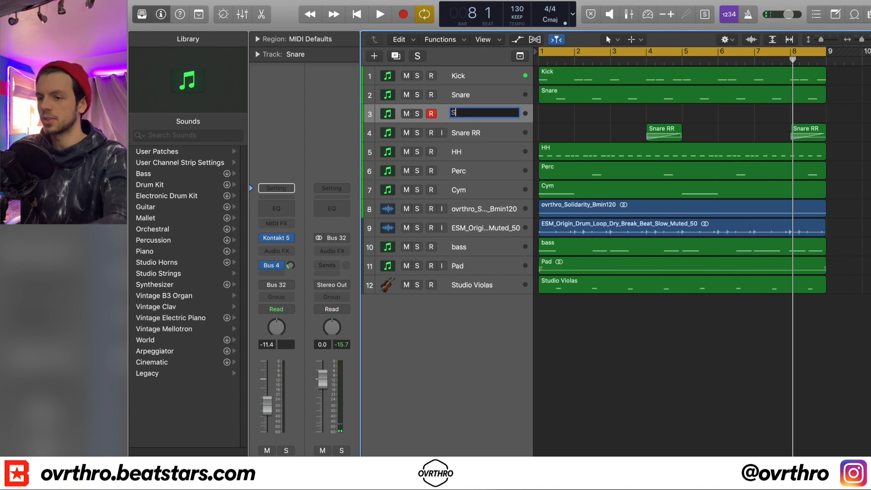
{"action": "key", "text": "Return"}
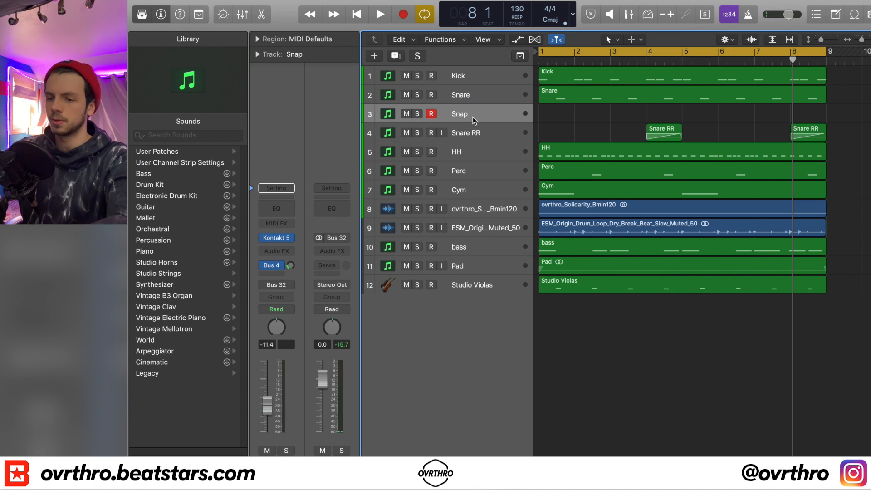
Replace the Snap track's Kontakt sample with SNAP 07 URBAN BEETS 4.wav from the SNAPS folder
{"action": "left_click", "coordinate": [277, 238]}
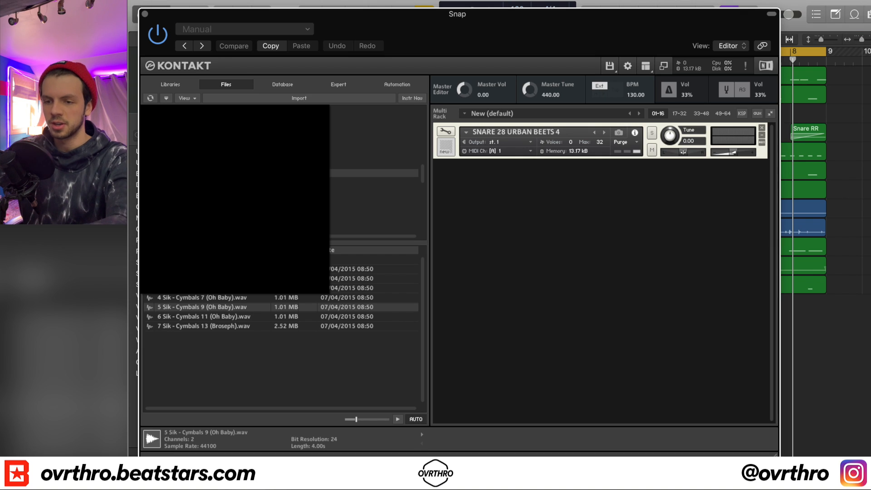
{"action": "scroll", "coordinate": [282, 173], "scroll_direction": "down", "scroll_amount": 3}
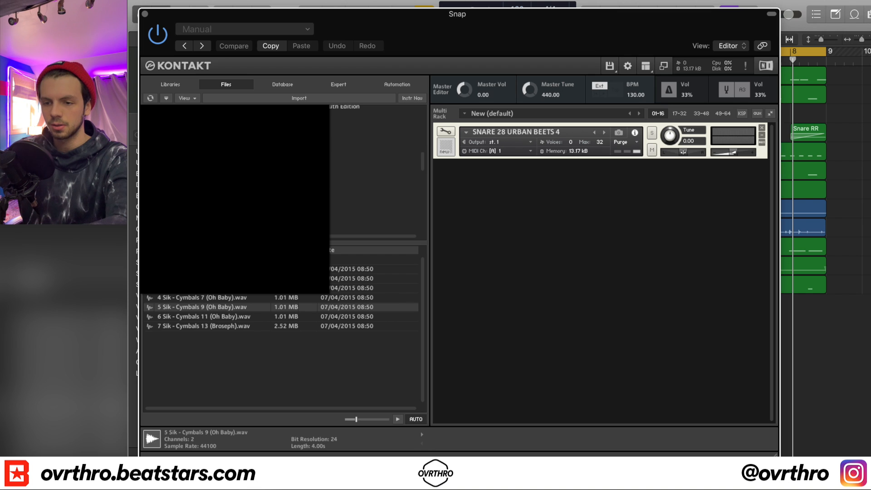
{"action": "left_click", "coordinate": [335, 183]}
{"action": "double_click", "coordinate": [204, 269]}
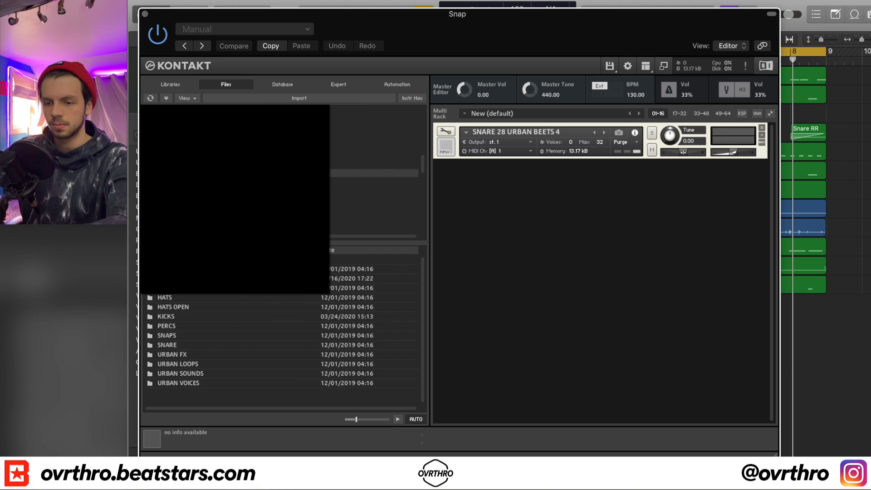
{"action": "double_click", "coordinate": [187, 337]}
{"action": "left_click", "coordinate": [188, 336]}
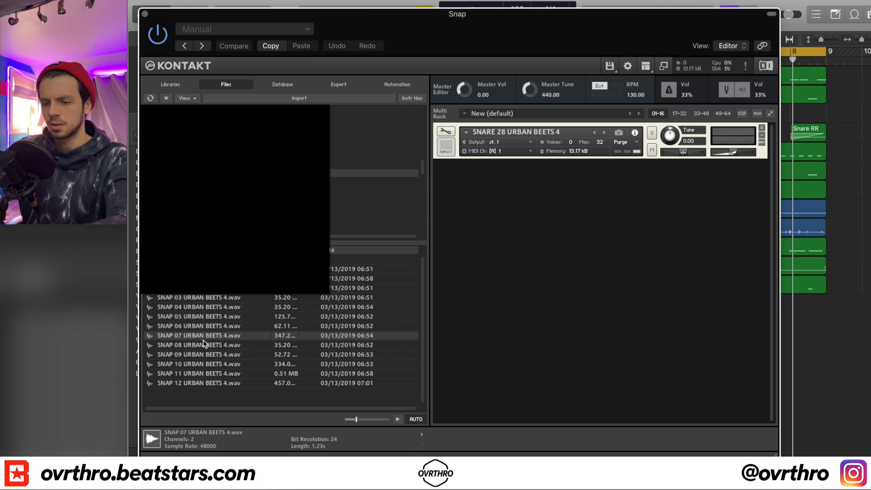
{"action": "key", "text": "Up"}
{"action": "key", "text": "Down"}
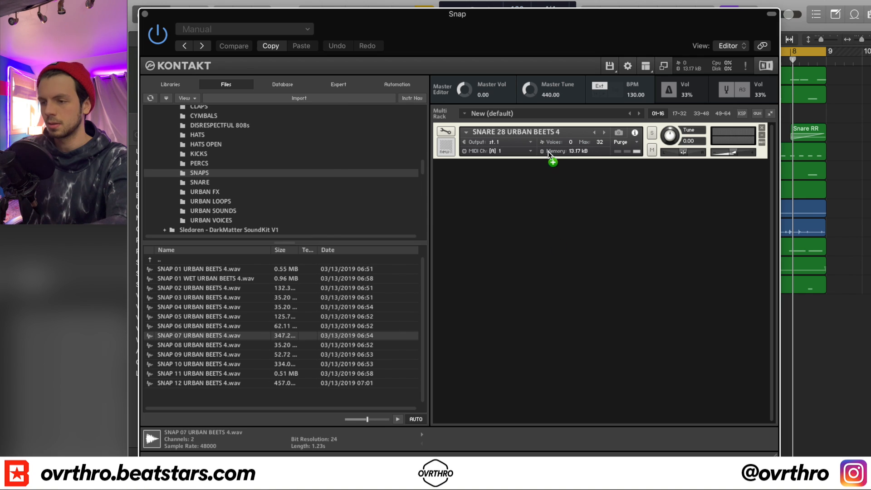
{"action": "left_click", "coordinate": [145, 14]}
Copy the Snare region onto the Snap track, starting at bar 1
{"action": "left_click", "coordinate": [700, 96]}
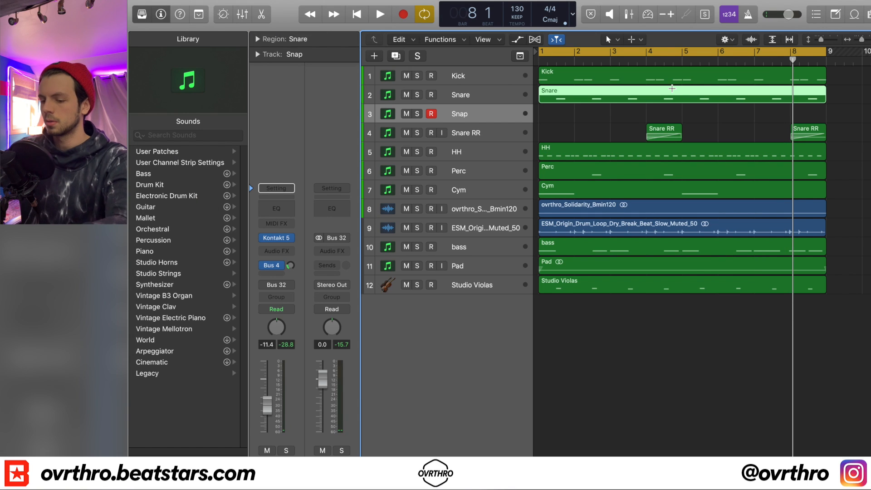
{"action": "key", "text": "Return"}
{"action": "key", "text": "super+v"}
Play the beat and mute the Snap track to compare the mix without it
{"action": "key", "text": "space"}
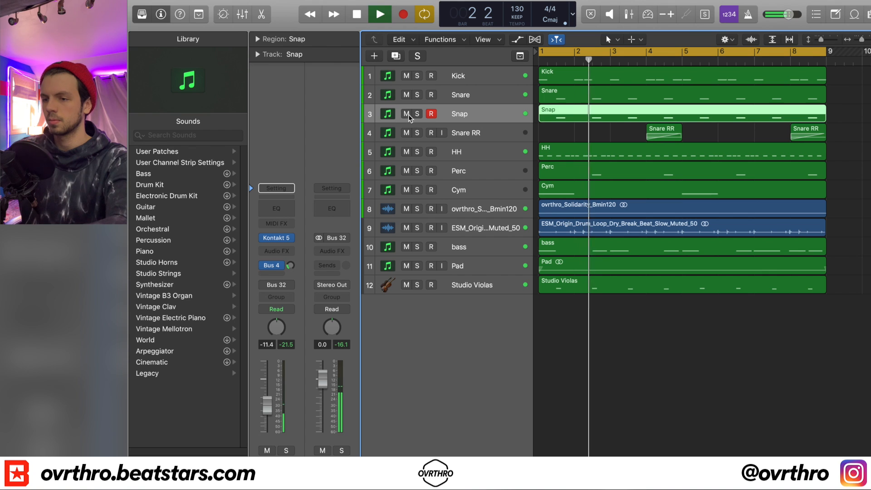
{"action": "key", "text": "ctrl+m"}
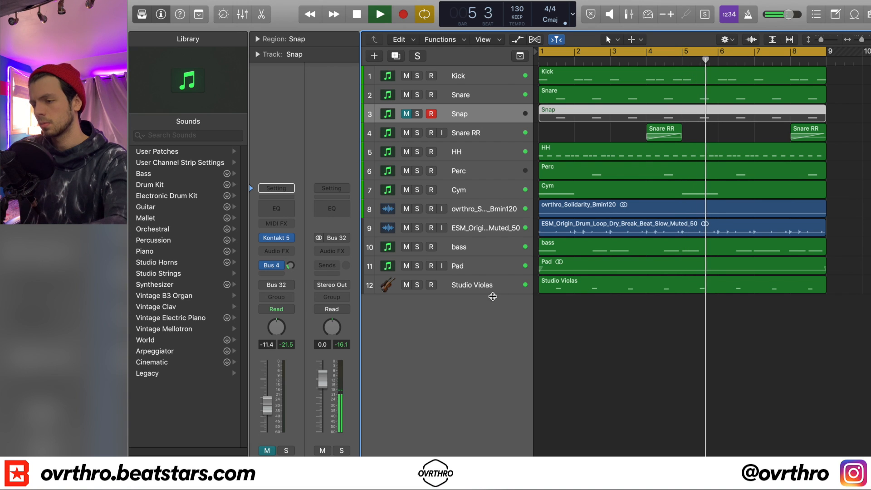
Create an empty software instrument track below Studio Violas, stop playback and name the track Marimba
{"action": "key", "text": "super+Left"}
{"action": "left_click", "coordinate": [482, 288]}
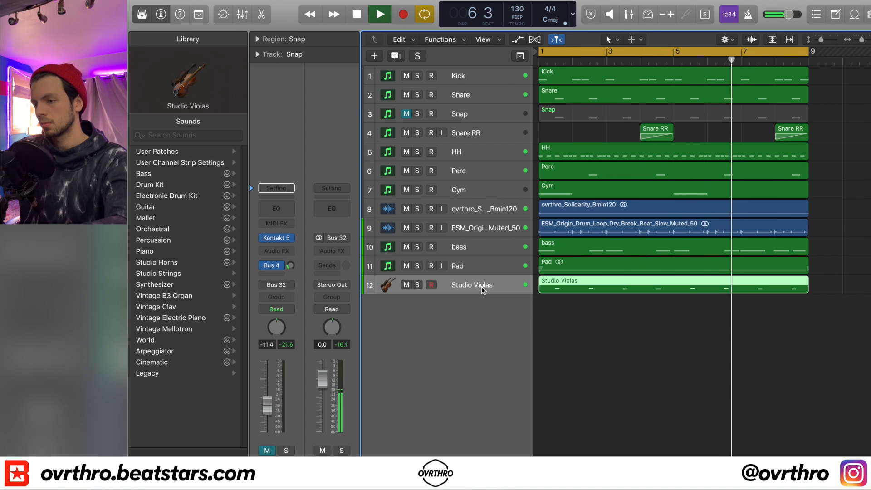
{"action": "key", "text": "alt+super+n"}
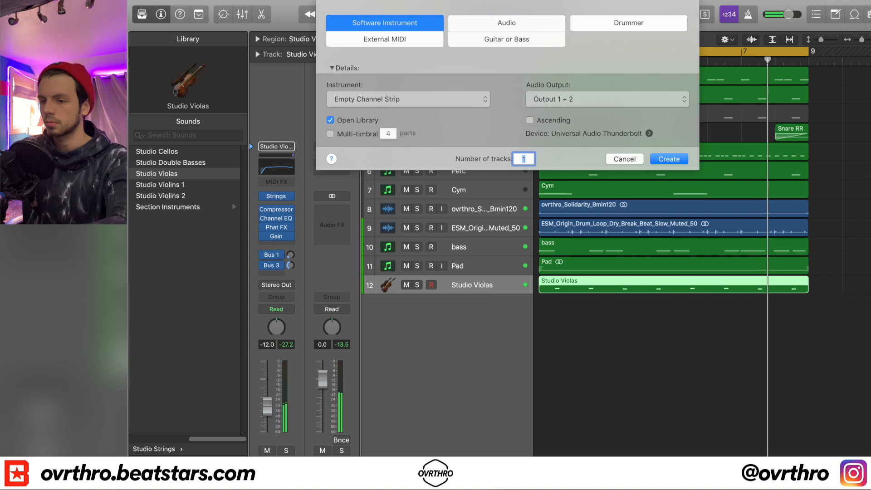
{"action": "key", "text": "Return"}
{"action": "key", "text": "space"}
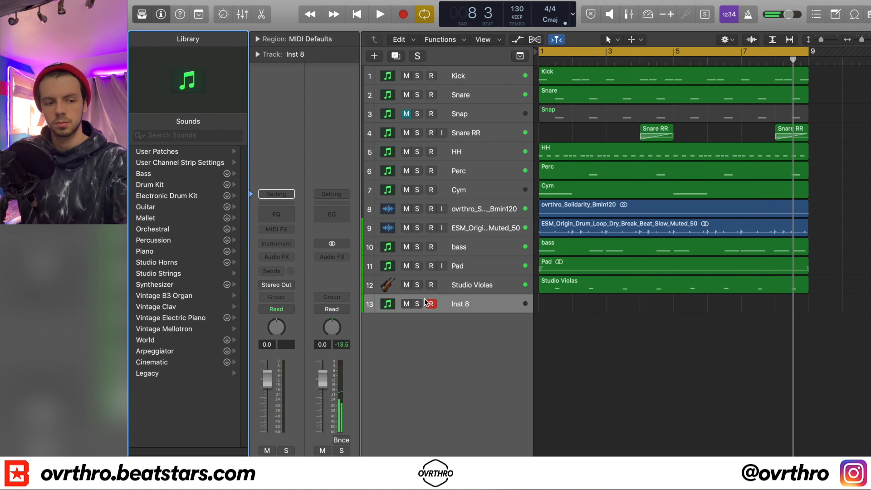
{"action": "double_click", "coordinate": [472, 306]}
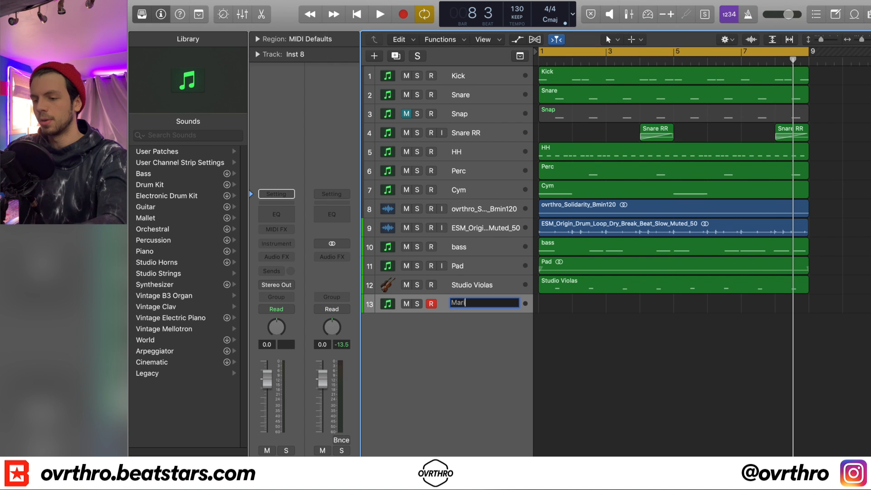
Search the sound library for marimba and load the Realistic Marimba patch on the new track
{"action": "left_click", "coordinate": [255, 247]}
{"action": "mouse_move", "coordinate": [380, 293]}
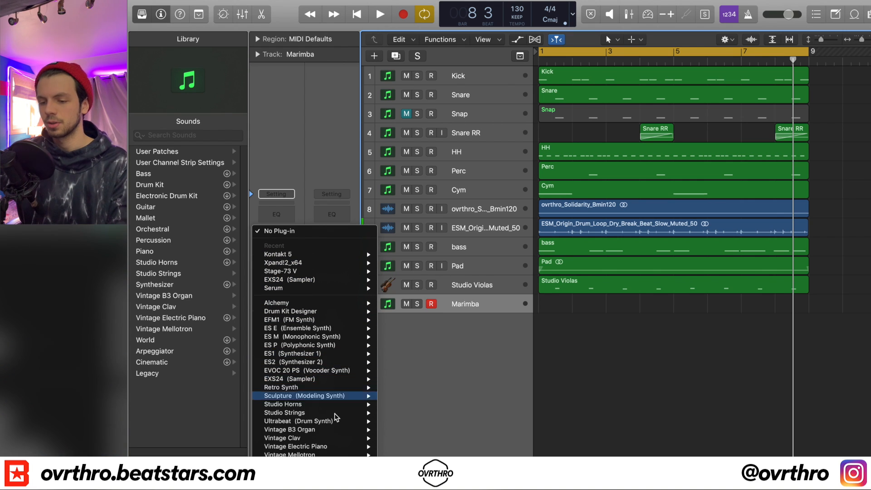
{"action": "left_click", "coordinate": [197, 244]}
{"action": "left_click", "coordinate": [190, 136]}
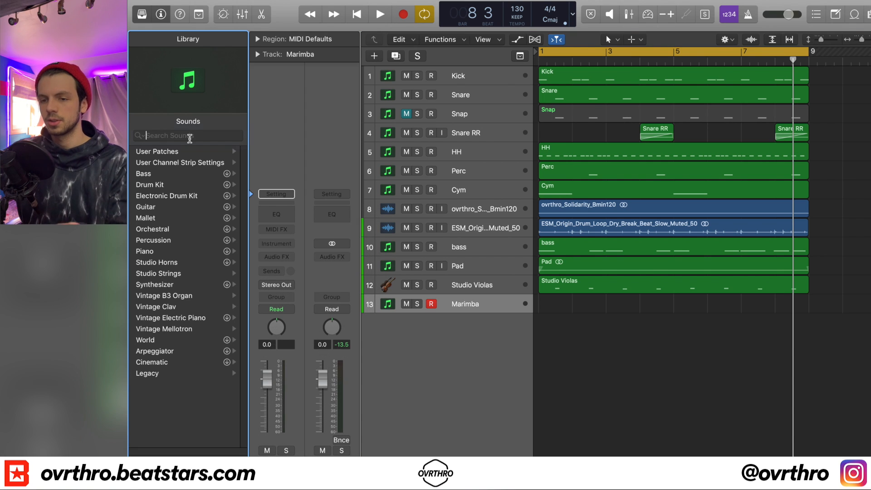
{"action": "type", "text": "marib"}
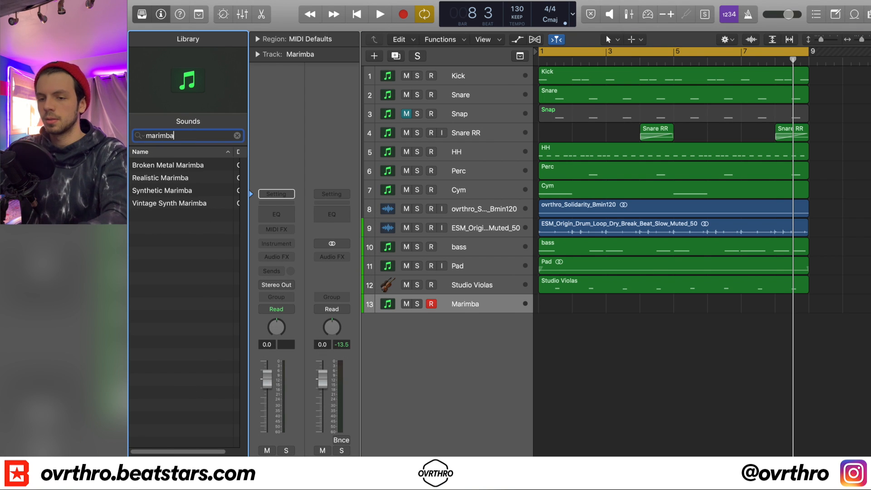
{"action": "left_click", "coordinate": [185, 180]}
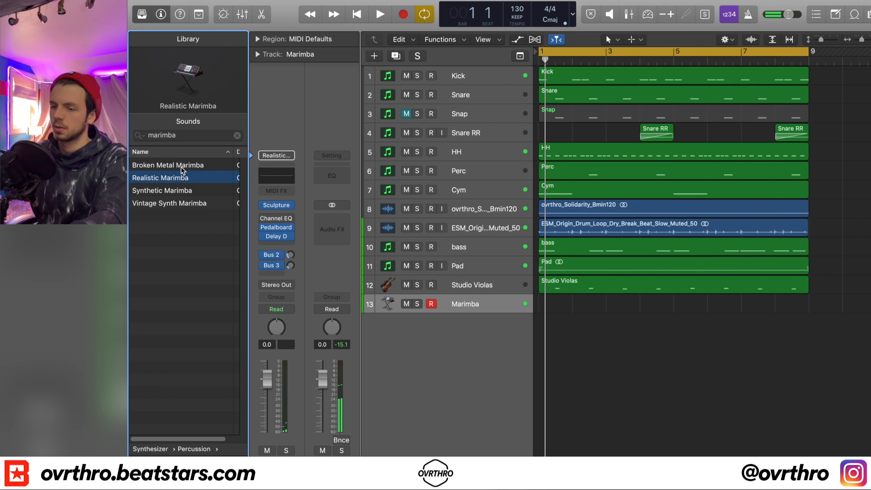
Solo the ovrthro_Solidarity loop and the Marimba track, record a marimba part over the eight-bar cycle and play it back
{"action": "left_click", "coordinate": [417, 208]}
{"action": "left_click", "coordinate": [417, 303]}
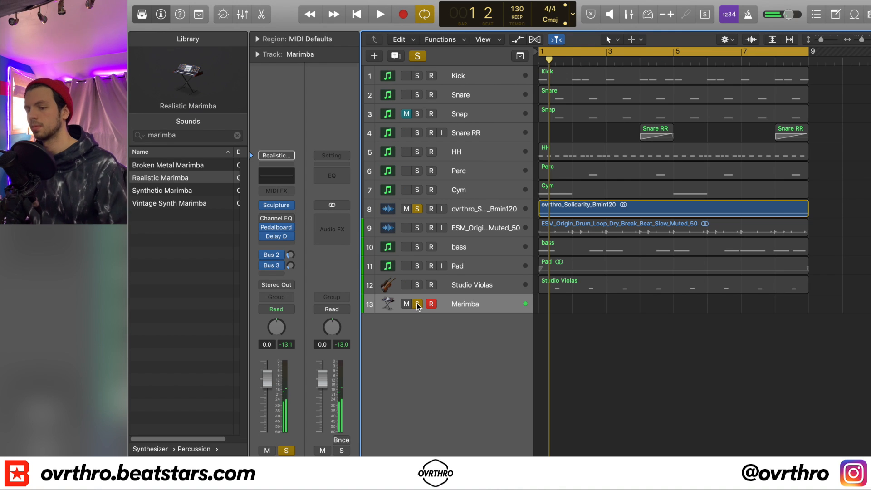
{"action": "key", "text": "space"}
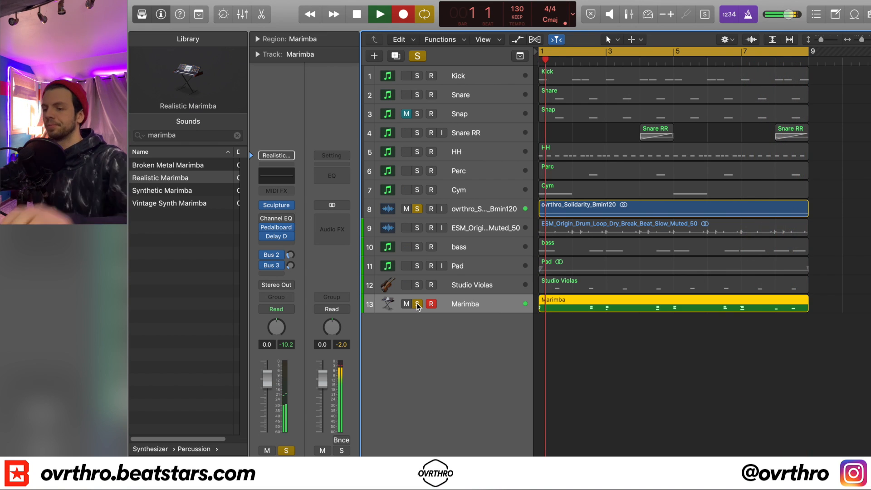
{"action": "key", "text": "space"}
{"action": "key", "text": "space"}
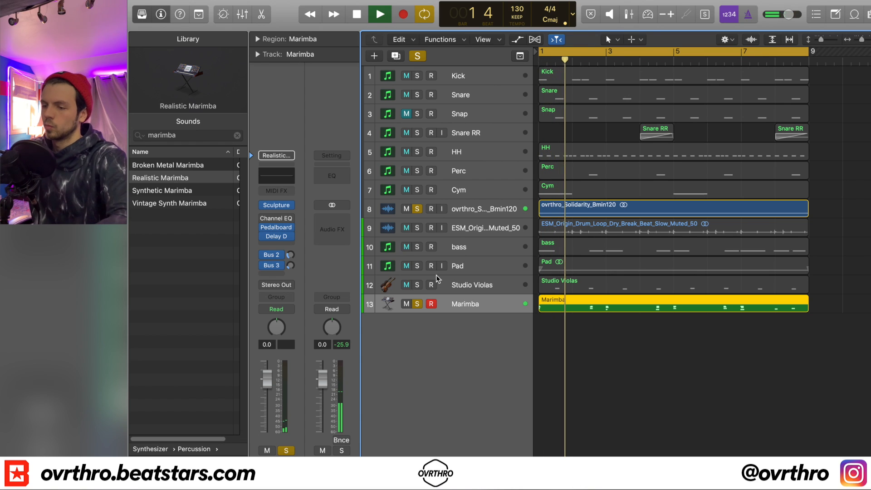
{"action": "key", "text": "space"}
Align the three notes of the first marimba chord to bar 1, then unsolo the Solidarity and Marimba tracks
{"action": "double_click", "coordinate": [587, 306]}
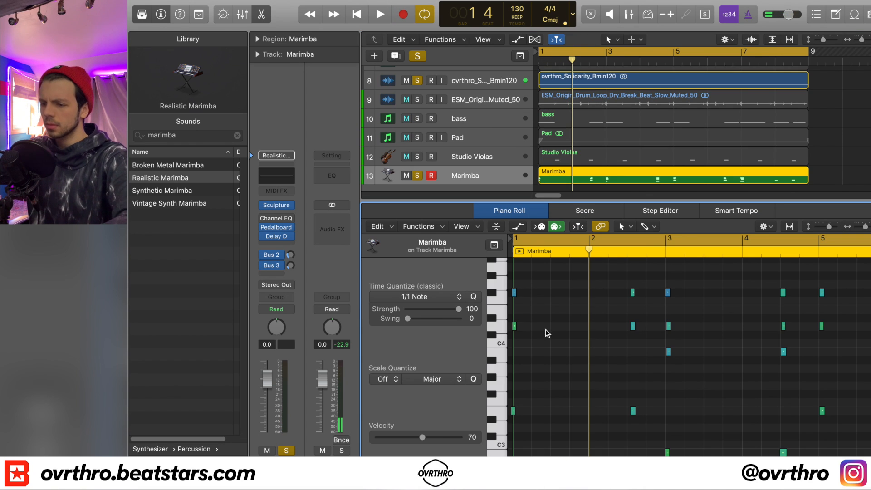
{"action": "left_click_drag", "start_coordinate": [547, 284], "coordinate": [514, 438]}
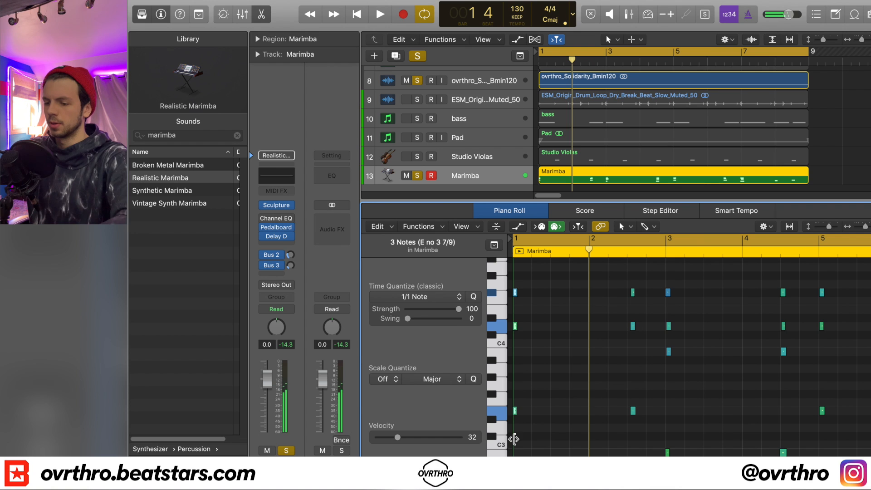
{"action": "key", "text": "space"}
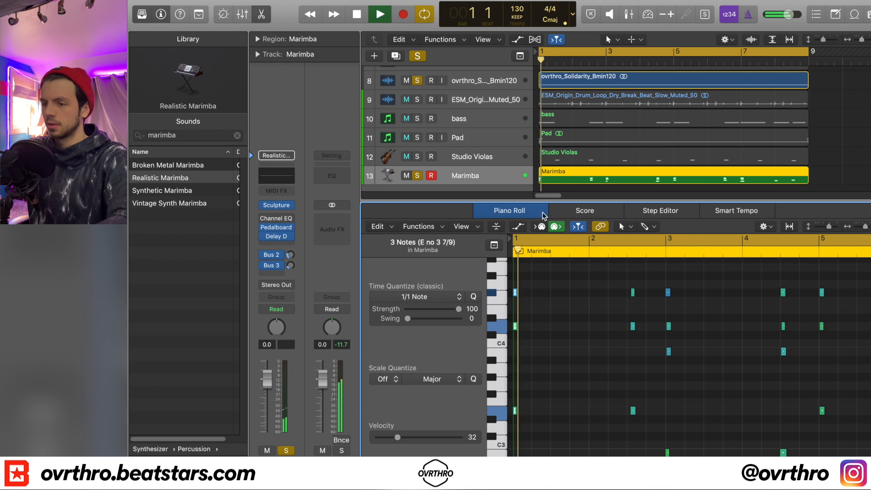
{"action": "key", "text": "p"}
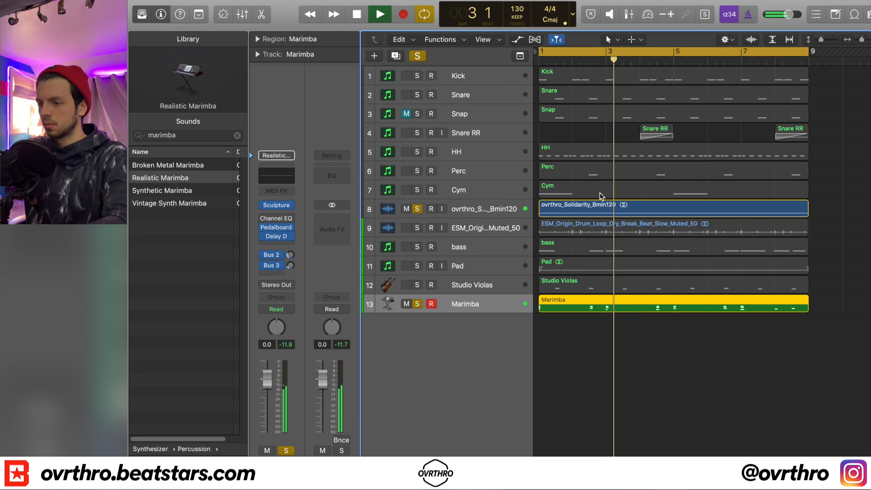
{"action": "left_click", "coordinate": [417, 209]}
{"action": "left_click", "coordinate": [417, 302]}
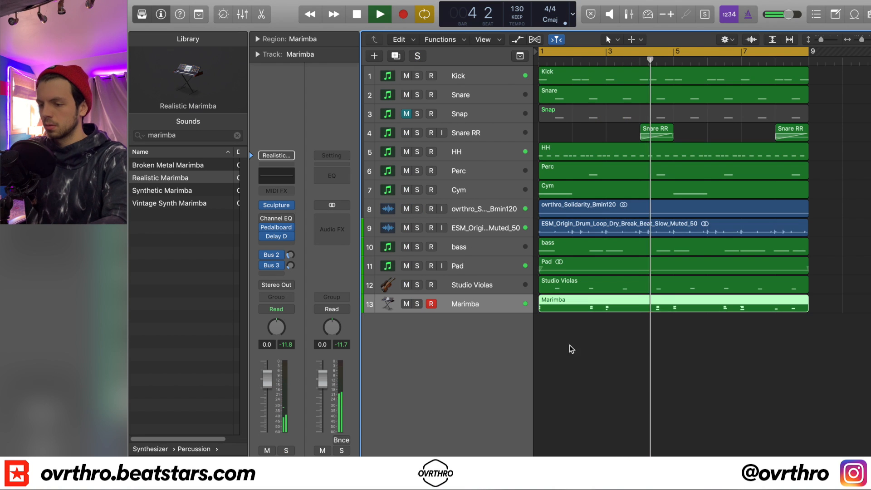
Quantize all notes in the Marimba region to 1/8 Note
{"action": "double_click", "coordinate": [599, 309]}
{"action": "key", "text": "super+a"}
{"action": "key", "text": "q"}
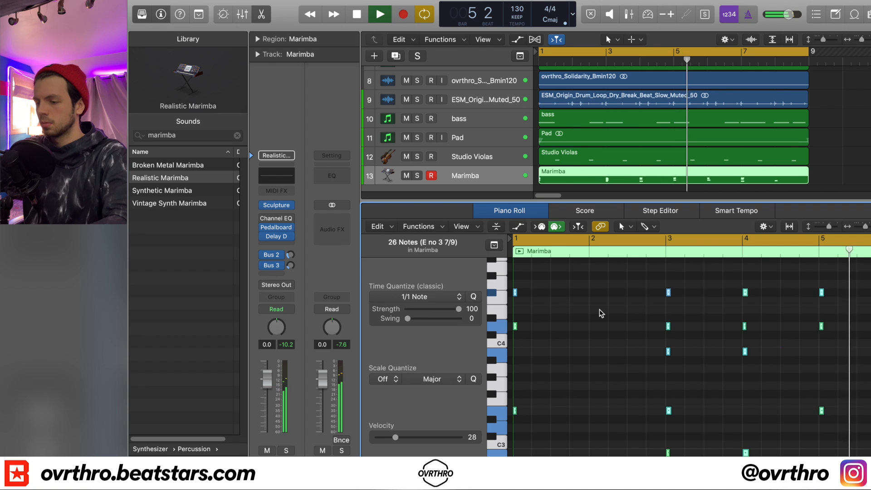
{"action": "left_click", "coordinate": [426, 297]}
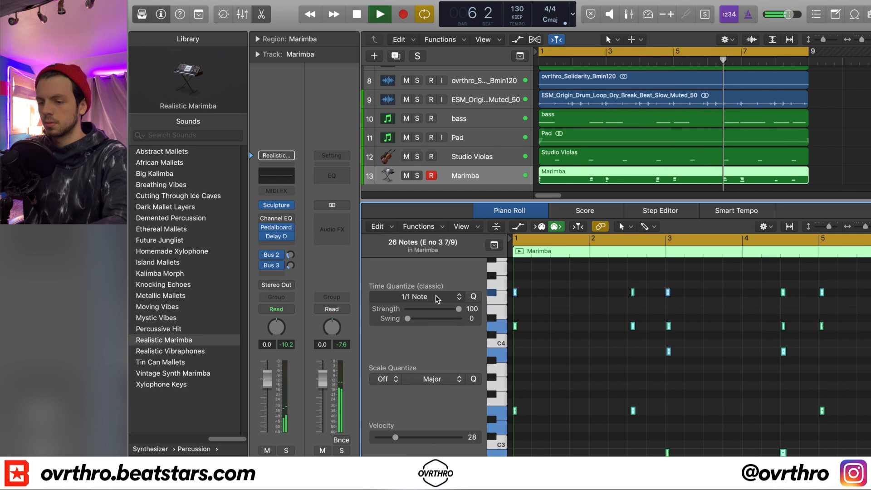
{"action": "left_click", "coordinate": [397, 353]}
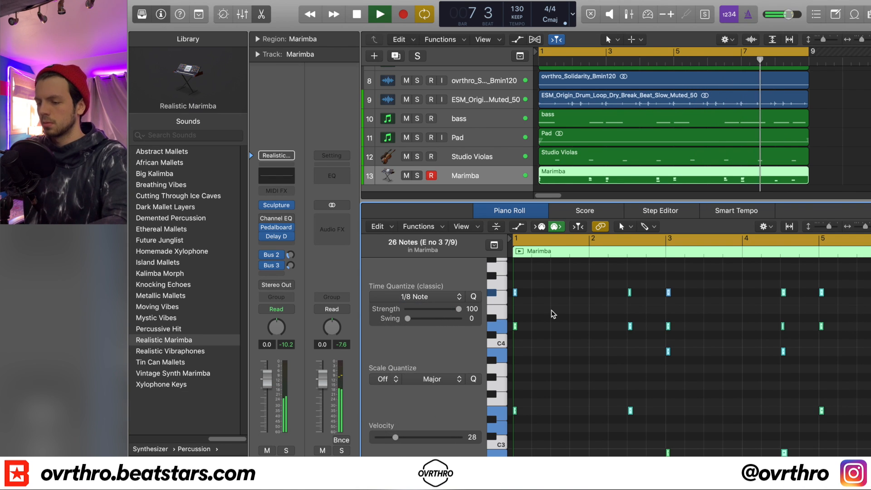
{"action": "key", "text": "p"}
{"action": "key", "text": "super+Left"}
{"action": "key", "text": "super+Left"}
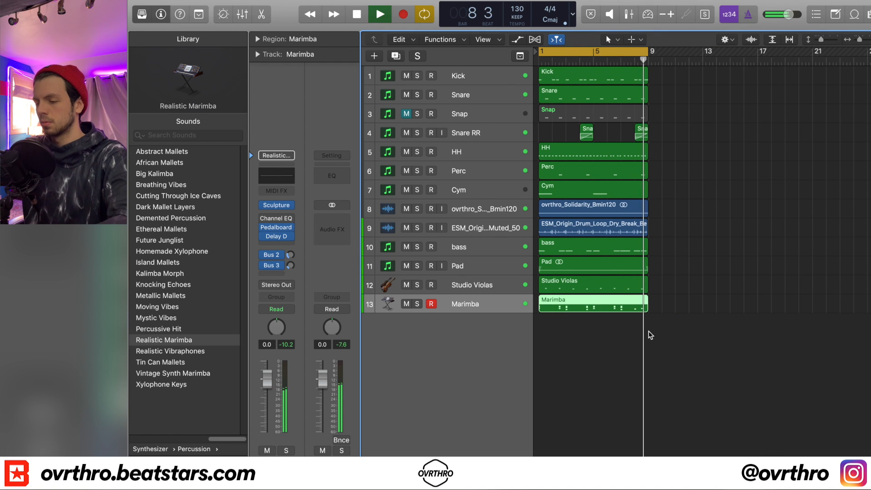
Reposition the two single notes in bar 8 of the Marimba region and stop playback
{"action": "key", "text": "super+a"}
{"action": "left_click", "coordinate": [685, 288]}
{"action": "left_click", "coordinate": [619, 306]}
{"action": "key", "text": "p"}
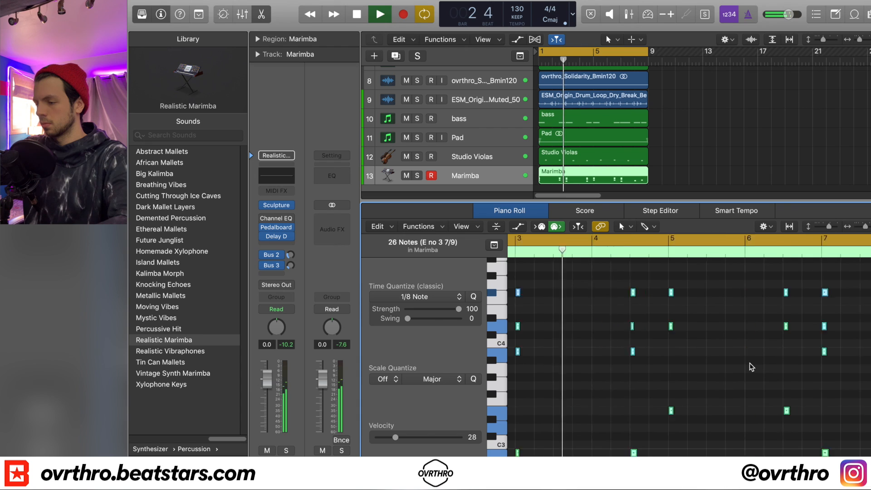
{"action": "scroll", "coordinate": [751, 367], "scroll_direction": "right", "scroll_amount": 6}
{"action": "left_click", "coordinate": [703, 391]}
{"action": "left_click_drag", "start_coordinate": [651, 431], "coordinate": [708, 412]}
{"action": "left_click", "coordinate": [690, 412]}
{"action": "left_click", "coordinate": [645, 251]}
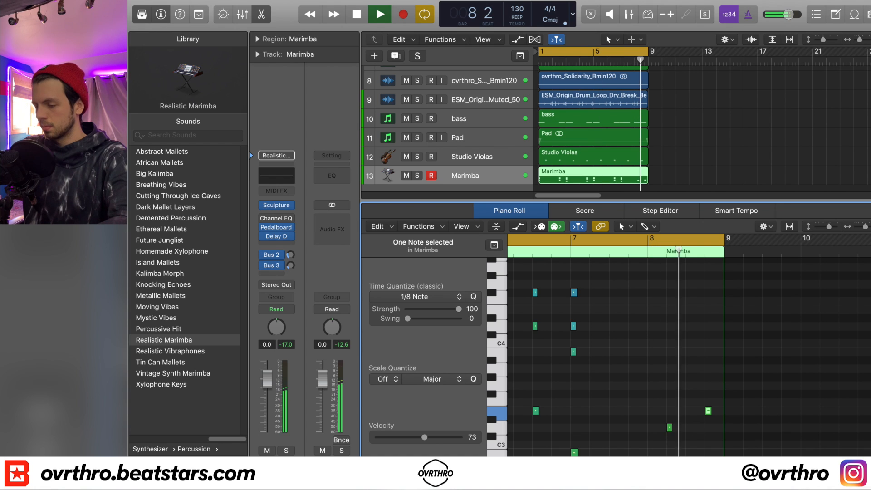
{"action": "key", "text": "space"}
{"action": "left_click_drag", "start_coordinate": [719, 397], "coordinate": [651, 432]}
{"action": "key", "text": "p"}
Turn off the cycle and repeat all eight-bar regions three times, up to bar 33
{"action": "key", "text": "c"}
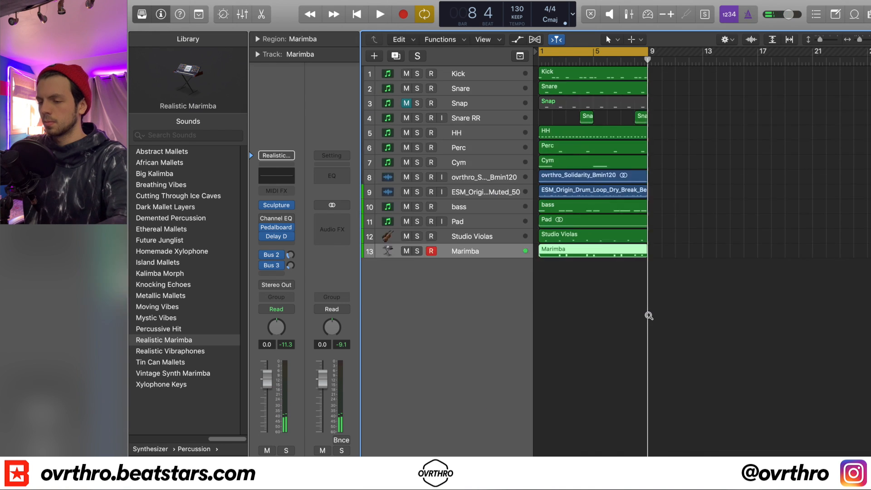
{"action": "key", "text": "super+a"}
{"action": "key", "text": "super+r"}
Clear the kick, snare, snap, hi-hat and perc regions from the opening eight bars
{"action": "left_click", "coordinate": [577, 131]}
{"action": "key", "text": "Delete"}
{"action": "left_click", "coordinate": [573, 169]}
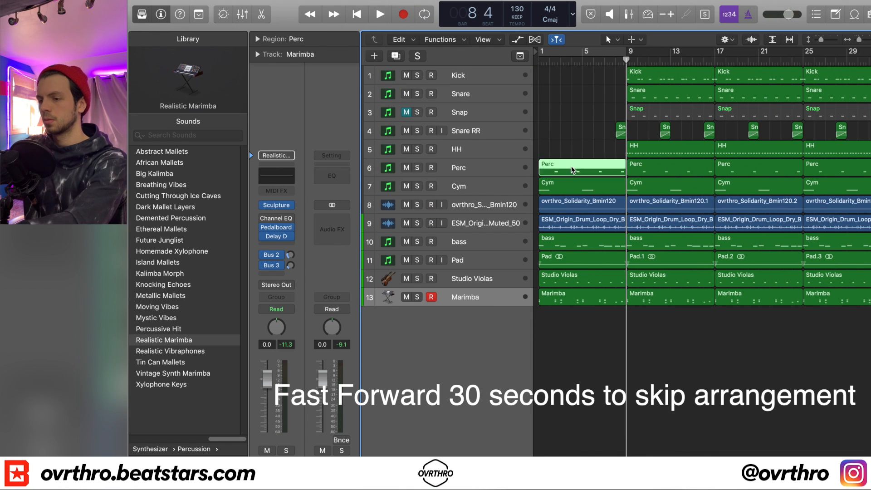
{"action": "key", "text": "Delete"}
{"action": "left_click_drag", "start_coordinate": [540, 230], "coordinate": [583, 230]}
{"action": "key", "text": "Delete"}
{"action": "key", "text": "Delete"}
Play the opening section and thin out its remaining layers further
{"action": "left_click", "coordinate": [484, 205]}
{"action": "key", "text": "space"}
{"action": "left_click", "coordinate": [275, 274]}
{"action": "key", "text": "Escape"}
{"action": "left_click", "coordinate": [618, 228]}
{"action": "key", "text": "super+Down"}
{"action": "key", "text": "Delete"}
{"action": "key", "text": "space"}
Strip bars 9 to 17 down to the Solidarity loop, drum loop, reversed snares and a snare from bar 13
{"action": "left_click_drag", "start_coordinate": [610, 363], "coordinate": [653, 276]}
{"action": "key", "text": "Delete"}
{"action": "key", "text": "Delete"}
{"action": "left_click_drag", "start_coordinate": [610, 216], "coordinate": [673, 106]}
{"action": "left_click", "coordinate": [652, 82]}
{"action": "key", "text": "Delete"}
{"action": "key", "text": "space"}
Delete the pad, violas, marimba, snap, perc and cymbal regions from bars 17 to 25 and trim the hi-hat to start at bar 21
{"action": "left_click", "coordinate": [483, 255]}
{"action": "scroll", "coordinate": [617, 259], "scroll_direction": "right", "scroll_amount": 5}
{"action": "key", "text": "space"}
{"action": "left_click_drag", "start_coordinate": [653, 367], "coordinate": [629, 299]}
{"action": "key", "text": "Delete"}
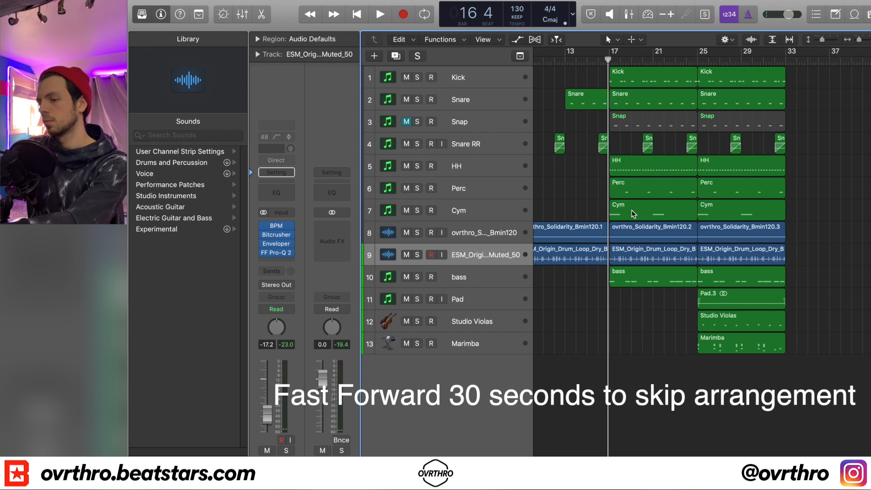
{"action": "left_click_drag", "start_coordinate": [605, 216], "coordinate": [635, 122]}
{"action": "key", "text": "Delete"}
{"action": "key", "text": "space"}
{"action": "left_click_drag", "start_coordinate": [723, 171], "coordinate": [654, 171]}
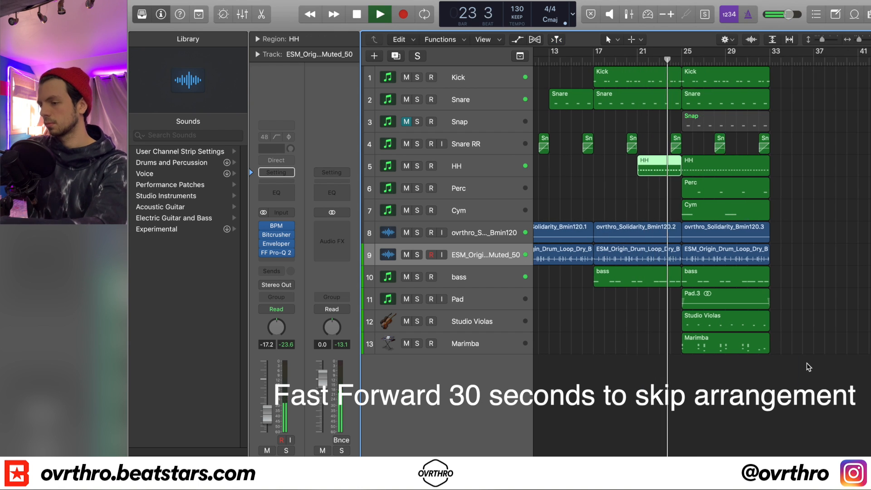
Repeat the full section starting at bar 25 once and play the arrangement
{"action": "left_click_drag", "start_coordinate": [777, 369], "coordinate": [712, 75]}
{"action": "key", "text": "super+r"}
{"action": "key", "text": "c"}
{"action": "key", "text": "super+Left"}
{"action": "key", "text": "super+Left"}
{"action": "key", "text": "Return"}
{"action": "key", "text": "c"}
{"action": "key", "text": "space"}
{"action": "key", "text": "super+Right"}
Delete the marimba, cymbal and pad regions from bars 25 to 33
{"action": "left_click", "coordinate": [642, 339]}
{"action": "key", "text": "Delete"}
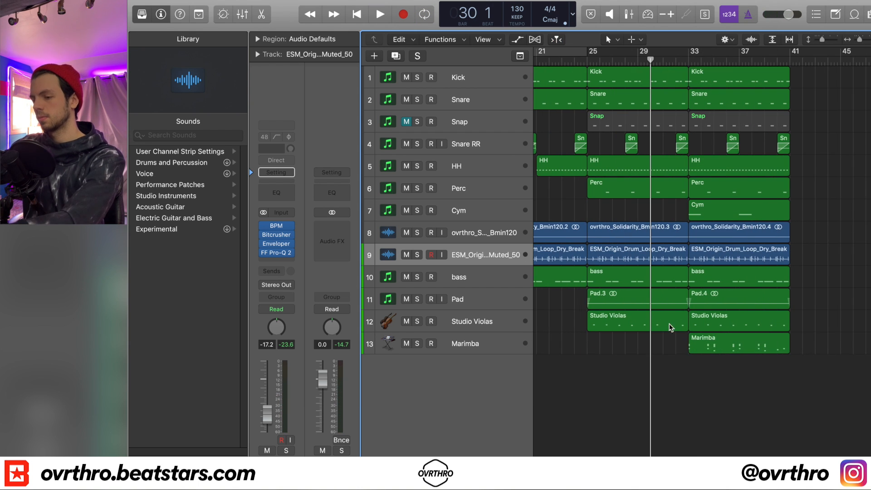
{"action": "left_click", "coordinate": [641, 300]}
{"action": "key", "text": "Delete"}
Repeat the full section starting at bar 33 once and resume playback
{"action": "left_click_drag", "start_coordinate": [789, 370], "coordinate": [698, 75]}
{"action": "key", "text": "super+r"}
{"action": "key", "text": "space"}
{"action": "key", "text": "super+Right"}
End the kick, snare, hi-hat, drum loop and bass at bar 24, and delete the drum loop from bars 25 to 33
{"action": "left_click_drag", "start_coordinate": [743, 309], "coordinate": [722, 75]}
{"action": "left_click_drag", "start_coordinate": [776, 173], "coordinate": [763, 172]}
{"action": "left_click_drag", "start_coordinate": [762, 239], "coordinate": [777, 239]}
{"action": "left_click", "coordinate": [764, 61]}
{"action": "key", "text": "super+Right"}
{"action": "left_click", "coordinate": [651, 259]}
{"action": "key", "text": "Delete"}
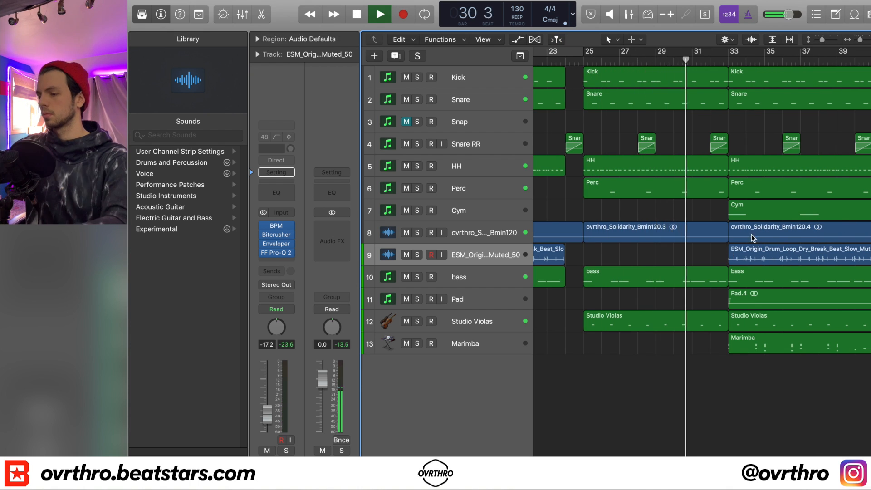
Delete the pad, drum loop and marimba regions from bars 33 to 41
{"action": "key", "text": "super+Left"}
{"action": "left_click", "coordinate": [730, 297]}
{"action": "key", "text": "Delete"}
{"action": "left_click", "coordinate": [729, 254]}
{"action": "left_click", "coordinate": [730, 341], "text": "shift"}
{"action": "key", "text": "Delete"}
Duplicate the arranged regions of bars 9 to 41 at bar 41, with the full section placed at bar 73
{"action": "left_click_drag", "start_coordinate": [840, 342], "coordinate": [794, 75]}
{"action": "left_click_drag", "start_coordinate": [715, 82], "coordinate": [817, 98]}
{"action": "left_click_drag", "start_coordinate": [857, 390], "coordinate": [860, 77]}
{"action": "left_click_drag", "start_coordinate": [706, 363], "coordinate": [579, 75]}
{"action": "key", "text": "super+r"}
{"action": "key", "text": "super+Right"}
{"action": "left_click", "coordinate": [729, 173]}
{"action": "scroll", "coordinate": [771, 303], "scroll_direction": "right", "scroll_amount": 3}
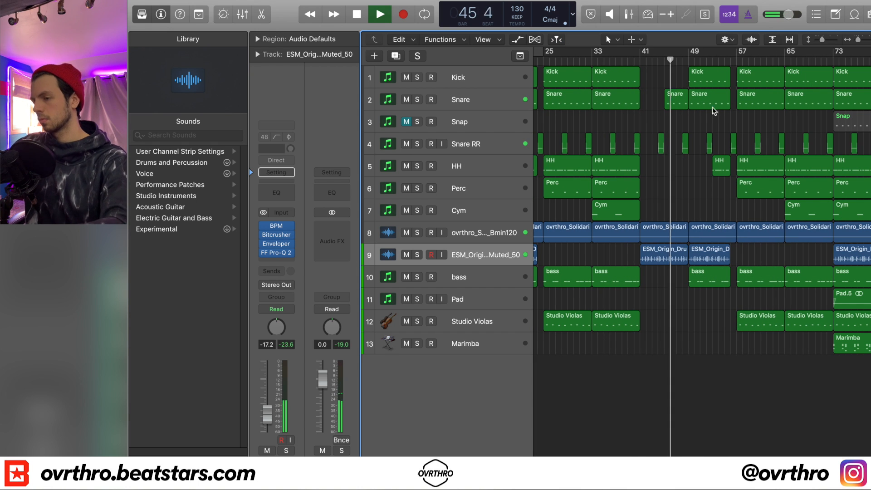
Replace the partial hi-hat region before bar 57 with the full bar 57 hi-hat placed at bar 49 and repeated
{"action": "left_click", "coordinate": [721, 166]}
{"action": "key", "text": "Delete"}
{"action": "left_click_drag", "start_coordinate": [760, 166], "coordinate": [712, 167]}
{"action": "key", "text": "super+r"}
{"action": "key", "text": "super+Left"}
Delete the cymbal region from bars 65 to 73
{"action": "scroll", "coordinate": [776, 292], "scroll_direction": "right", "scroll_amount": 3}
{"action": "left_click_drag", "start_coordinate": [778, 363], "coordinate": [747, 75]}
{"action": "left_click", "coordinate": [709, 210]}
{"action": "key", "text": "Delete"}
Move the pad region from bar 73 to bar 49 and repeat it twice
{"action": "left_click_drag", "start_coordinate": [730, 303], "coordinate": [639, 303]}
{"action": "mouse_move", "coordinate": [653, 304]}
{"action": "left_mouse_down"}
{"action": "mouse_move", "coordinate": [635, 303]}
{"action": "mouse_move", "coordinate": [654, 303]}
{"action": "left_mouse_up"}
{"action": "key", "text": "super+r"}
{"action": "key", "text": "super+r"}
Switch the transport display to the detailed view with time position, locators, tempo and MIDI activity
{"action": "left_click", "coordinate": [573, 14]}
{"action": "left_click", "coordinate": [622, 86]}
Move the marimba region from bar 73 to bar 57 and set the Marimba track's volume to -5.4 dB
{"action": "left_click_drag", "start_coordinate": [742, 347], "coordinate": [681, 347]}
{"action": "left_click", "coordinate": [494, 344]}
{"action": "left_click_drag", "start_coordinate": [267, 379], "coordinate": [268, 395]}
{"action": "key", "text": "super+l"}
Move the Snap region from bar 73 to bar 41, unmute its track and repeat the region once
{"action": "left_click_drag", "start_coordinate": [731, 122], "coordinate": [608, 122]}
{"action": "left_click", "coordinate": [602, 62]}
{"action": "left_click", "coordinate": [406, 122]}
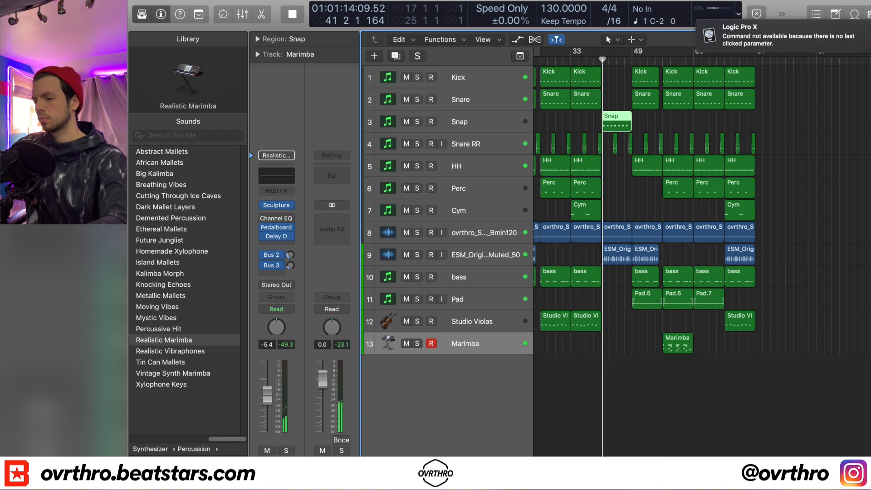
{"action": "left_click", "coordinate": [471, 122]}
{"action": "left_click", "coordinate": [276, 238]}
{"action": "left_click", "coordinate": [140, 15]}
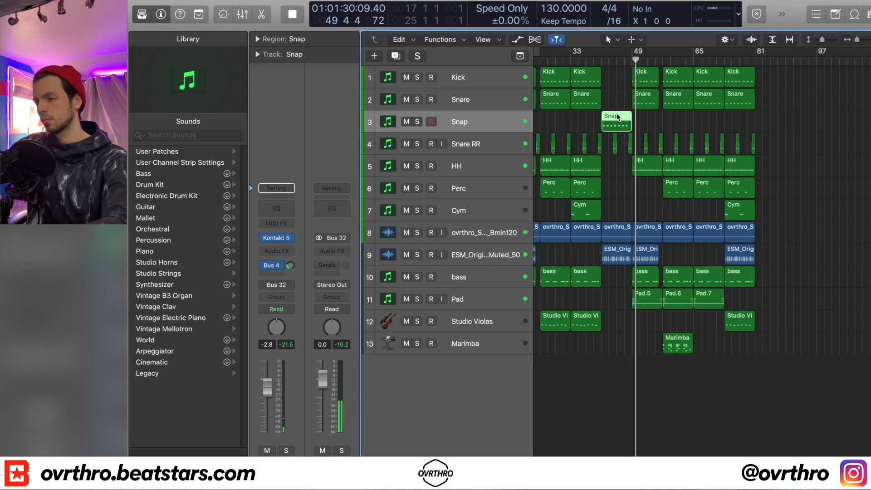
{"action": "key", "text": "super+r"}
Set the Snap track's volume to -5.0 dB and bypass its Bus 4 send
{"action": "left_click", "coordinate": [469, 100]}
{"action": "left_click", "coordinate": [465, 126]}
{"action": "left_click_drag", "start_coordinate": [267, 405], "coordinate": [268, 394]}
{"action": "left_click", "coordinate": [263, 265]}
Stop playback and trim the start of the Solidarity region at bar 57 to almost a bar after the section start
{"action": "key", "text": "super+Right"}
{"action": "key", "text": "super+Right"}
{"action": "left_click", "coordinate": [726, 238]}
{"action": "key", "text": "space"}
{"action": "key", "text": "super+Right"}
{"action": "left_click_drag", "start_coordinate": [712, 238], "coordinate": [720, 238]}
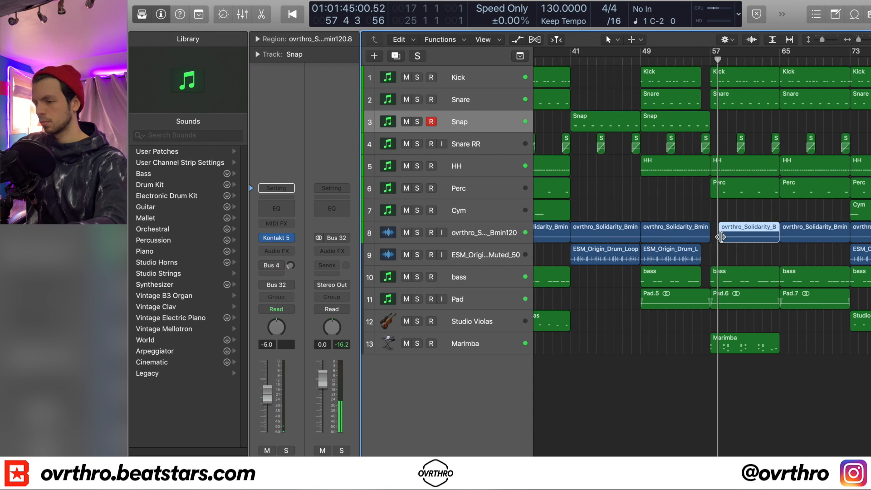
Duplicate the Solidarity guitar track as Filtered Guitar and move the guitar region at bar 57 onto it
{"action": "left_click", "coordinate": [484, 234]}
{"action": "key", "text": "super+d"}
{"action": "double_click", "coordinate": [482, 258]}
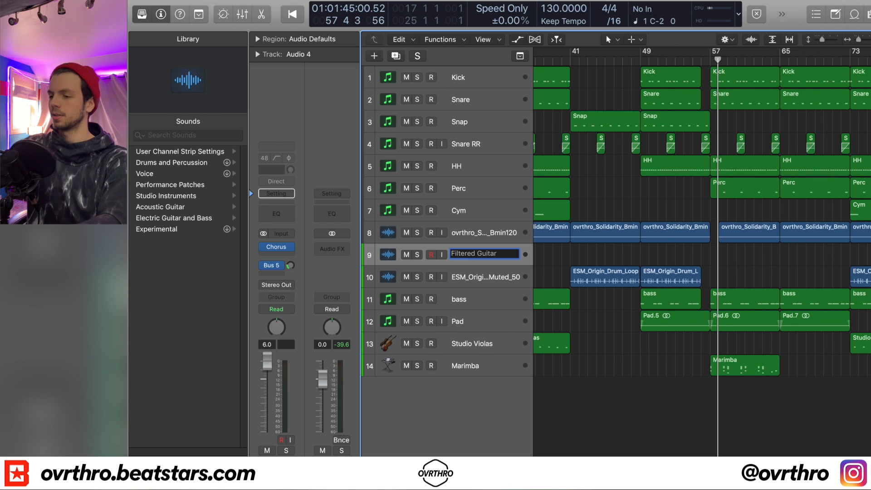
{"action": "type", "text": "Filtered Guitar"}
{"action": "key", "text": "Return"}
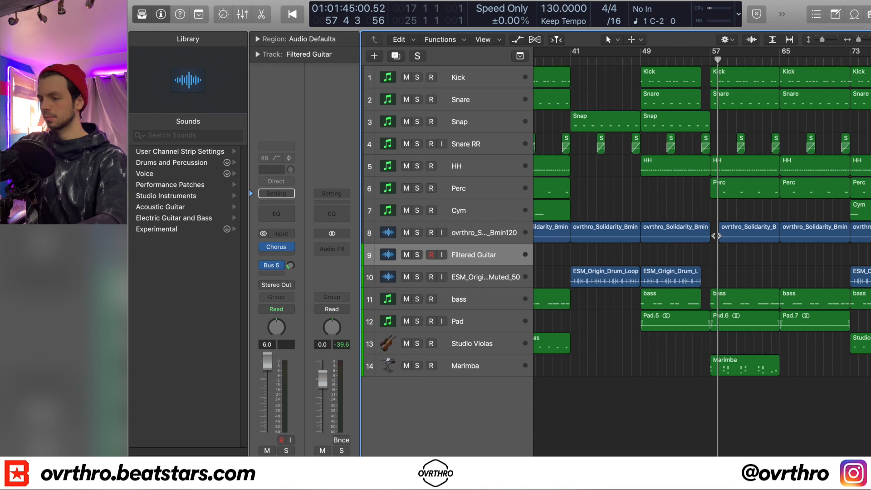
{"action": "left_click_drag", "start_coordinate": [726, 233], "coordinate": [726, 256]}
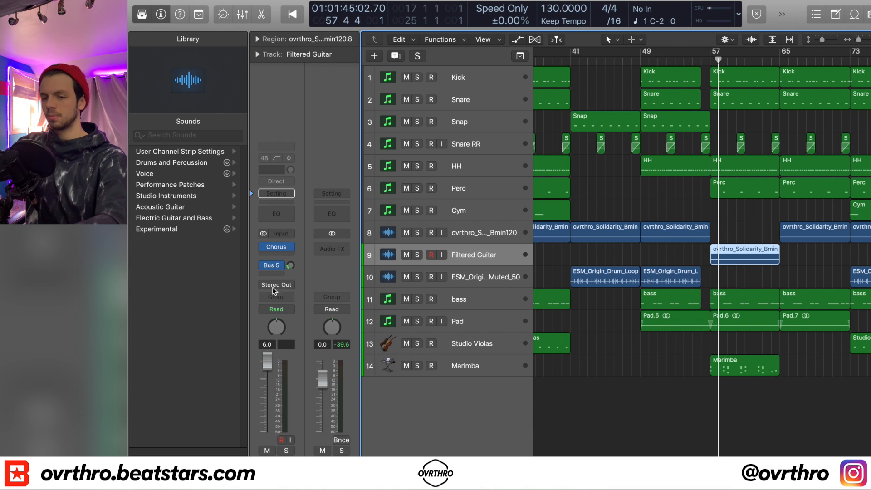
Insert AutoFilter on the Filtered Guitar track and set Cutoff 64%, Envelope 0%, LFO 13% and LFO Rate 1 bar
{"action": "left_click", "coordinate": [279, 256]}
{"action": "mouse_move", "coordinate": [295, 393]}
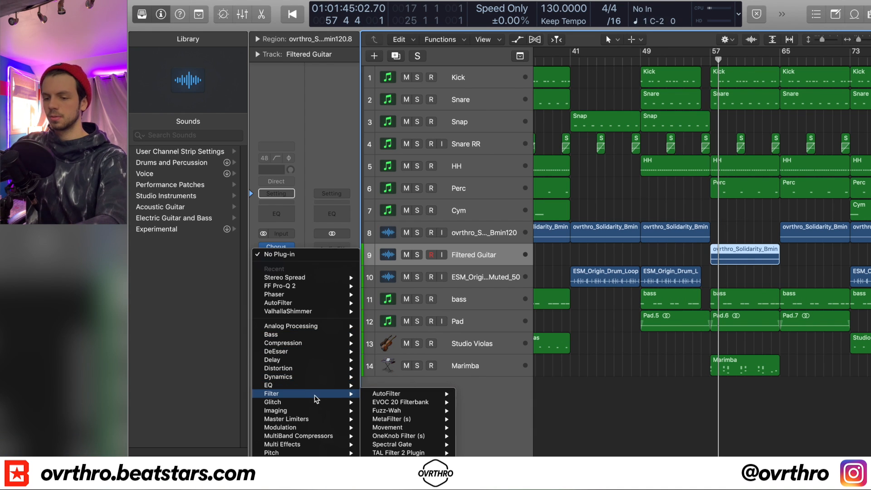
{"action": "mouse_move", "coordinate": [390, 394]}
{"action": "left_click", "coordinate": [483, 396]}
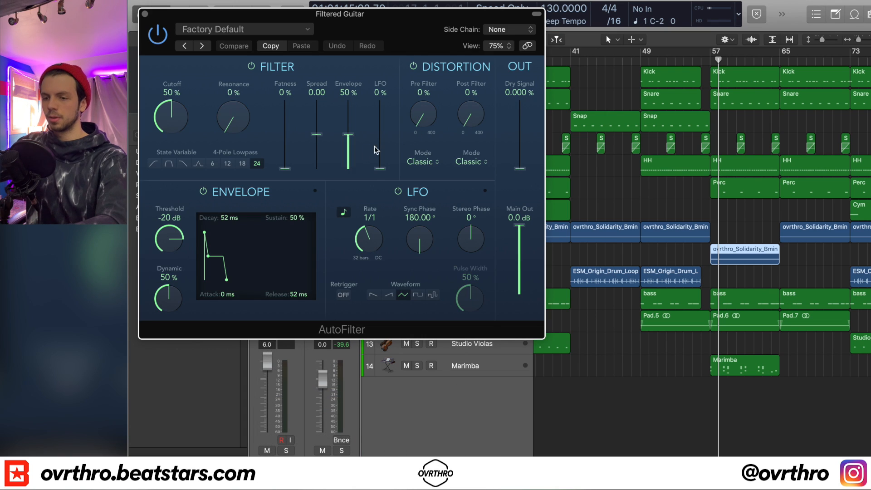
{"action": "left_click_drag", "start_coordinate": [350, 134], "coordinate": [351, 170]}
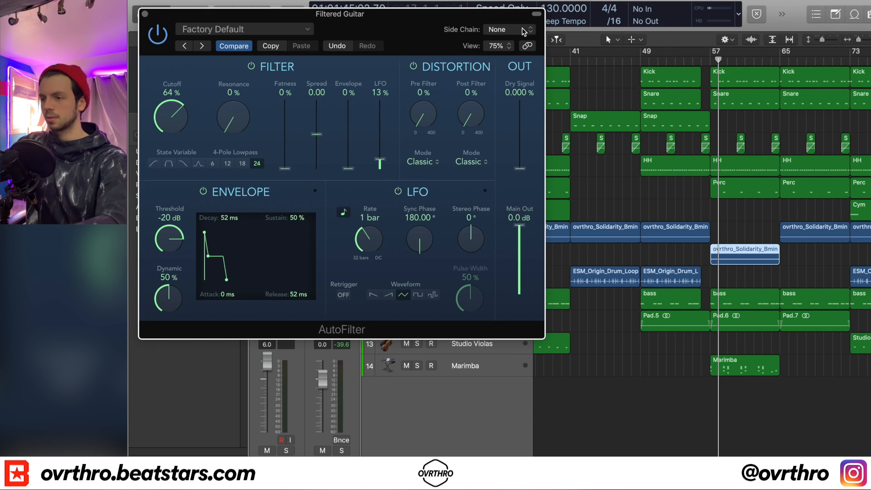
{"action": "left_click", "coordinate": [145, 13]}
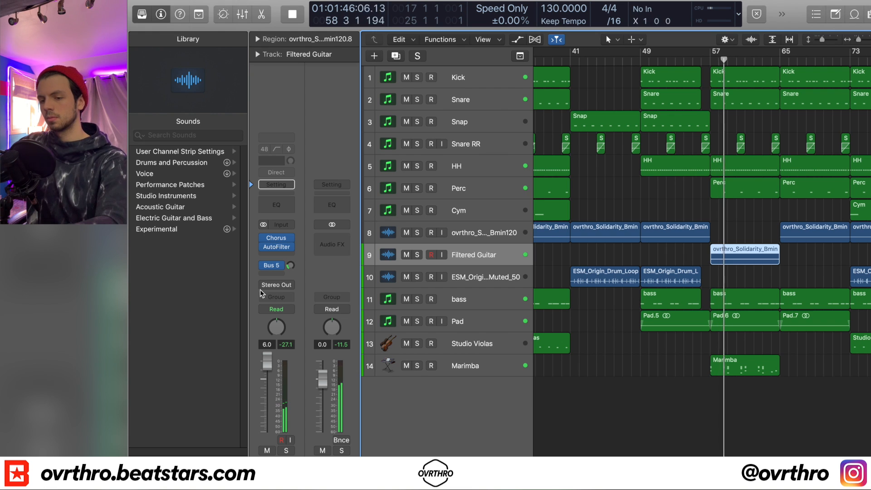
{"action": "left_click", "coordinate": [277, 248]}
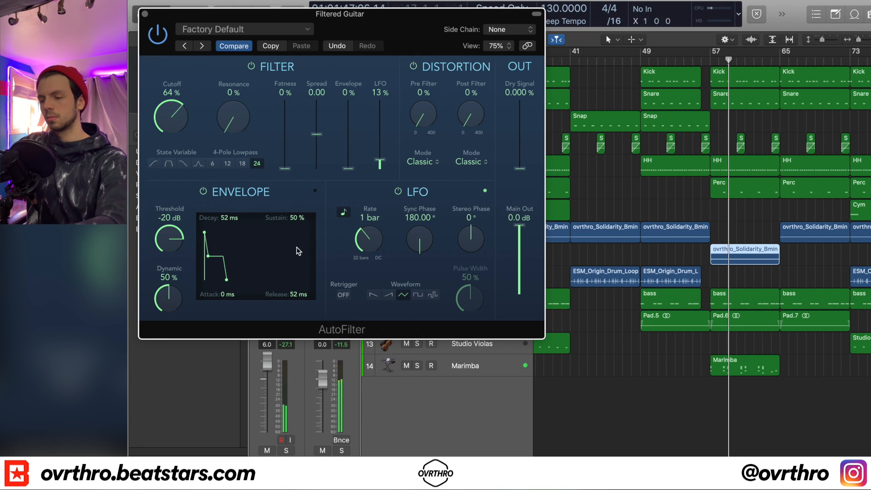
{"action": "left_click", "coordinate": [145, 13]}
Set the cycle range to bars 57–65 and repeat the Marimba region at bar 57 once
{"action": "left_click", "coordinate": [458, 366]}
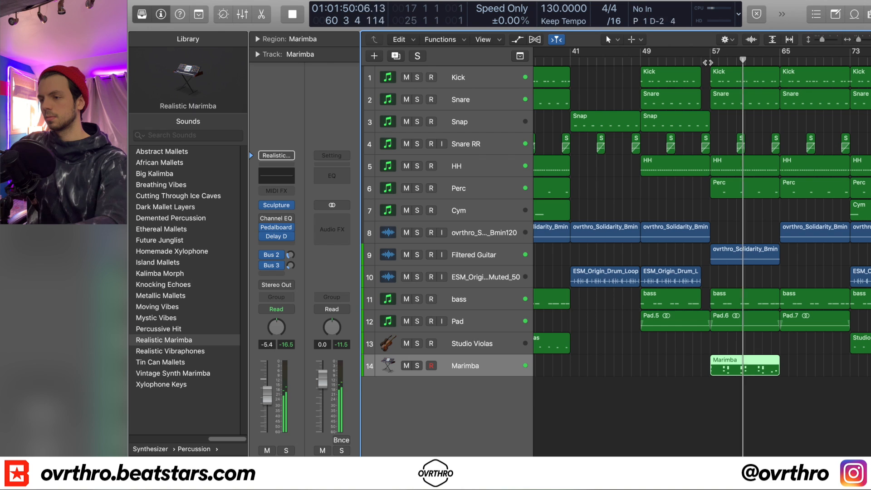
{"action": "left_click_drag", "start_coordinate": [711, 52], "coordinate": [783, 53]}
{"action": "left_click_drag", "start_coordinate": [803, 351], "coordinate": [723, 379]}
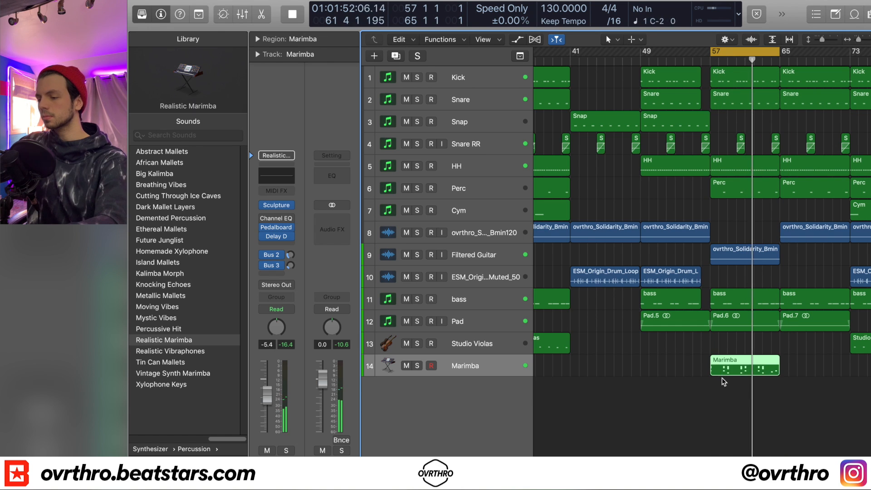
{"action": "key", "text": "super+r"}
Delete the Solidarity region at bar 65 and repeat the Filtered Guitar region from bar 57 once in its place
{"action": "left_click", "coordinate": [815, 231]}
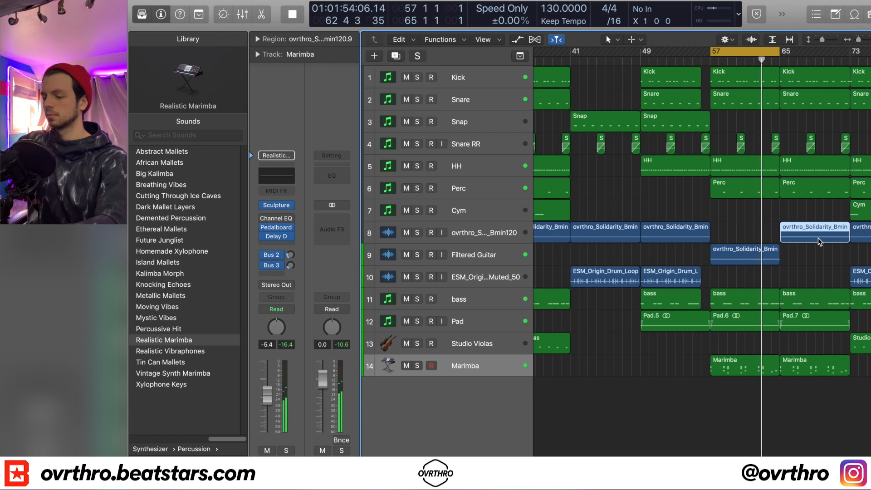
{"action": "key", "text": "Delete"}
{"action": "left_click", "coordinate": [761, 260]}
{"action": "key", "text": "super+r"}
{"action": "scroll", "coordinate": [777, 258], "scroll_direction": "right", "scroll_amount": 2}
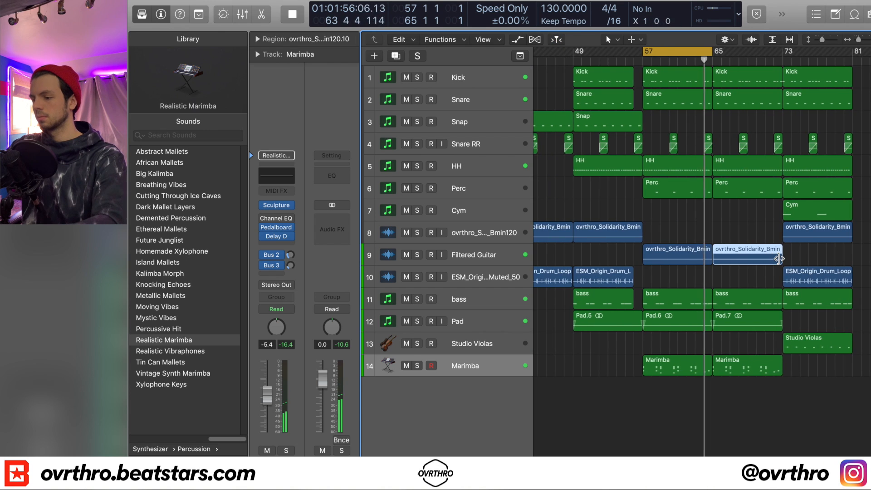
Shorten the Kick, Snare, HH, Perc, bass, Pad and Marimba regions at bar 65 to end about a bar before bar 73
{"action": "key", "text": "super+Right"}
{"action": "scroll", "coordinate": [715, 300], "scroll_direction": "right", "scroll_amount": 3}
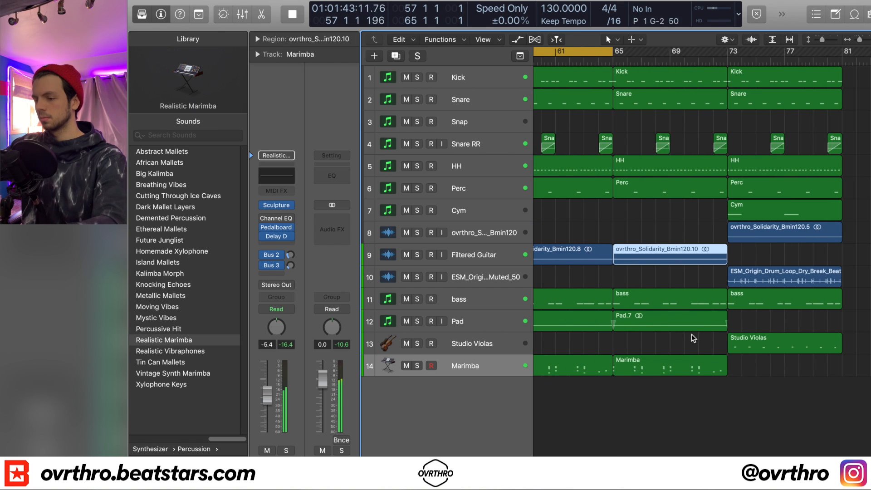
{"action": "key", "text": "super+Left"}
{"action": "left_click_drag", "start_coordinate": [694, 334], "coordinate": [684, 285]}
{"action": "left_click_drag", "start_coordinate": [690, 221], "coordinate": [691, 86]}
{"action": "left_click_drag", "start_coordinate": [705, 369], "coordinate": [695, 369]}
Move the ESM_Origin drum loop region from bar 73 to bar 65
{"action": "scroll", "coordinate": [744, 417], "scroll_direction": "left", "scroll_amount": 8}
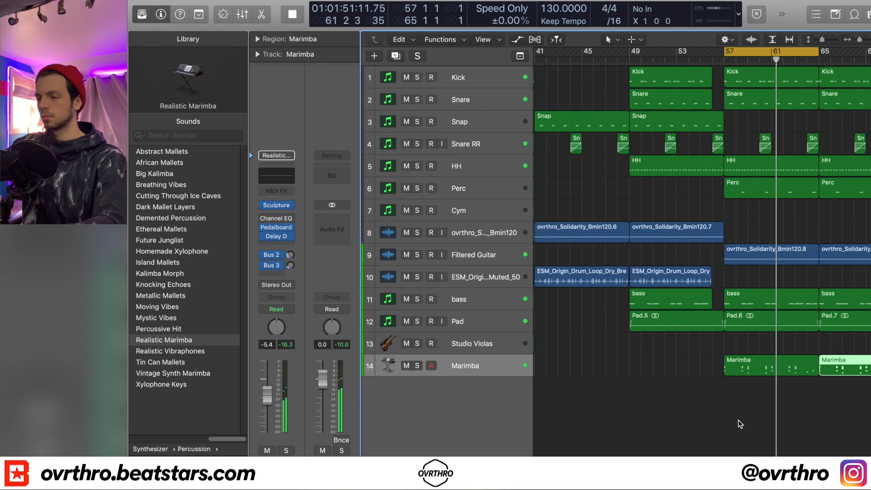
{"action": "scroll", "coordinate": [739, 423], "scroll_direction": "right", "scroll_amount": 6}
{"action": "scroll", "coordinate": [740, 410], "scroll_direction": "left", "scroll_amount": 5}
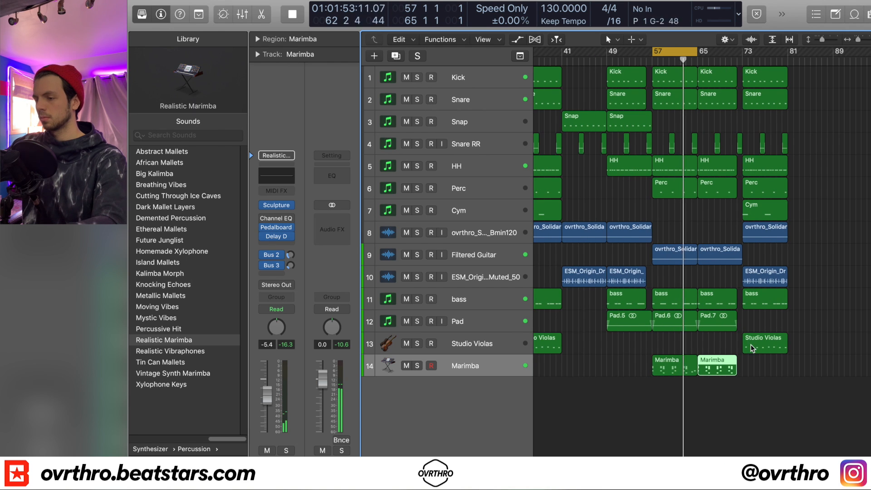
{"action": "scroll", "coordinate": [752, 348], "scroll_direction": "down", "scroll_amount": 1}
{"action": "left_click_drag", "start_coordinate": [776, 275], "coordinate": [732, 275]}
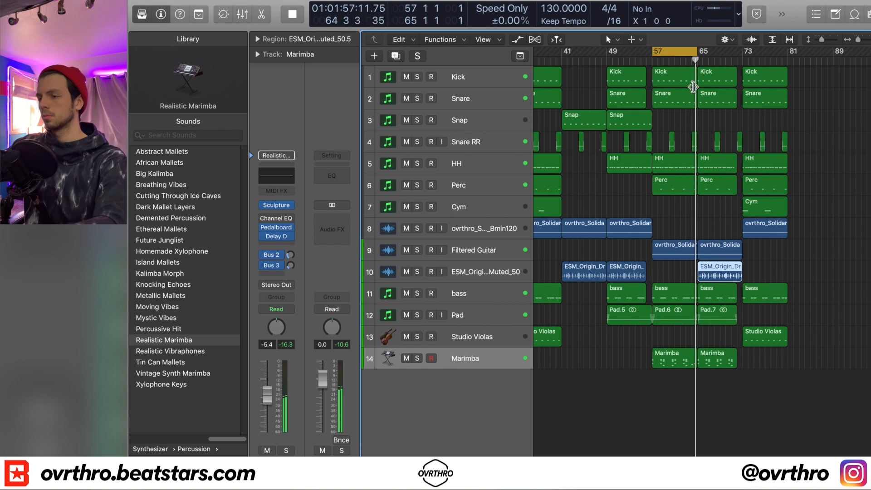
Turn off the cycle, play from bar 65 and examine the arrangement across the earlier and later sections
{"action": "left_click", "coordinate": [689, 52]}
{"action": "left_click", "coordinate": [699, 62]}
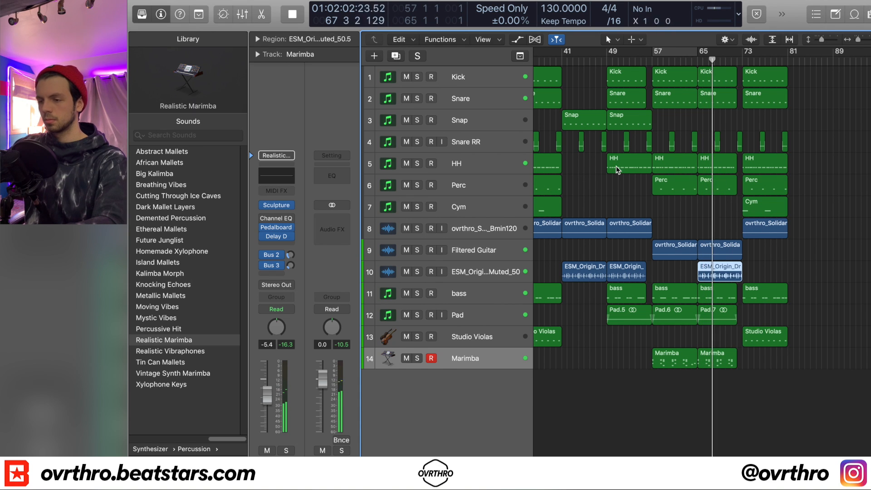
{"action": "scroll", "coordinate": [720, 292], "scroll_direction": "left", "scroll_amount": 3}
{"action": "scroll", "coordinate": [714, 291], "scroll_direction": "down", "scroll_amount": 4}
{"action": "scroll", "coordinate": [727, 295], "scroll_direction": "right", "scroll_amount": 1}
{"action": "scroll", "coordinate": [727, 294], "scroll_direction": "up", "scroll_amount": 1}
{"action": "scroll", "coordinate": [770, 347], "scroll_direction": "left", "scroll_amount": 2}
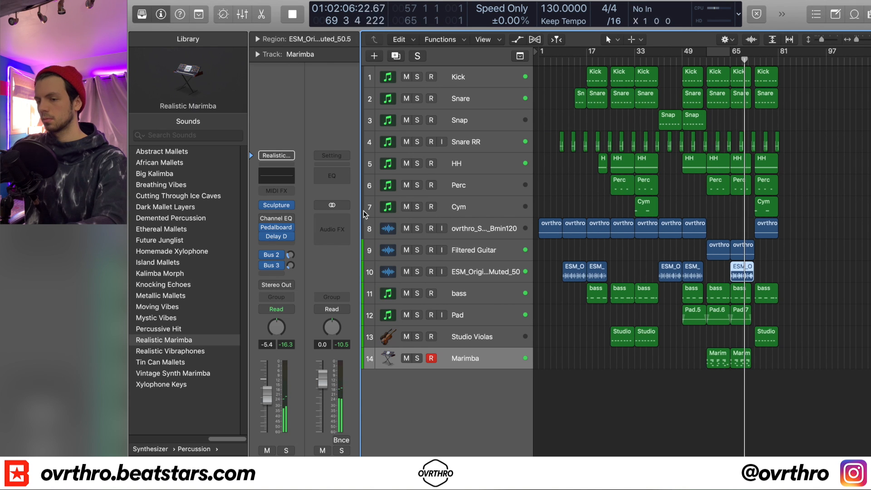
{"action": "left_click", "coordinate": [473, 221]}
{"action": "scroll", "coordinate": [771, 283], "scroll_direction": "up", "scroll_amount": 2}
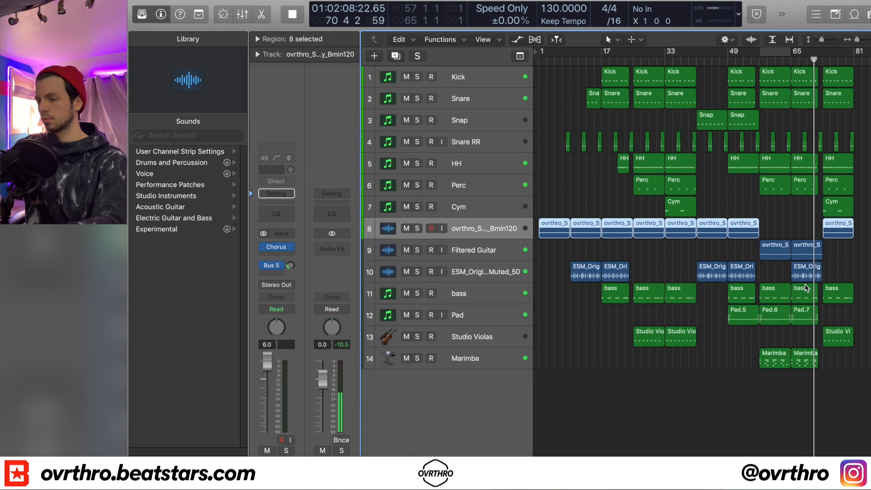
{"action": "scroll", "coordinate": [761, 280], "scroll_direction": "up", "scroll_amount": 3}
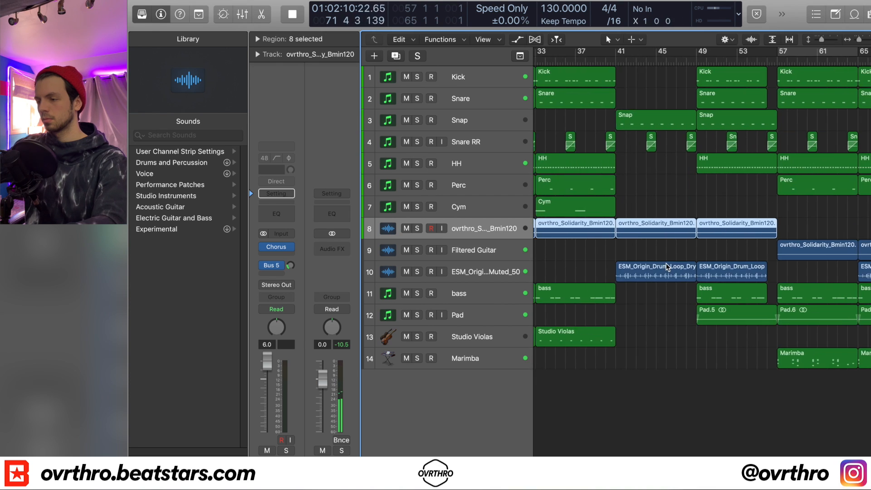
{"action": "scroll", "coordinate": [704, 276], "scroll_direction": "left", "scroll_amount": 5}
{"action": "left_click", "coordinate": [812, 271]}
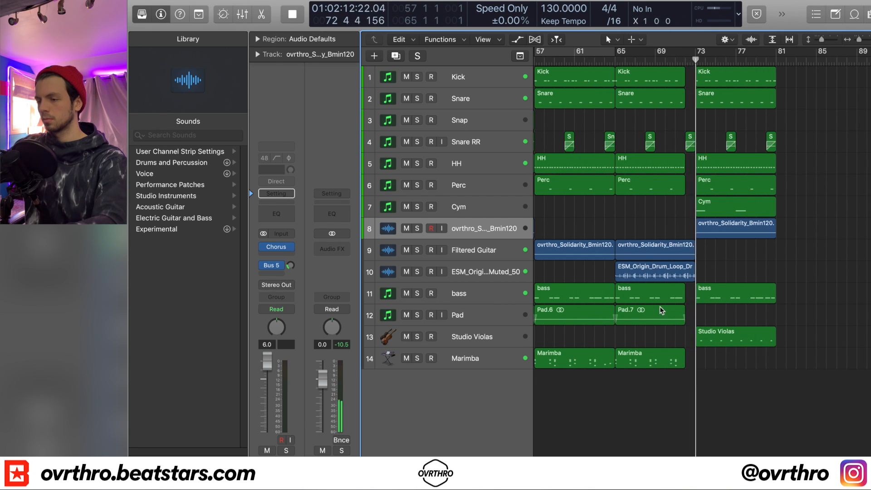
Open the bass region at bar 65, extend all its notes legato to the following ones, and close the note editor
{"action": "key", "text": "space"}
{"action": "double_click", "coordinate": [653, 294]}
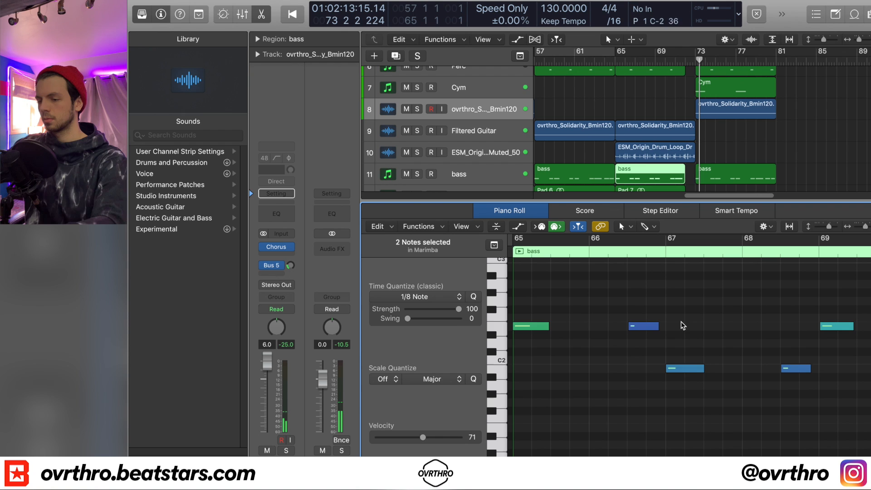
{"action": "key", "text": "super+a"}
{"action": "key", "text": "shift+backslash"}
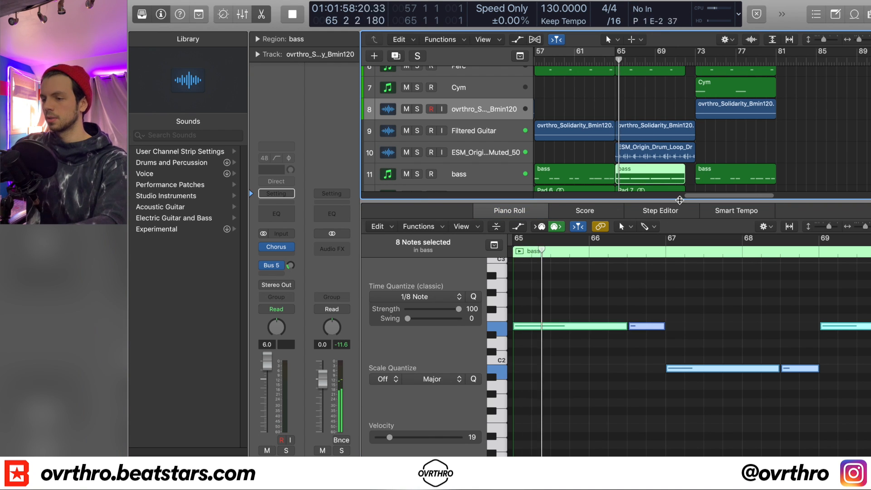
{"action": "key", "text": "p"}
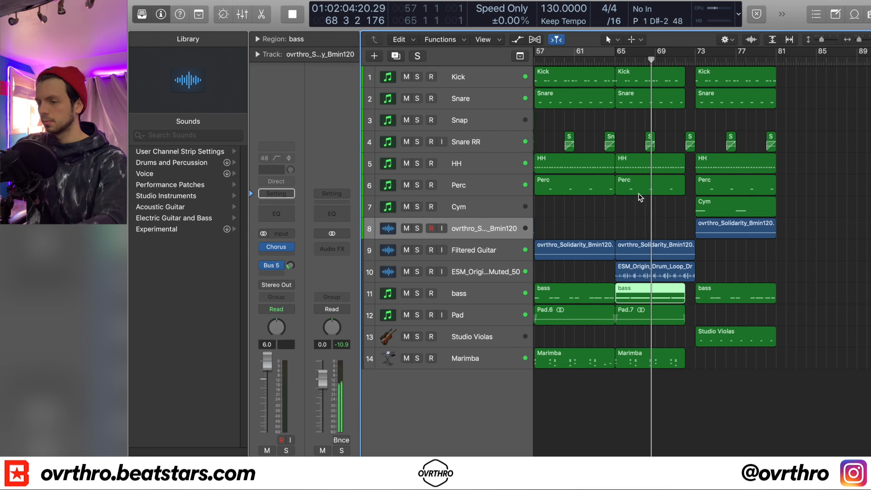
Delete the HH region at bar 65
{"action": "left_click", "coordinate": [655, 163]}
{"action": "key", "text": "Delete"}
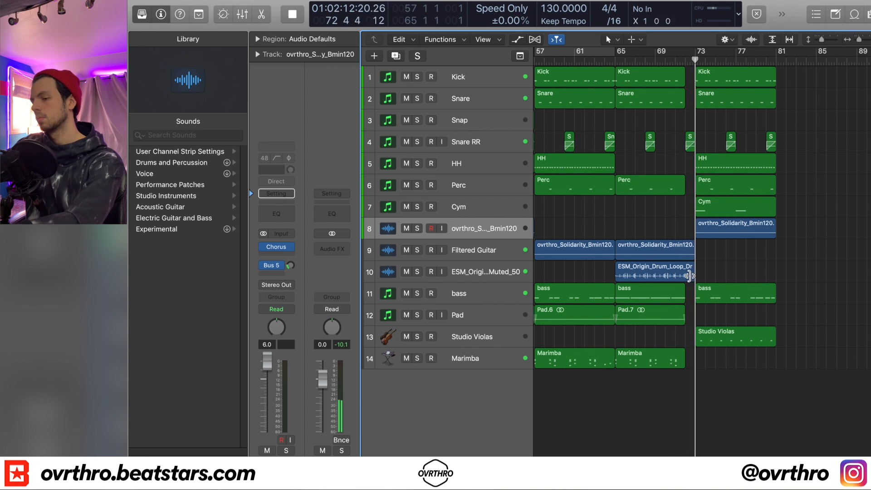
Select all the regions in the section starting at bar 73 and repeat them once
{"action": "key", "text": "super+Left"}
{"action": "key", "text": "super+Left"}
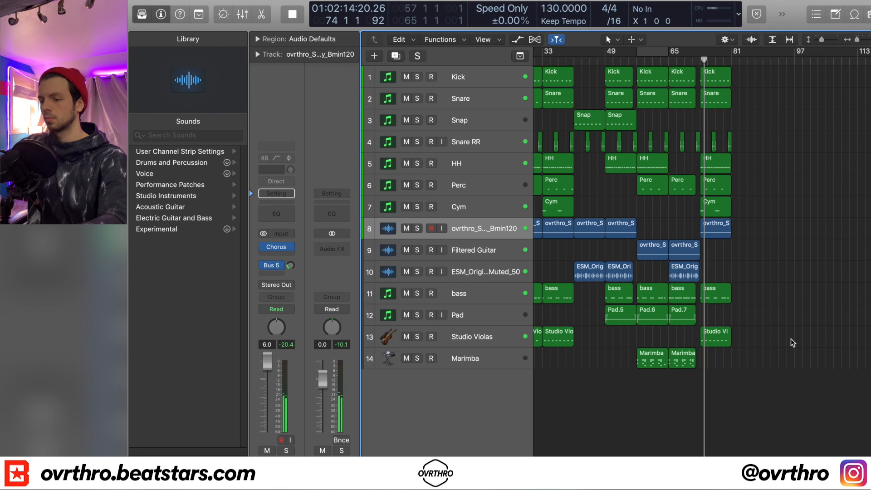
{"action": "scroll", "coordinate": [787, 327], "scroll_direction": "left", "scroll_amount": 2}
{"action": "left_click_drag", "start_coordinate": [812, 367], "coordinate": [755, 56]}
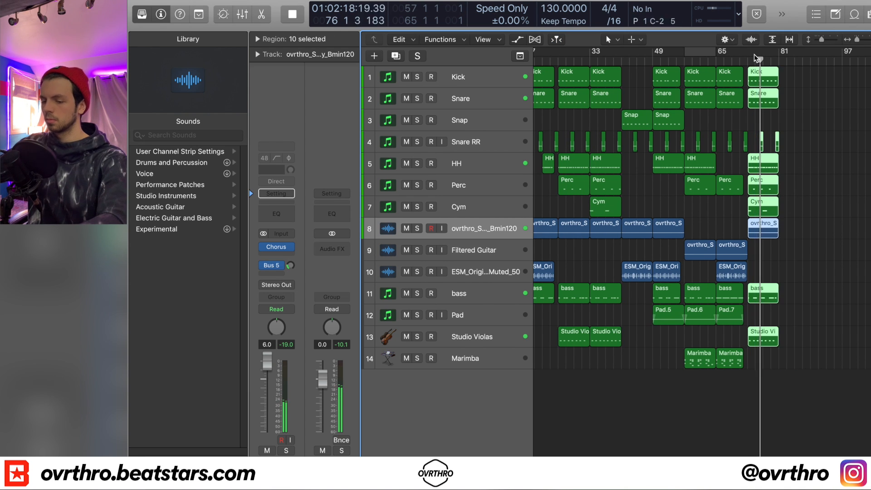
{"action": "key", "text": "super+r"}
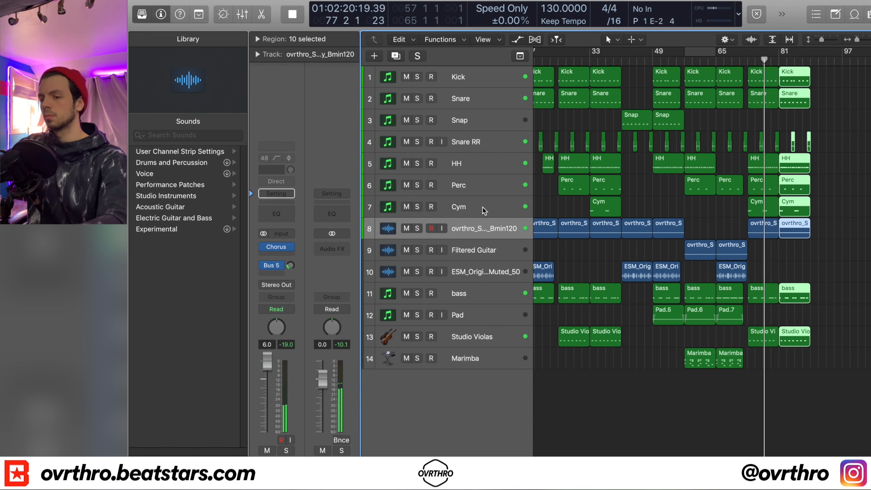
Set the cycle range to bars 73–89 and repeat all the regions in that range once
{"action": "scroll", "coordinate": [794, 320], "scroll_direction": "down", "scroll_amount": 3}
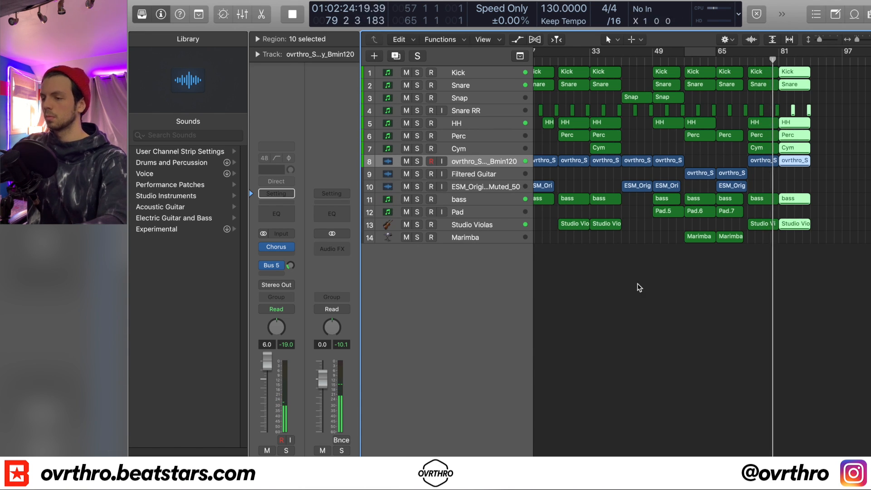
{"action": "scroll", "coordinate": [793, 245], "scroll_direction": "up", "scroll_amount": 5}
{"action": "left_click_drag", "start_coordinate": [749, 56], "coordinate": [811, 56]}
{"action": "scroll", "coordinate": [739, 245], "scroll_direction": "down", "scroll_amount": 3}
{"action": "scroll", "coordinate": [739, 245], "scroll_direction": "down", "scroll_amount": 2}
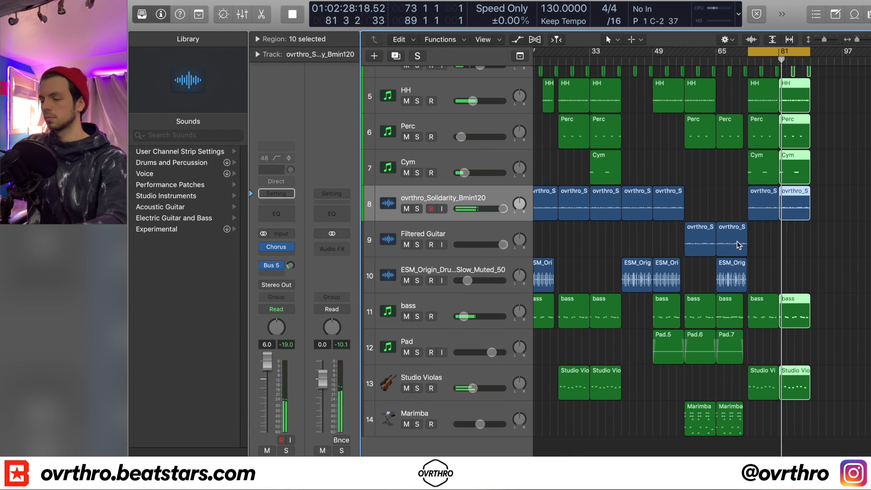
{"action": "scroll", "coordinate": [756, 236], "scroll_direction": "down", "scroll_amount": 5}
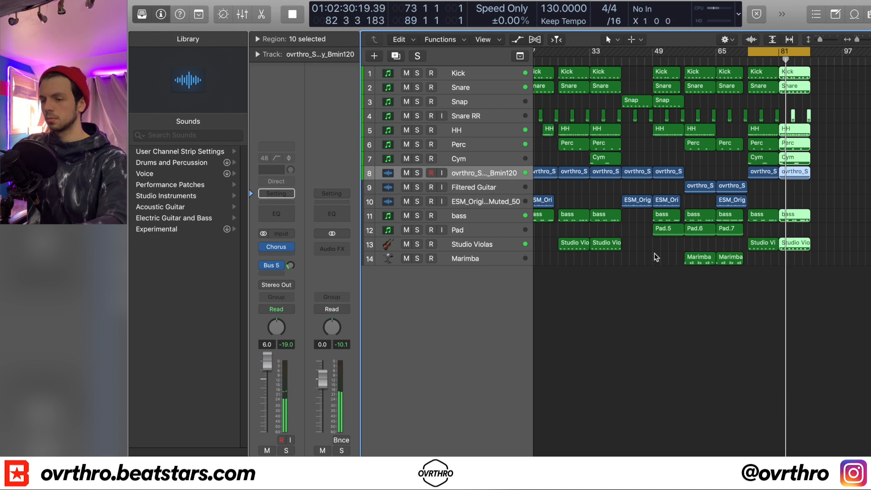
{"action": "left_click_drag", "start_coordinate": [828, 257], "coordinate": [756, 62]}
{"action": "key", "text": "super+r"}
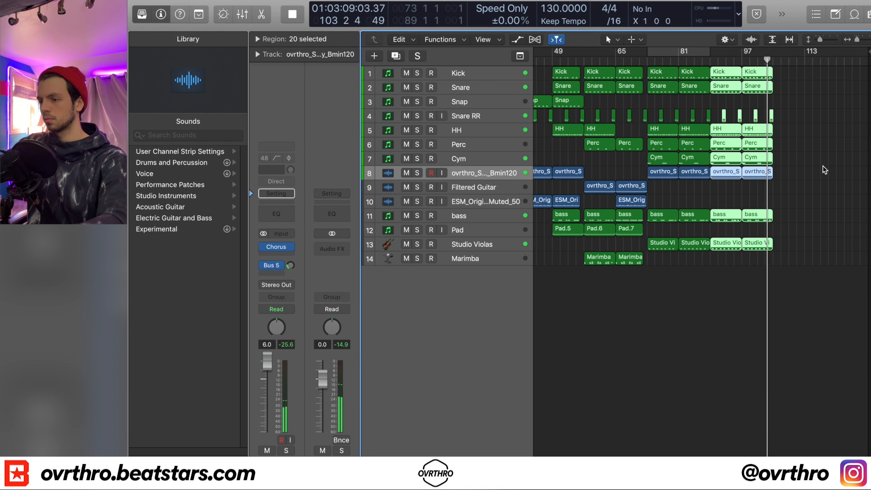
Repeat the last Solidarity guitar region once as an outro starting at bar 105
{"action": "left_click_drag", "start_coordinate": [823, 165], "coordinate": [778, 177]}
{"action": "left_click", "coordinate": [755, 177]}
{"action": "key", "text": "super+r"}
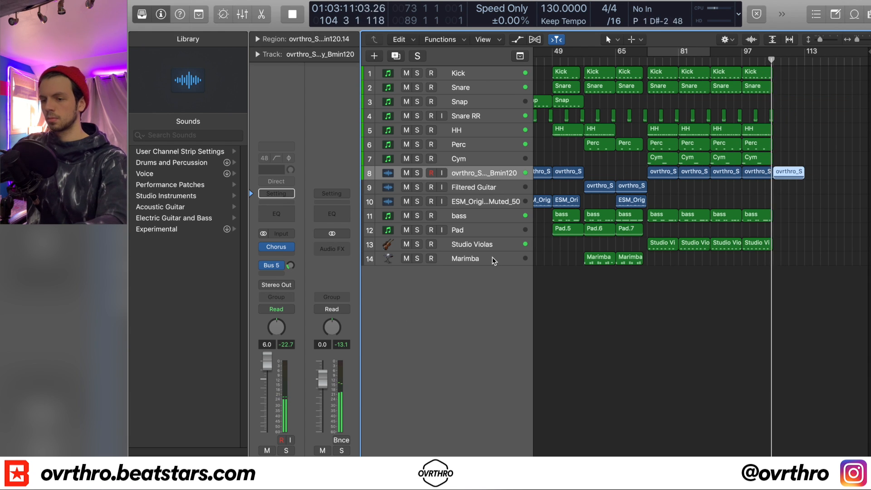
Stop playback, add the Stereo Out as a track and display its Volume automation
{"action": "left_click", "coordinate": [493, 261]}
{"action": "key", "text": "space"}
{"action": "key", "text": "super+shift+m"}
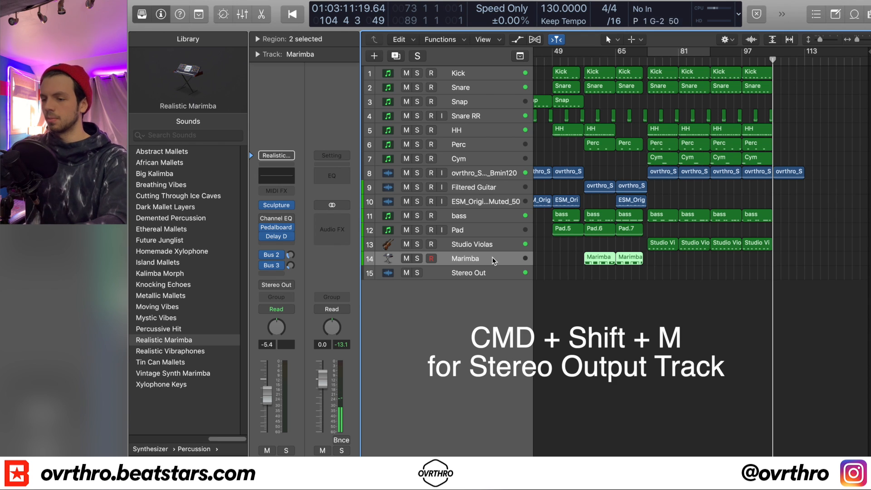
{"action": "left_click", "coordinate": [492, 273]}
{"action": "key", "text": "a"}
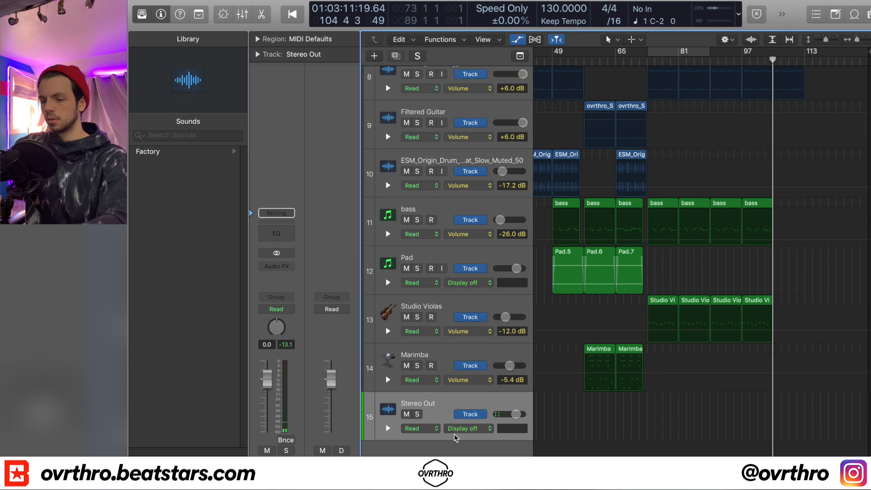
{"action": "left_click", "coordinate": [453, 430]}
{"action": "left_click", "coordinate": [481, 452]}
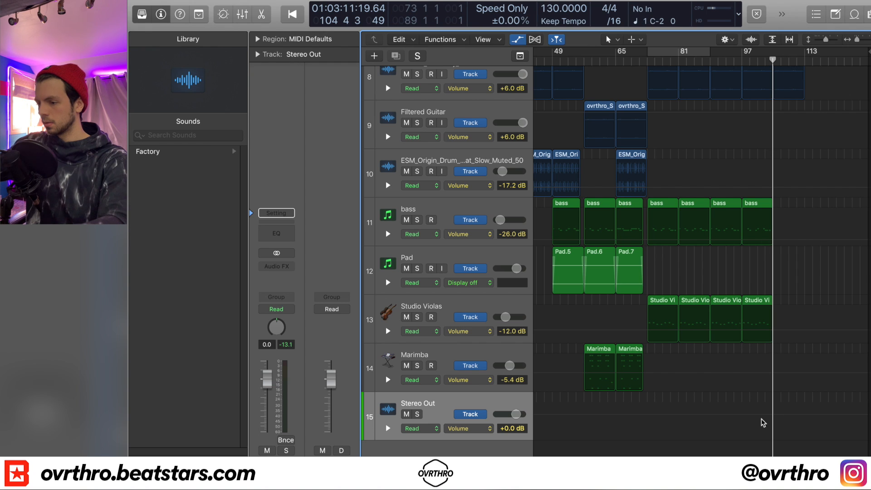
Draw a Stereo Out volume fade from 0.0 dB at about bar 105 down to silence at the end of the guitar outro
{"action": "left_click", "coordinate": [775, 418]}
{"action": "left_click", "coordinate": [775, 415]}
{"action": "left_click_drag", "start_coordinate": [808, 416], "coordinate": [805, 439]}
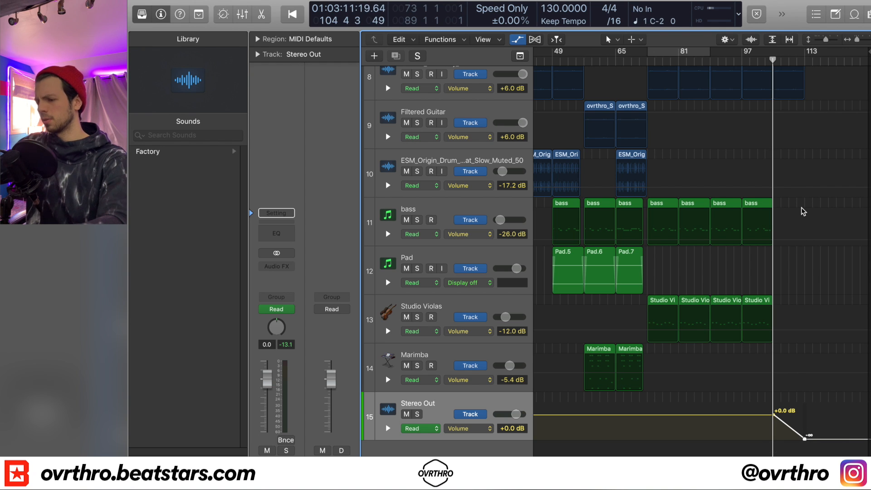
Examine the complete arrangement of all tracks from bar 1 to the outro
{"action": "key", "text": "super+Up"}
{"action": "key", "text": "super+Up"}
{"action": "scroll", "coordinate": [798, 219], "scroll_direction": "down", "scroll_amount": 3}
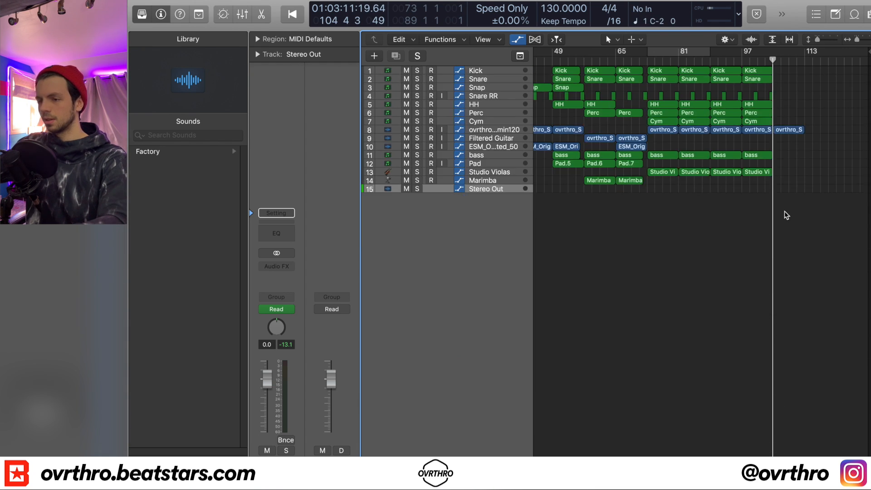
{"action": "scroll", "coordinate": [787, 213], "scroll_direction": "left", "scroll_amount": 8}
{"action": "scroll", "coordinate": [787, 210], "scroll_direction": "up", "scroll_amount": 1}
{"action": "scroll", "coordinate": [787, 210], "scroll_direction": "up", "scroll_amount": 1}
{"action": "scroll", "coordinate": [787, 209], "scroll_direction": "left", "scroll_amount": 3}
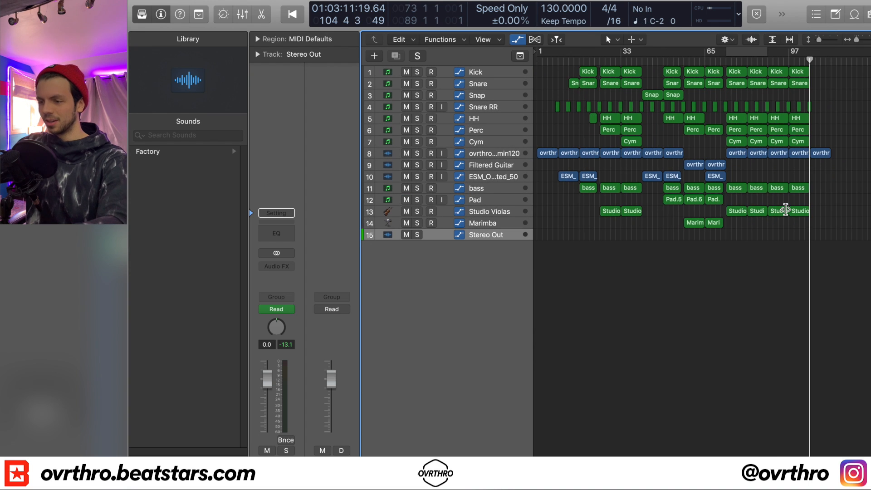